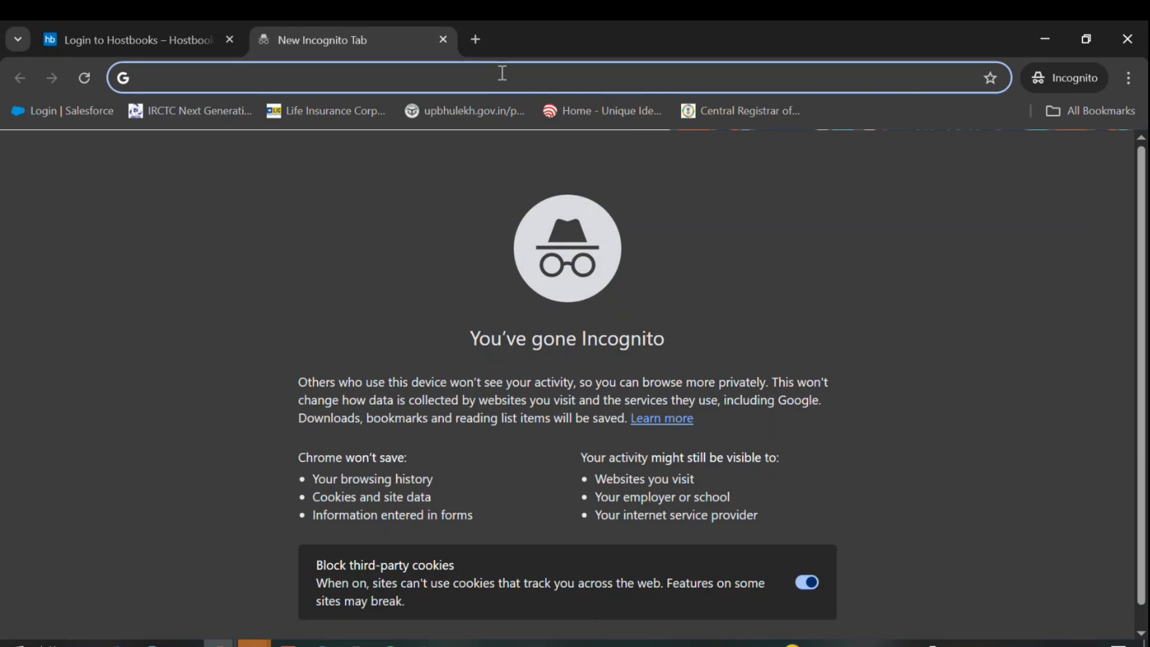
Step: Load the HostBooks login page at sso.hostbooks.com
text(sso)
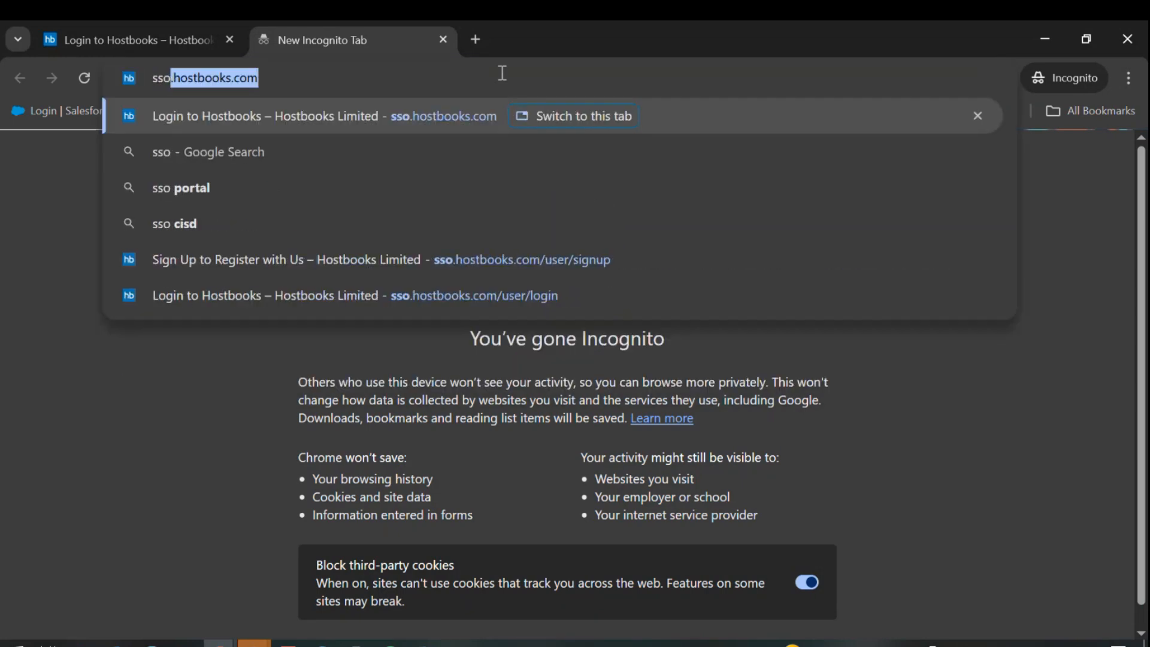
text(.hostbooks.com)
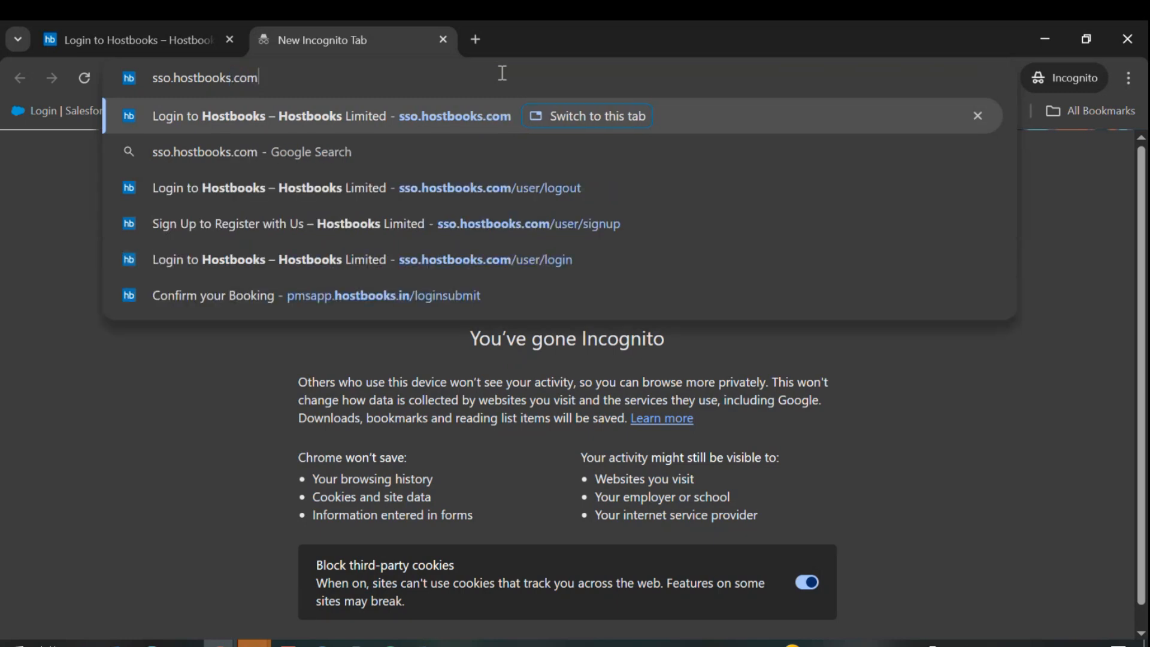
key(Return)
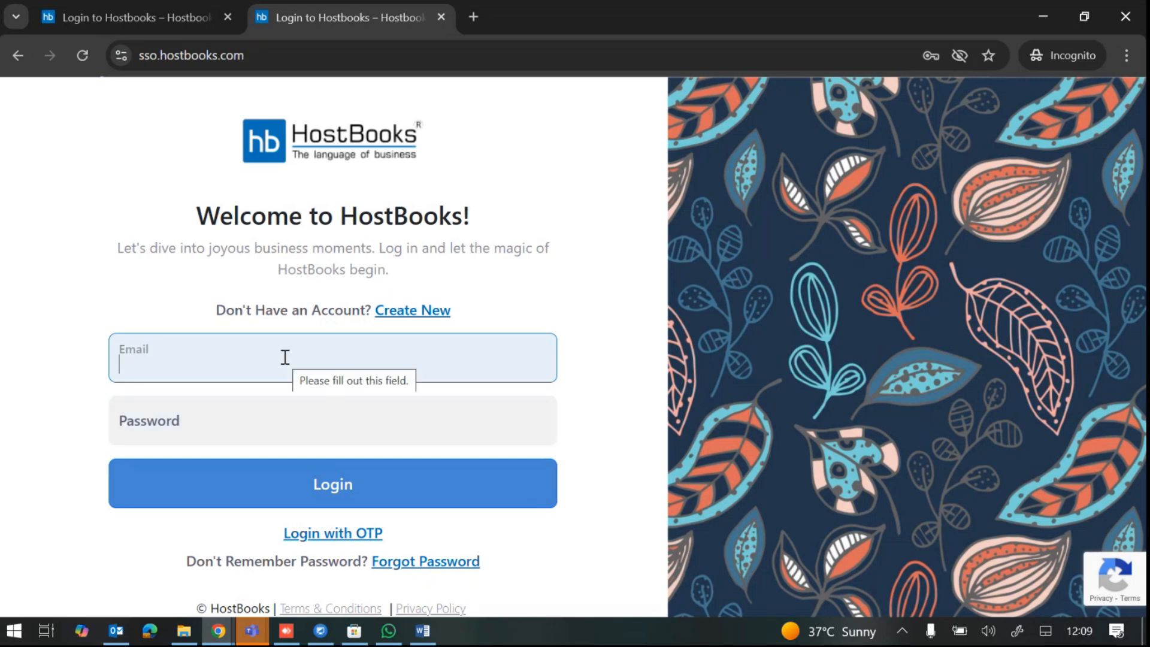
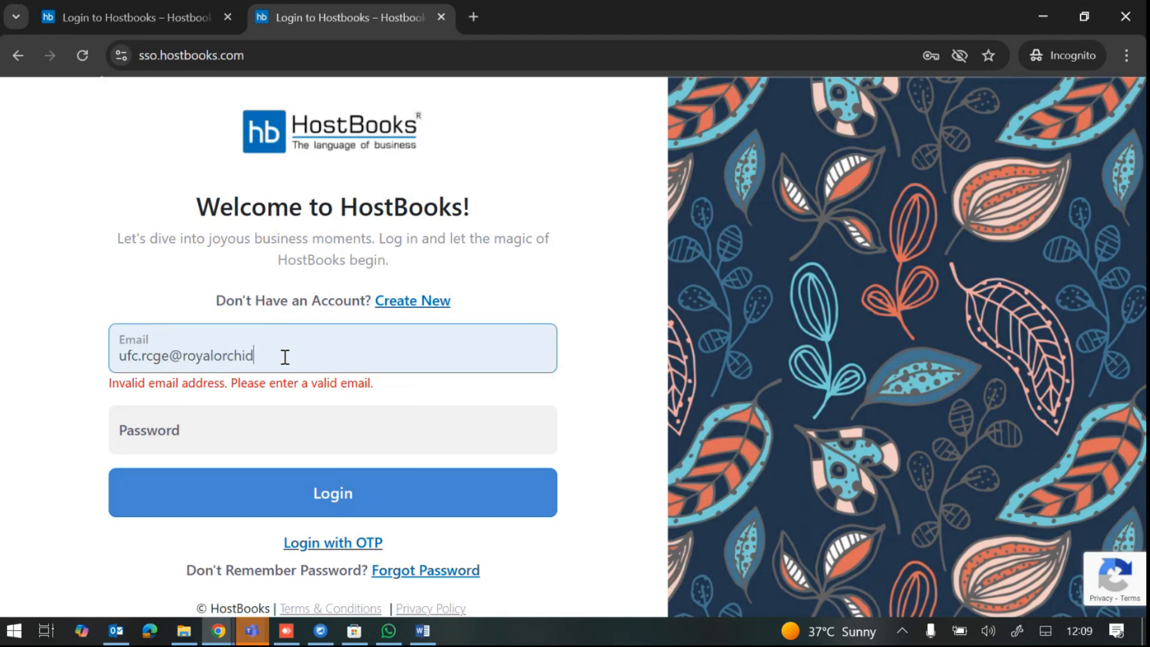
Step: Log in with the account e-mail and password, then close the leftover login tab
click(265, 411)
key(ctrl+v)
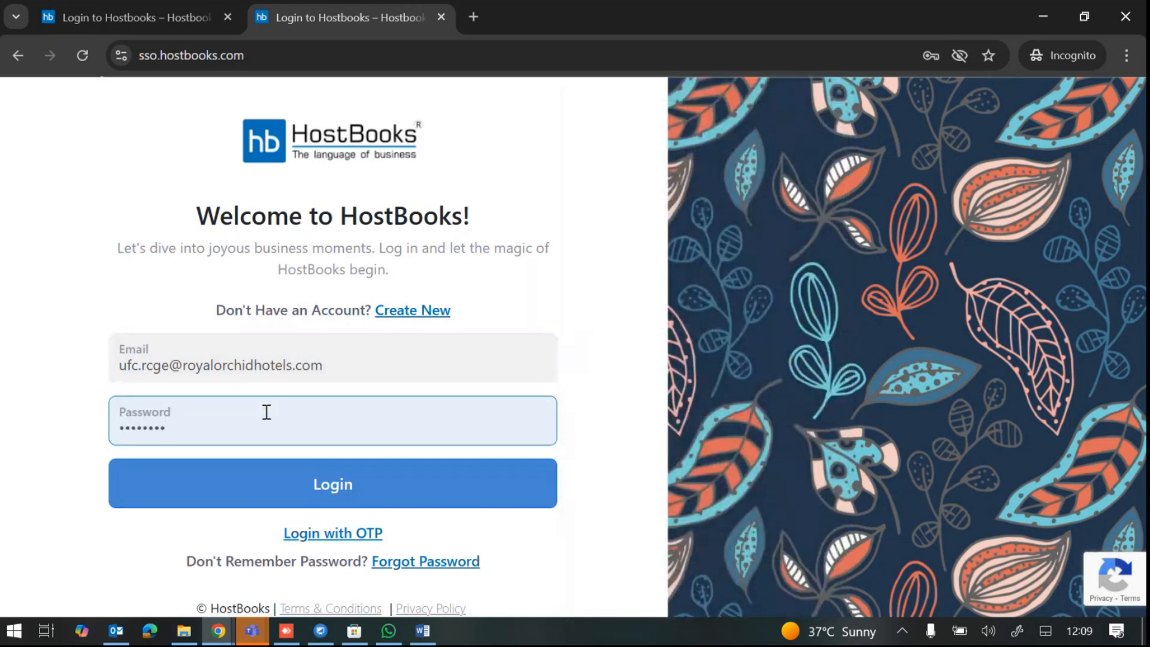
key(Return)
click(227, 16)
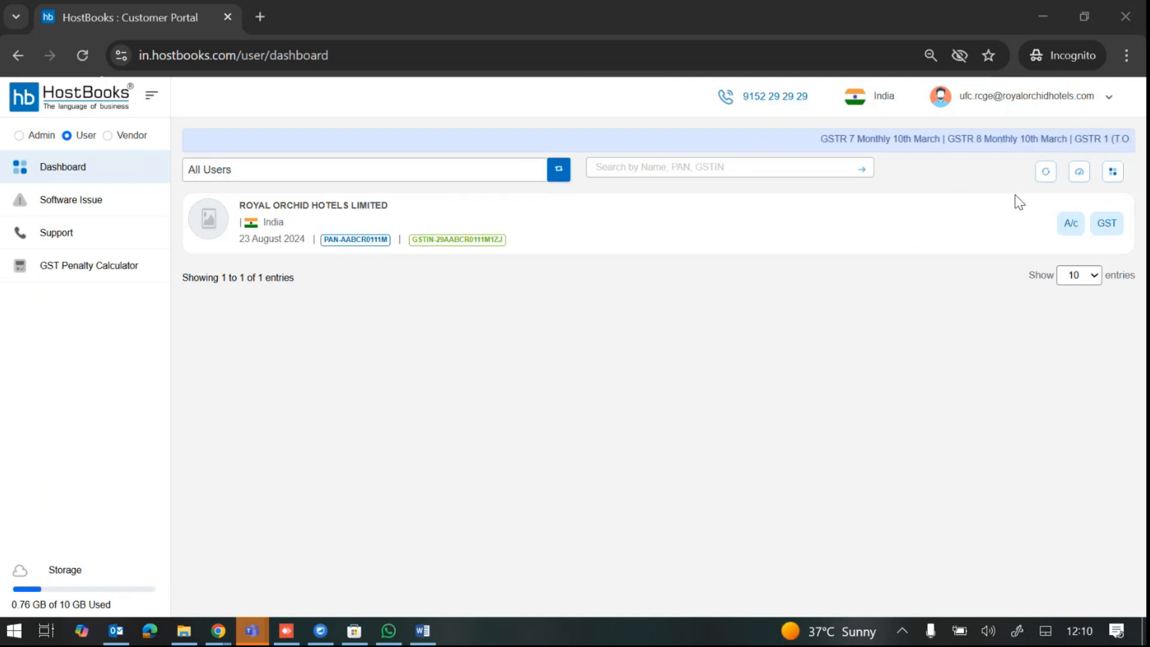
Step: Zoom the browser in two levels and launch the company's Accounts app in a new tab
click(1126, 55)
click(1076, 364)
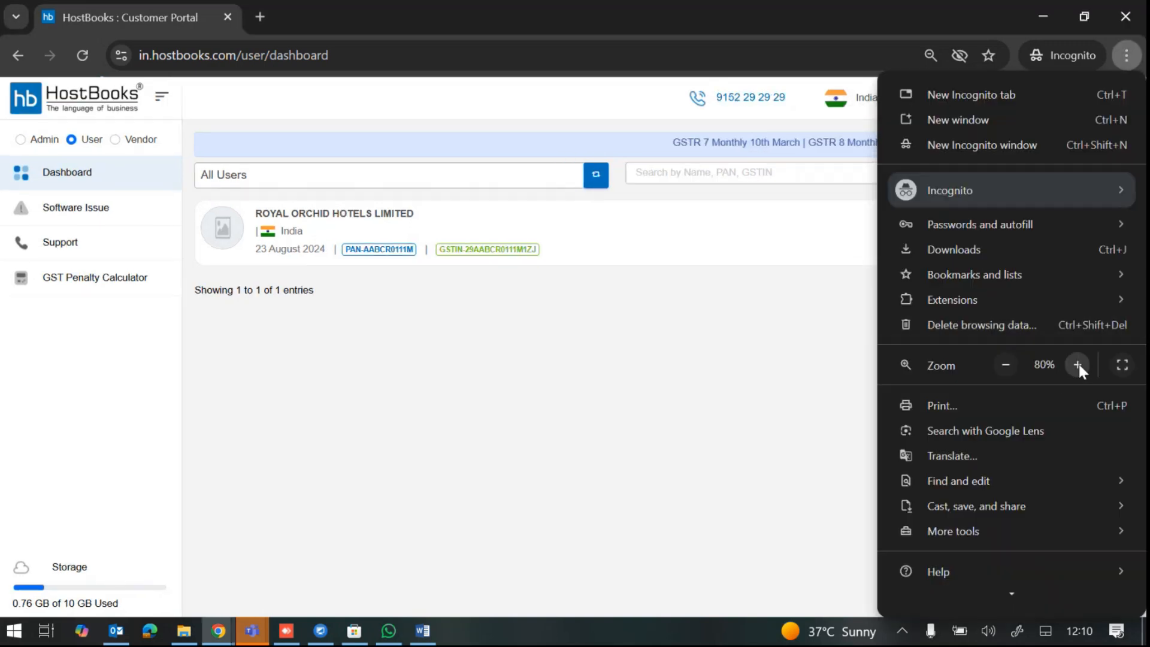
click(1078, 362)
click(683, 367)
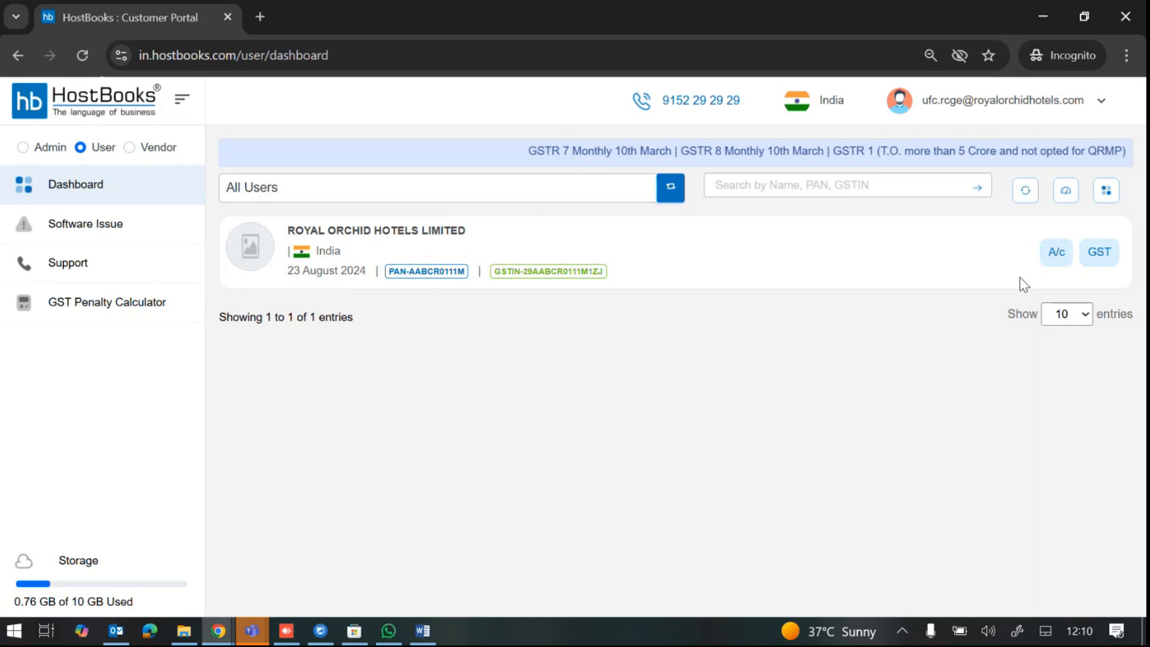
click(1055, 253)
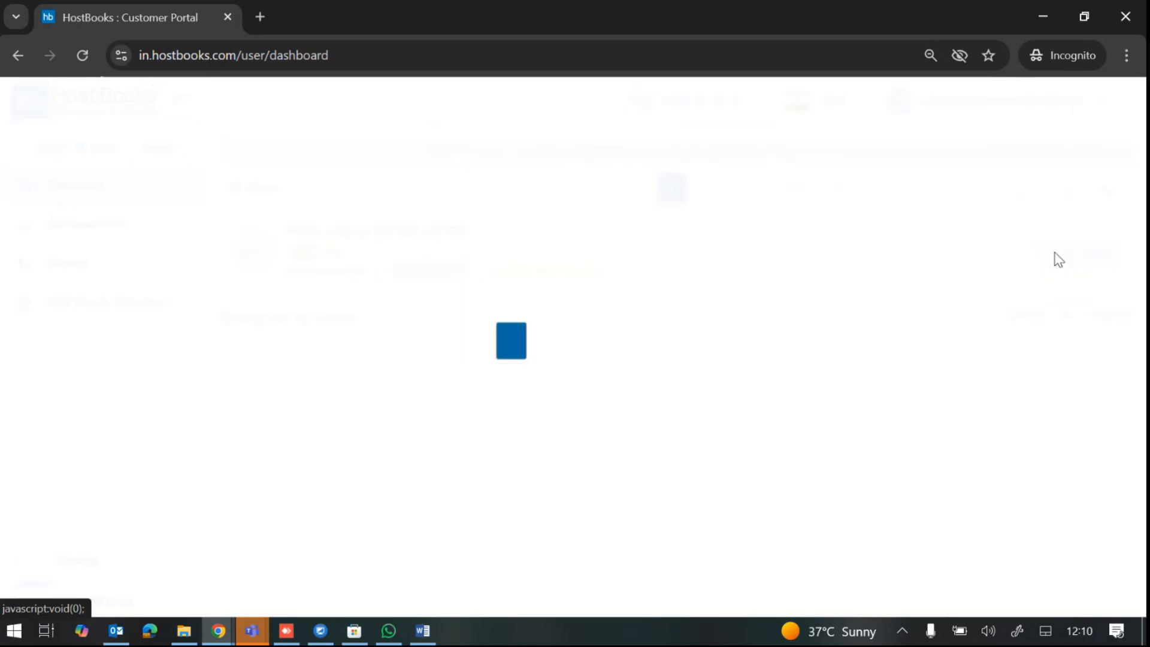
click(578, 390)
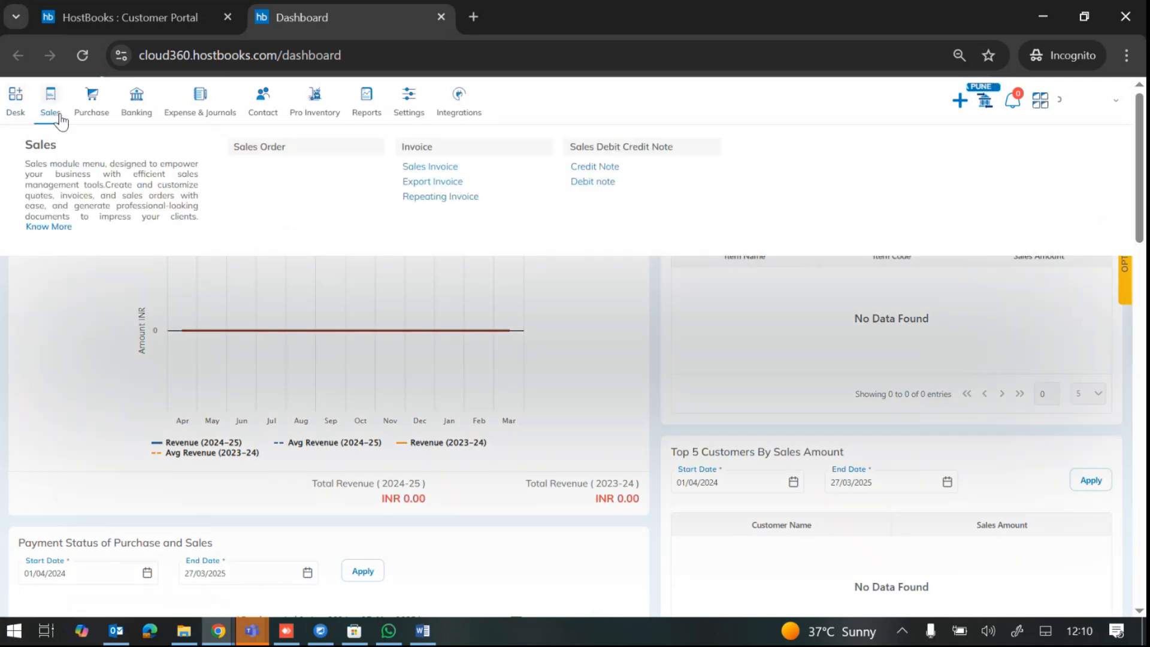
Step: Look over the Purchase and Pro Inventory menus, then go to the Reports page
mouse_move(87, 116)
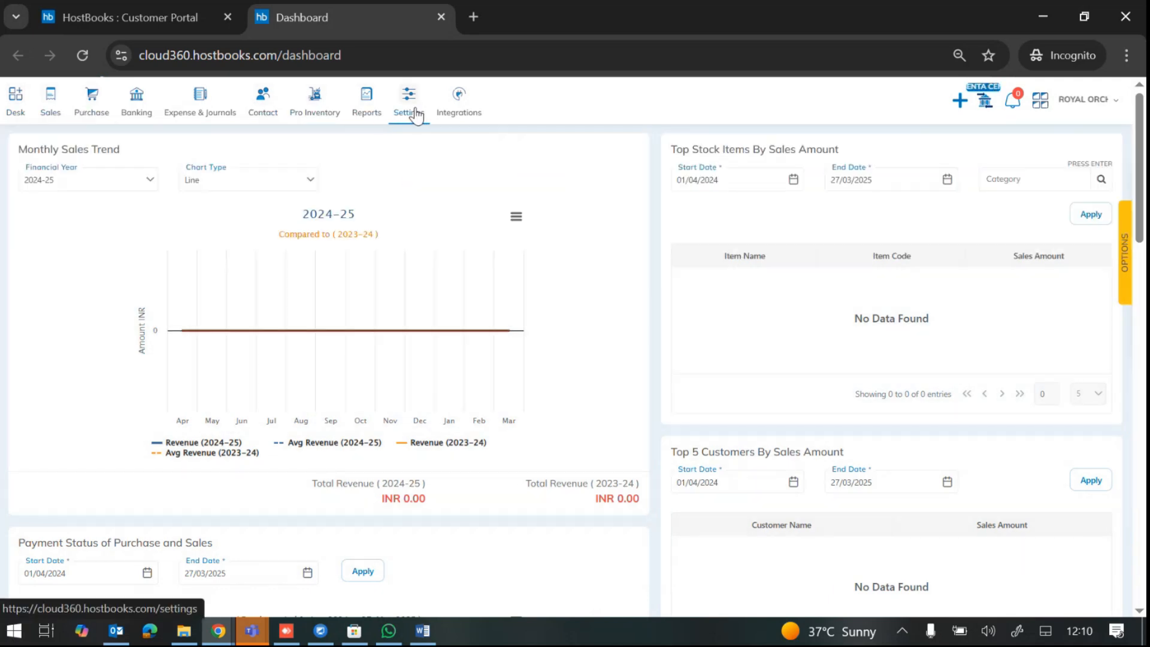
mouse_move(473, 112)
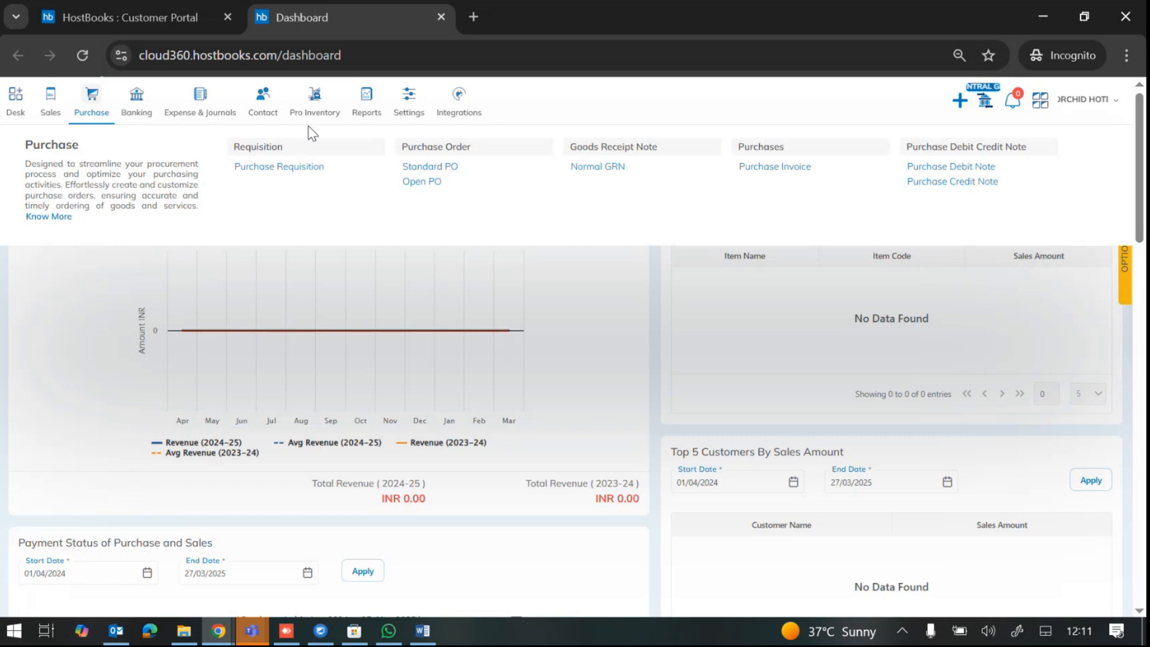
mouse_move(309, 111)
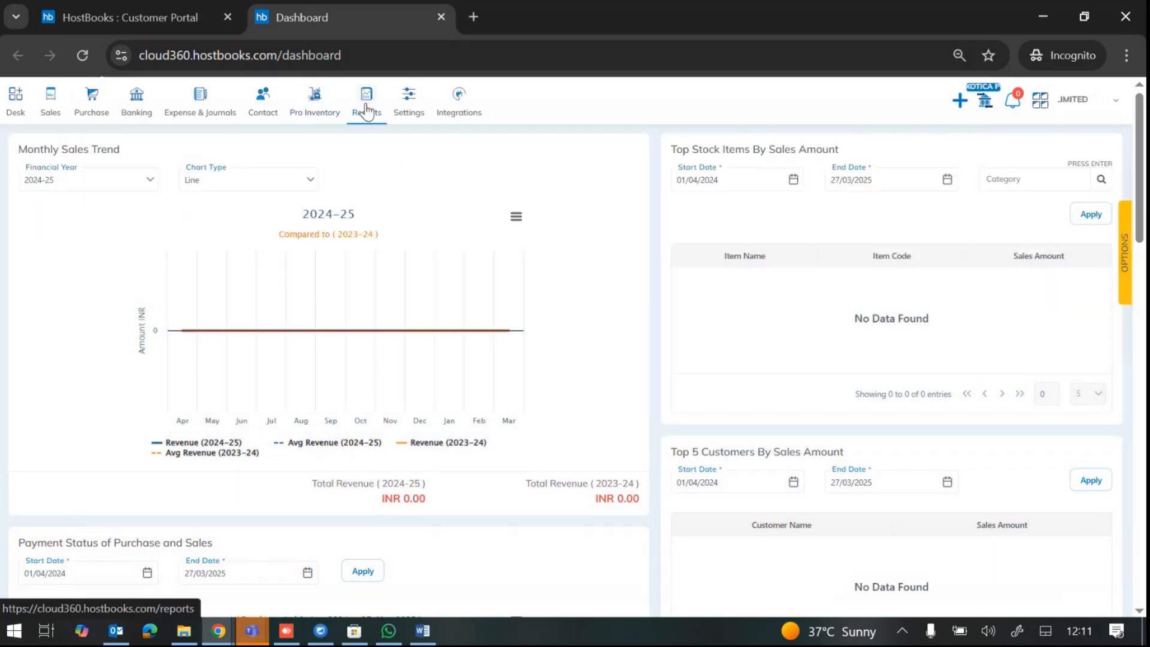
click(366, 111)
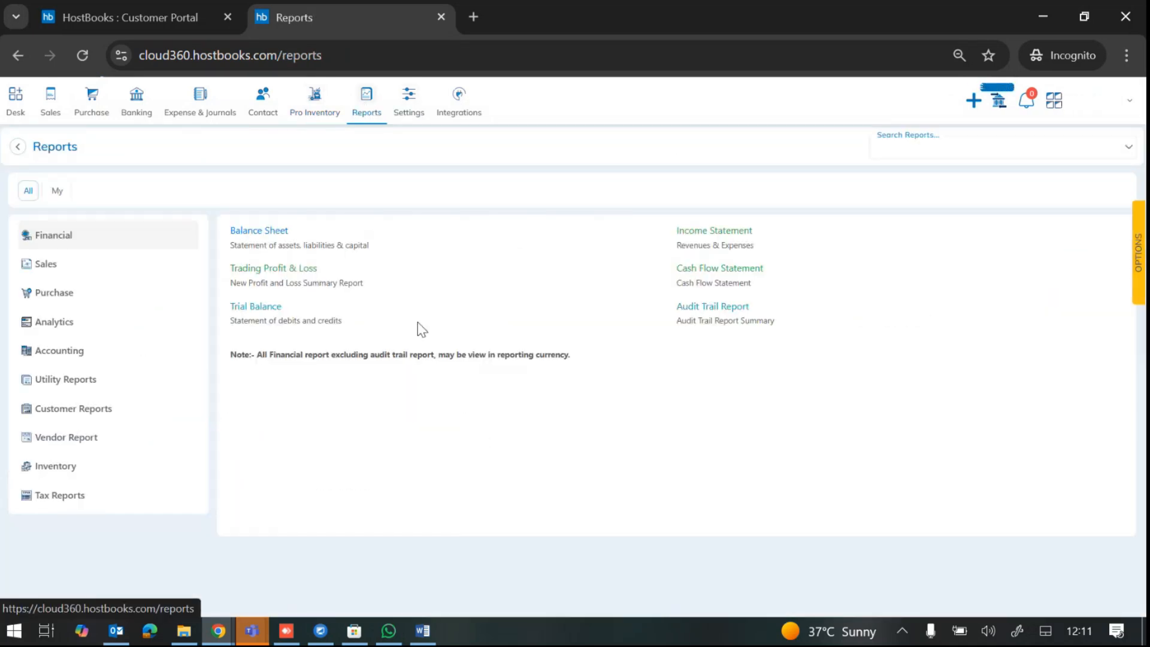
Step: List the Inventory reports and bring up the Warehouse Report export dialog
click(56, 470)
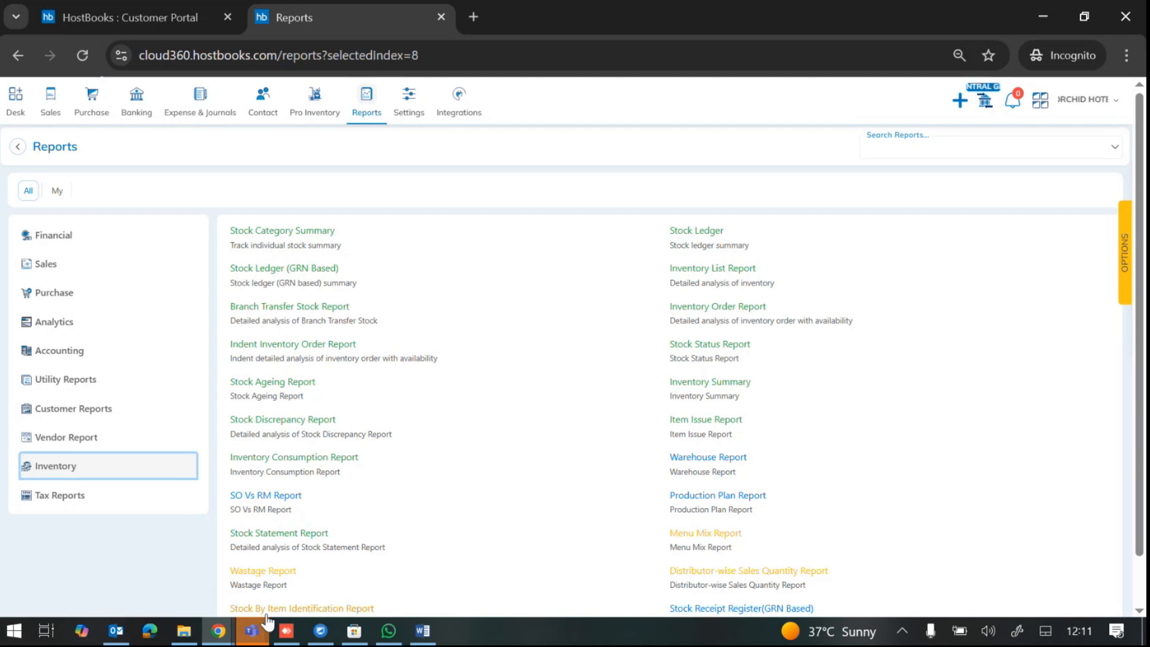
mouse_move(254, 635)
click(709, 459)
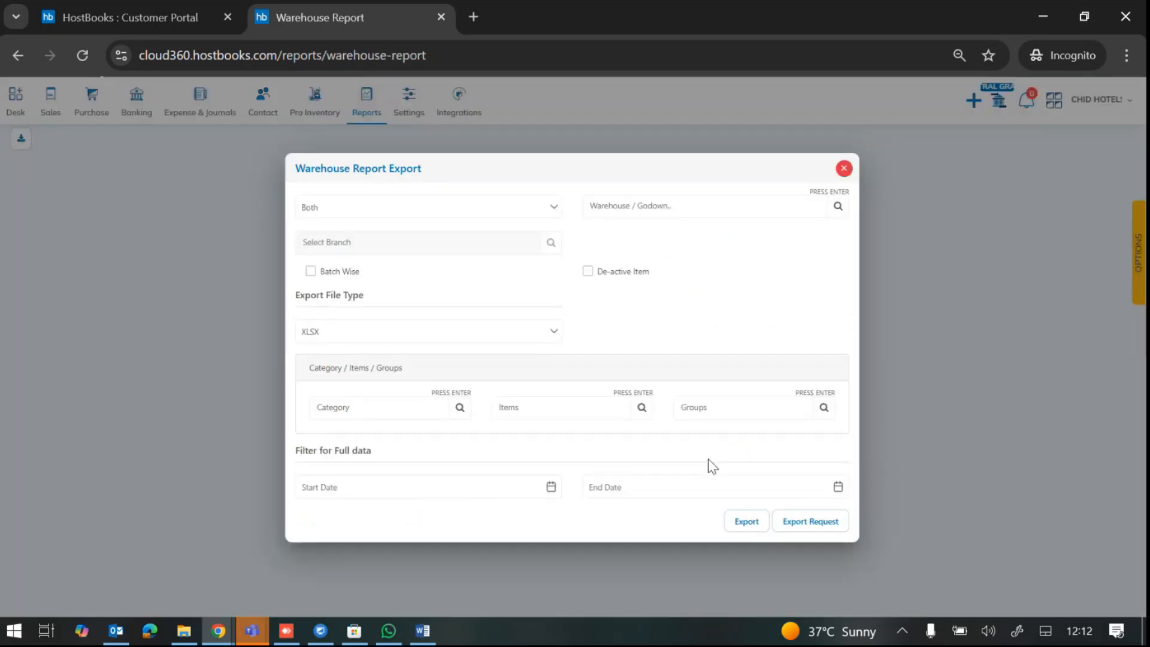
Step: Browse the Warehouse/Godown and Category options, then bring the Downloads folder forward
click(680, 207)
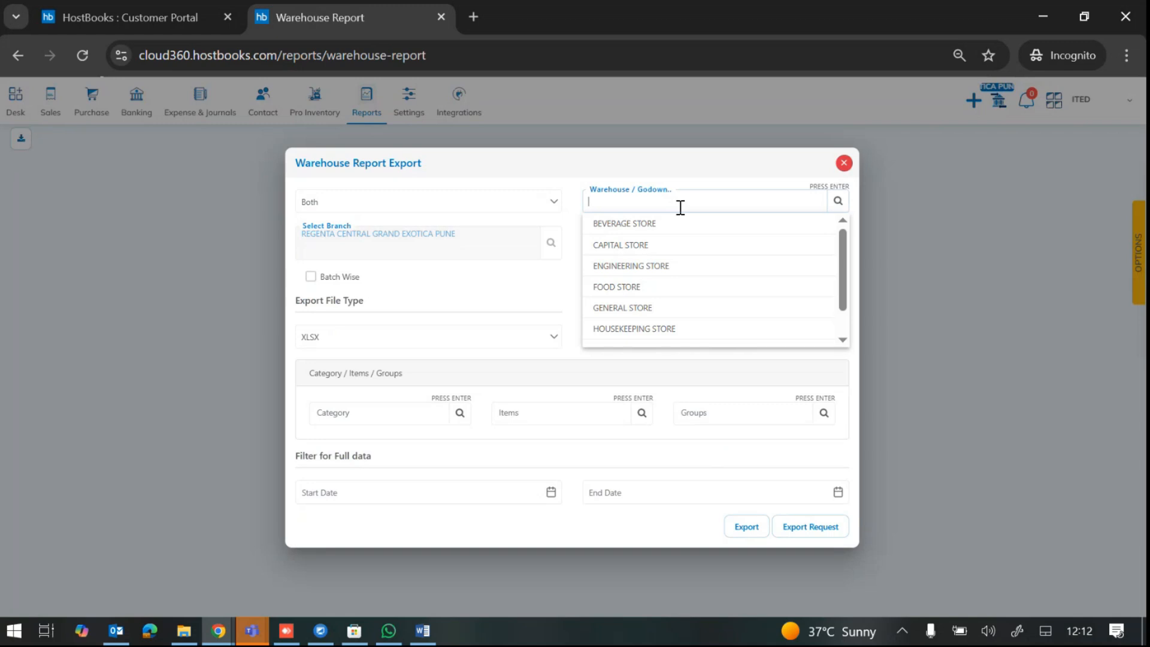
click(375, 414)
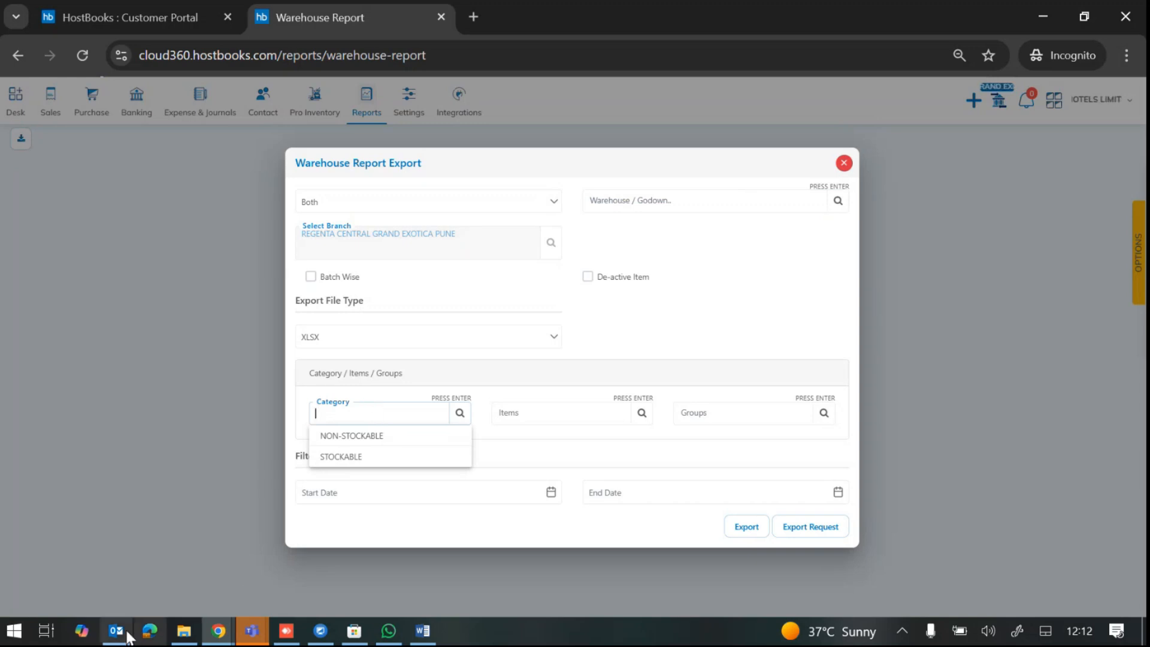
click(182, 631)
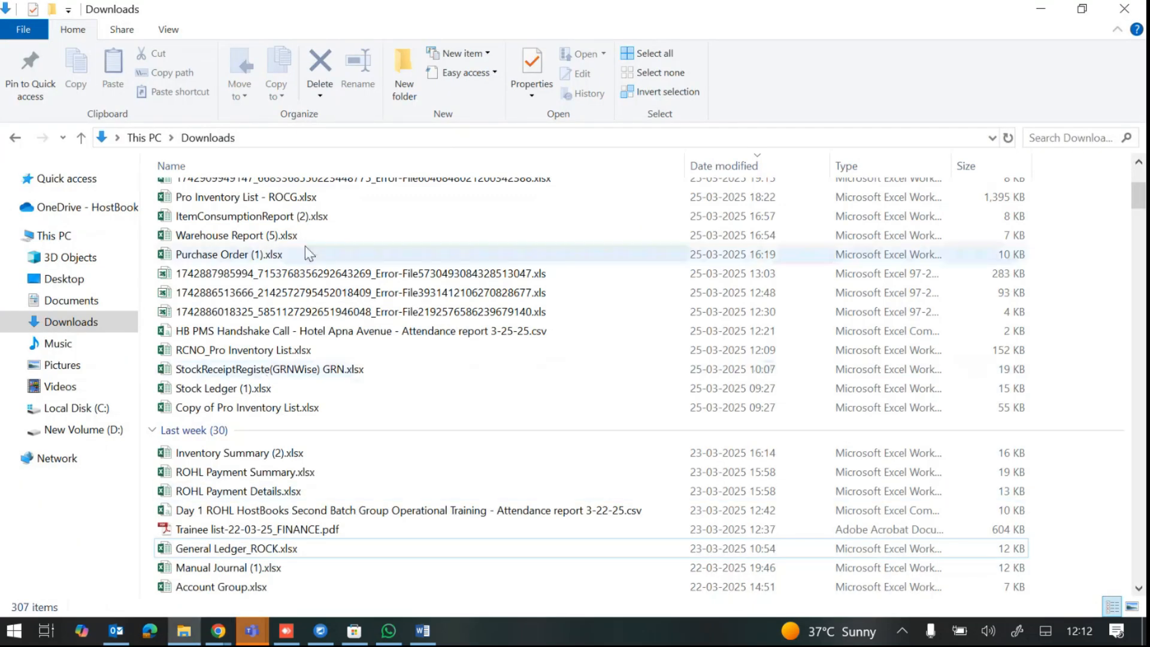
Step: Locate Warehouse Report (5).xlsx in Downloads and open it in Excel
scroll(346, 332, down, 4)
scroll(346, 332, up, 4)
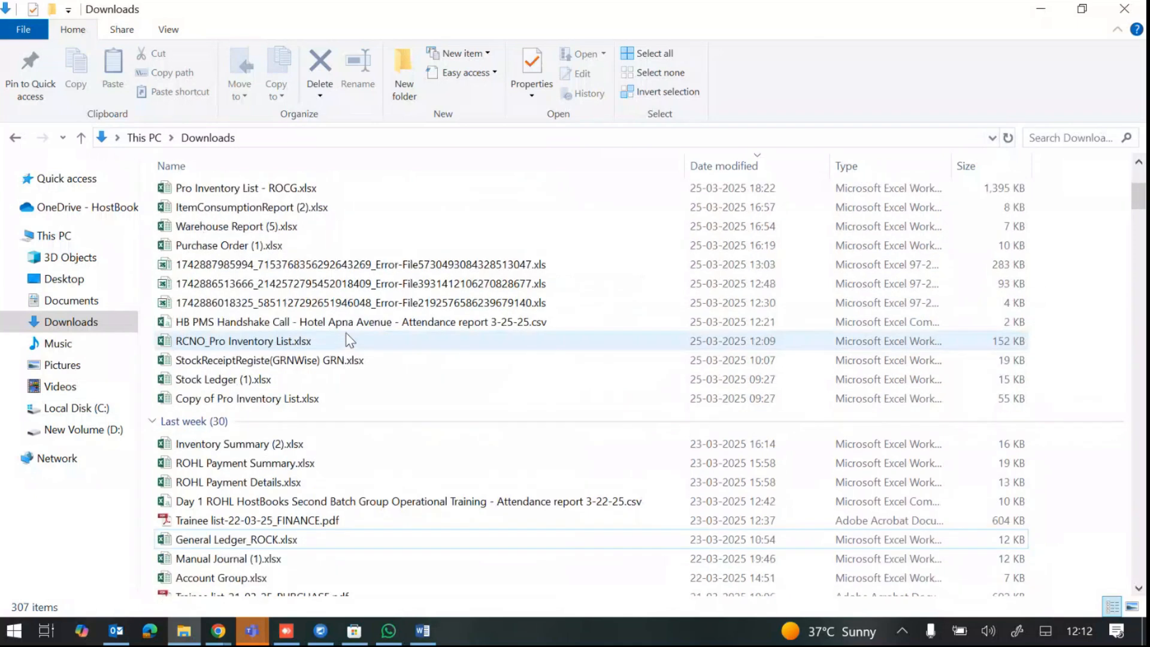
click(297, 230)
double_click(299, 231)
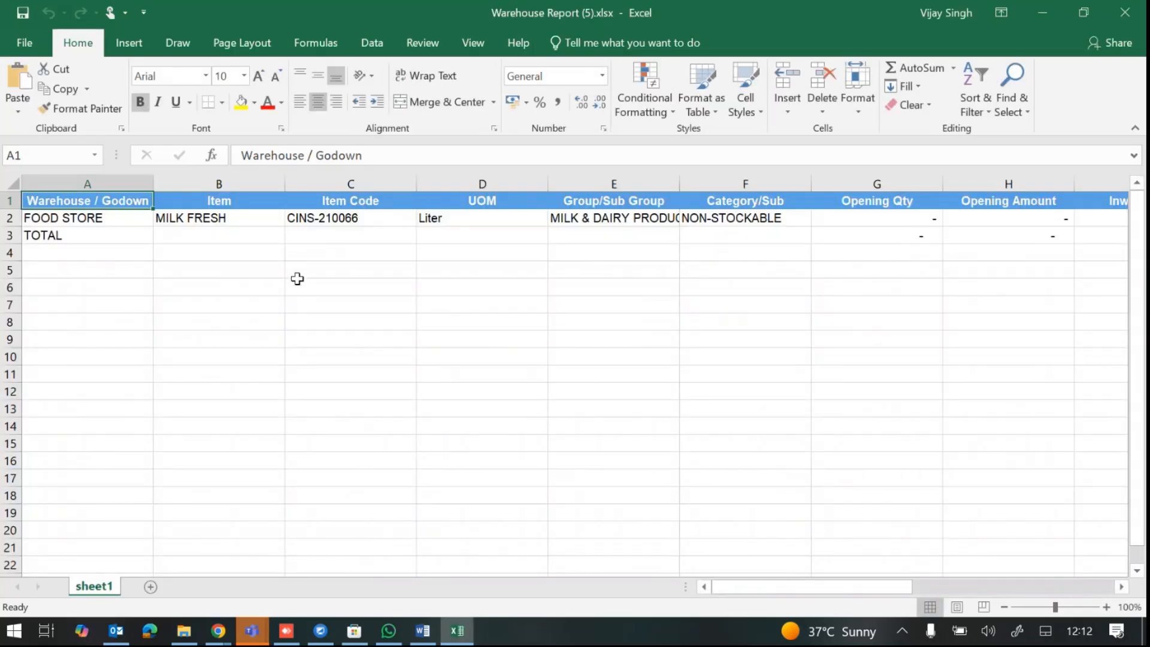
Step: Review the Warehouse / Godown, Item, Item Code, UOM, Group/Sub Group and Category/Sub columns
click(105, 183)
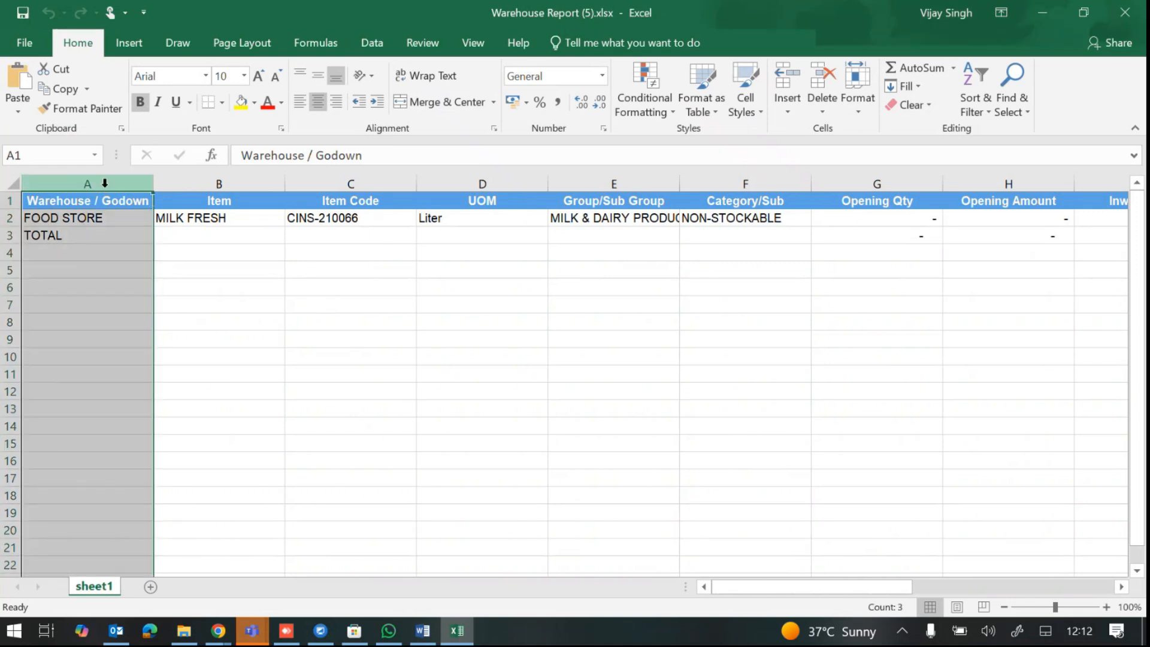
click(219, 183)
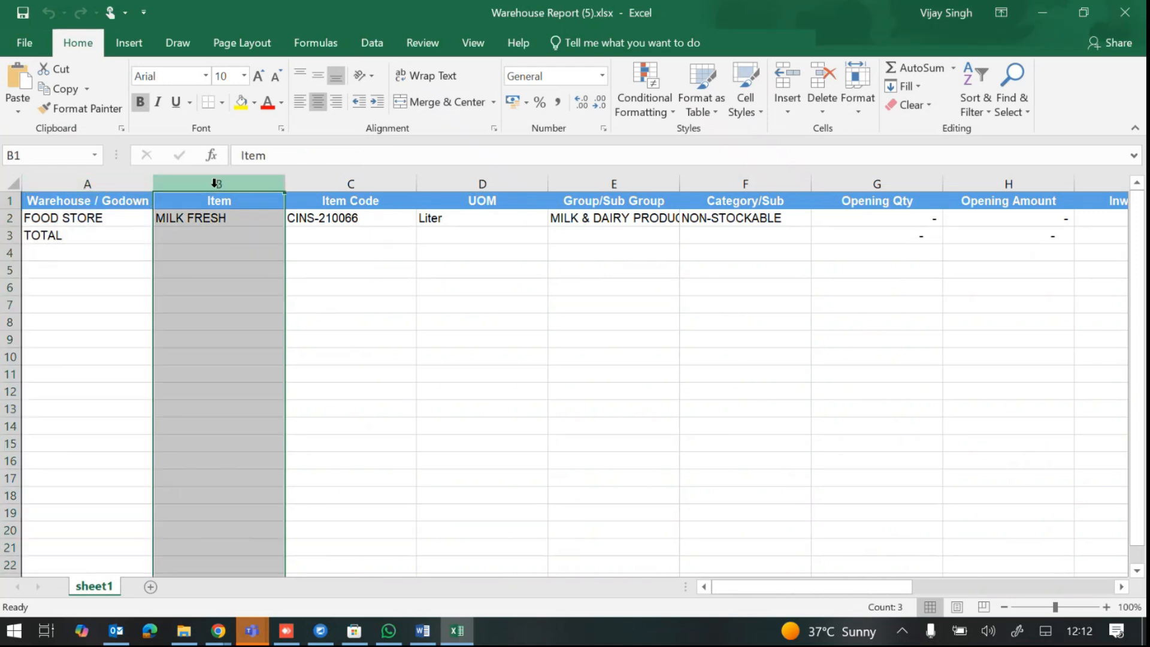
click(347, 179)
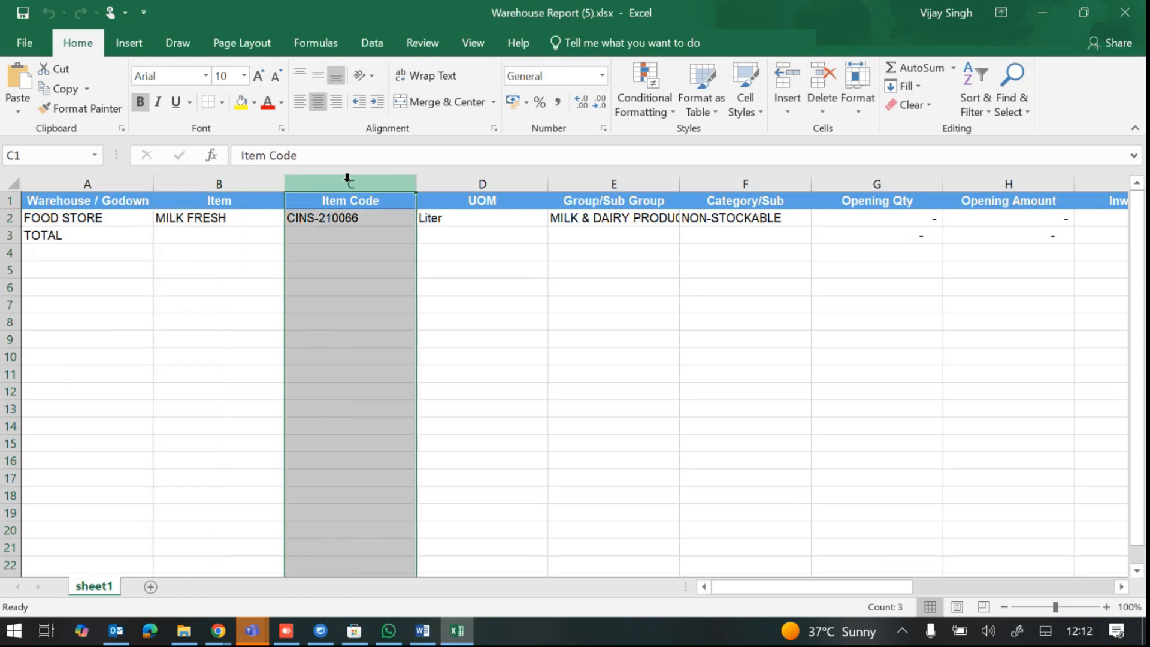
click(483, 183)
click(599, 179)
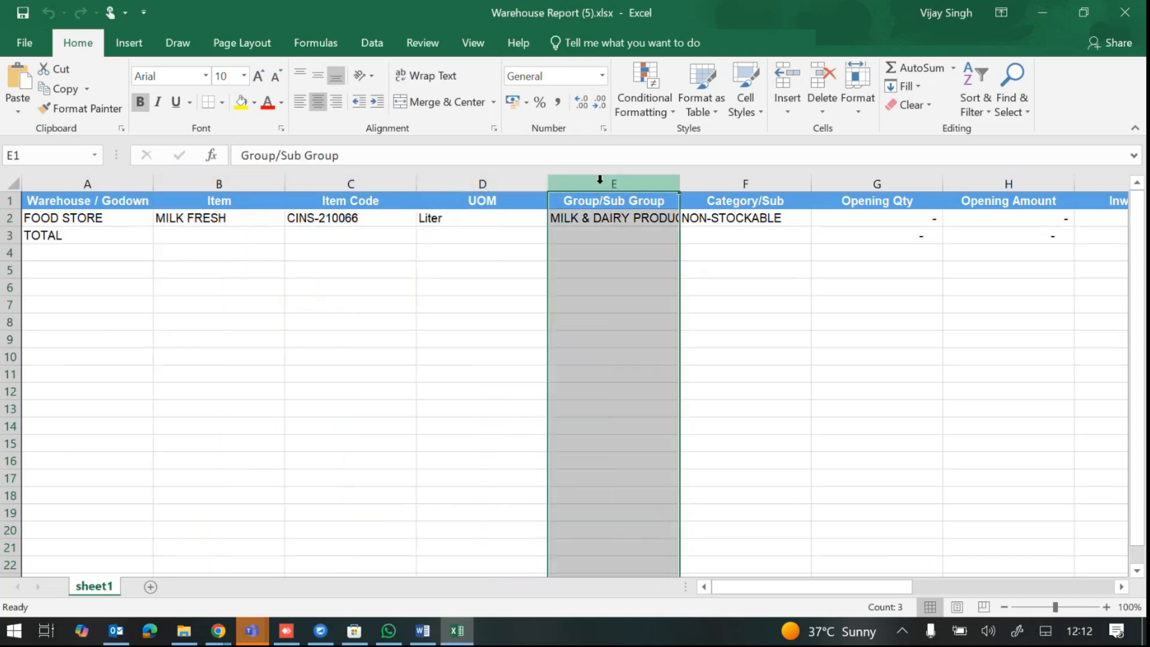
click(749, 179)
drag(868, 586, 985, 593)
Step: Review the Opening, Inward and Outward Qty/Amount column pairs, then minimise Excel
drag(339, 181, 525, 180)
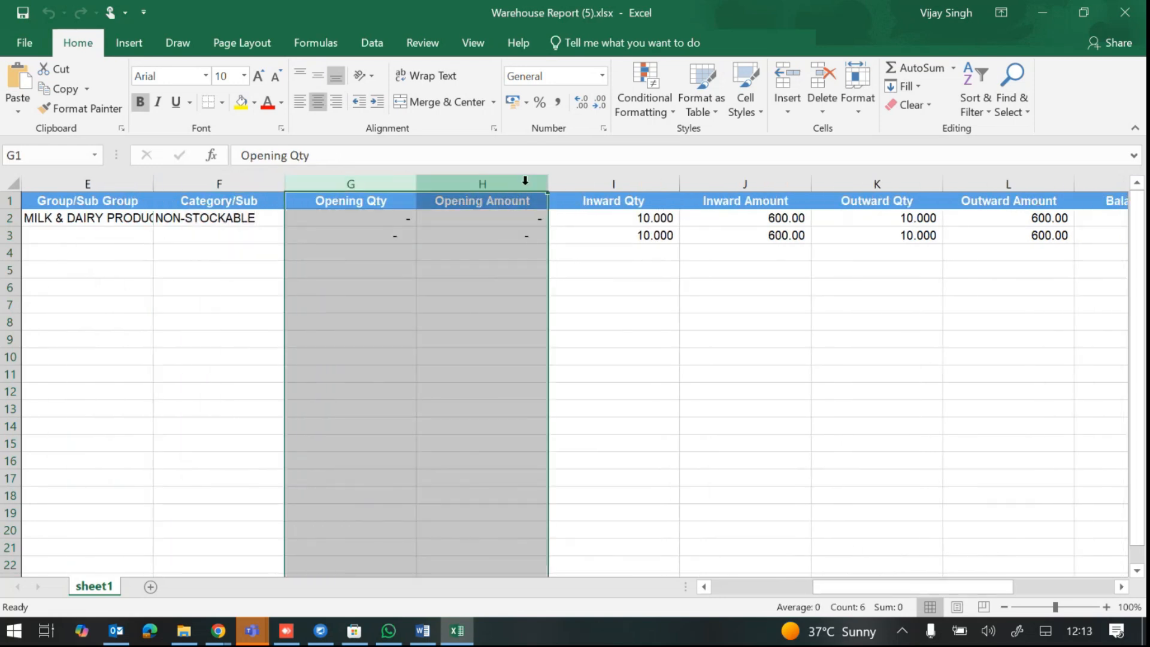
drag(598, 182, 697, 181)
drag(875, 182, 975, 185)
drag(913, 585, 1021, 585)
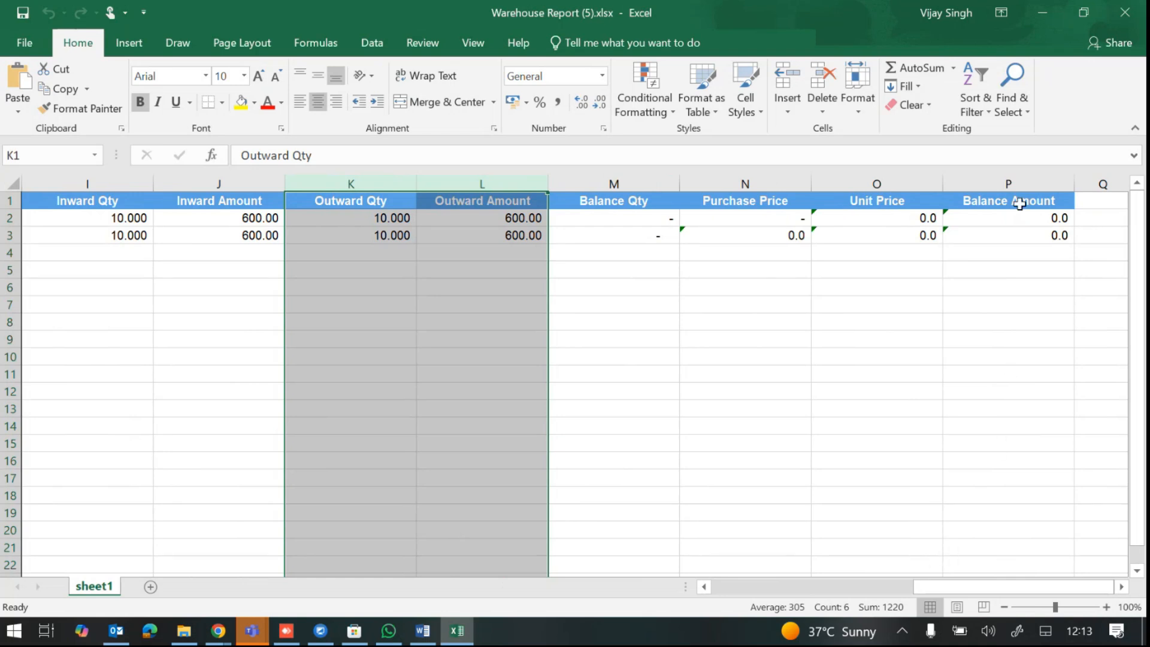
click(1041, 15)
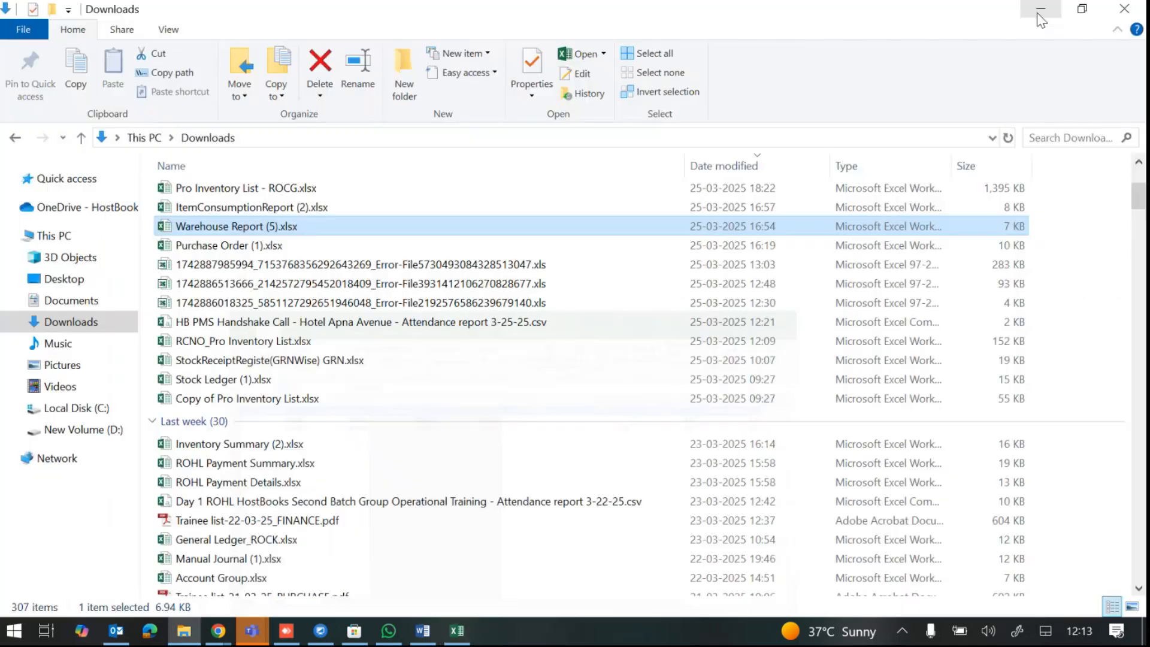
Step: Back in the export dialog, look through the store, category, items and groups filters
click(1080, 7)
click(644, 197)
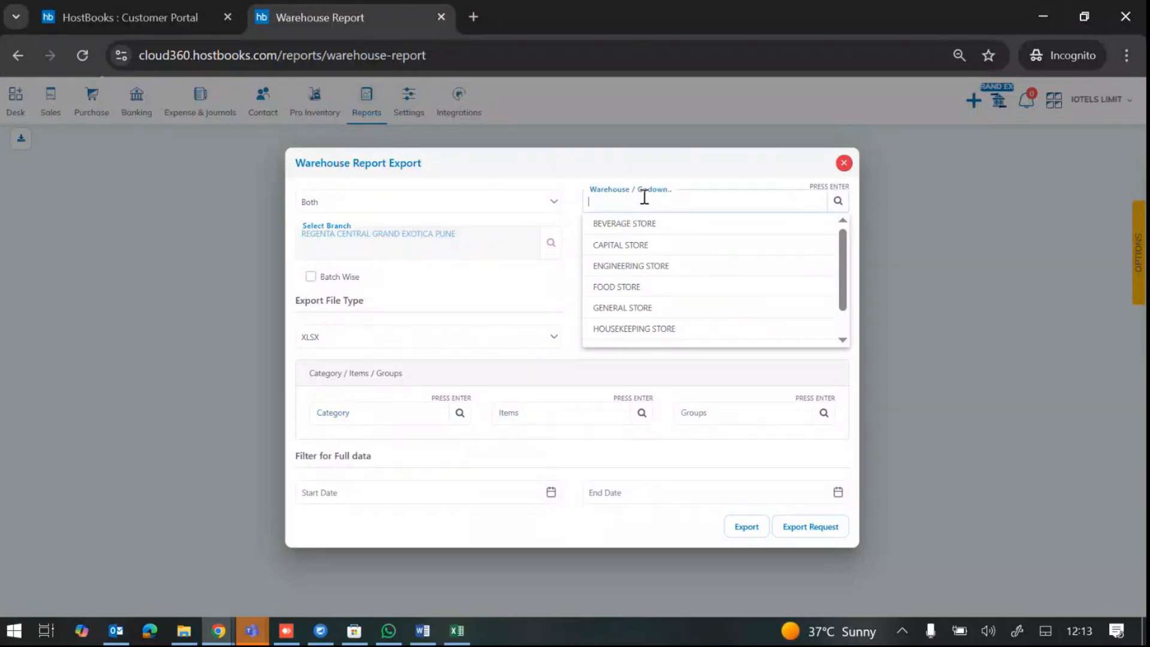
click(343, 414)
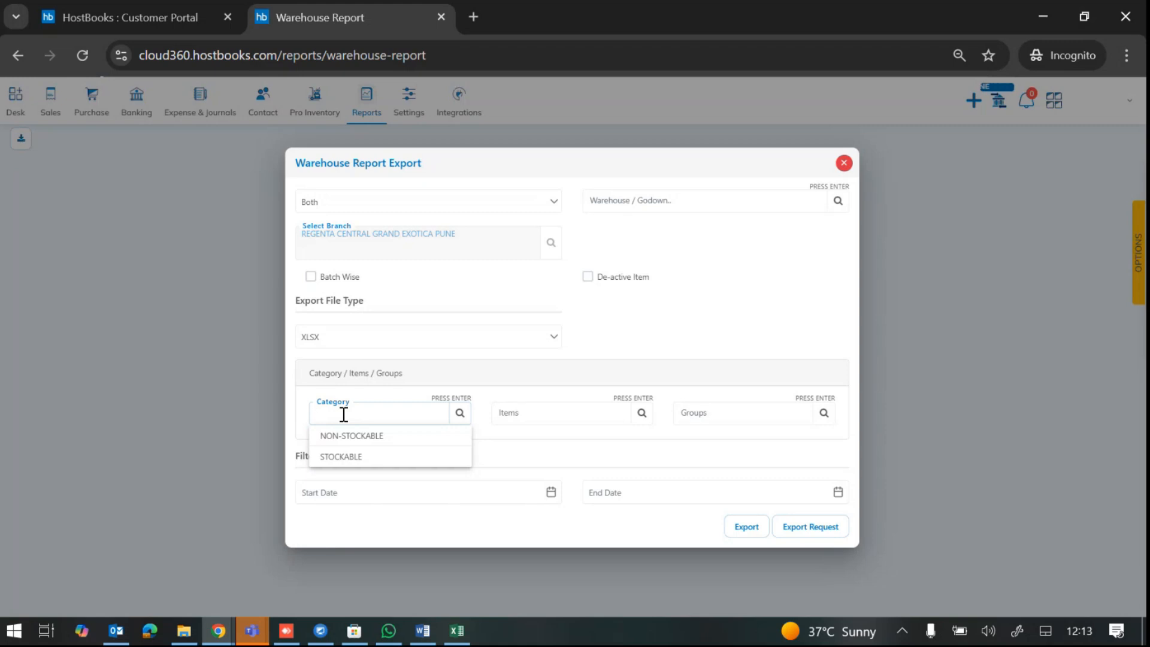
click(517, 412)
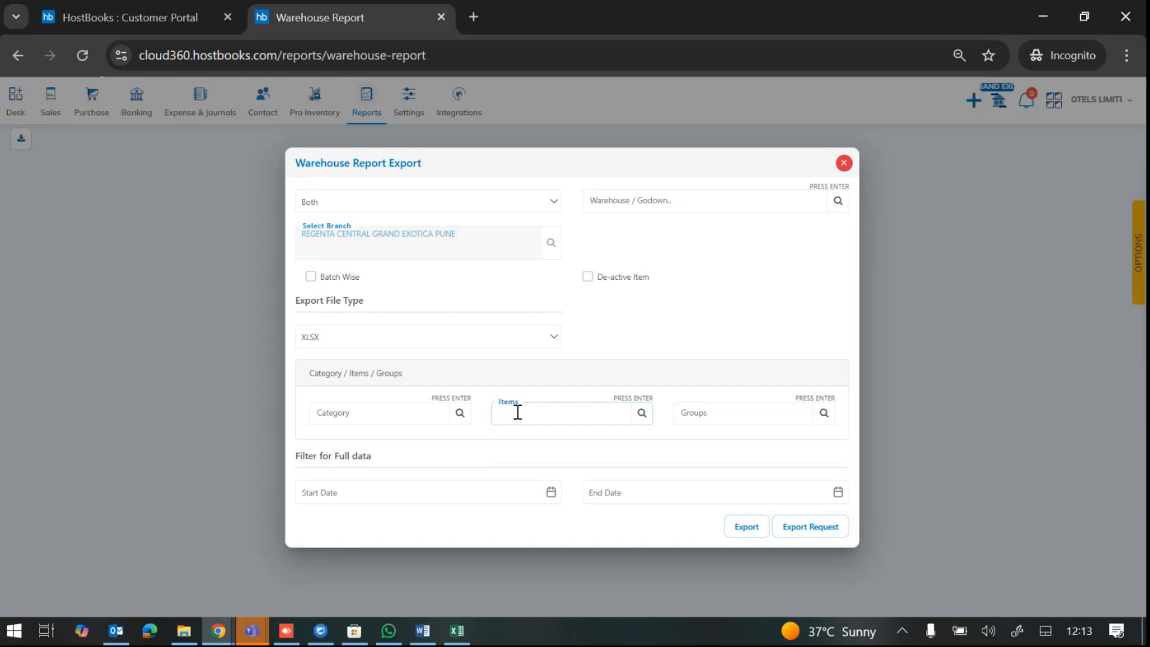
click(703, 417)
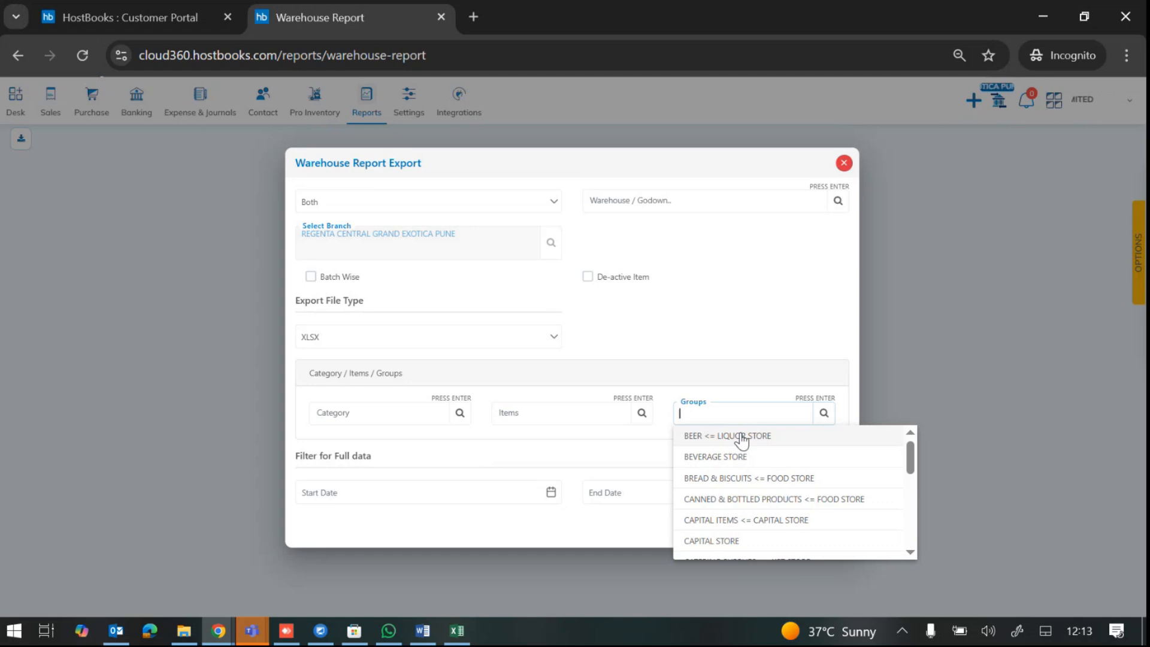
Step: Check the start- and end-date calendars, then bring the warehouse workbook back up
click(541, 495)
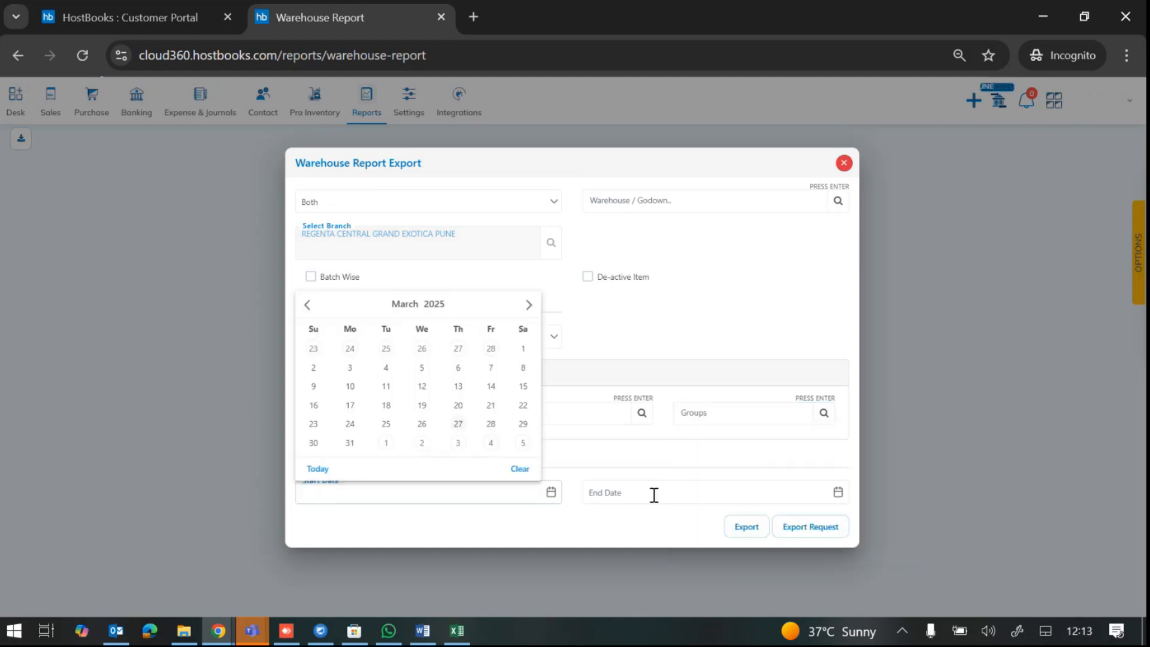
click(654, 494)
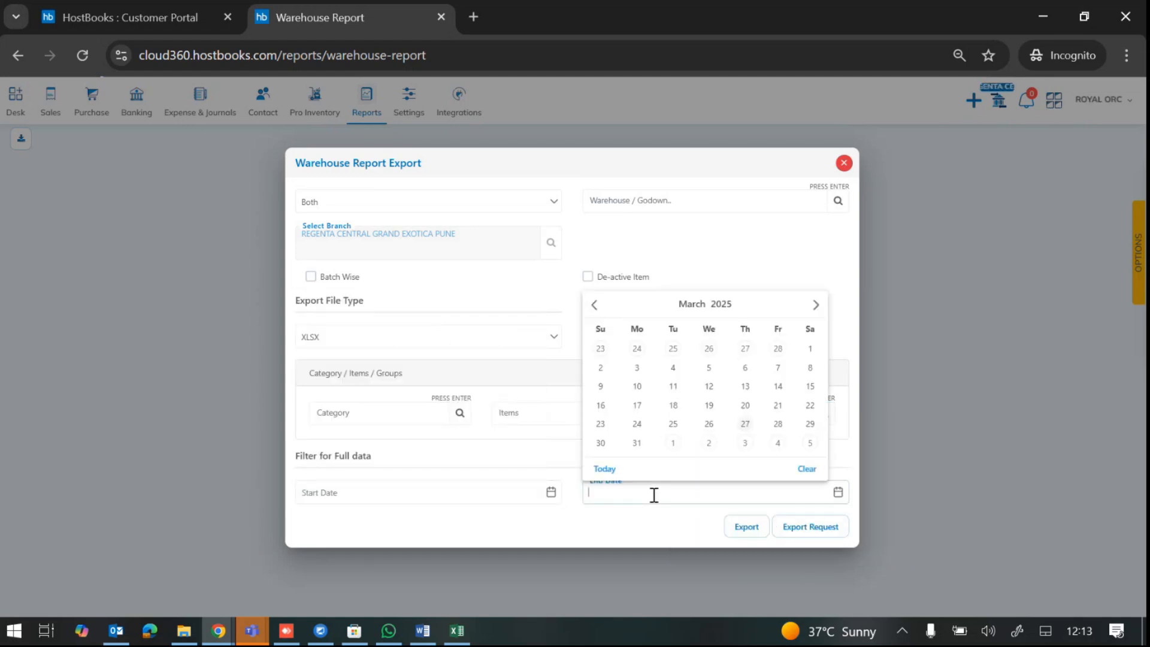
click(456, 630)
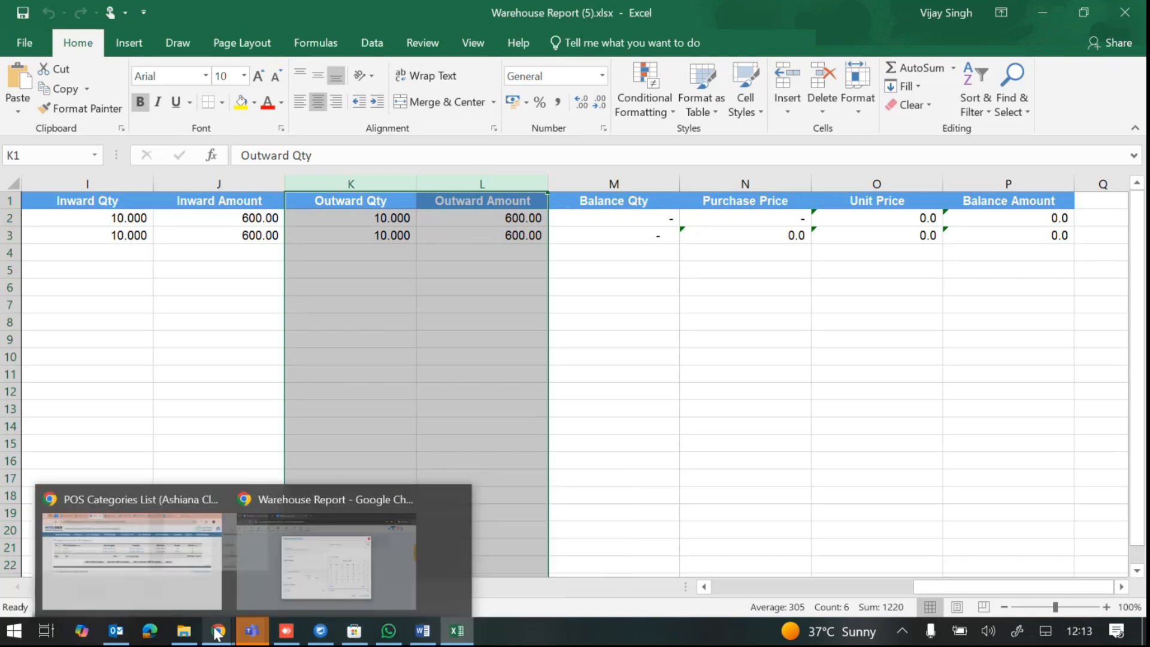
Step: Open ItemConsumptionReport (2).xlsx and review the S.No. through Purchase Account columns
click(192, 635)
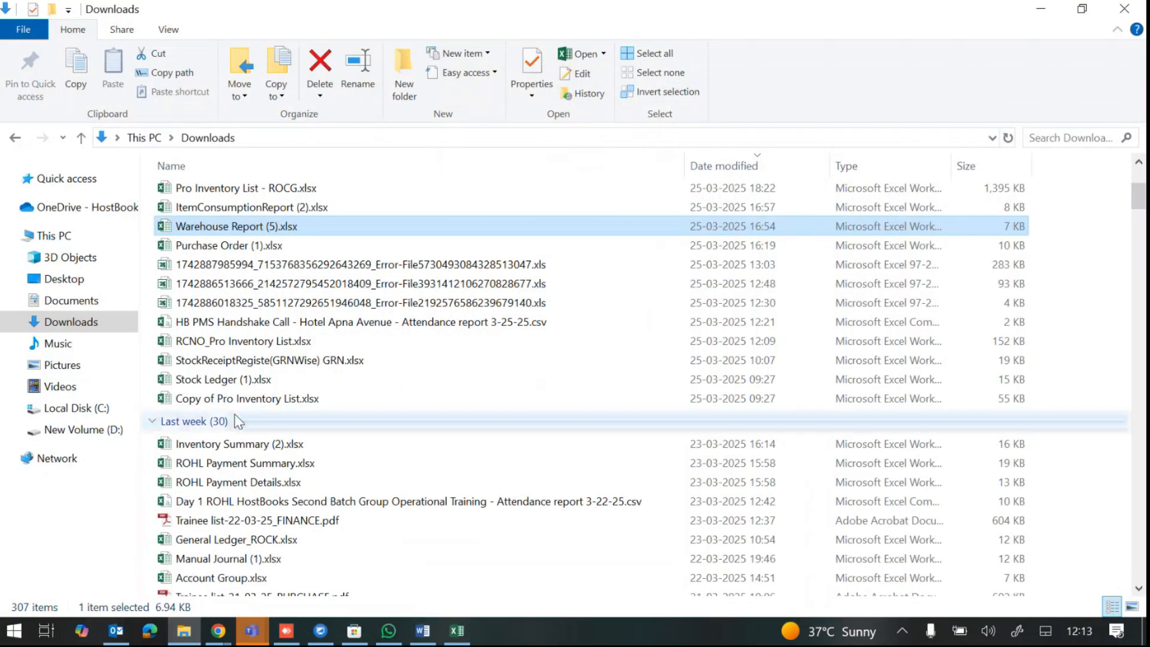
double_click(258, 211)
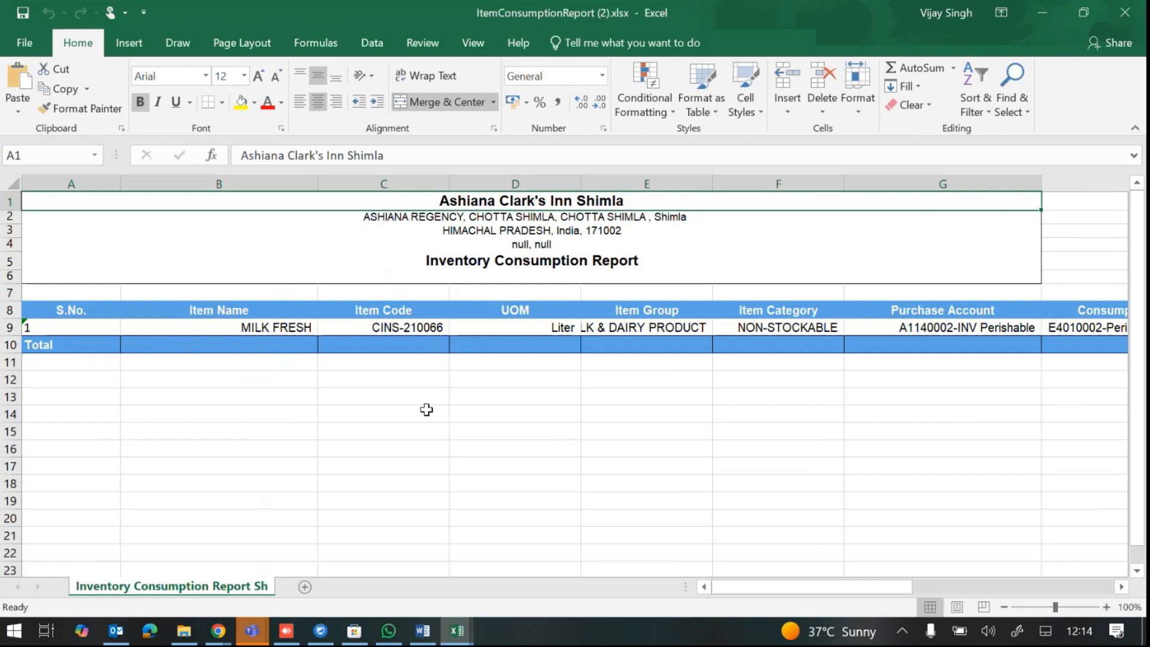
click(74, 183)
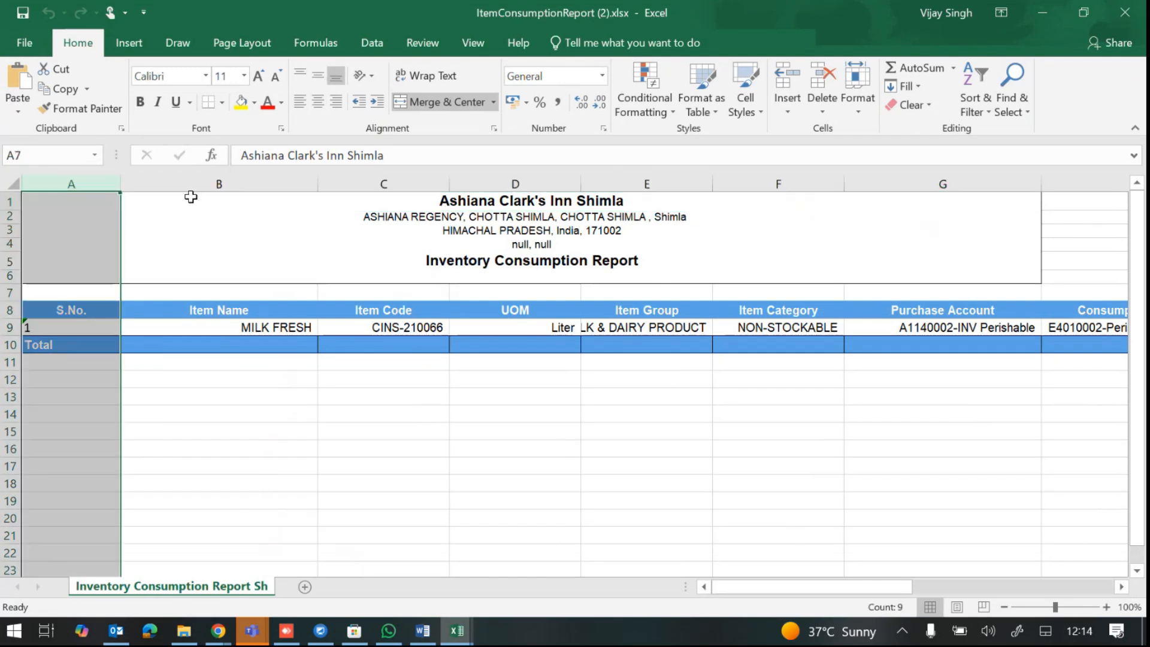
click(204, 183)
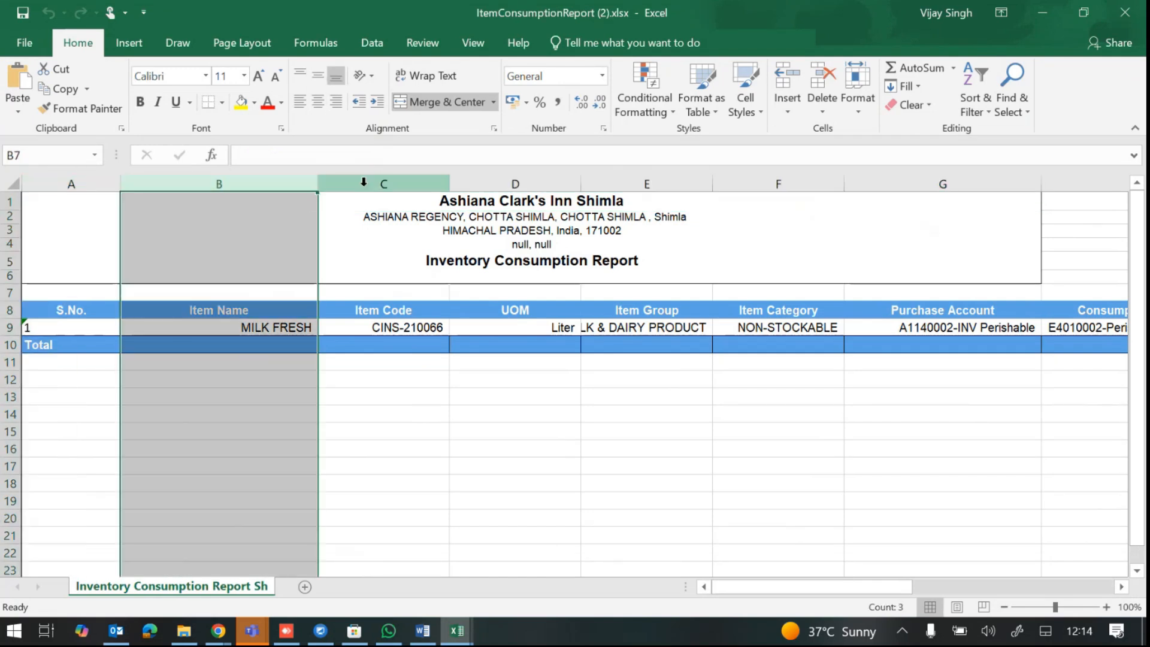
click(364, 183)
click(491, 182)
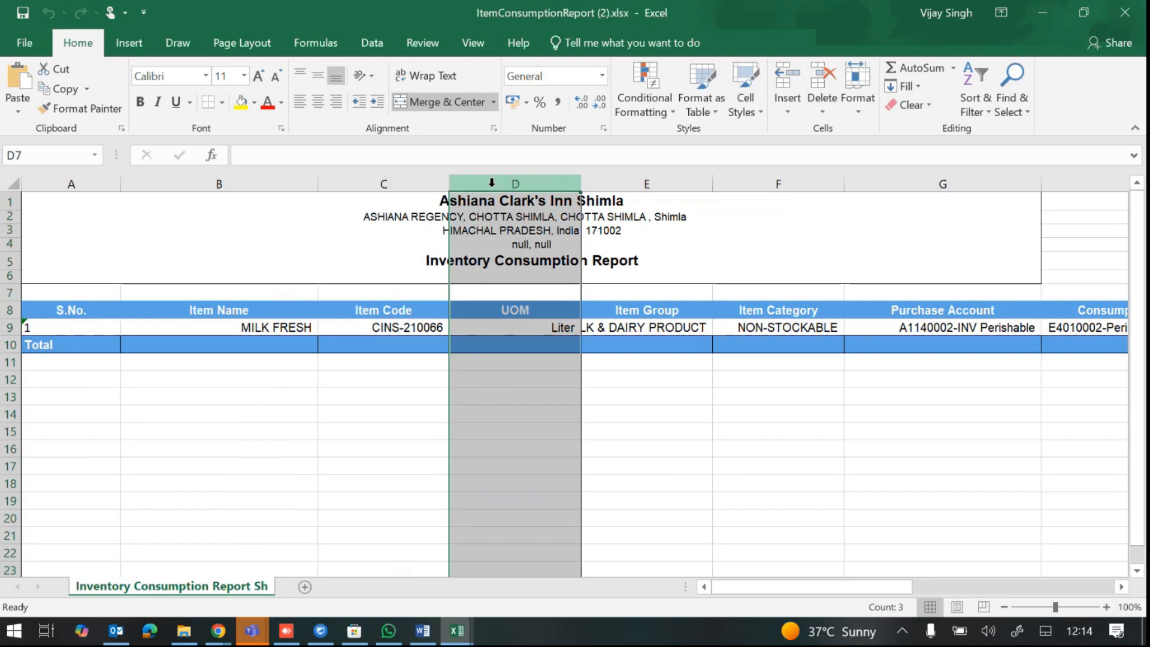
click(638, 184)
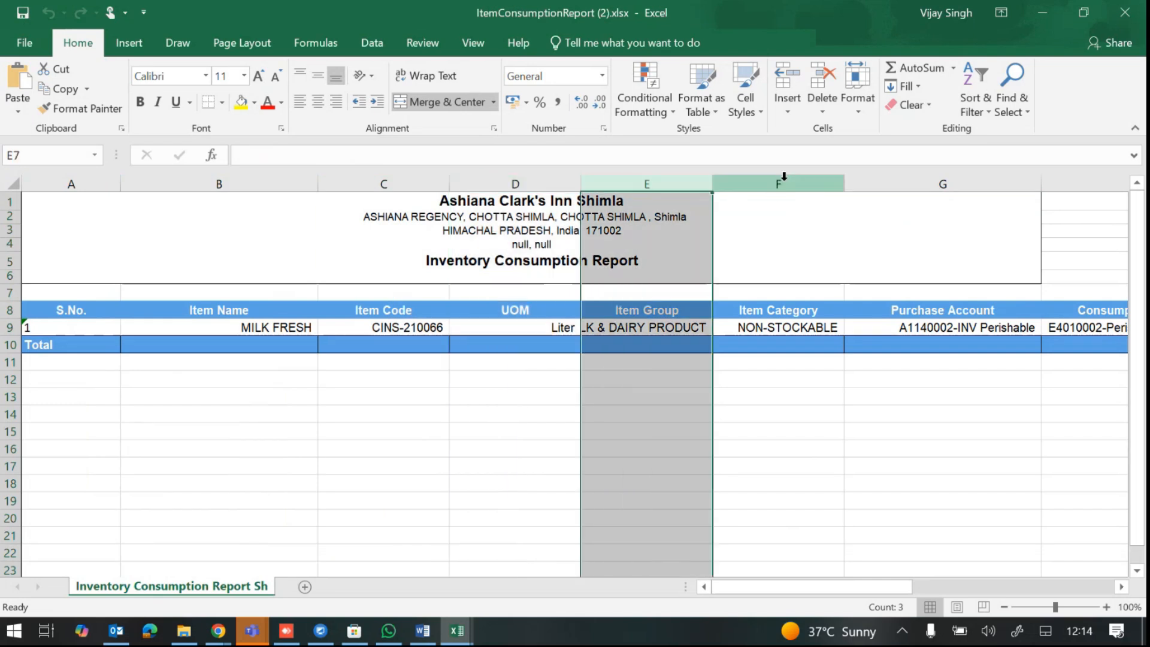
click(784, 177)
click(914, 181)
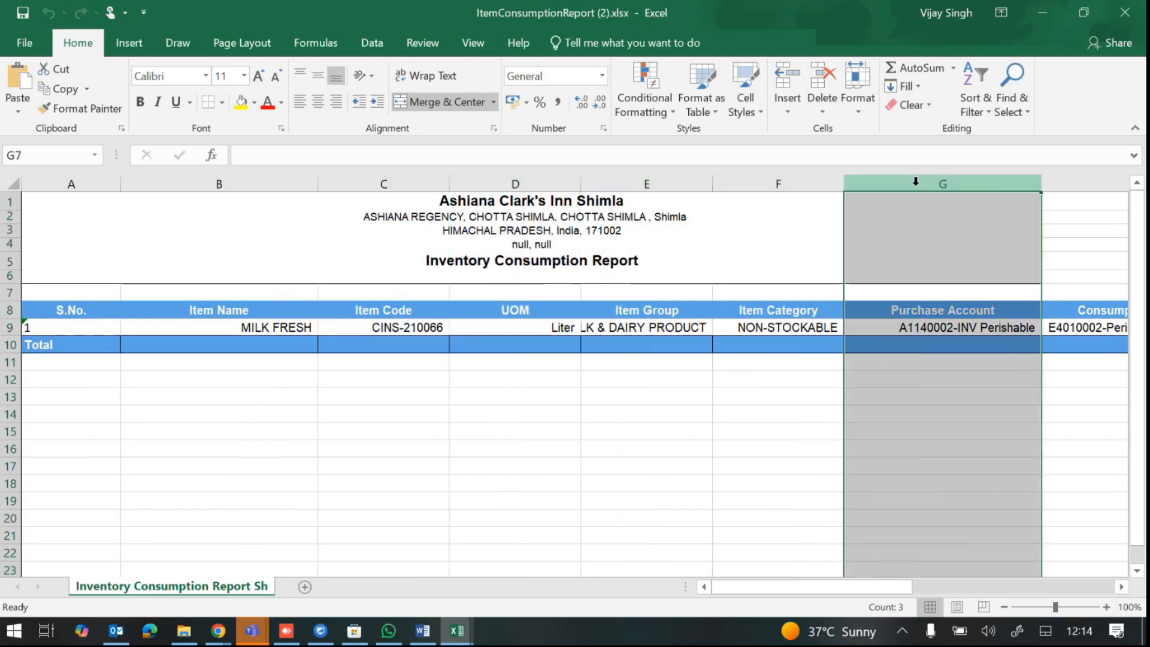
drag(895, 586, 1039, 578)
Step: Widen the Journal Narration column and read the full narration in cell K9
click(503, 327)
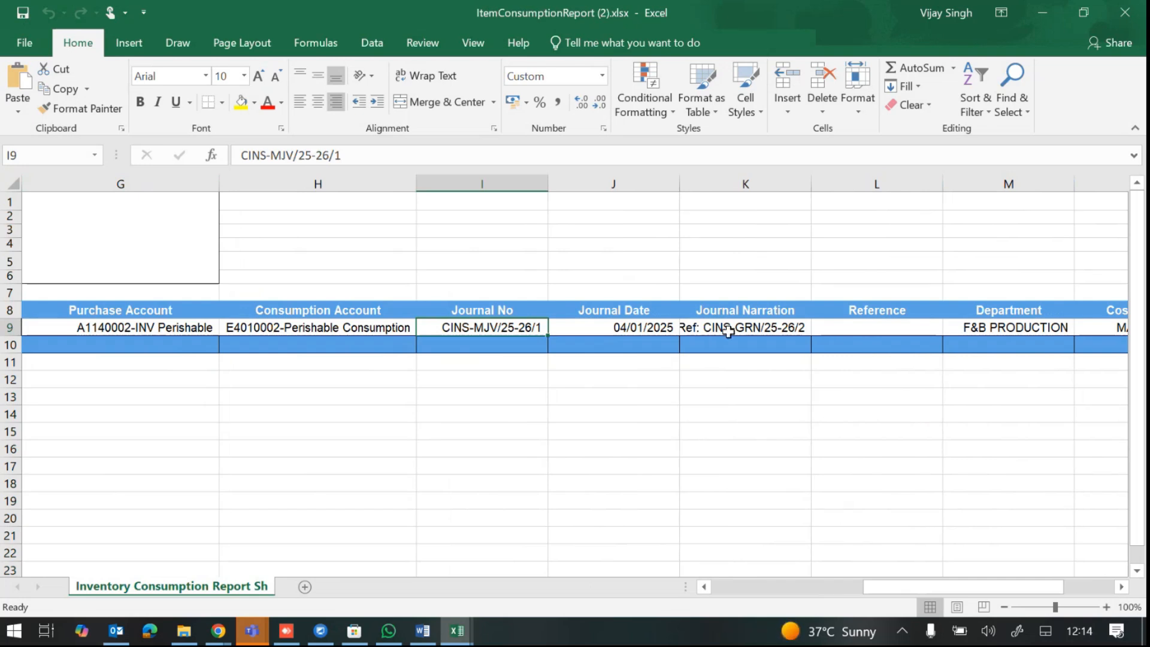
drag(811, 185, 880, 185)
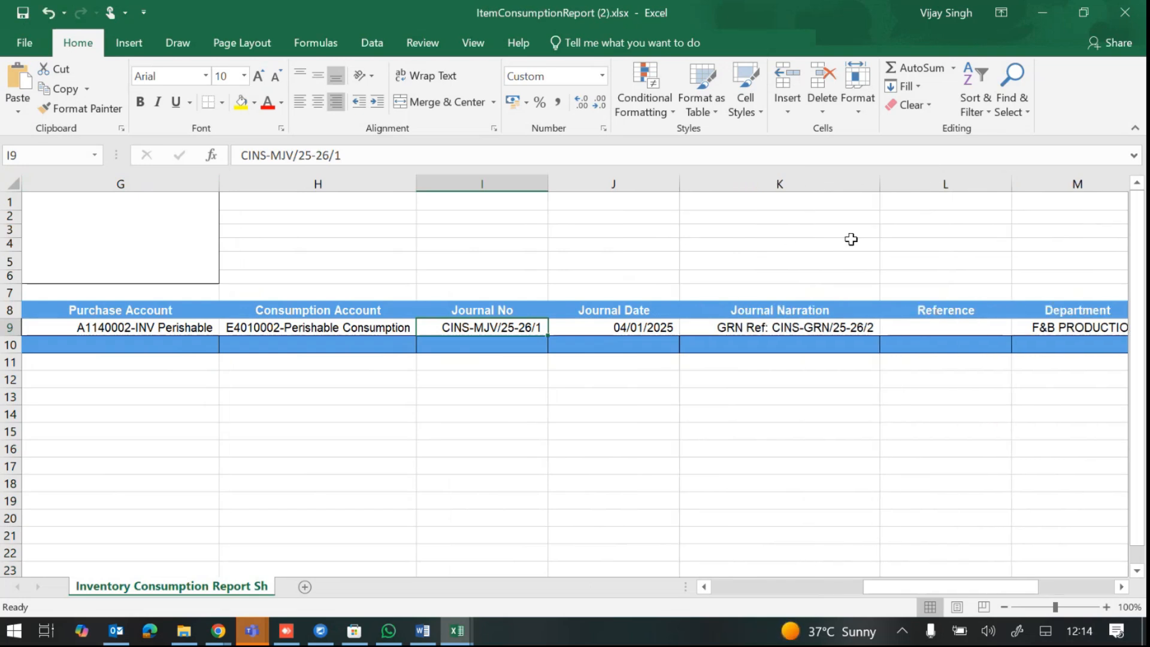
click(755, 327)
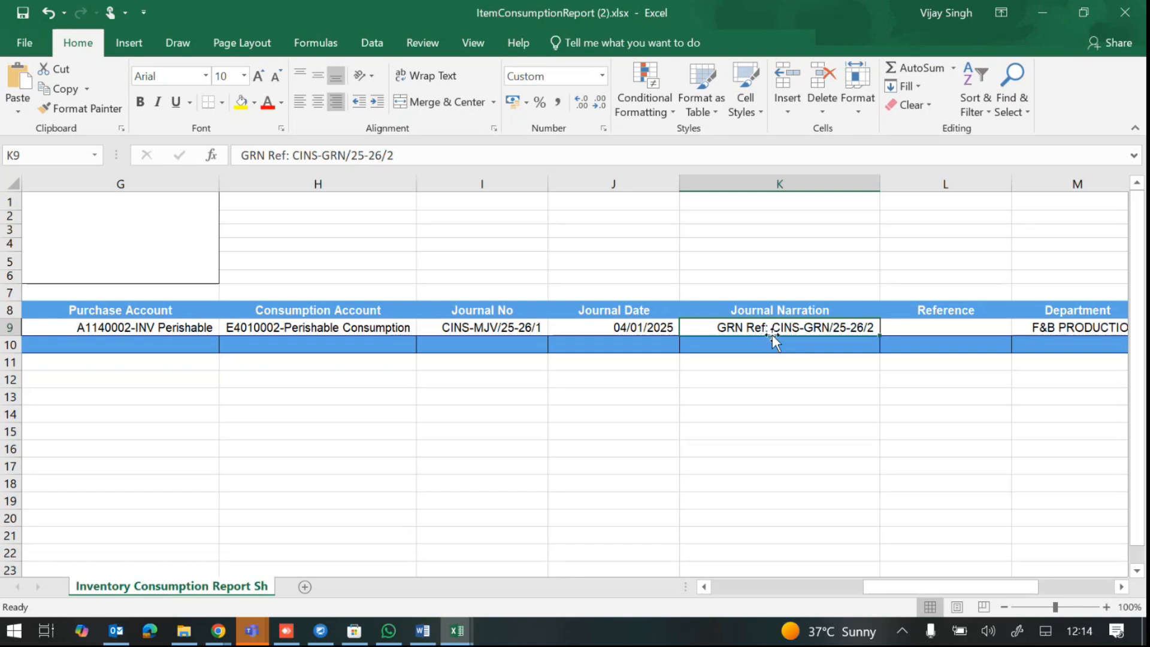
drag(956, 586, 1030, 578)
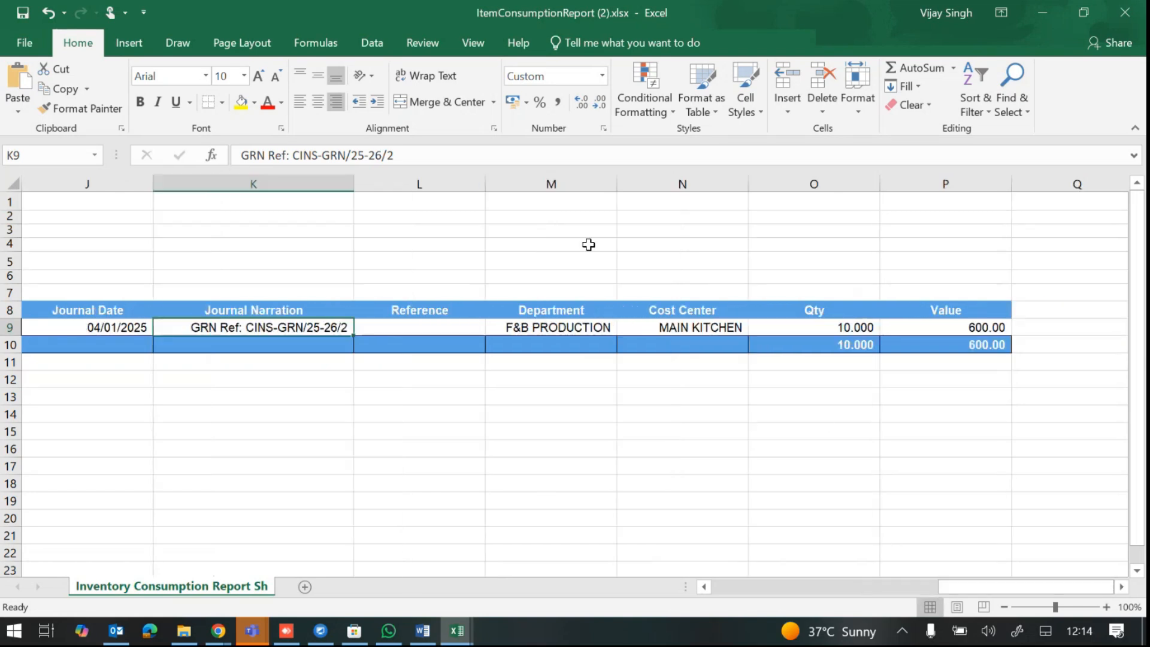
Step: Review the Department, Cost Center and Qty columns, then return to the browser
click(557, 183)
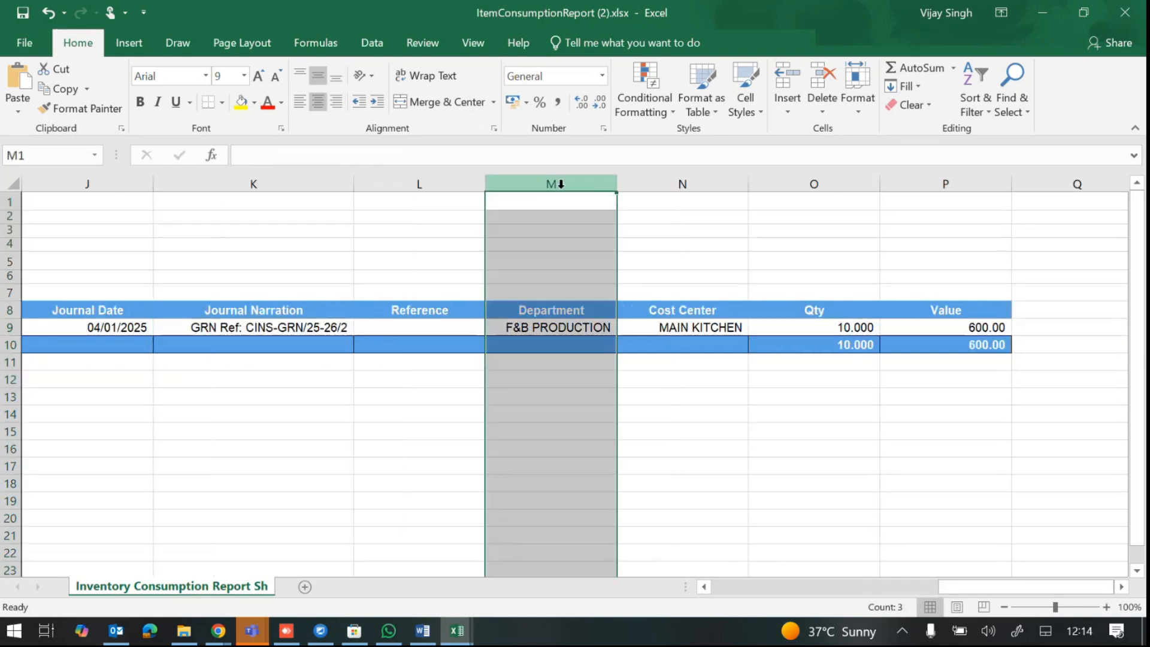
click(654, 180)
click(558, 180)
click(664, 180)
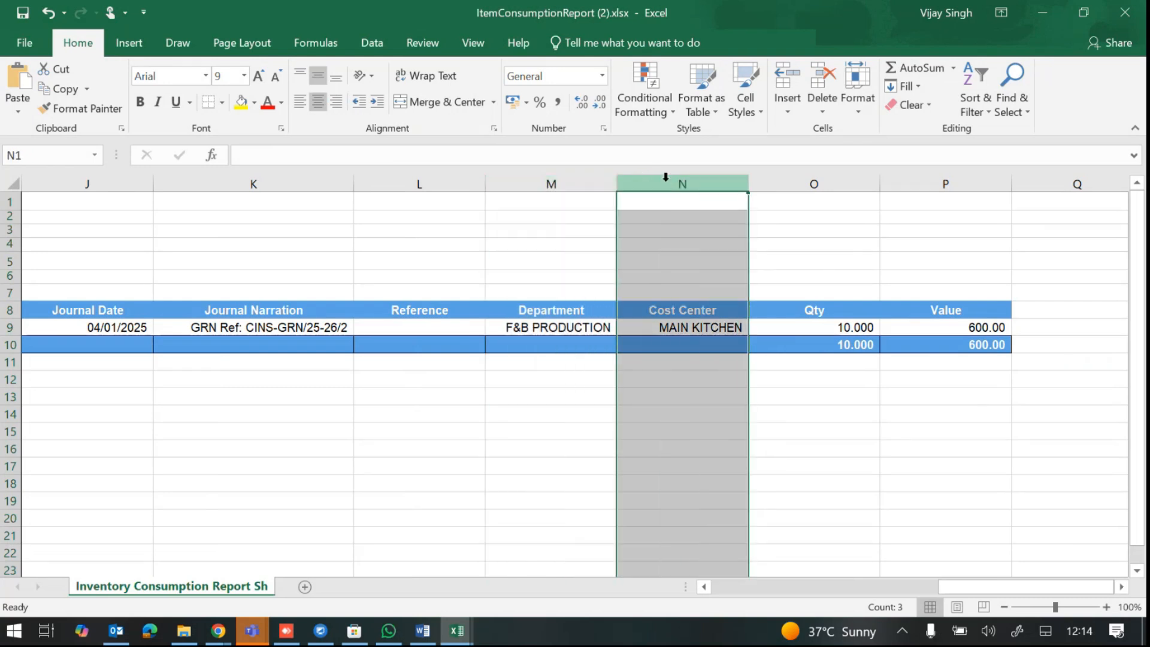
click(820, 180)
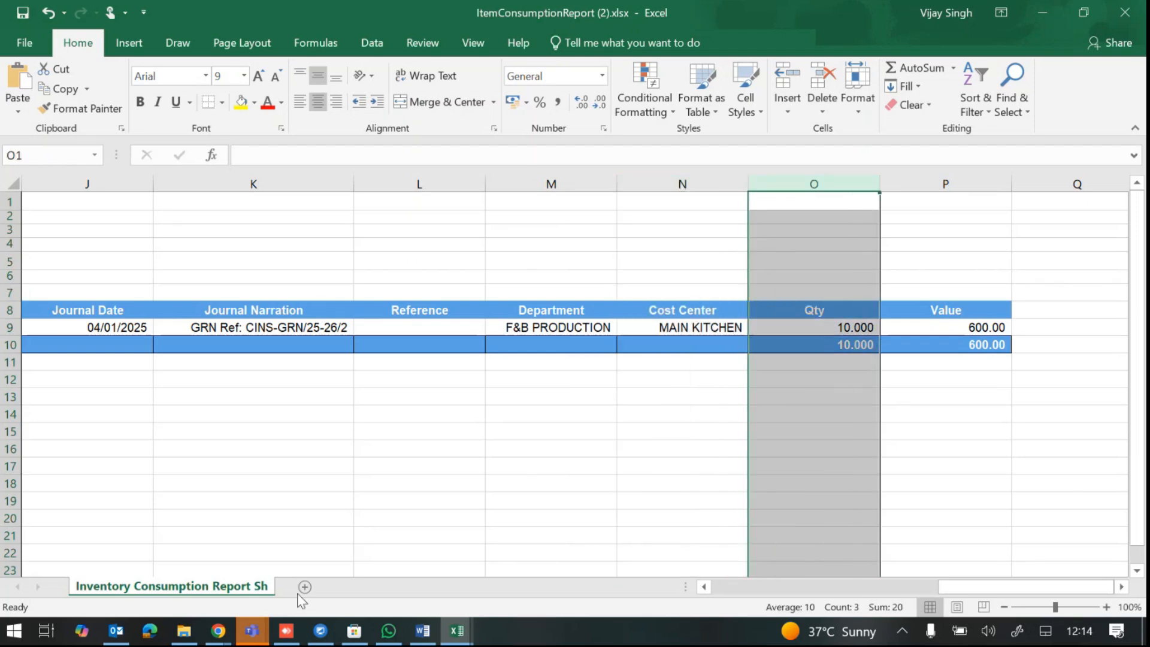
click(218, 633)
Step: Close the Warehouse Report export dialog and open Reports > Inventory > Inventory Consumption Report
click(281, 568)
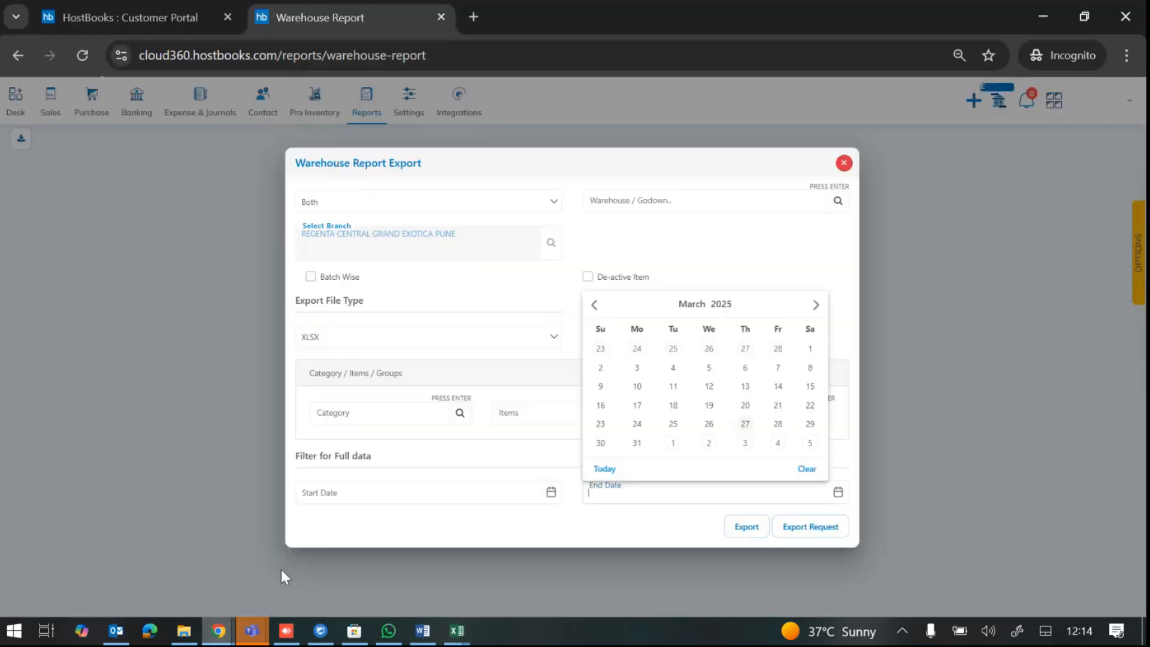
click(844, 163)
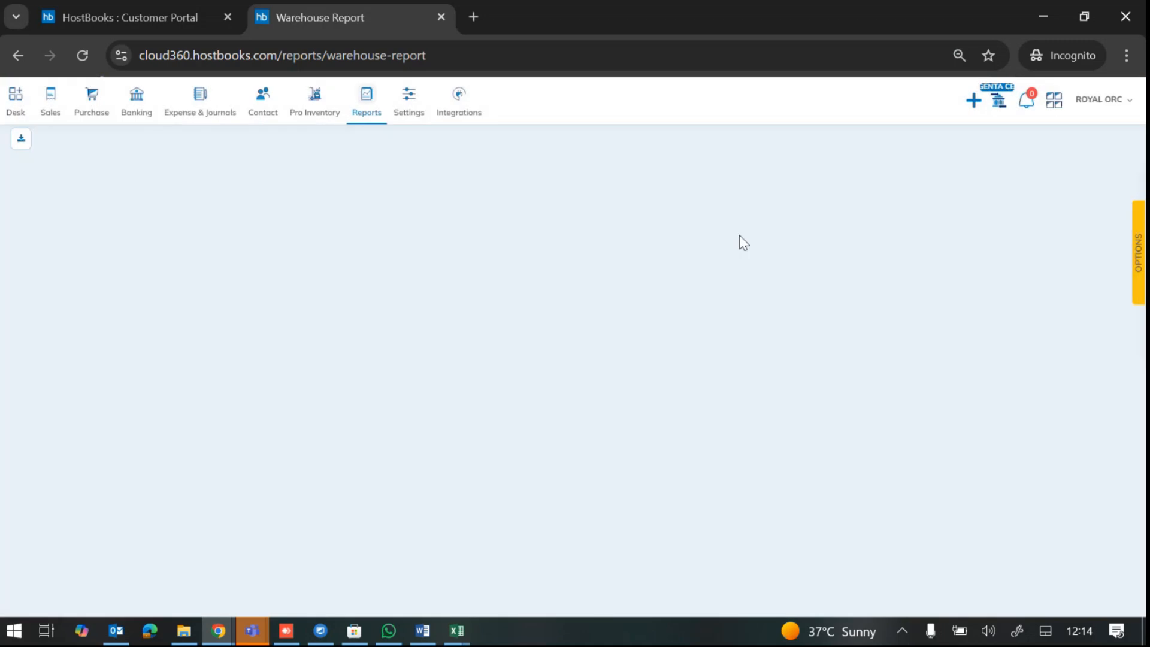
click(366, 103)
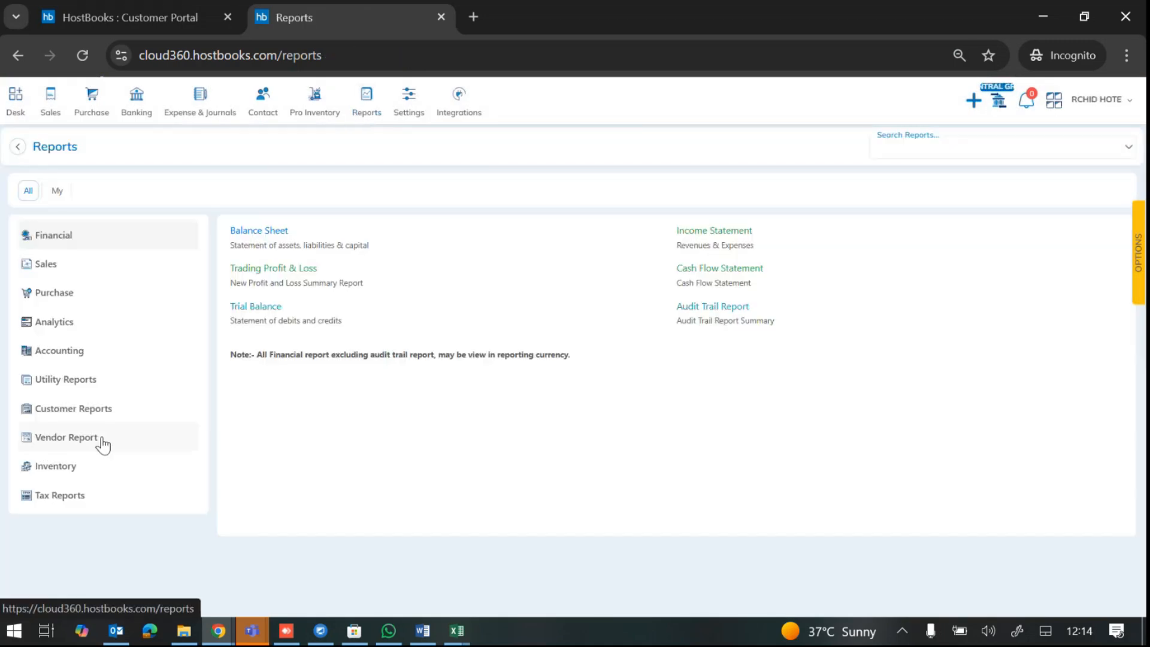
click(66, 465)
click(292, 457)
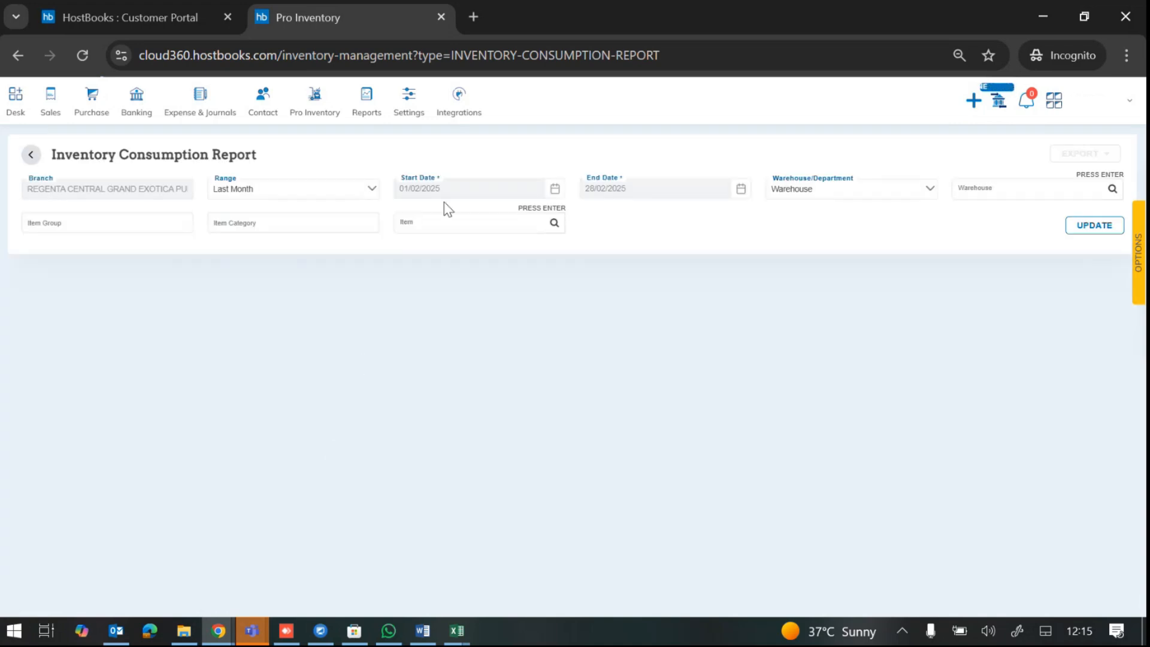
Step: Set the report date range to Custom, from 01/03/2025 to 01/04/2025
click(367, 191)
scroll(315, 303, down, 2)
click(300, 322)
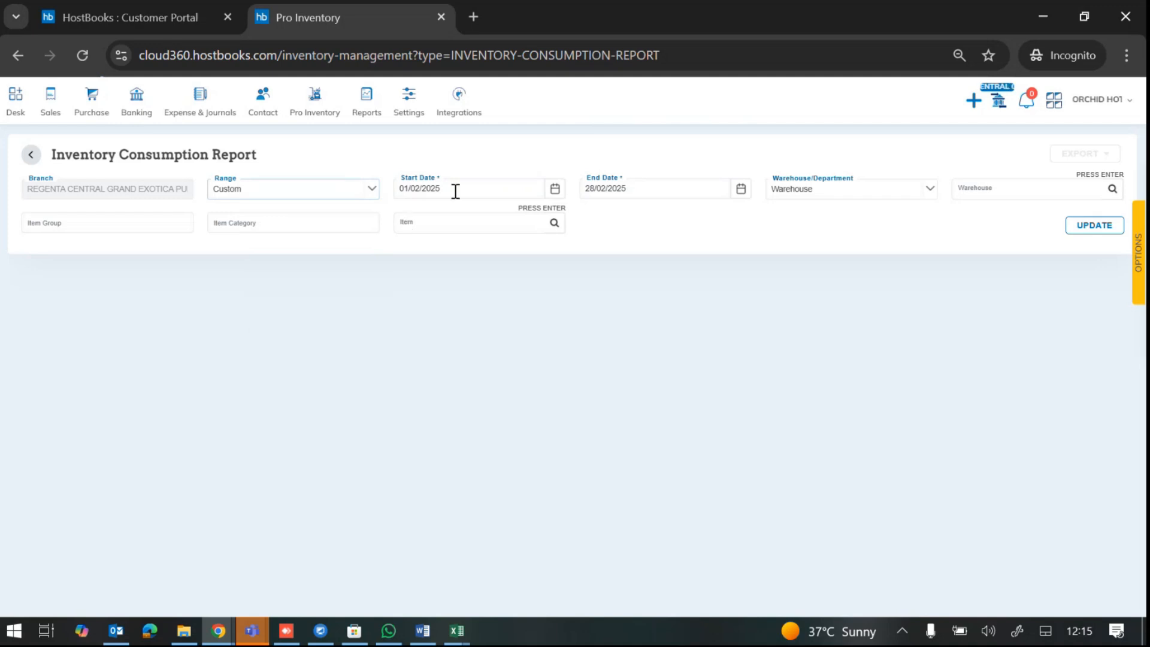
click(554, 189)
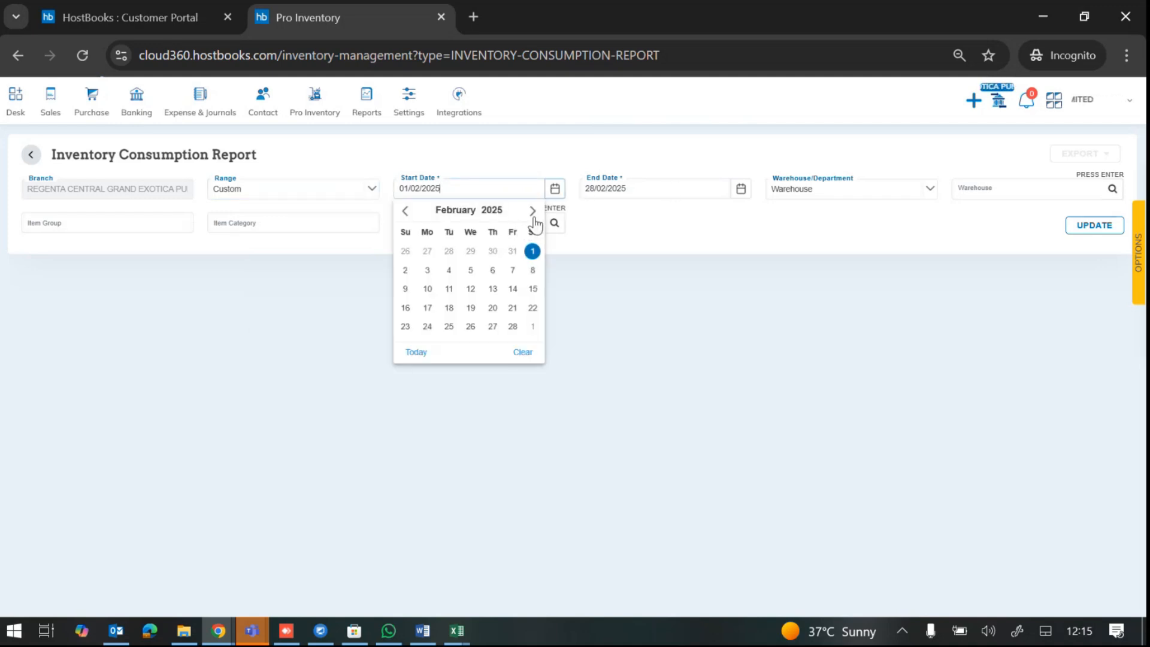
click(531, 211)
click(533, 252)
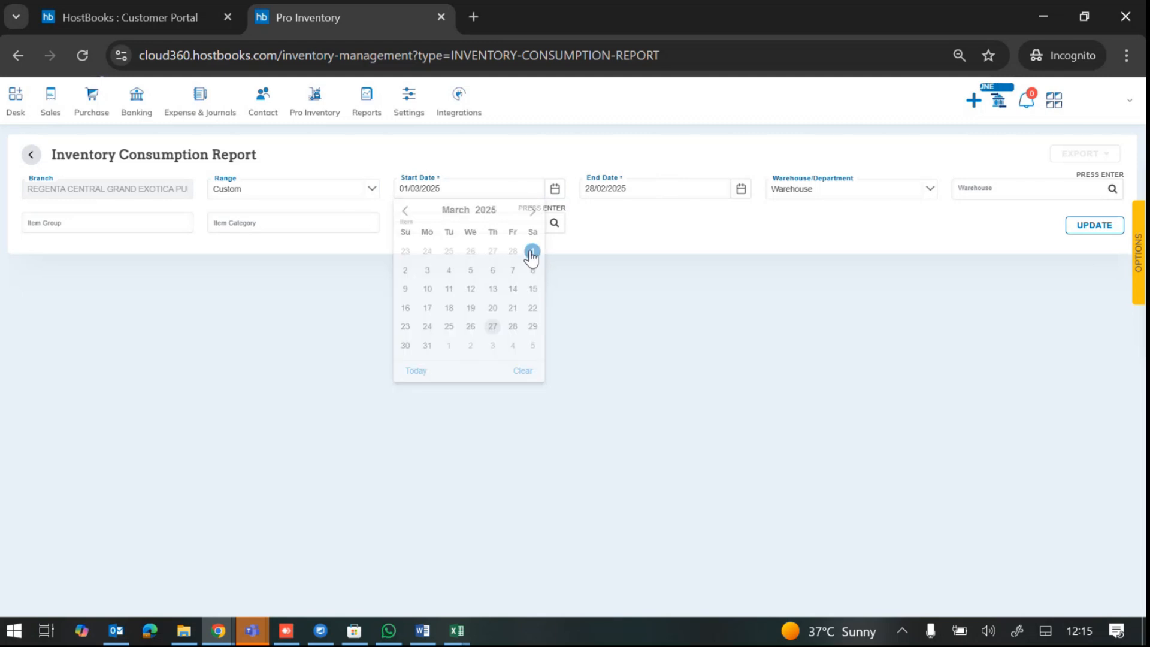
click(740, 191)
click(718, 210)
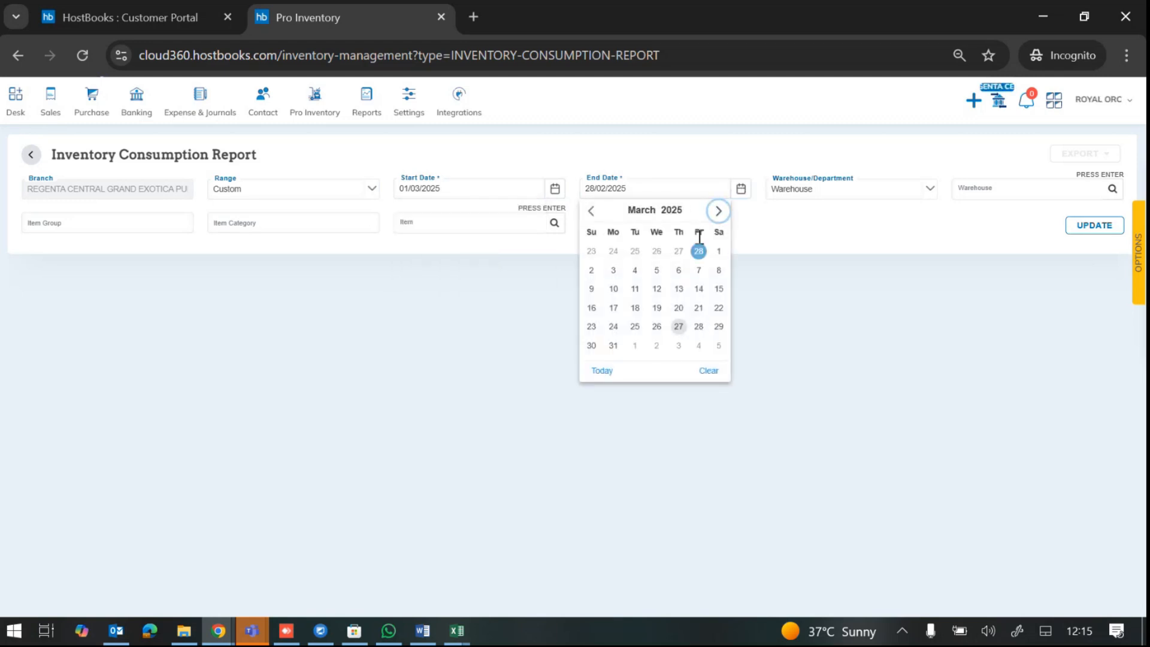
click(718, 211)
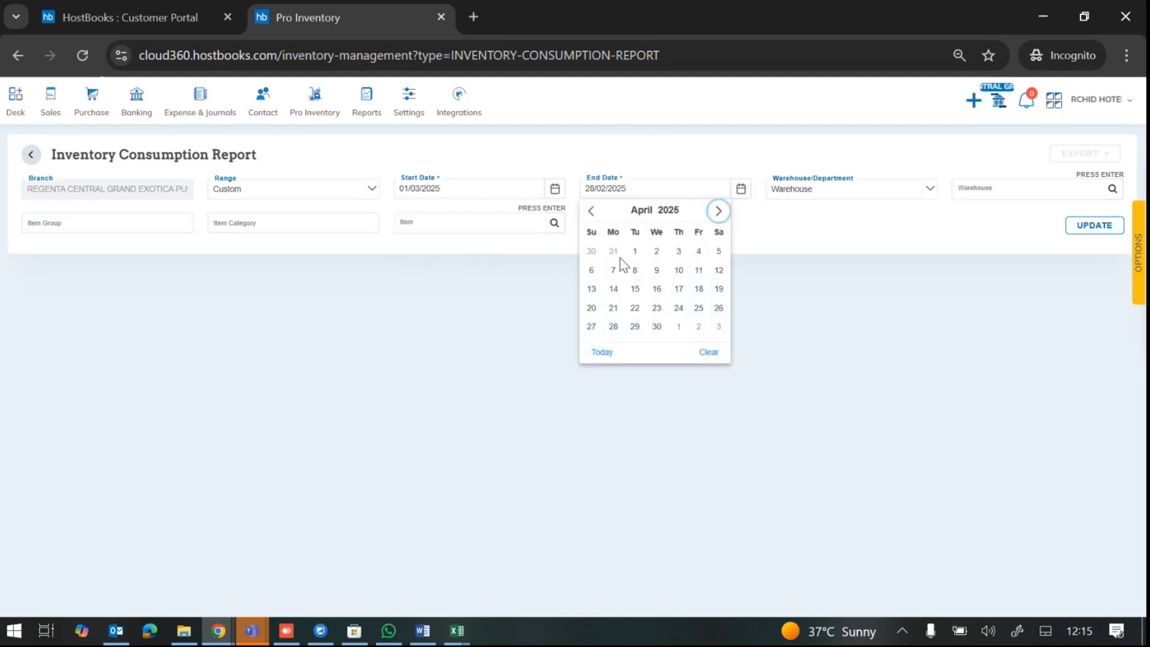
click(634, 251)
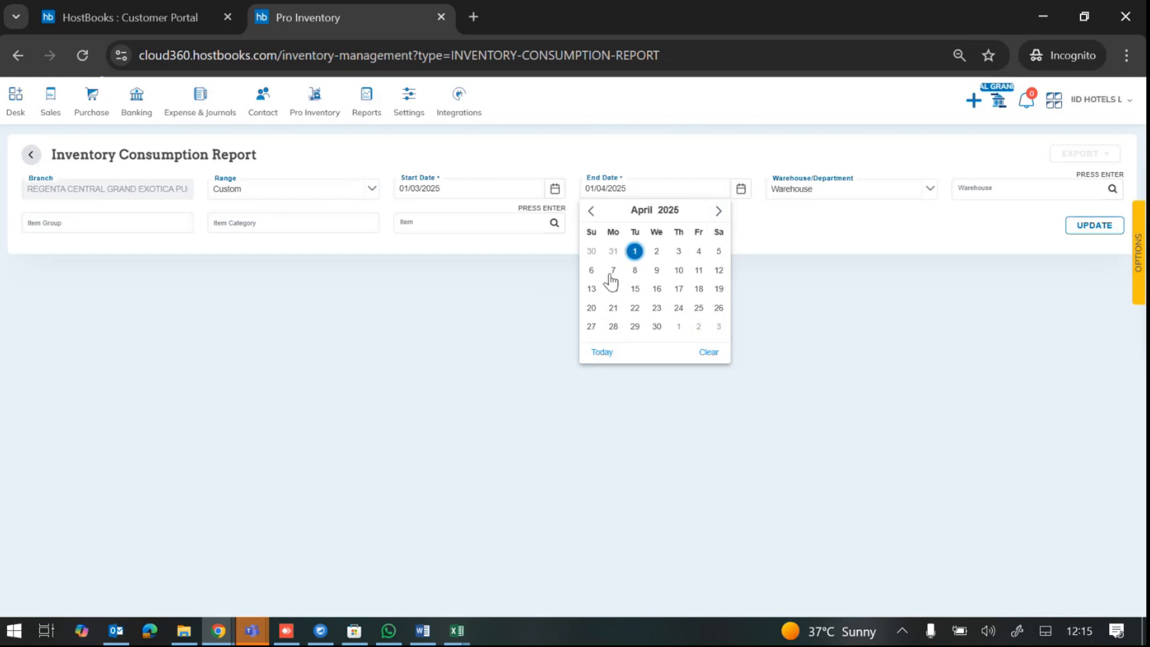
Step: Break the report down by Department and generate it
click(901, 203)
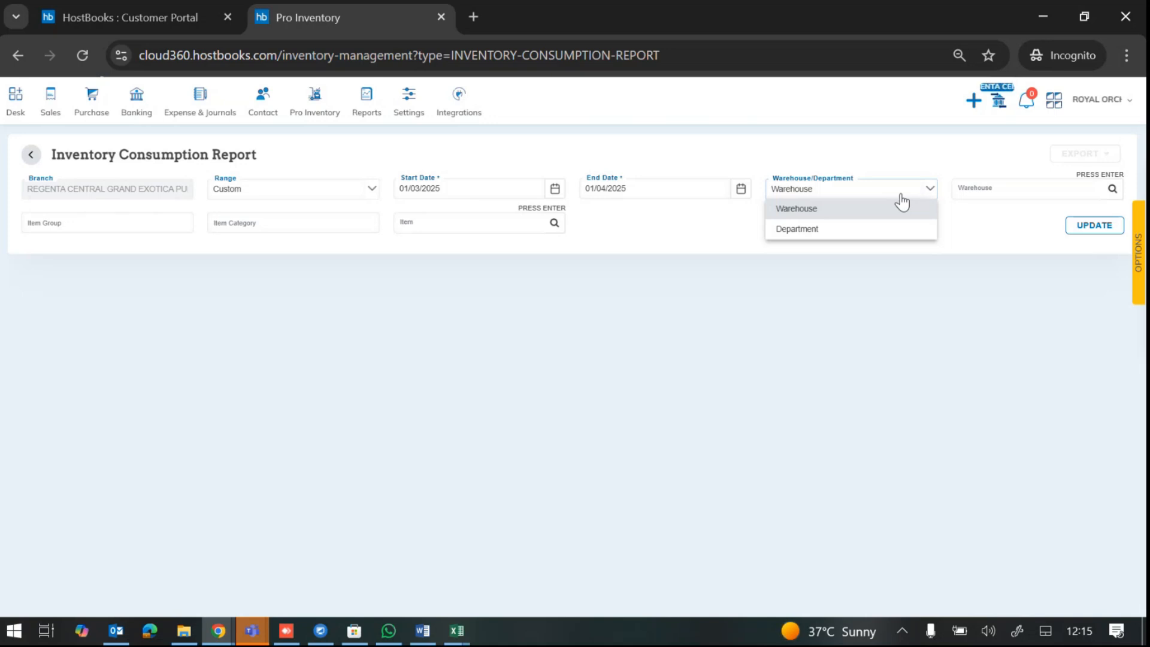
click(861, 234)
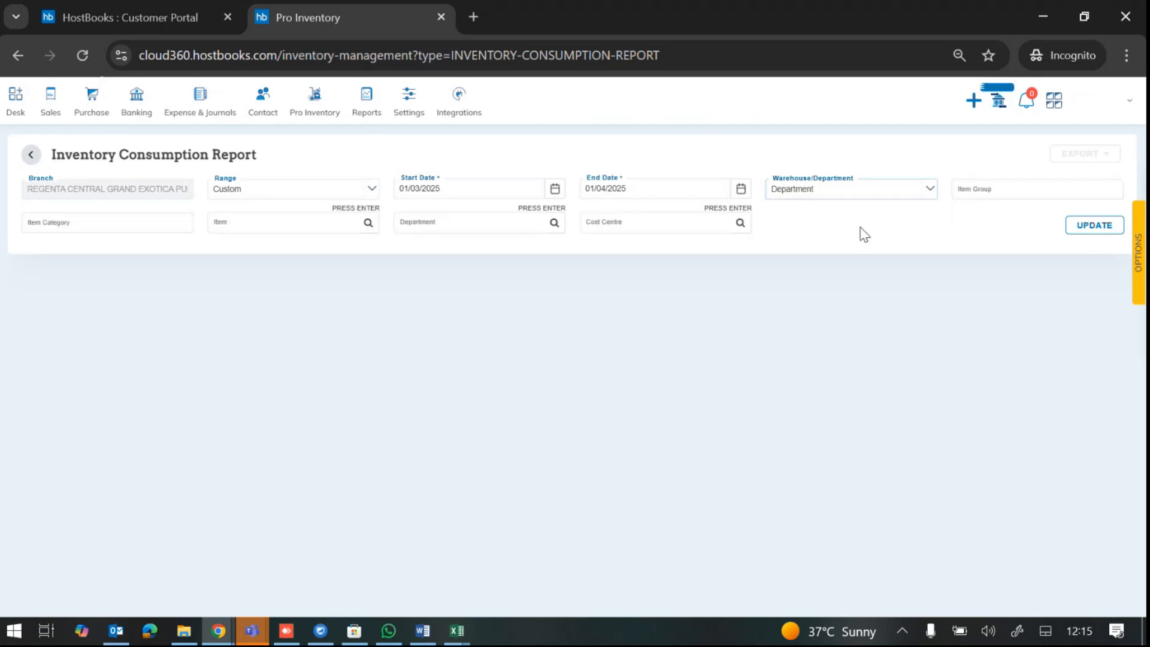
click(1092, 228)
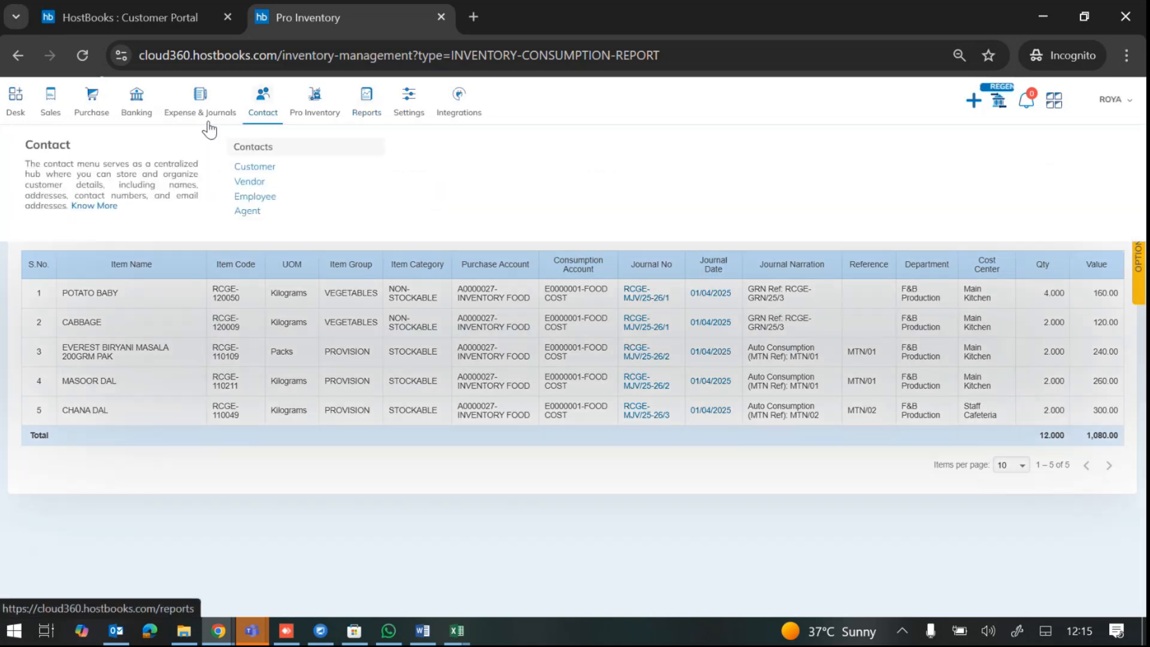
Step: Review the five-item consumption report, then bring up the Purchase menu
mouse_move(87, 114)
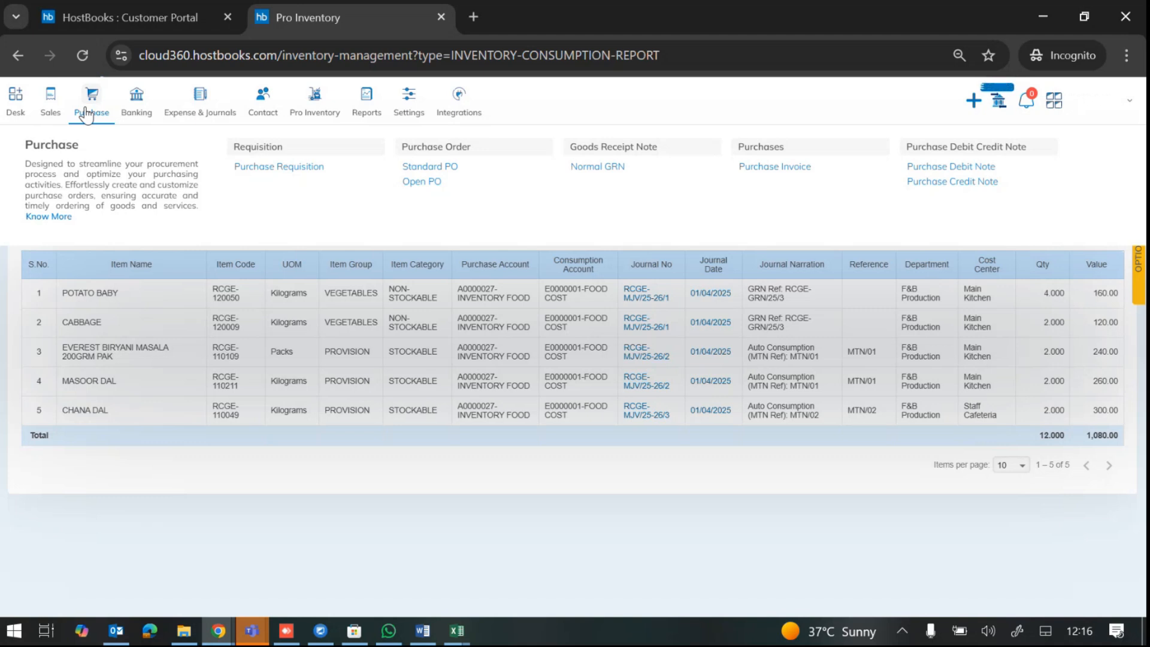
Step: Open the Purchase Requisition list and start a new blank purchase requisition
mouse_move(137, 111)
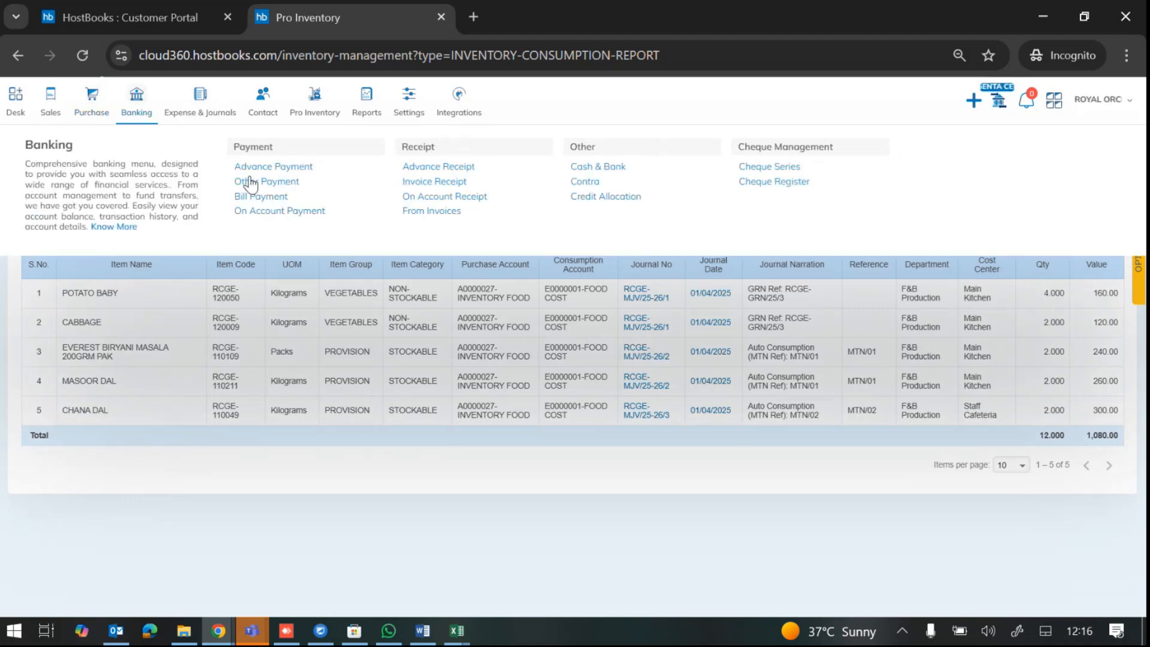
mouse_move(92, 108)
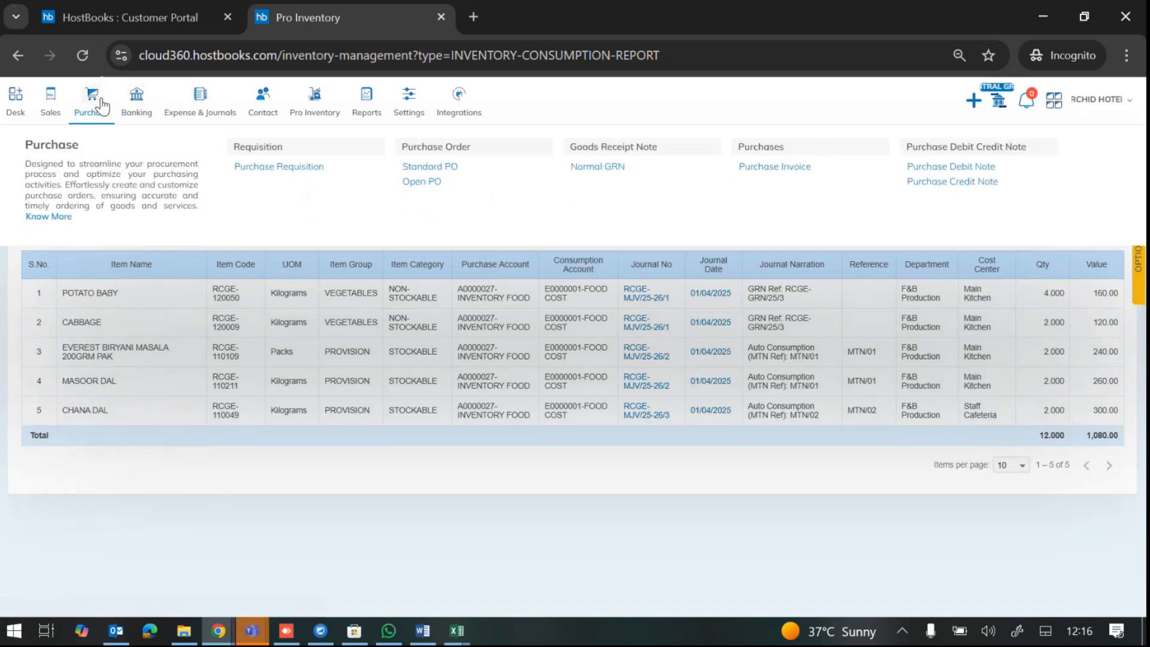
click(273, 170)
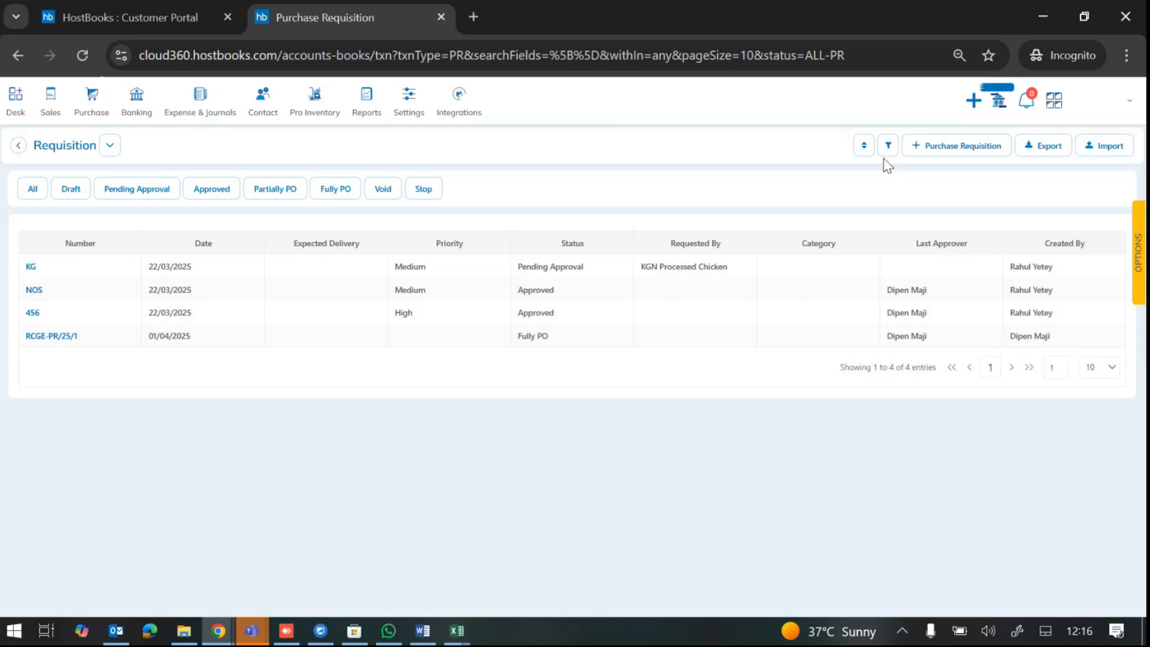
click(937, 153)
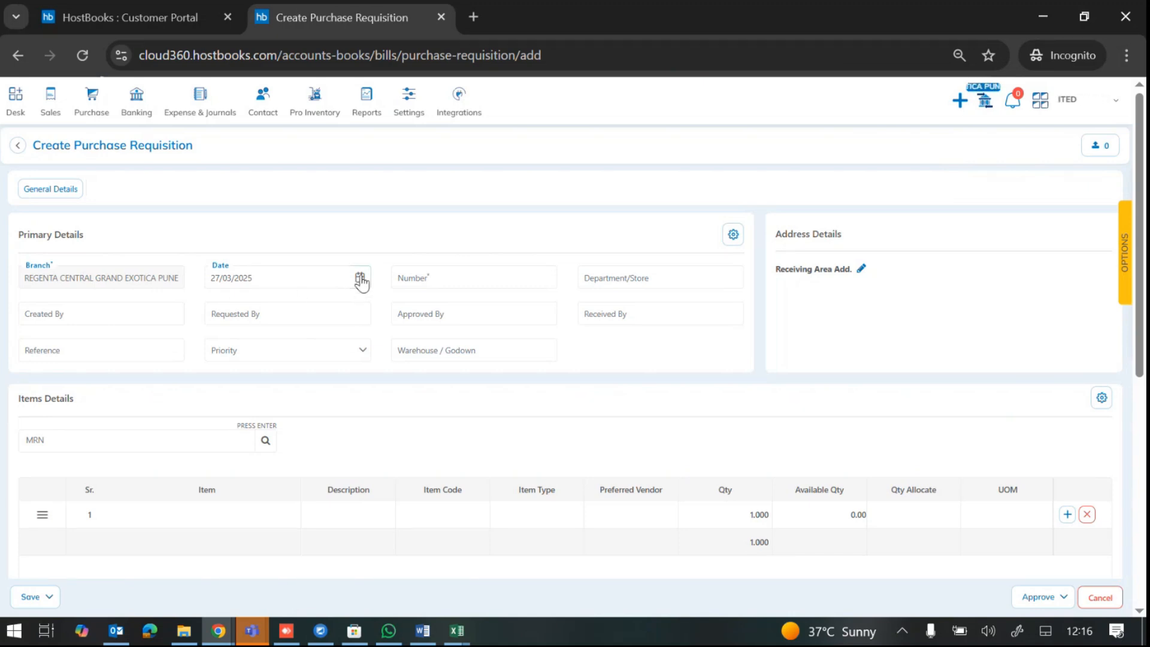
click(360, 278)
Step: Date the requisition 1 April 2025 and enter reference 'Perishable items request', leaving Priority blank
click(341, 304)
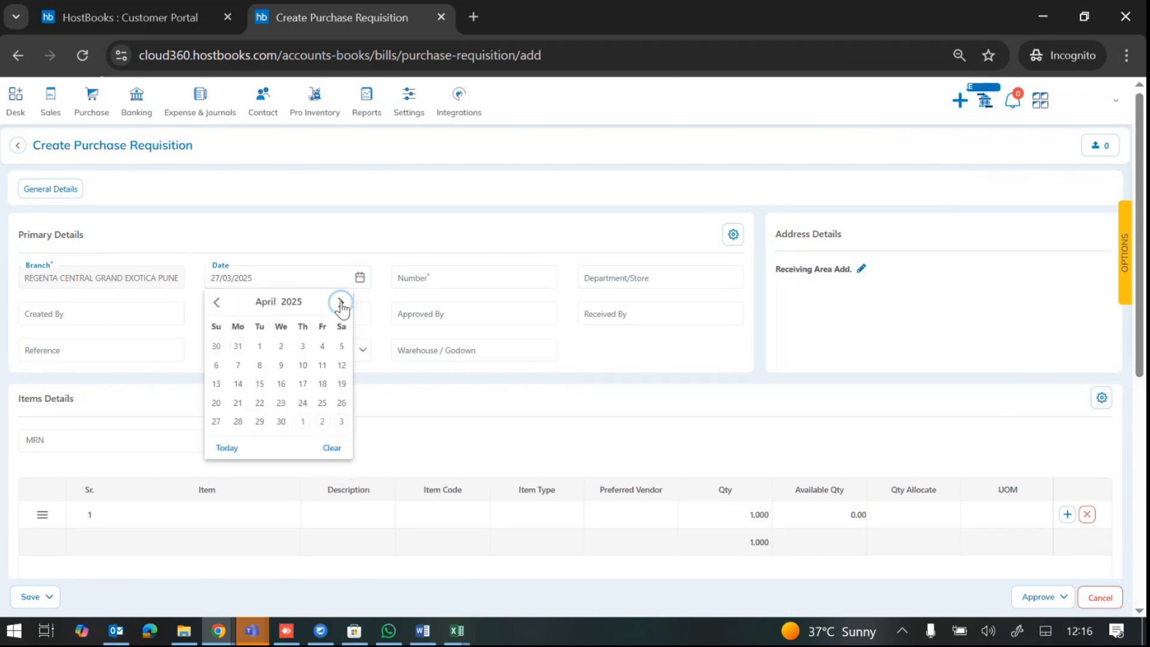
click(259, 347)
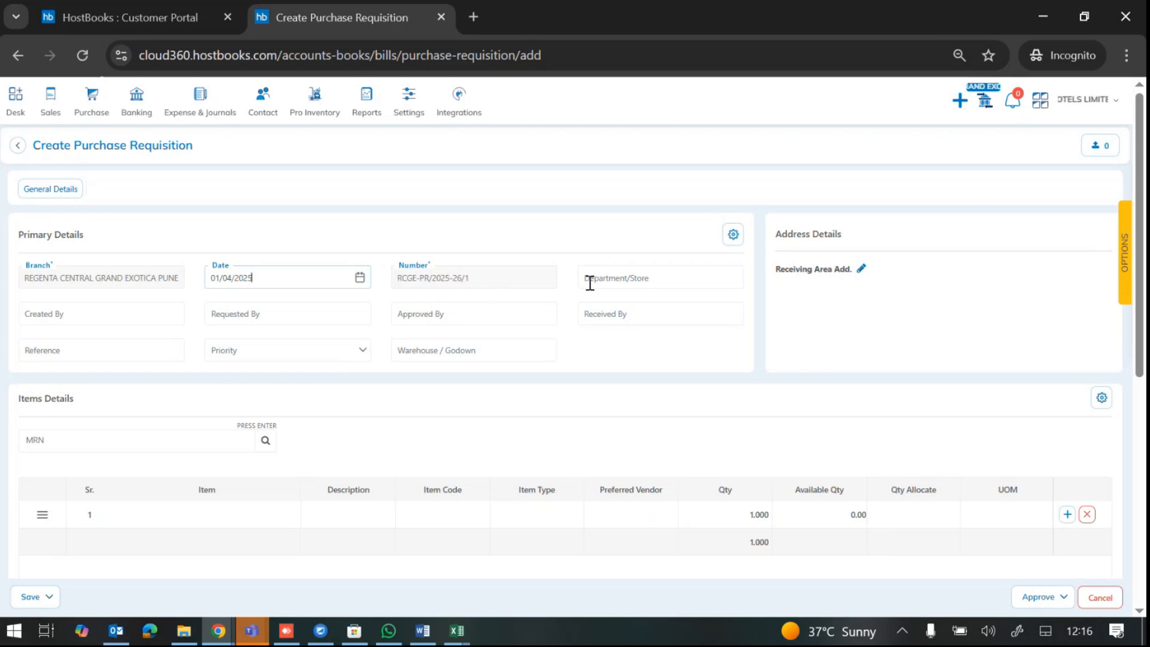
click(142, 303)
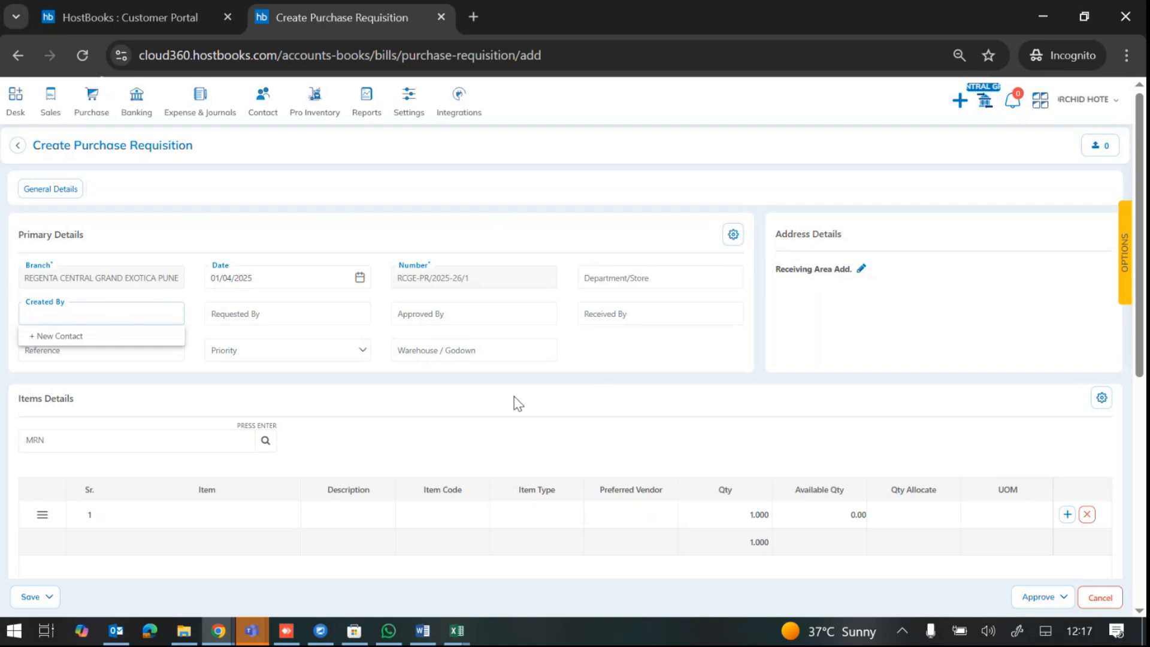
click(97, 353)
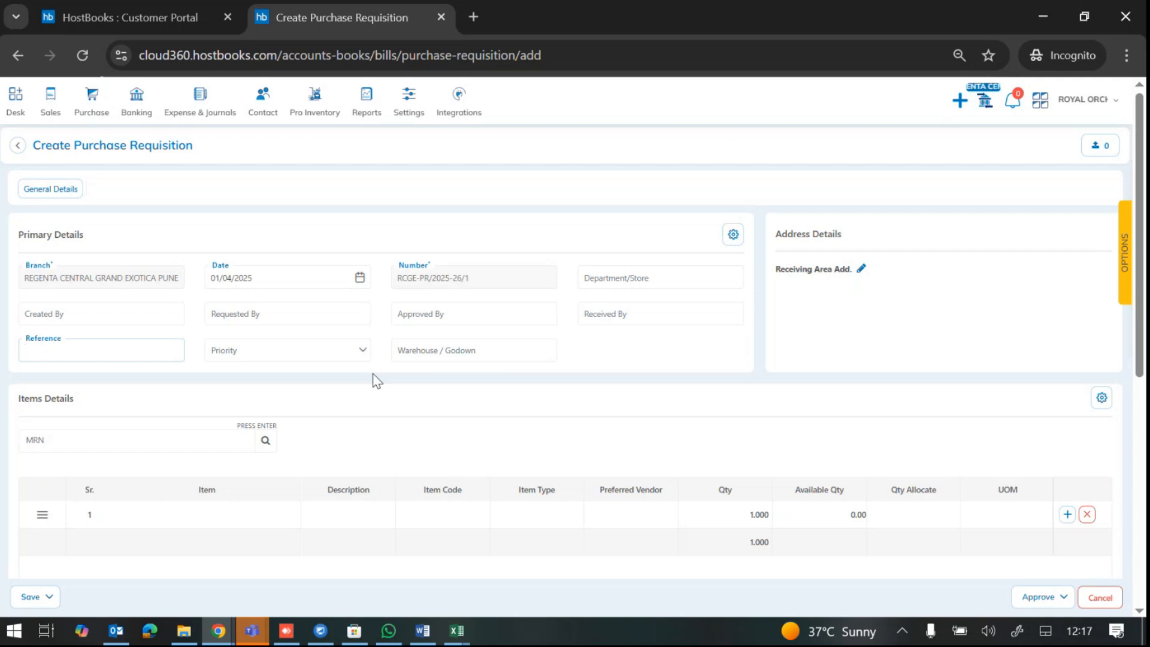
text(Perishable items)
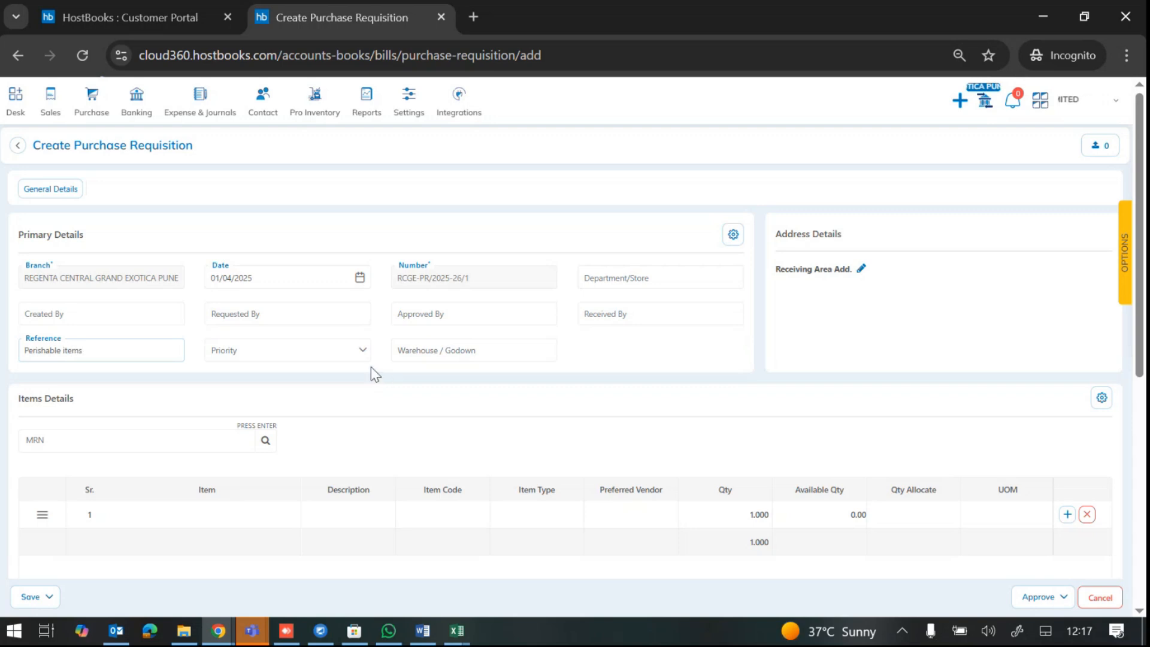
text( request)
click(350, 353)
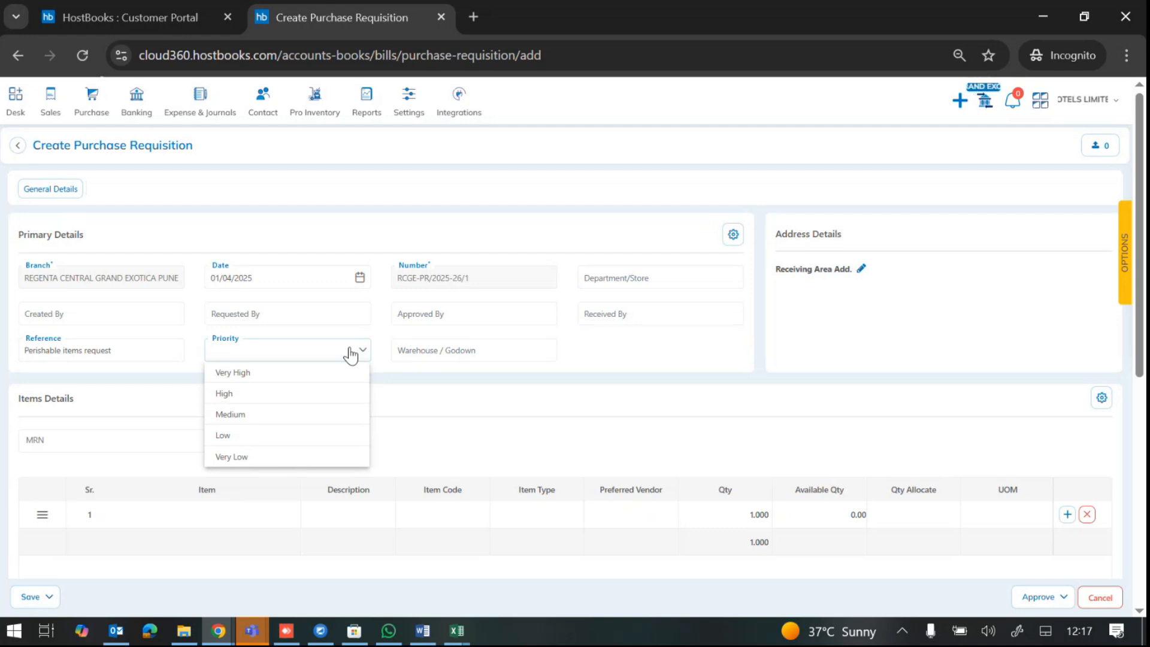
click(479, 414)
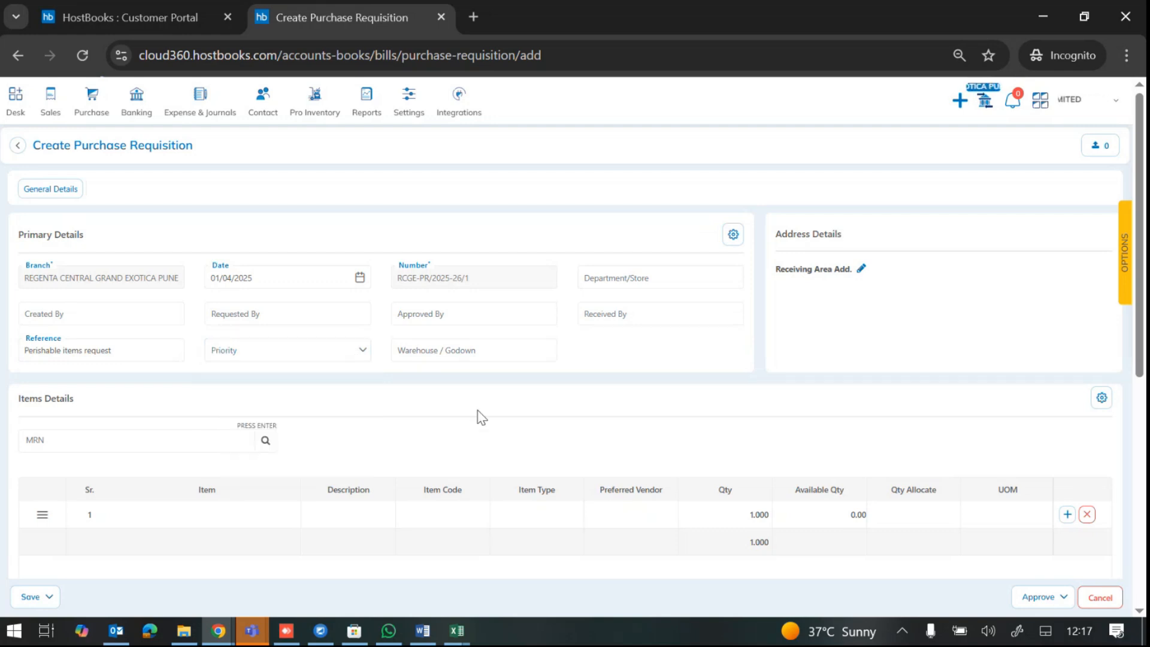
scroll(480, 415, down, 2)
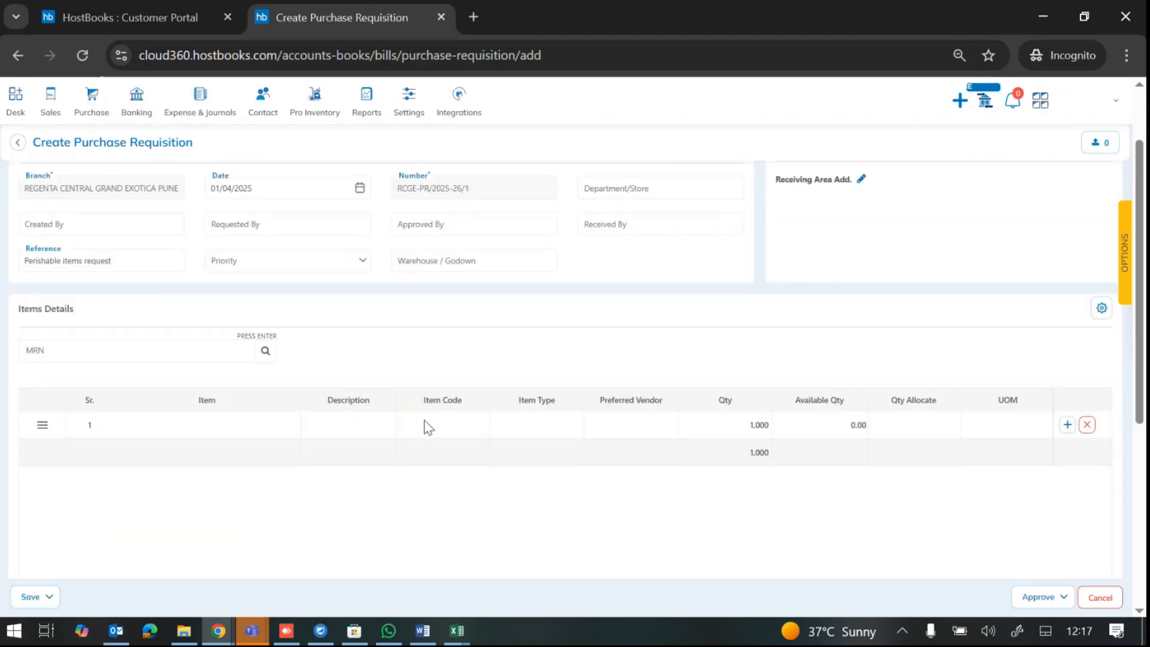
Step: Set line 1's item to CHICKEN BREAST BONELESS 1KILOGRAMS, replacing the mistakenly chosen RICE FLOUR
click(198, 430)
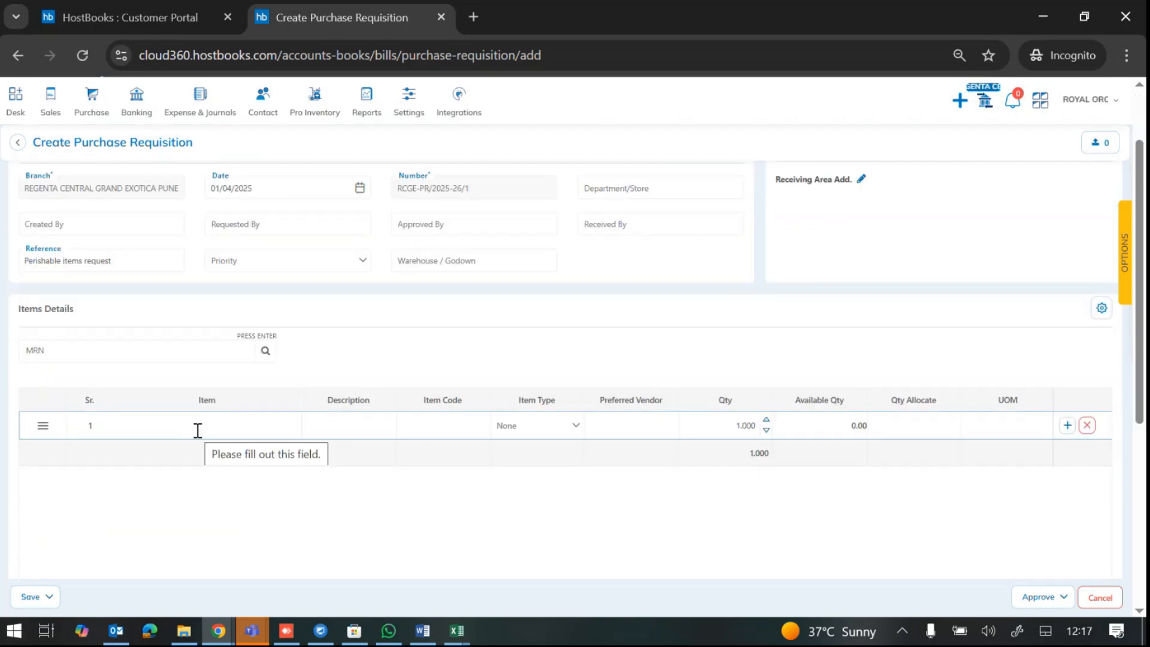
click(198, 431)
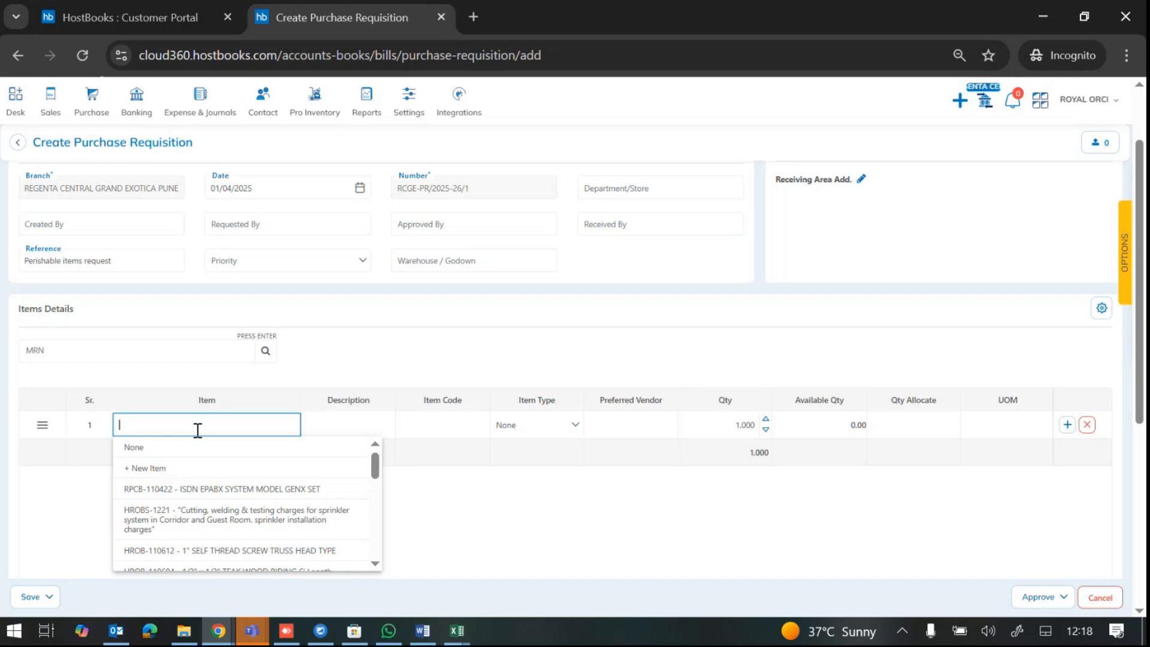
text(rice)
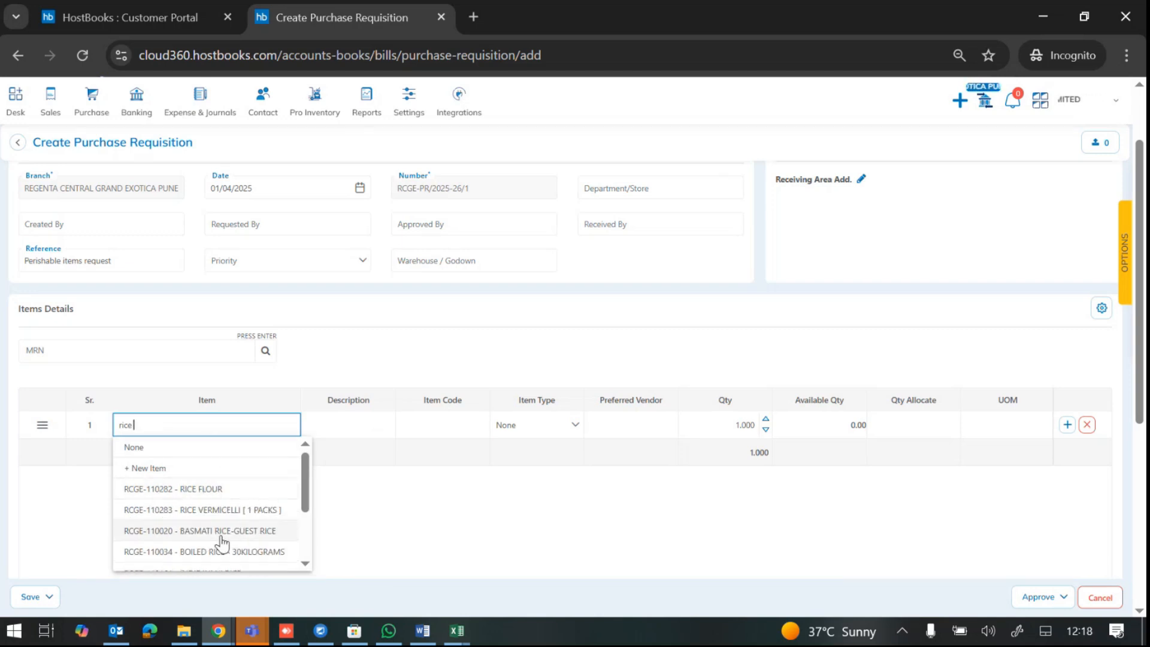
click(198, 490)
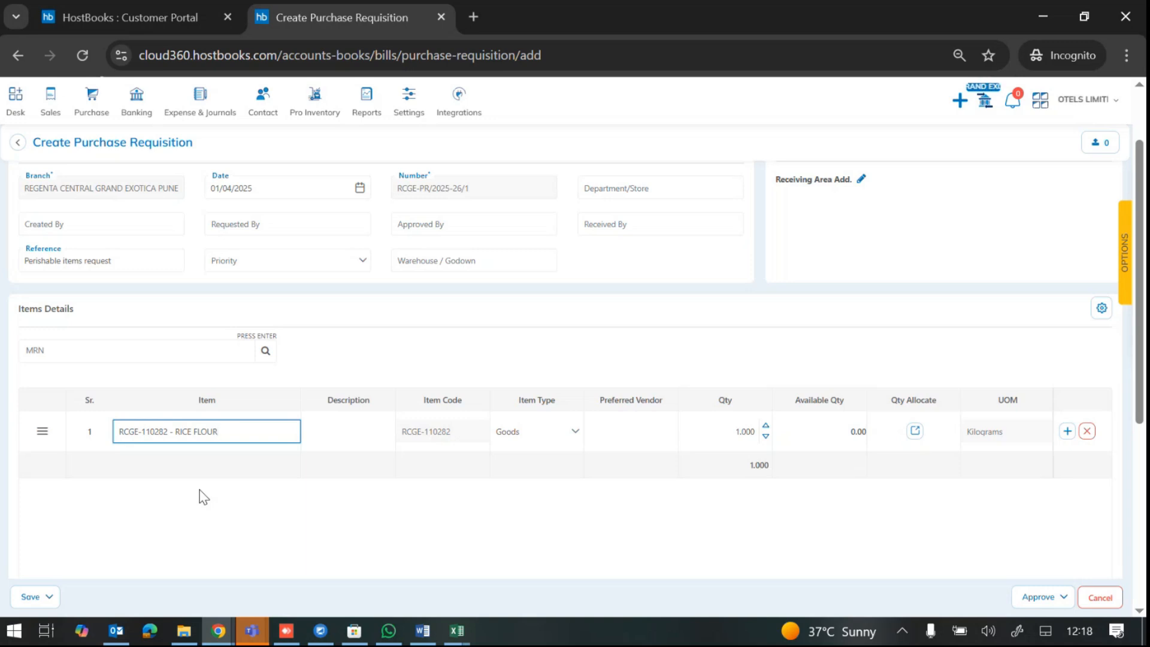
key(BackSpace)
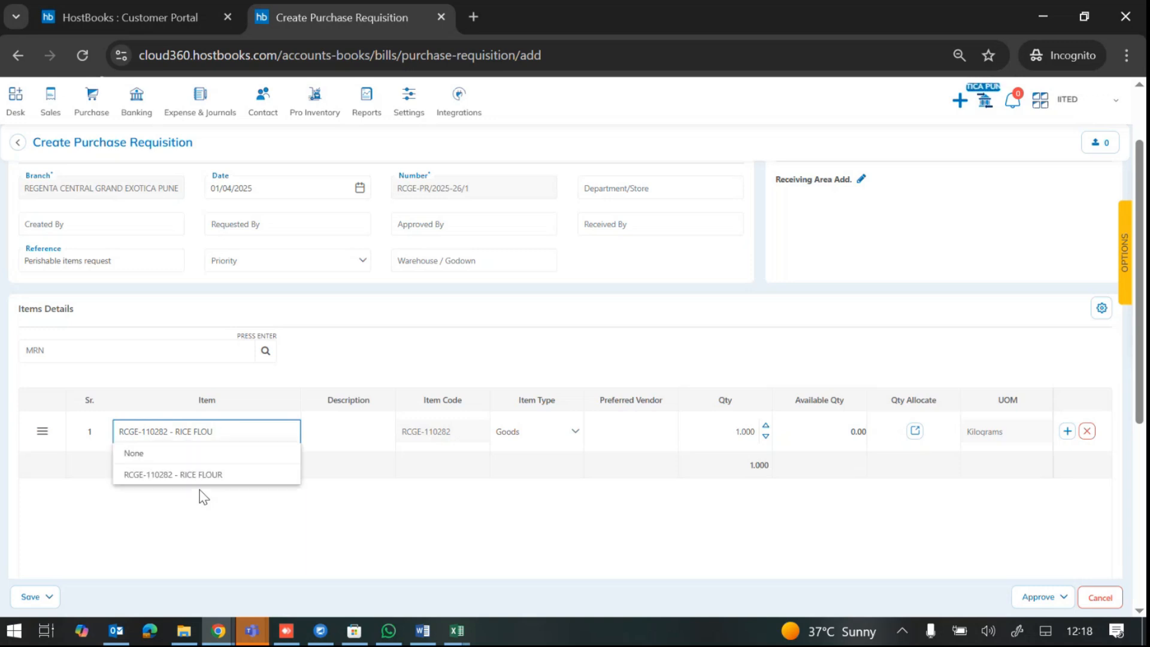
key(ctrl+a)
key(BackSpace)
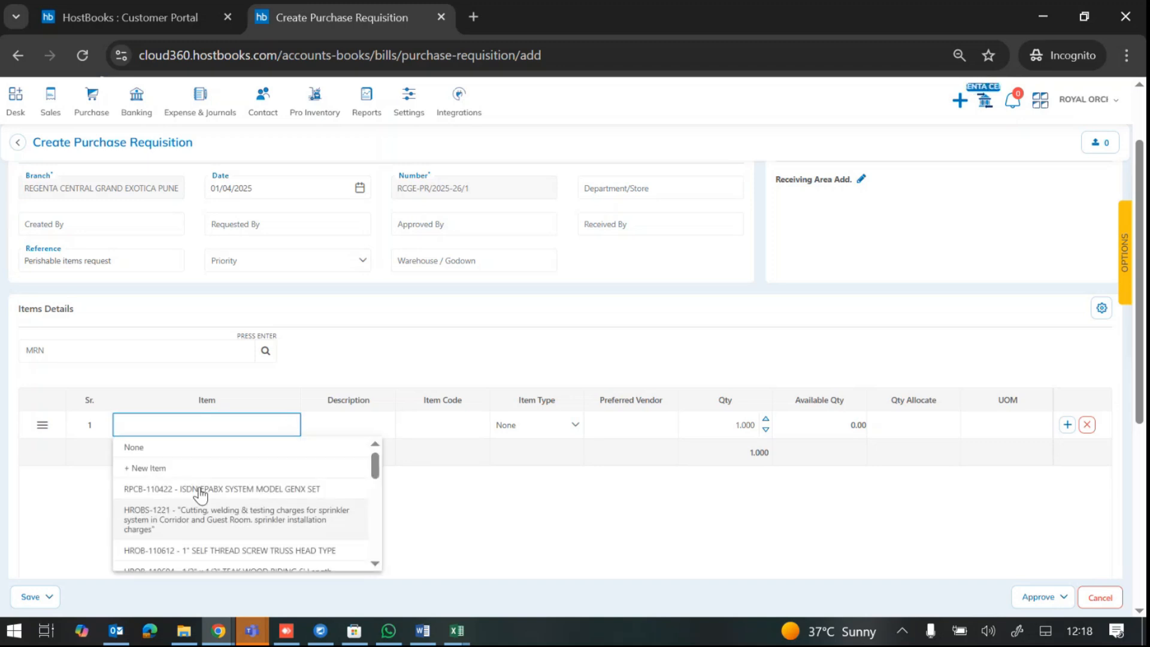
text(chicken)
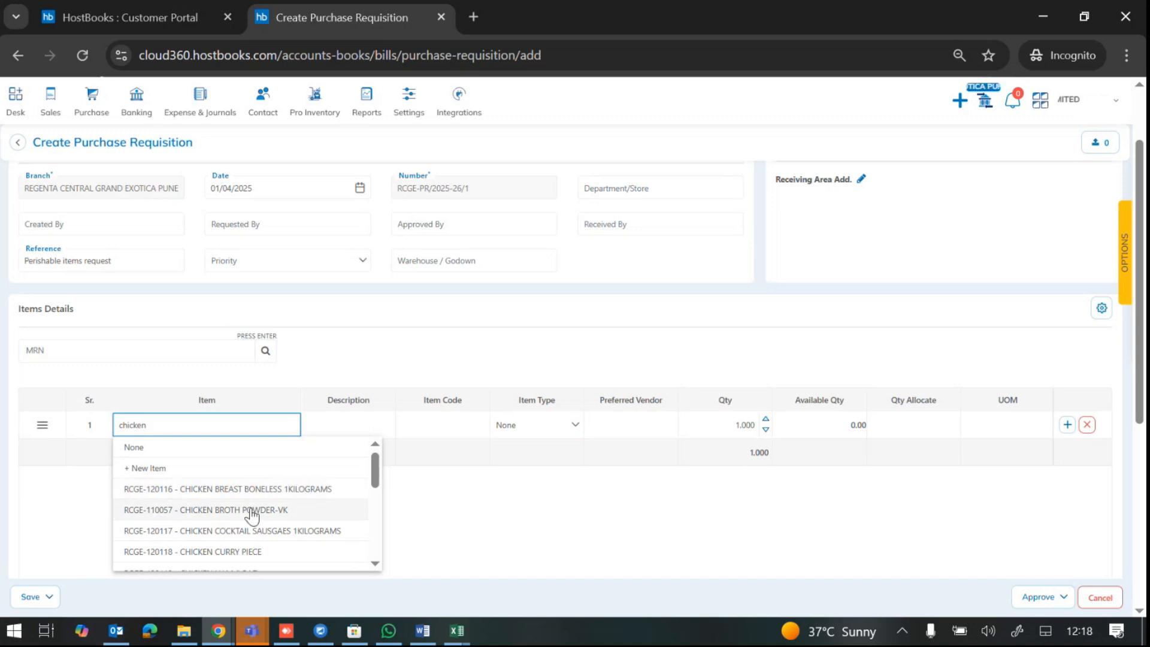
click(241, 494)
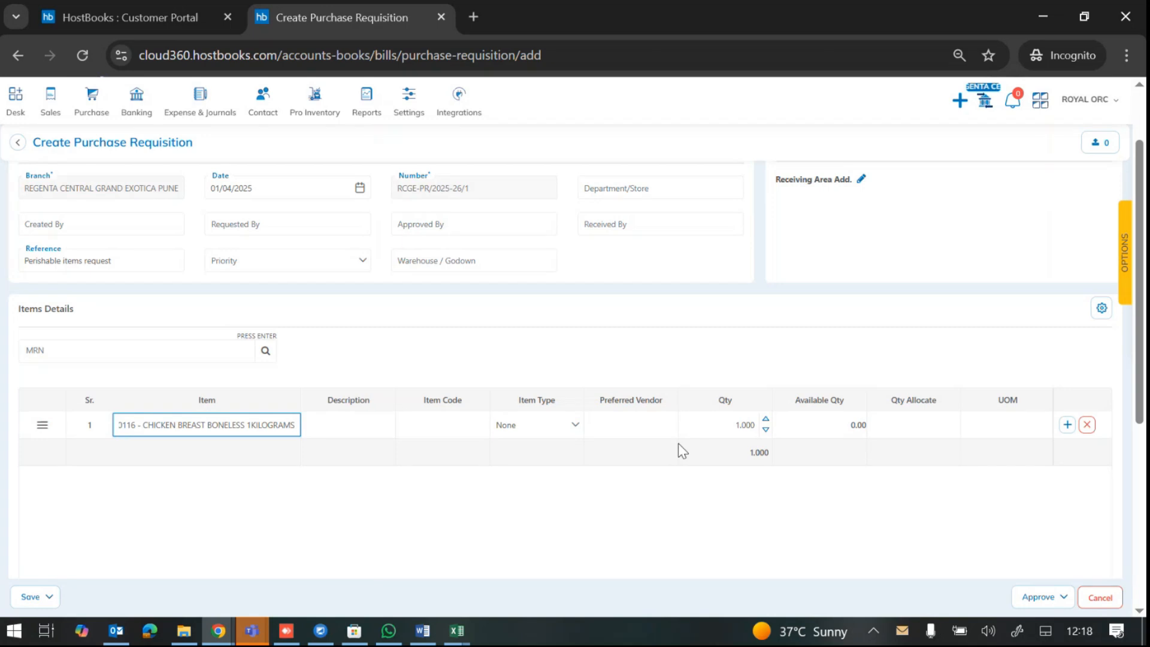
Step: Enter 20 as line 1's quantity
click(710, 429)
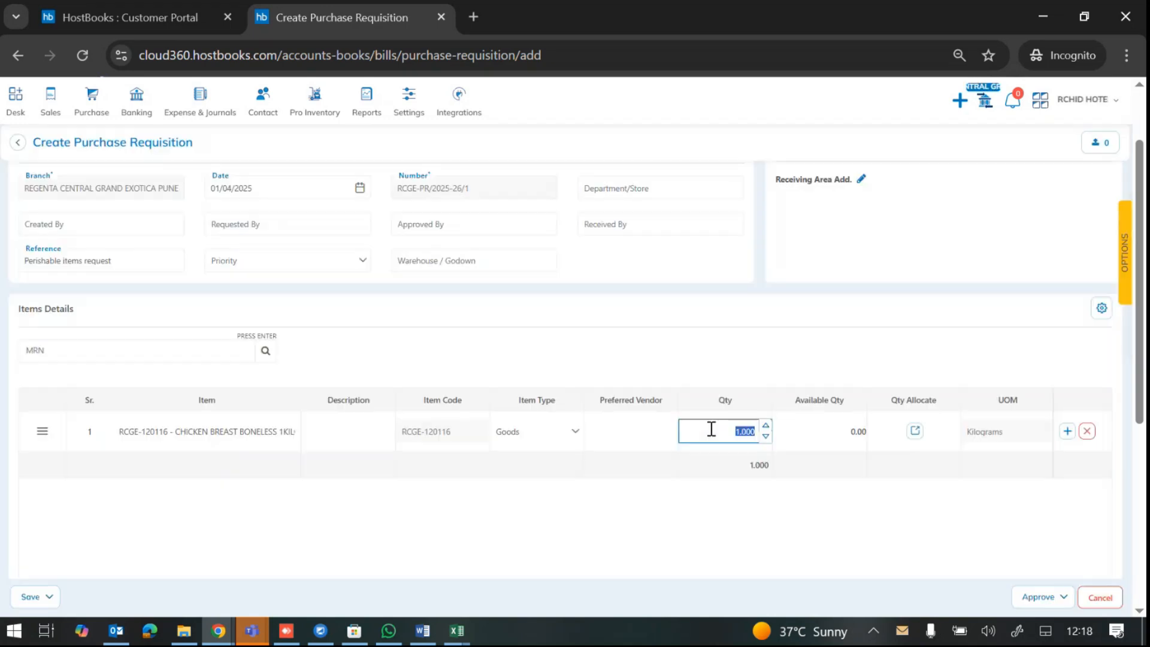
text(20)
click(847, 482)
scroll(851, 486, down, 3)
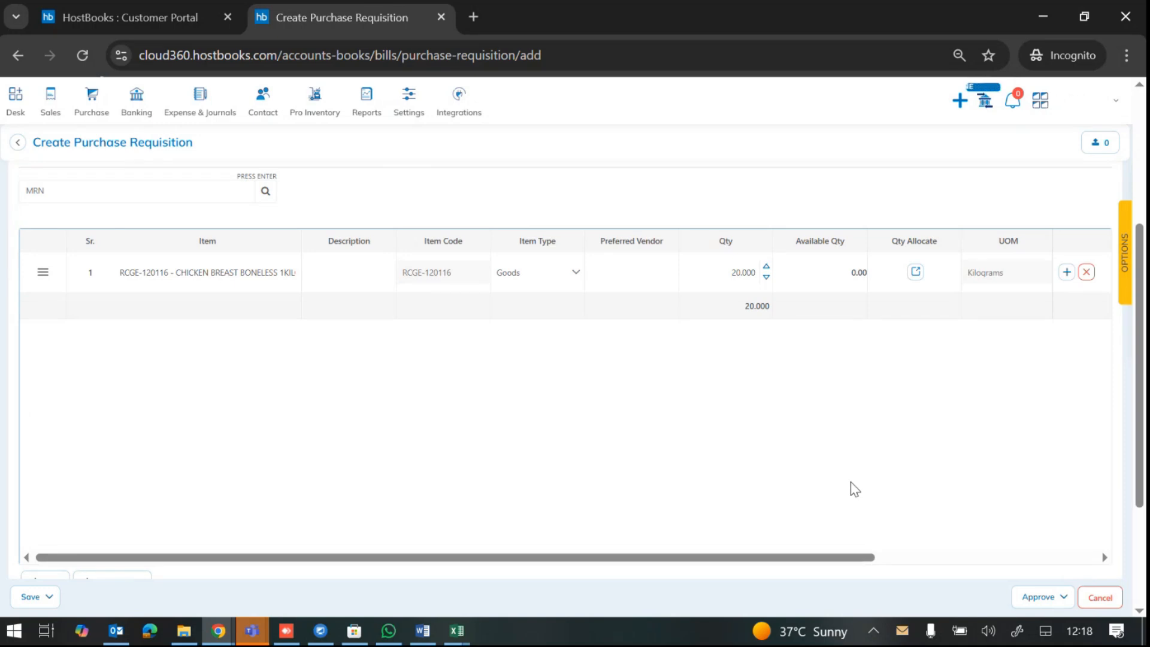
scroll(772, 473, down, 2)
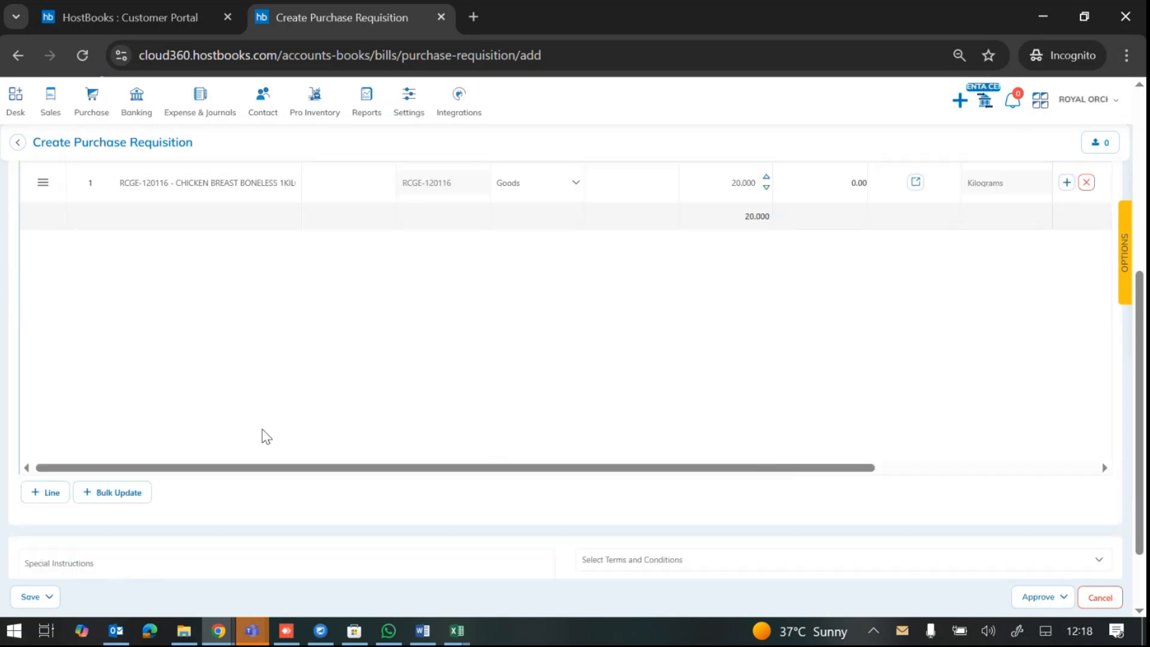
Step: Add lines 2–4 with MUTTON CHAP, CHICKEN CURRY PIECE and CHICKEN HAM (LOAF)
click(41, 496)
click(41, 496)
click(41, 495)
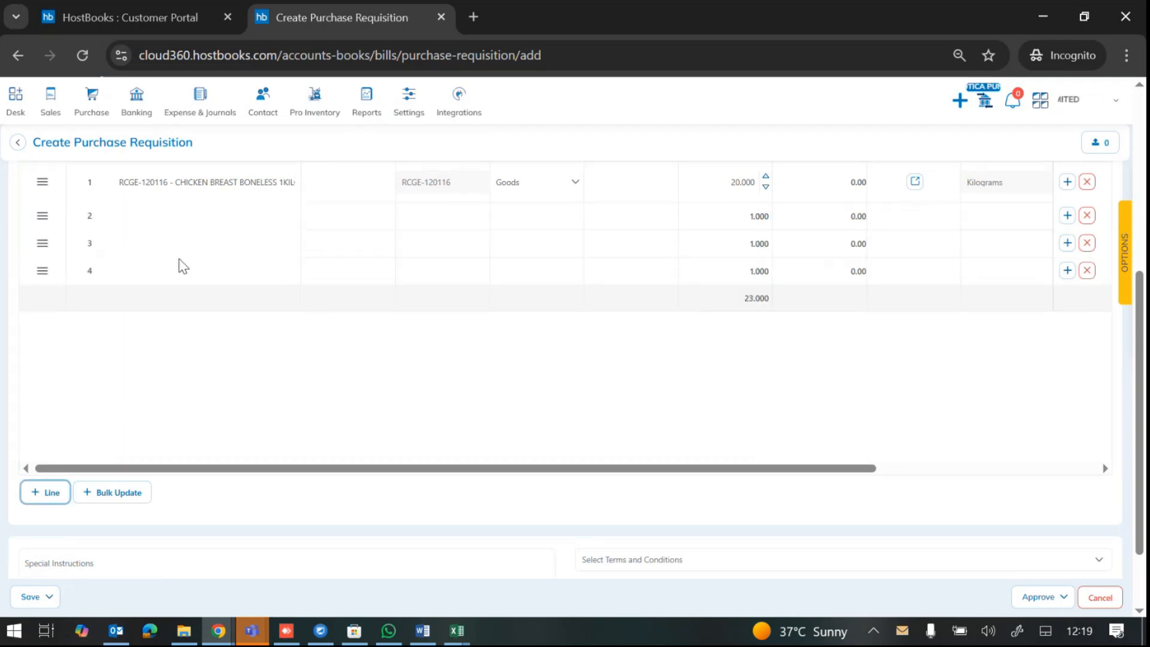
click(180, 222)
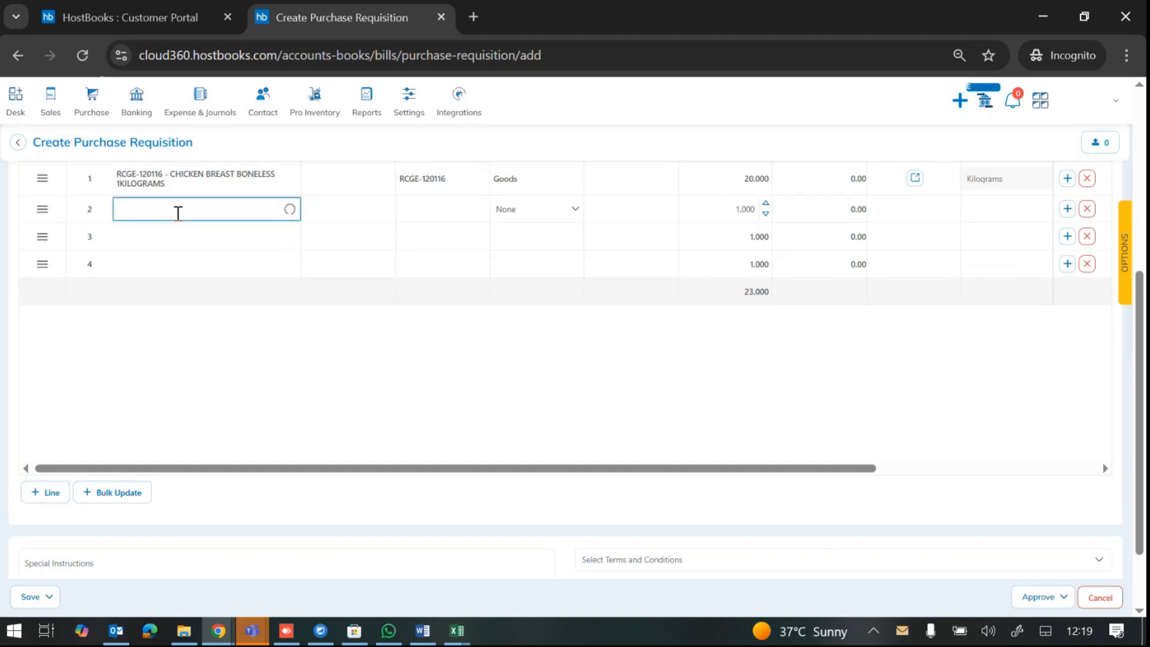
text(mutton)
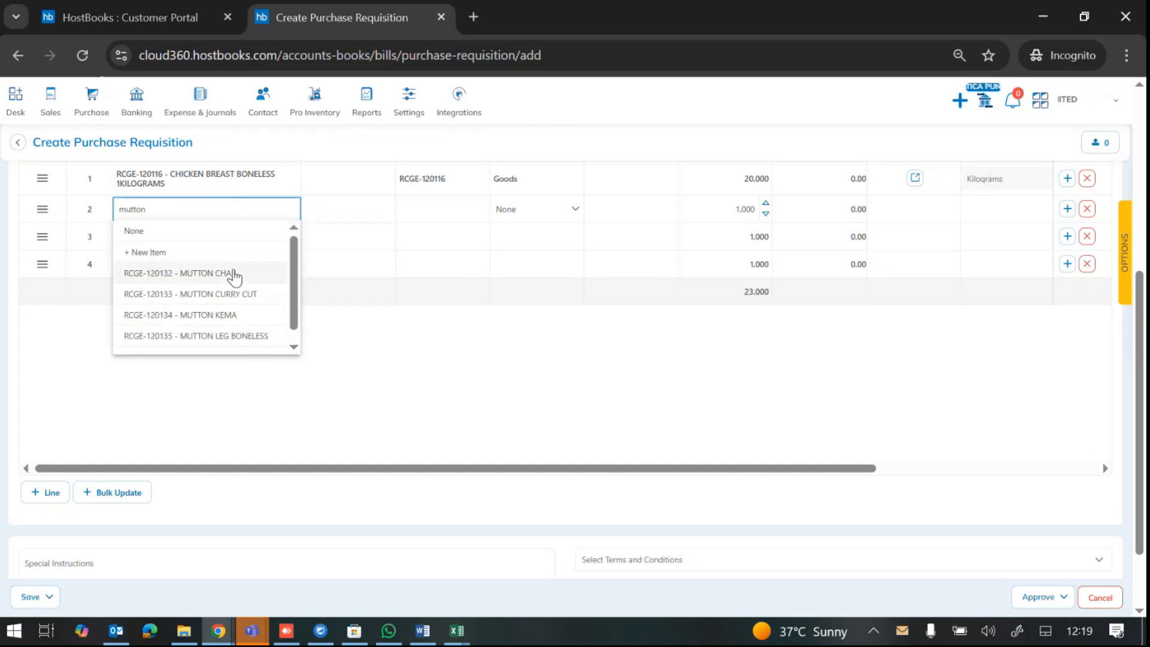
click(234, 275)
click(215, 236)
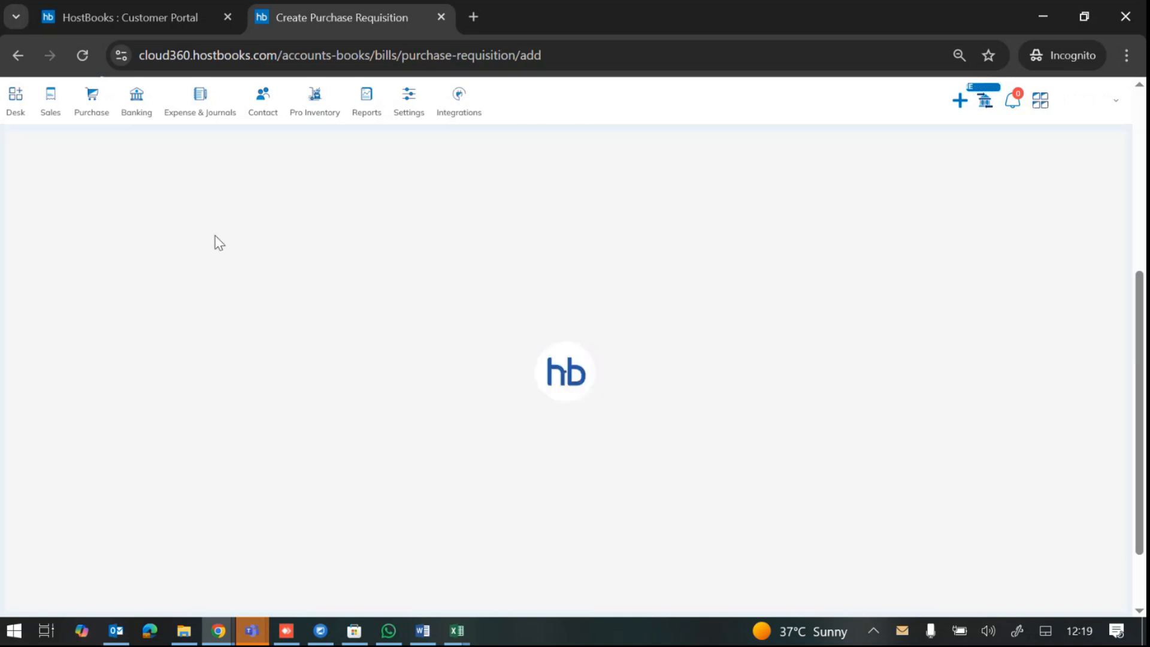
text(chicken)
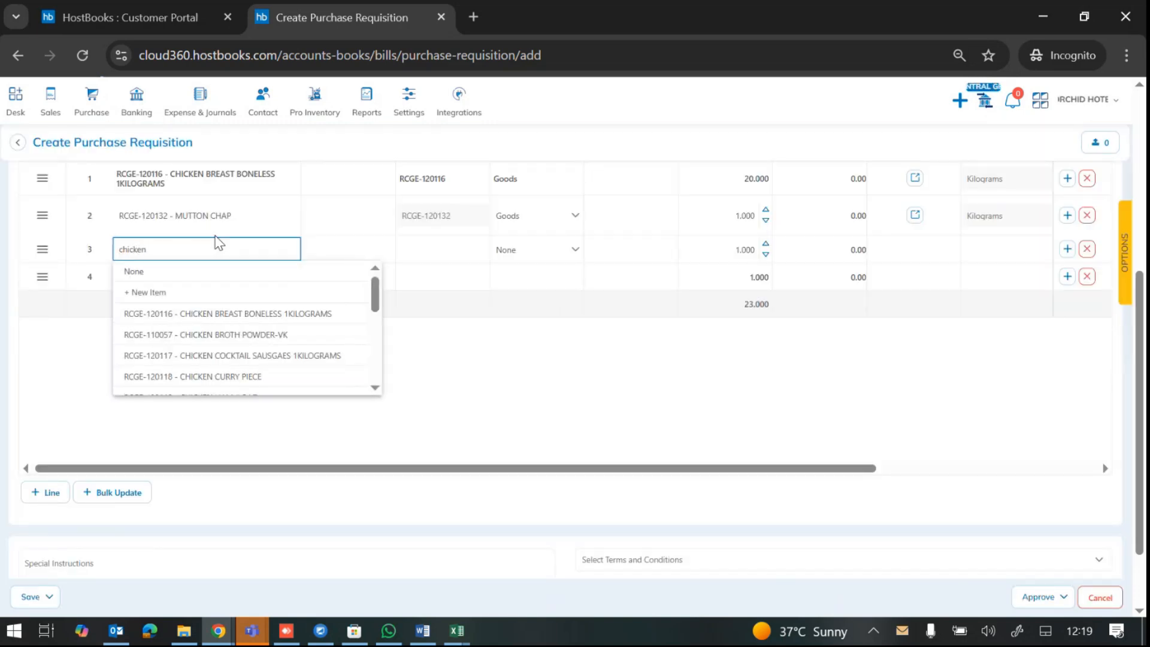
click(260, 377)
click(206, 288)
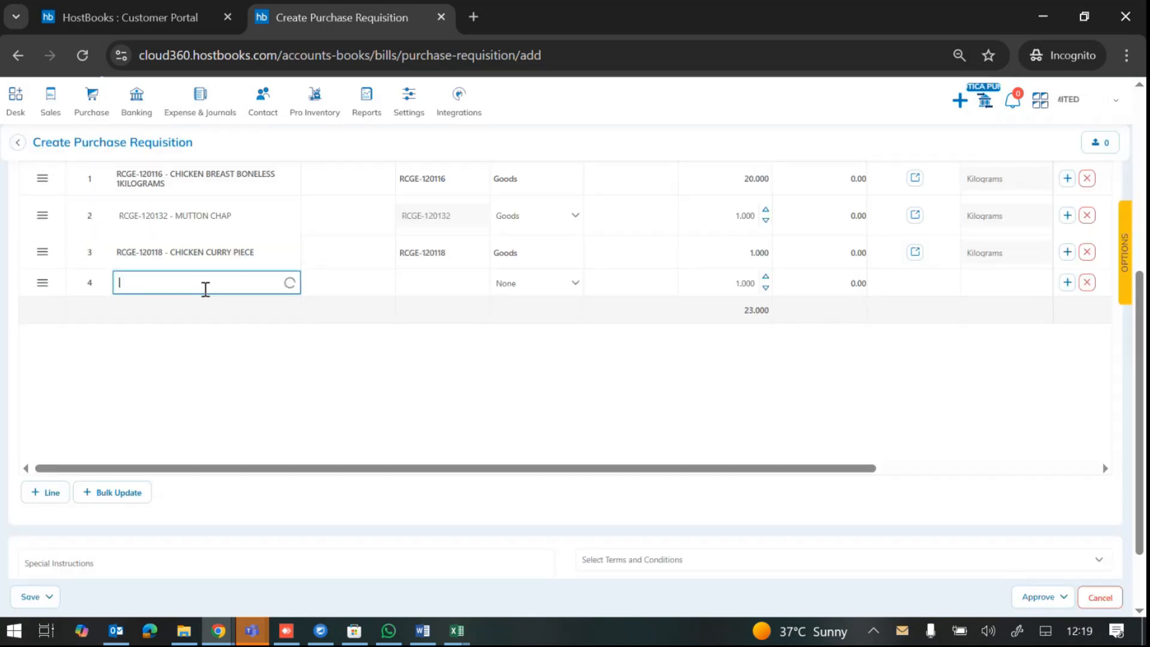
text(chicken)
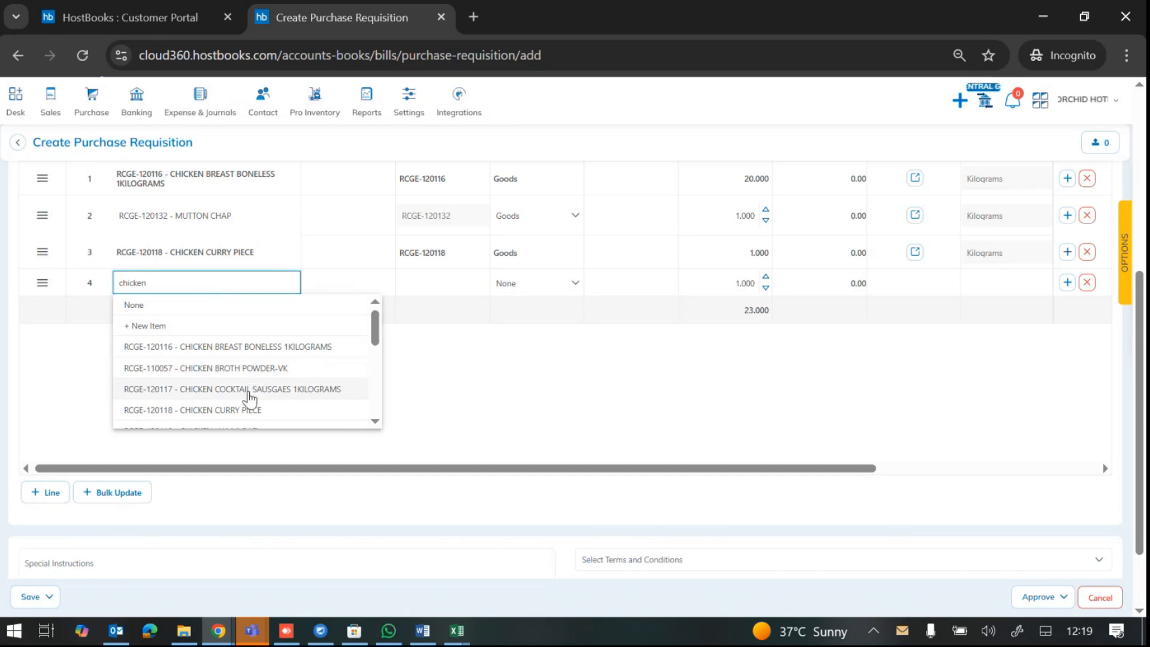
scroll(249, 397, down, 3)
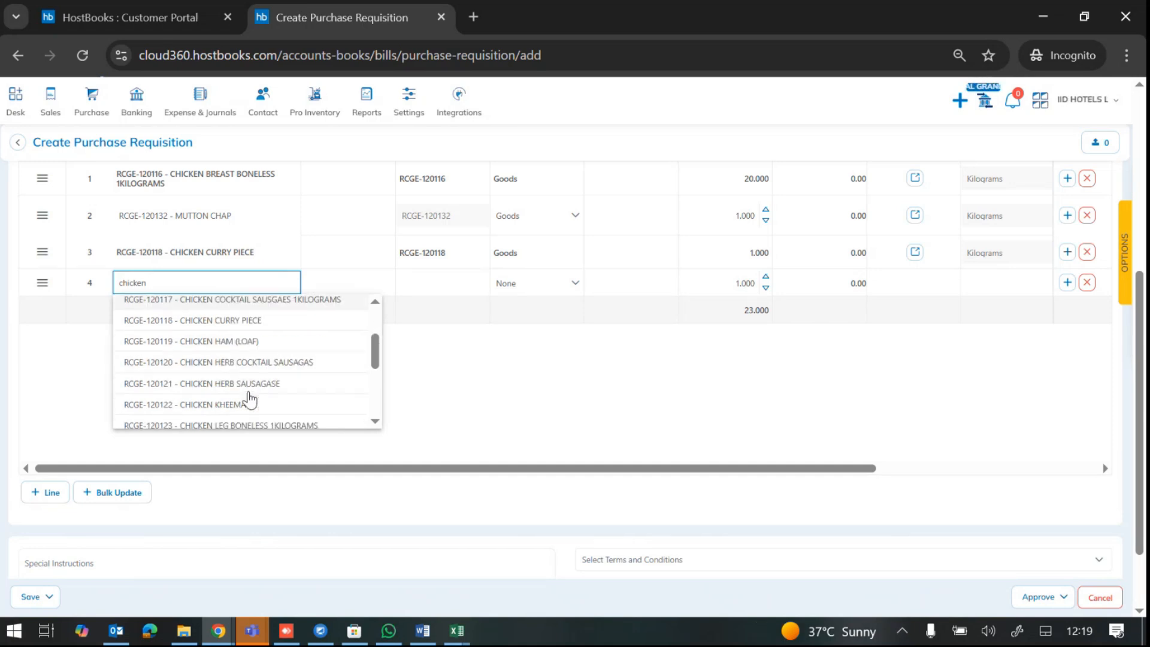
click(230, 344)
Step: Set the quantities of lines 2–4 to 5, 10 and 5
click(720, 217)
text(5)
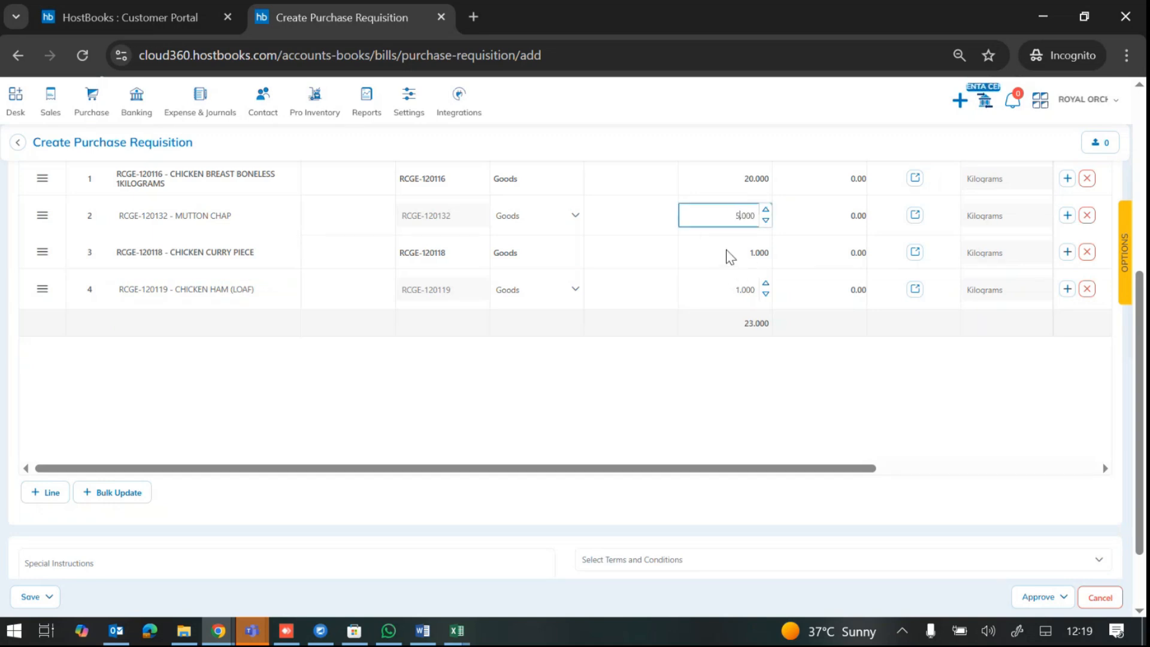
click(747, 256)
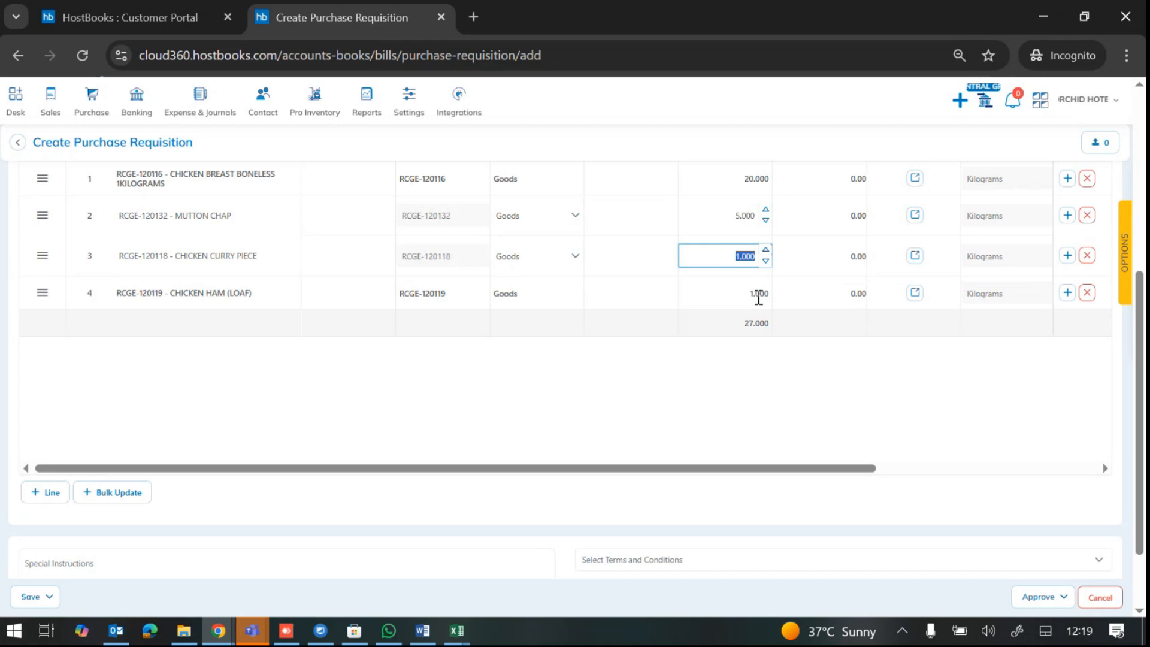
text(10)
click(758, 293)
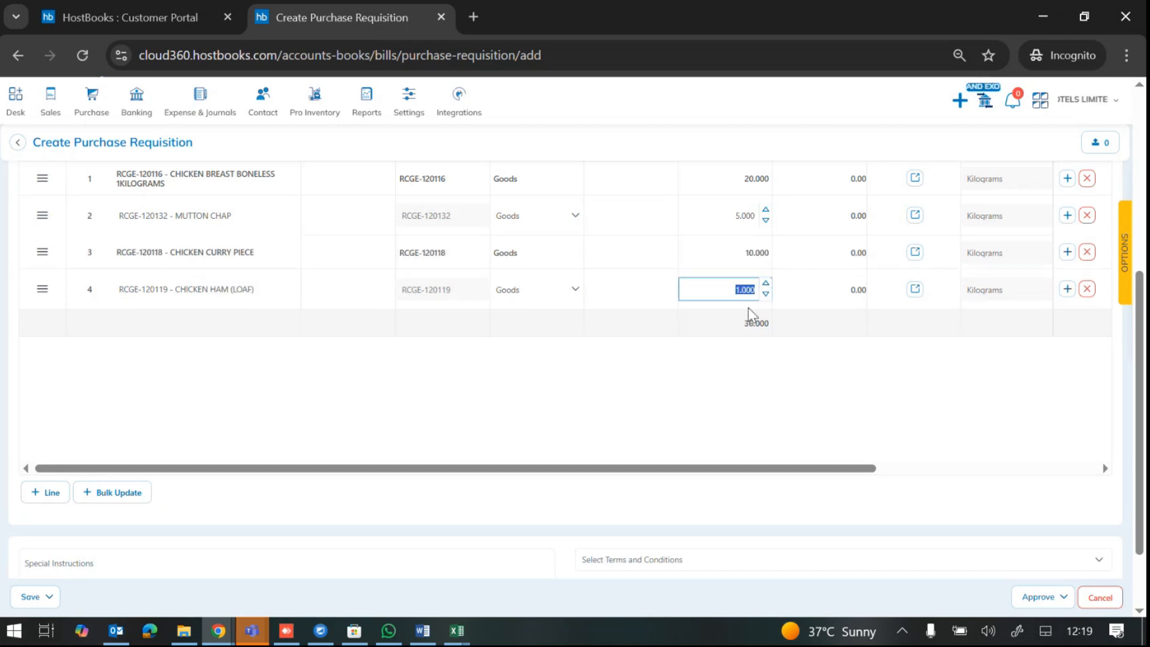
text(5)
click(803, 406)
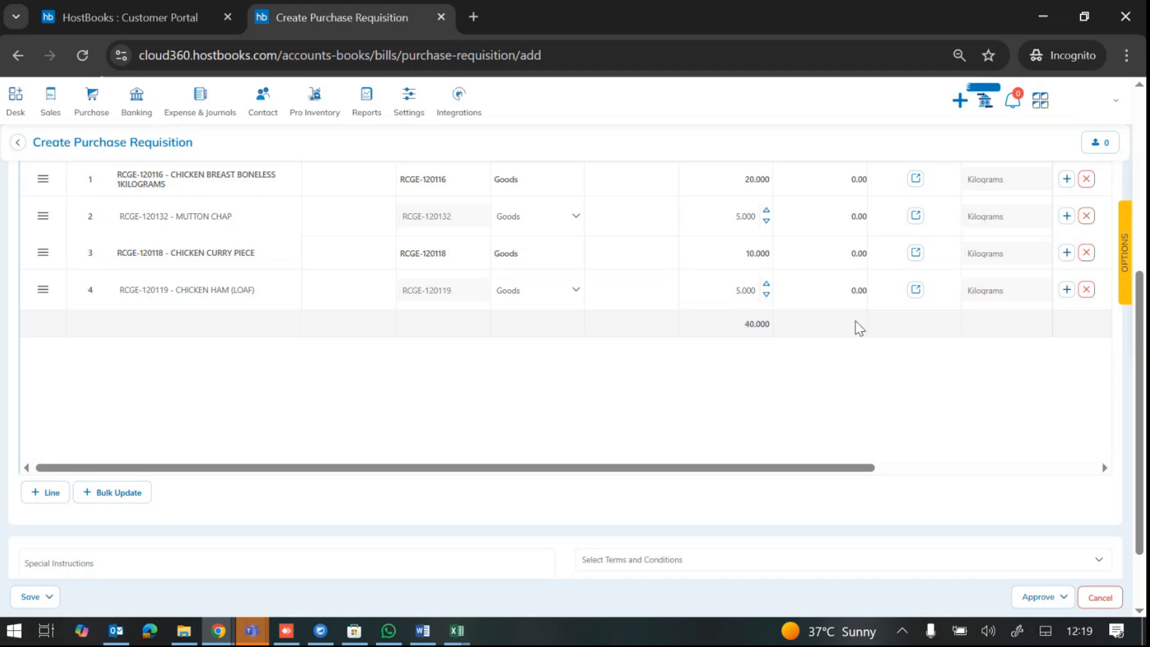
Step: Save the requisition with Save and Submit for Approval and dismiss the success message
scroll(859, 327, up, 2)
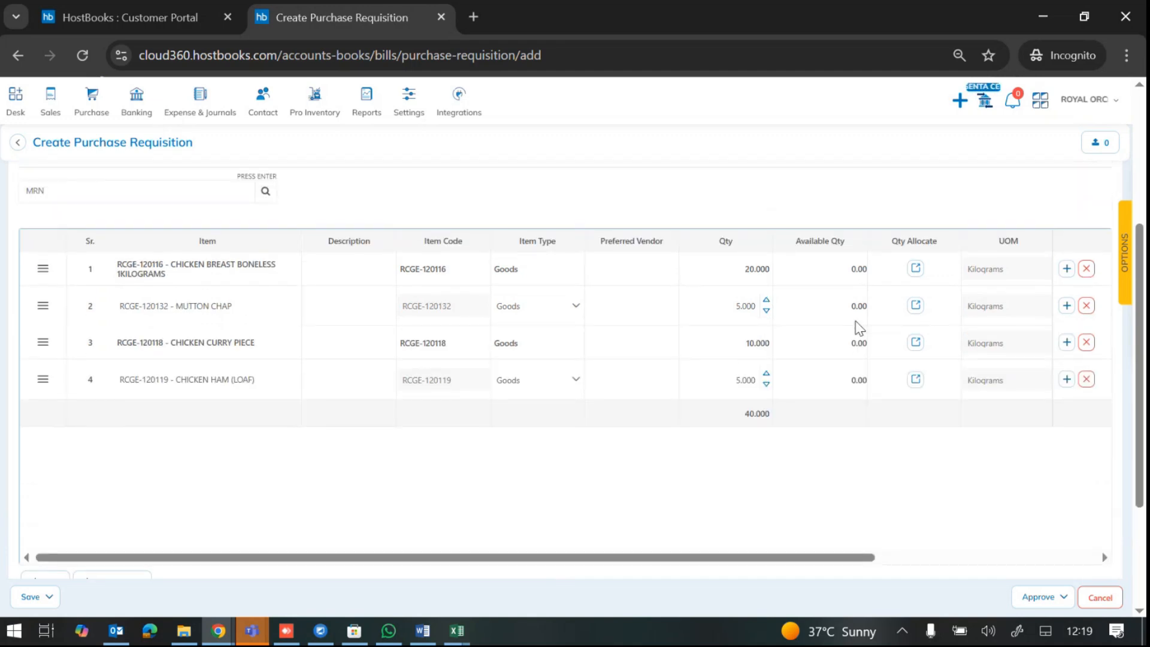
scroll(859, 328, right, 5)
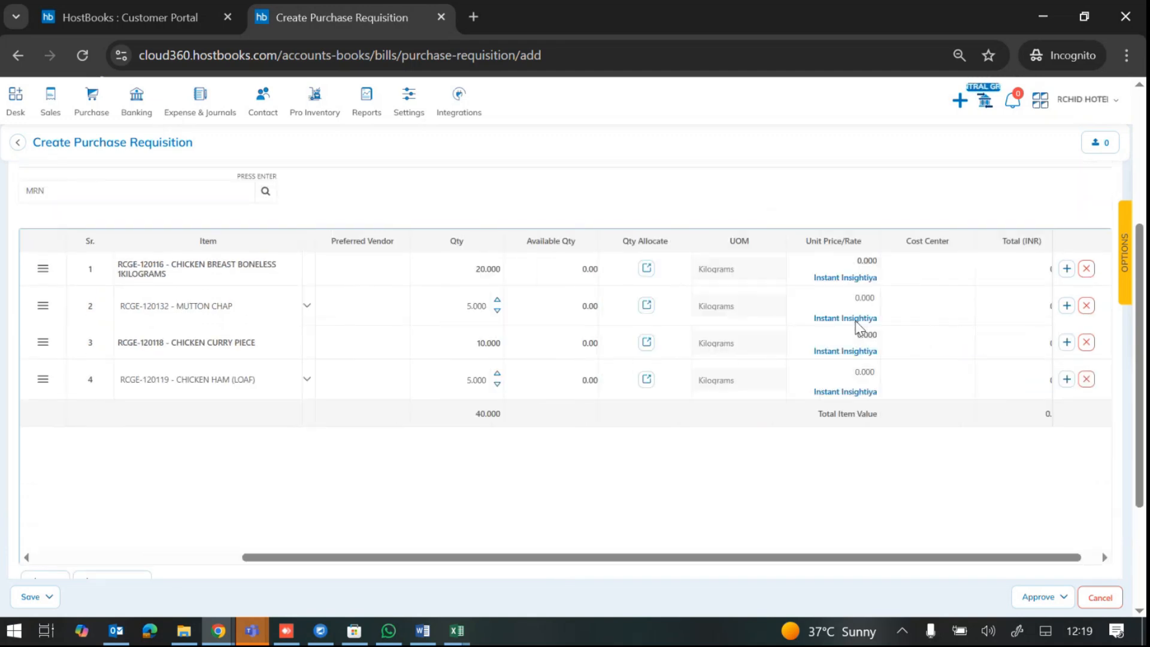
scroll(856, 328, left, 5)
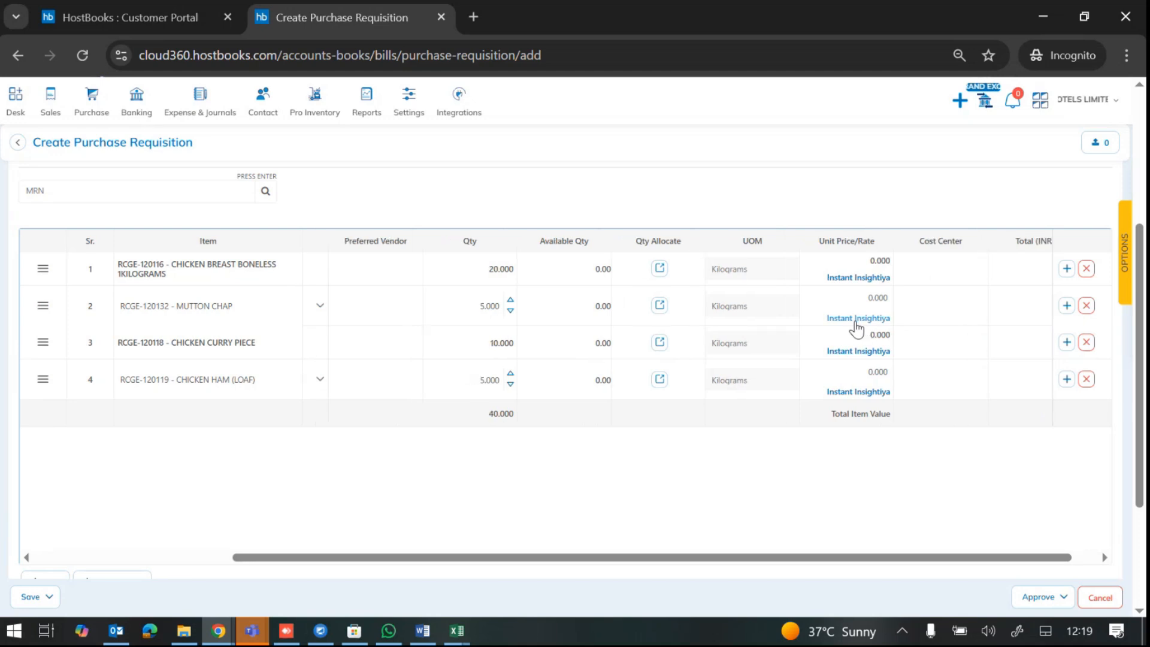
scroll(771, 426, down, 3)
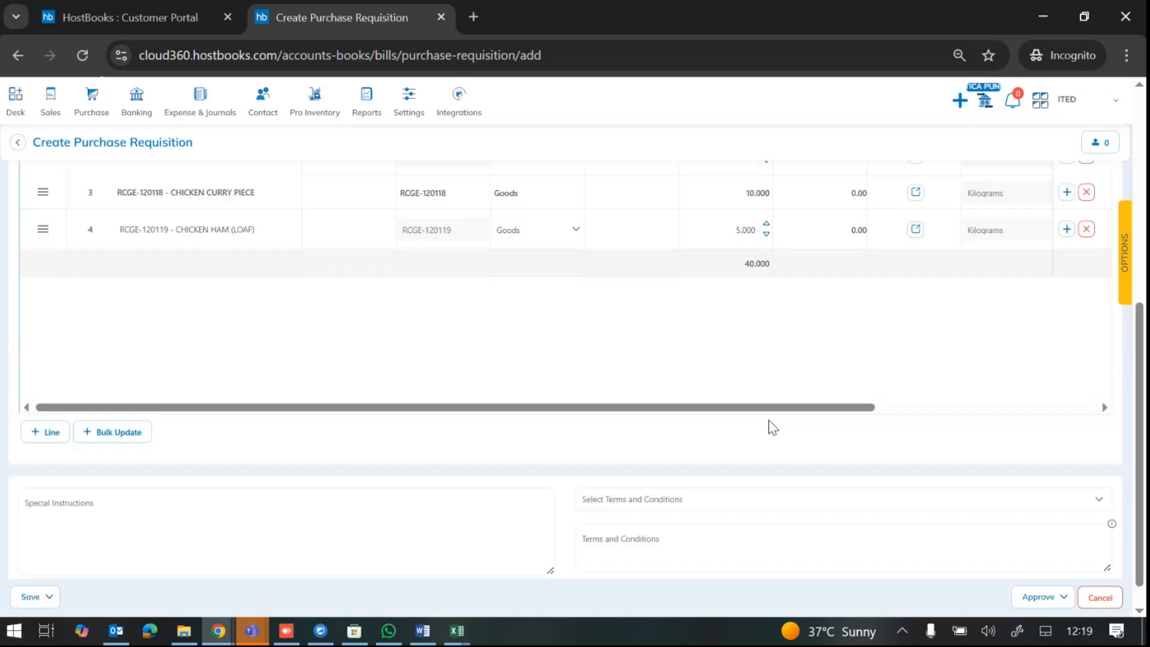
click(48, 588)
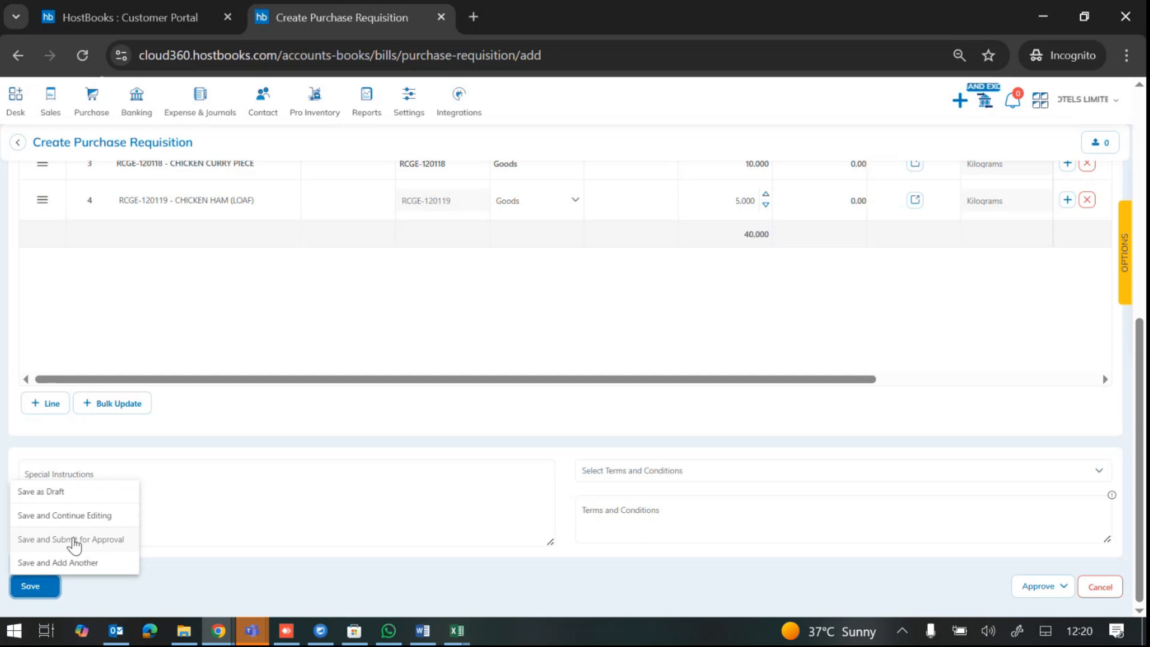
click(73, 539)
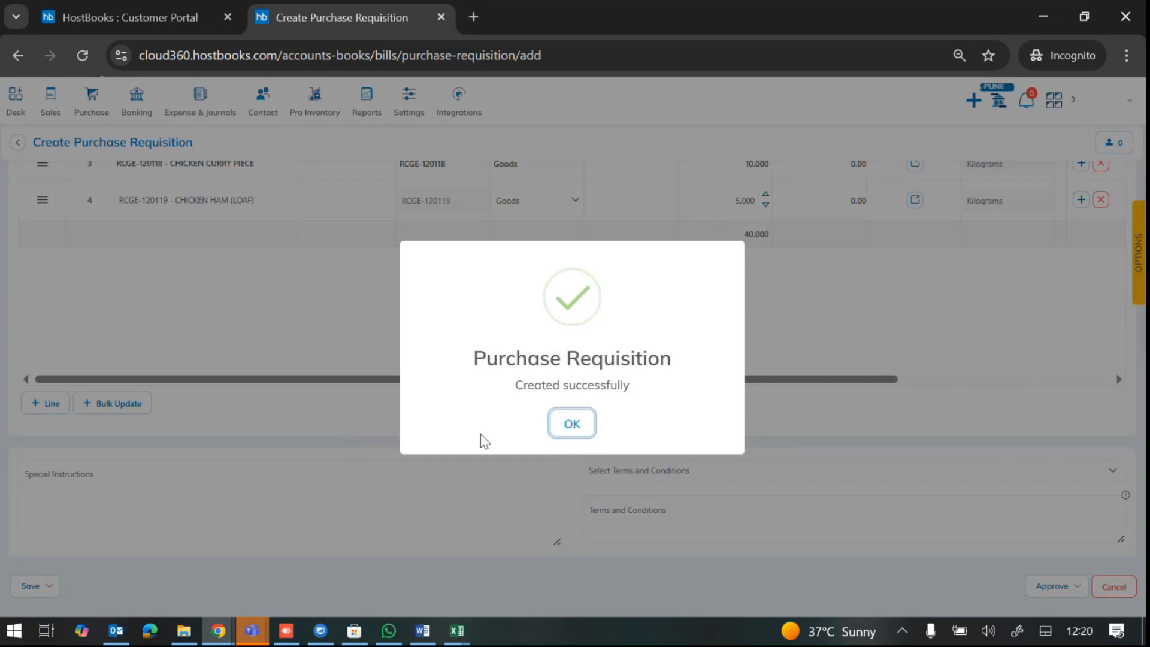
click(569, 424)
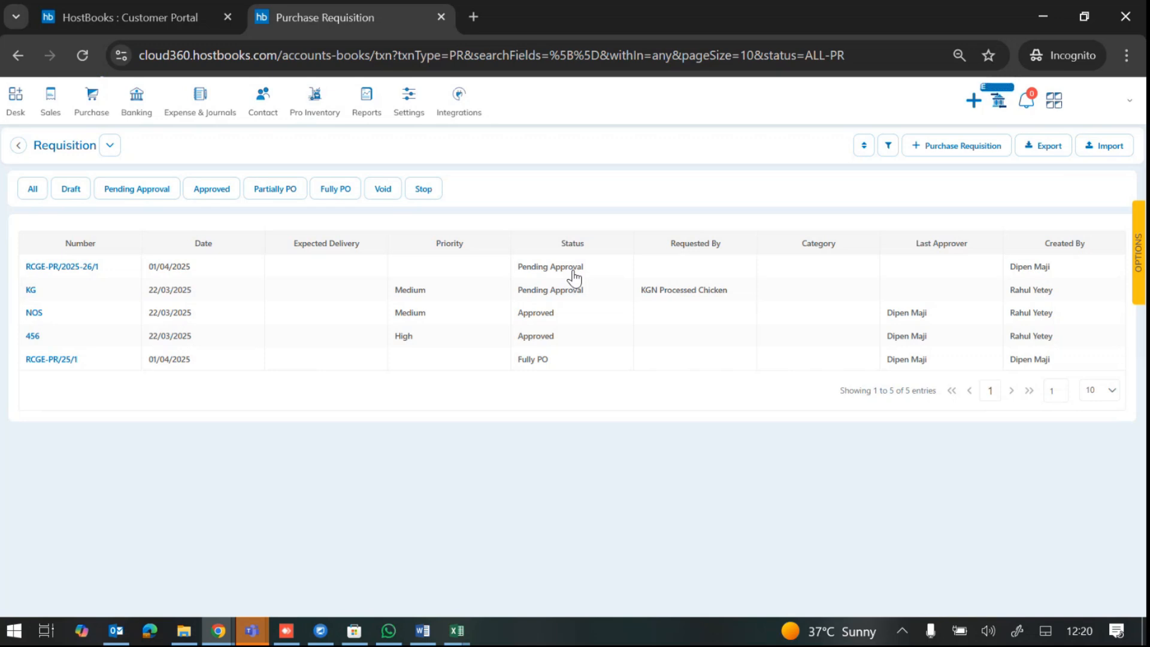
Step: Open requisition RCGE-PR/2025-26/1 and change CHICKEN HAM (LOAF) quantity to 6
click(573, 277)
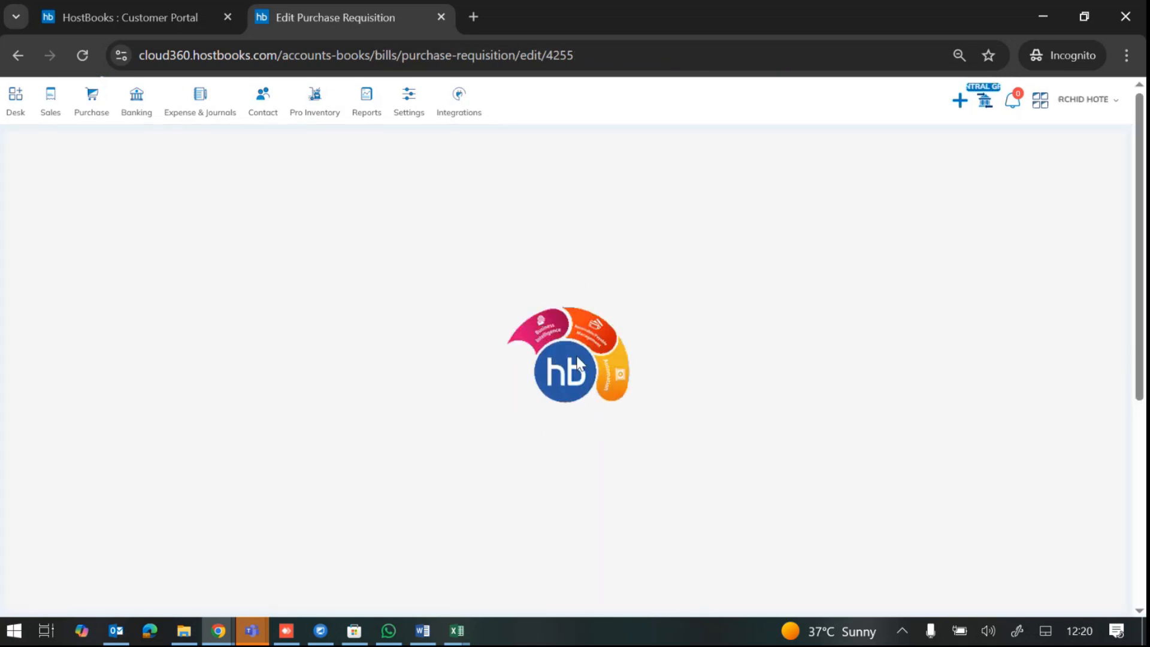
scroll(578, 361, down, 1)
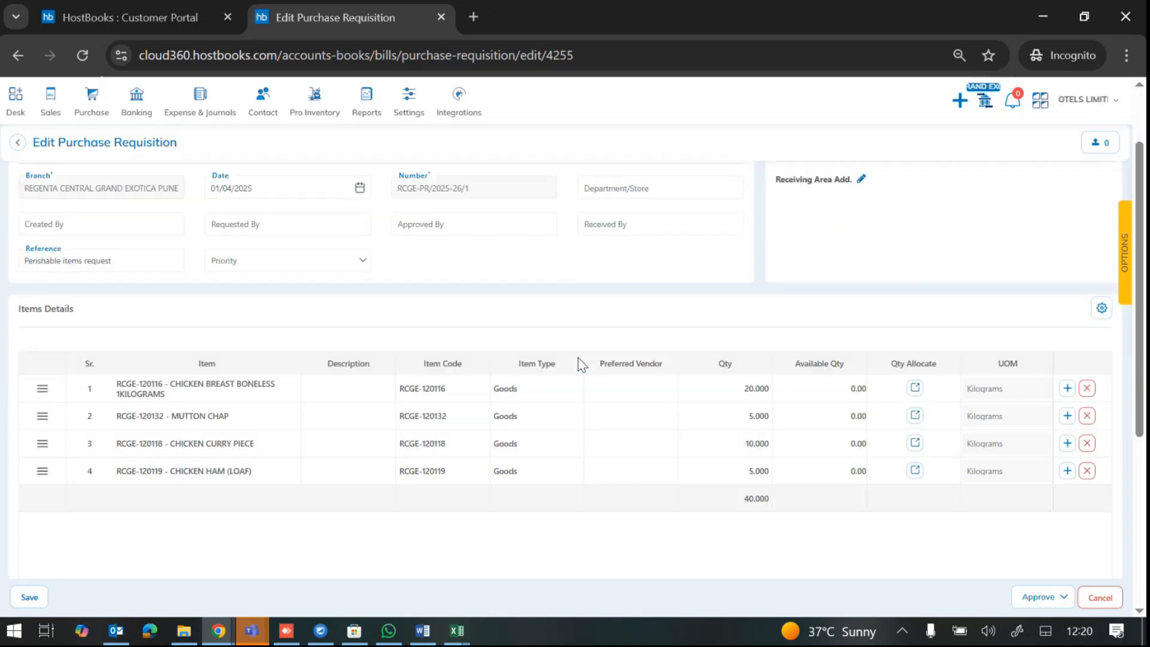
scroll(577, 358, down, 1)
scroll(577, 357, up, 3)
scroll(577, 357, down, 1)
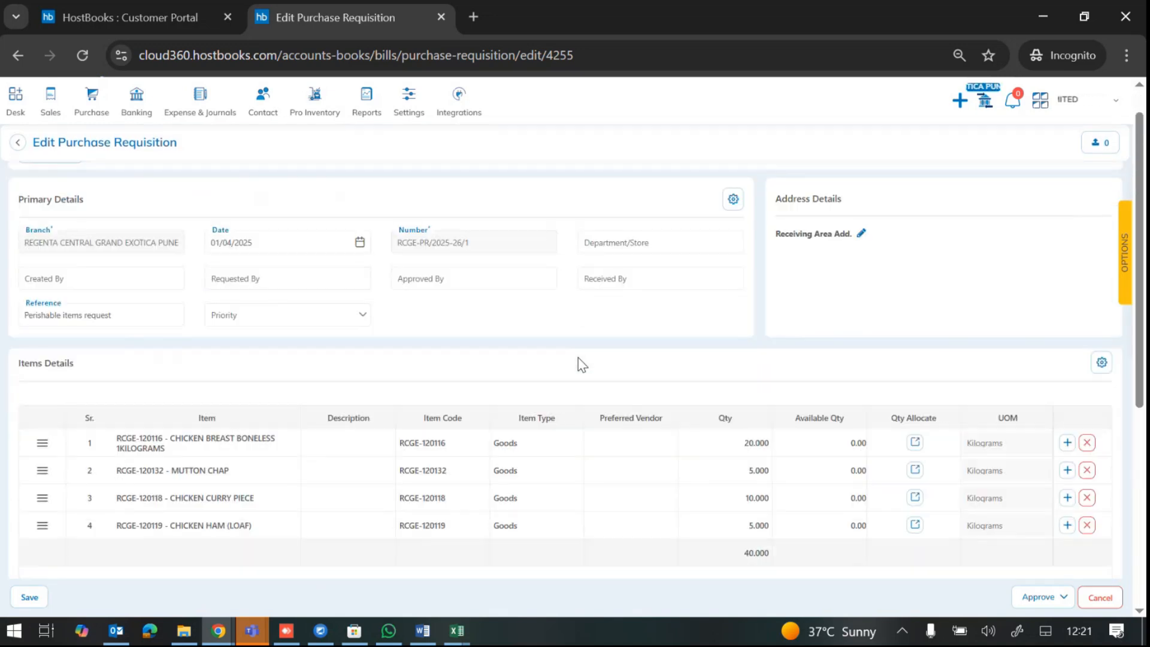
scroll(577, 357, down, 2)
click(748, 386)
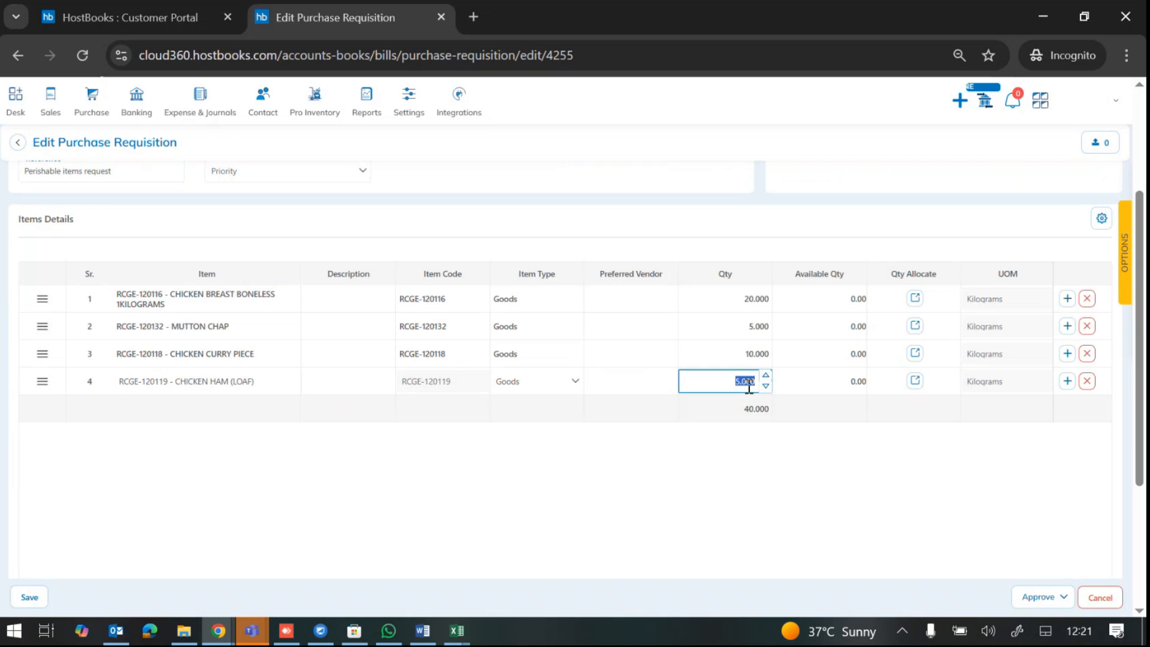
text(6)
click(803, 448)
Step: Add a fifth line for MUTTON KEMA with quantity 10
scroll(170, 469, down, 2)
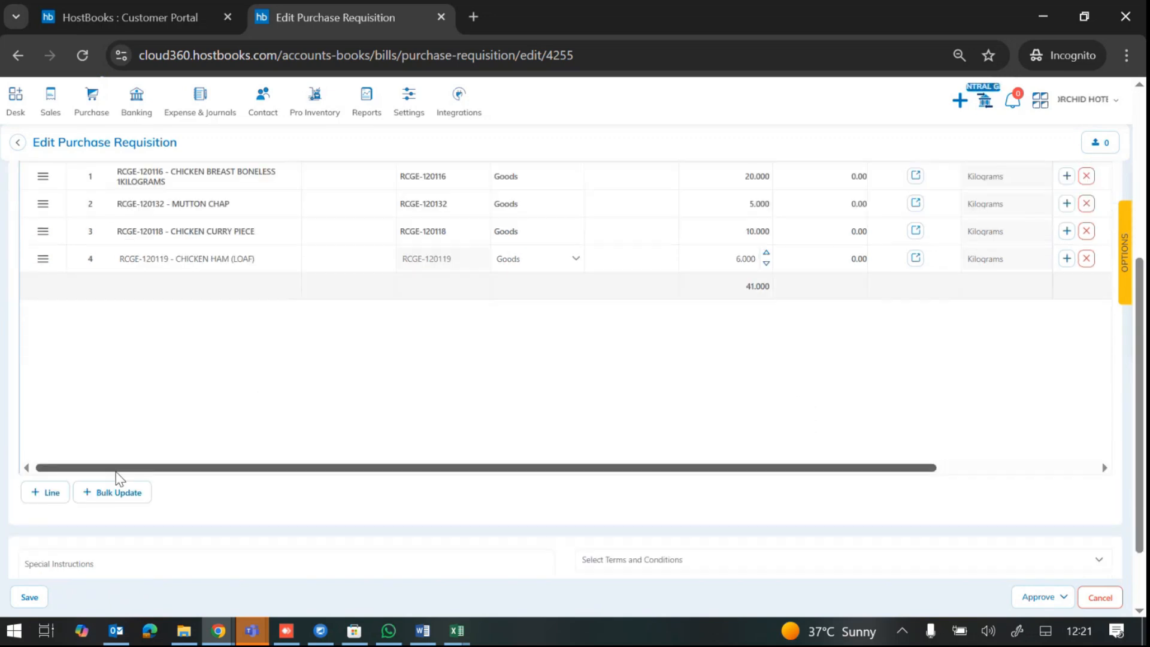
click(53, 494)
click(161, 285)
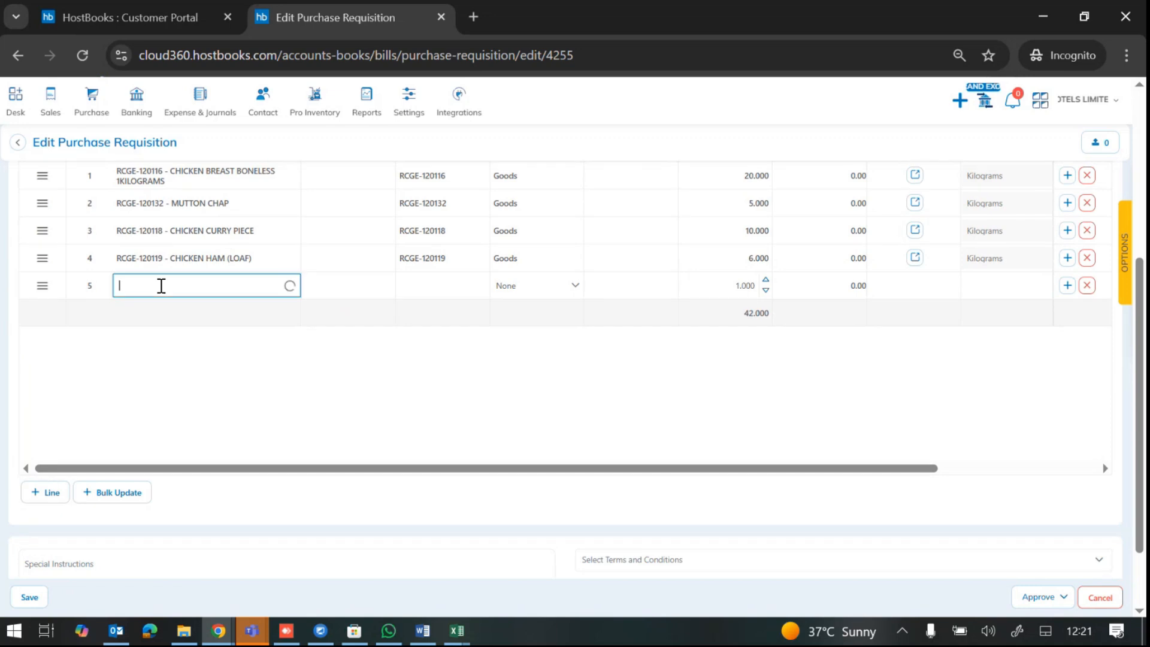
text(m)
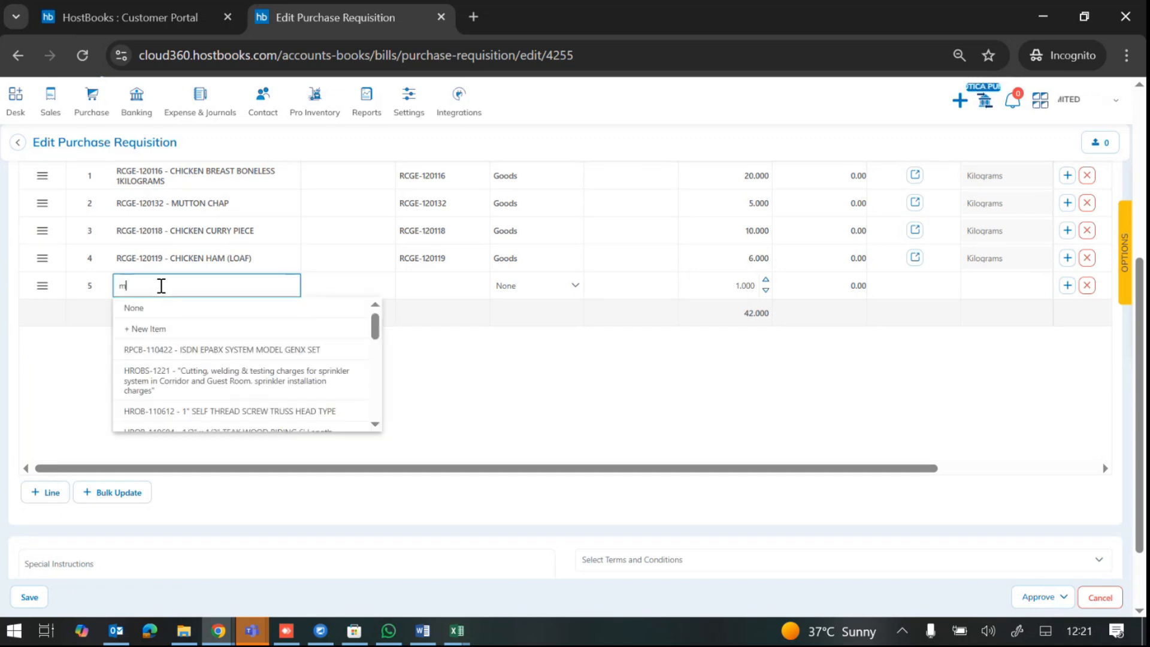
text(utton)
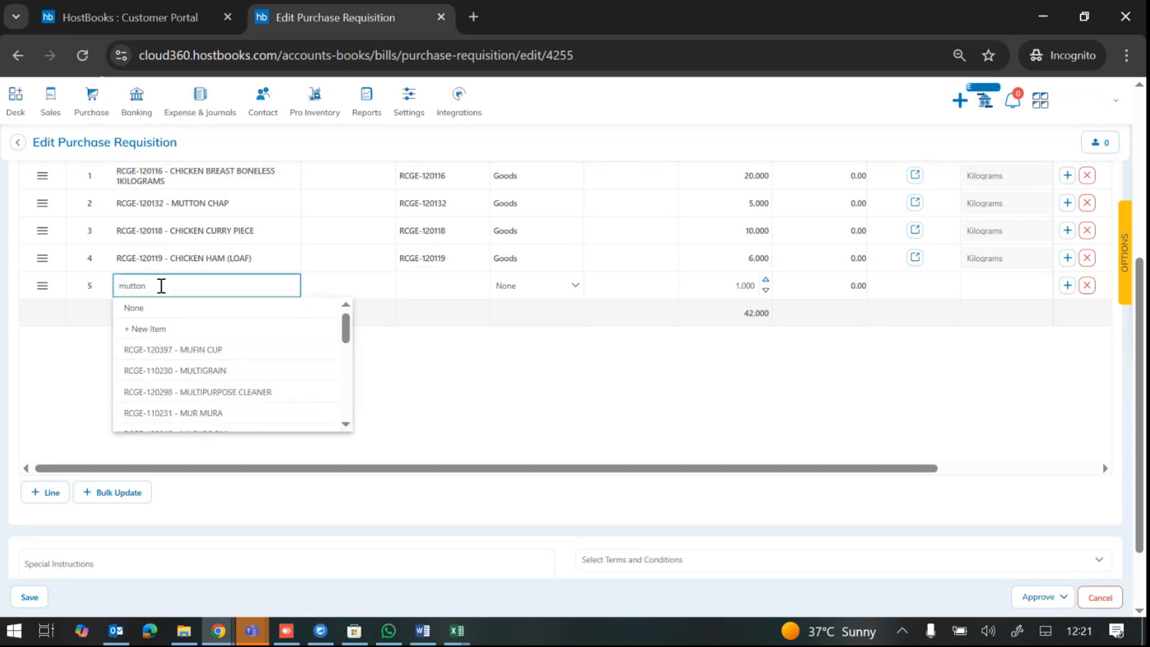
click(202, 395)
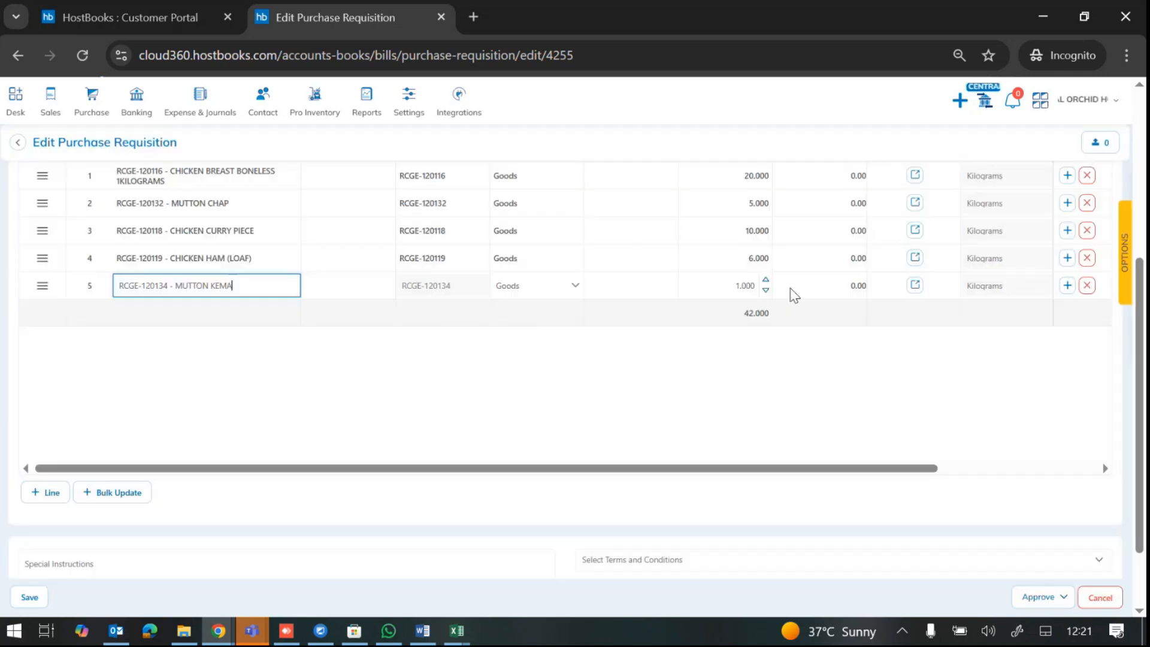
click(746, 289)
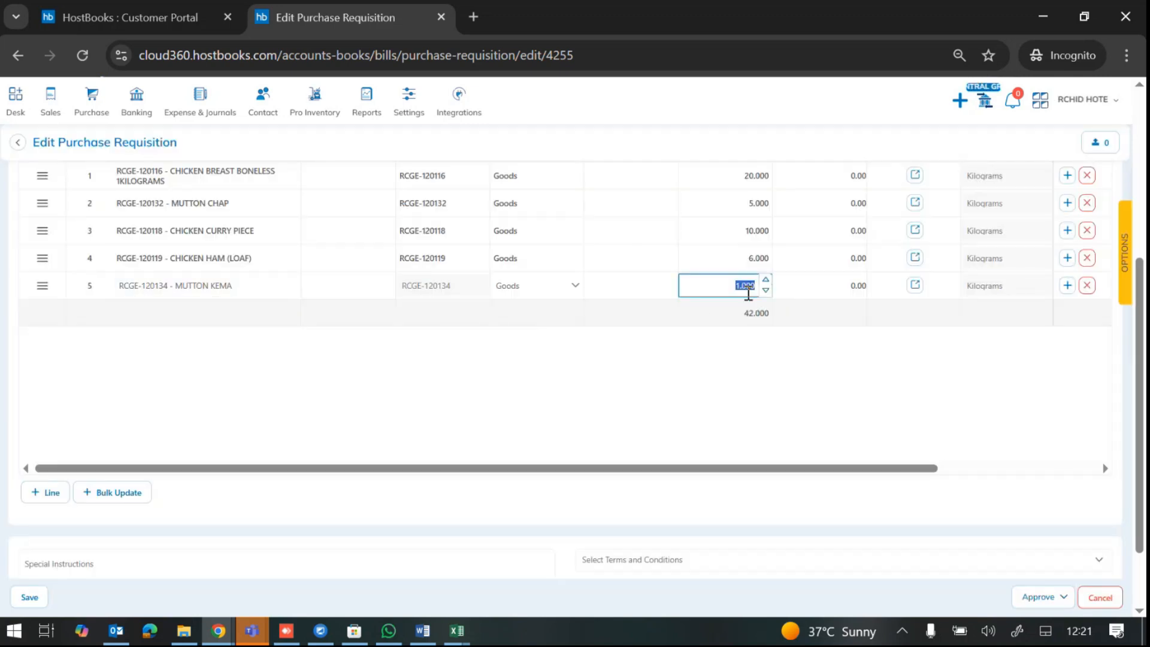
text(10)
click(749, 357)
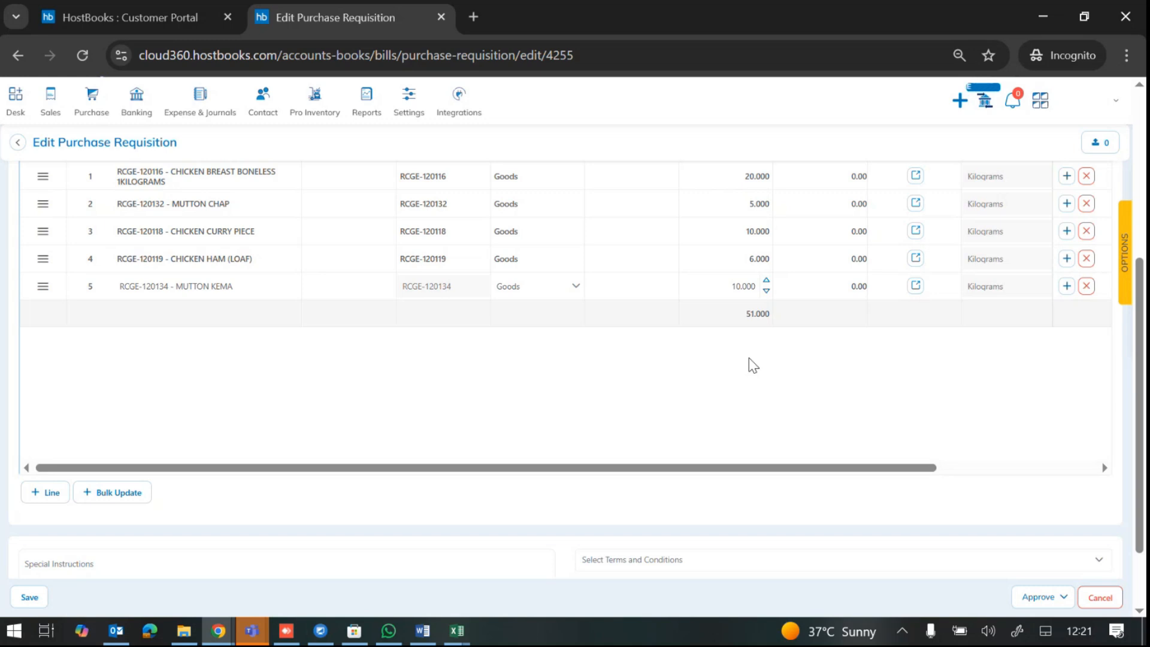
scroll(749, 359, up, 5)
Step: Allocate the MUTTON KEMA line's quantity to the FOOD STORE warehouse
scroll(737, 371, up, 1)
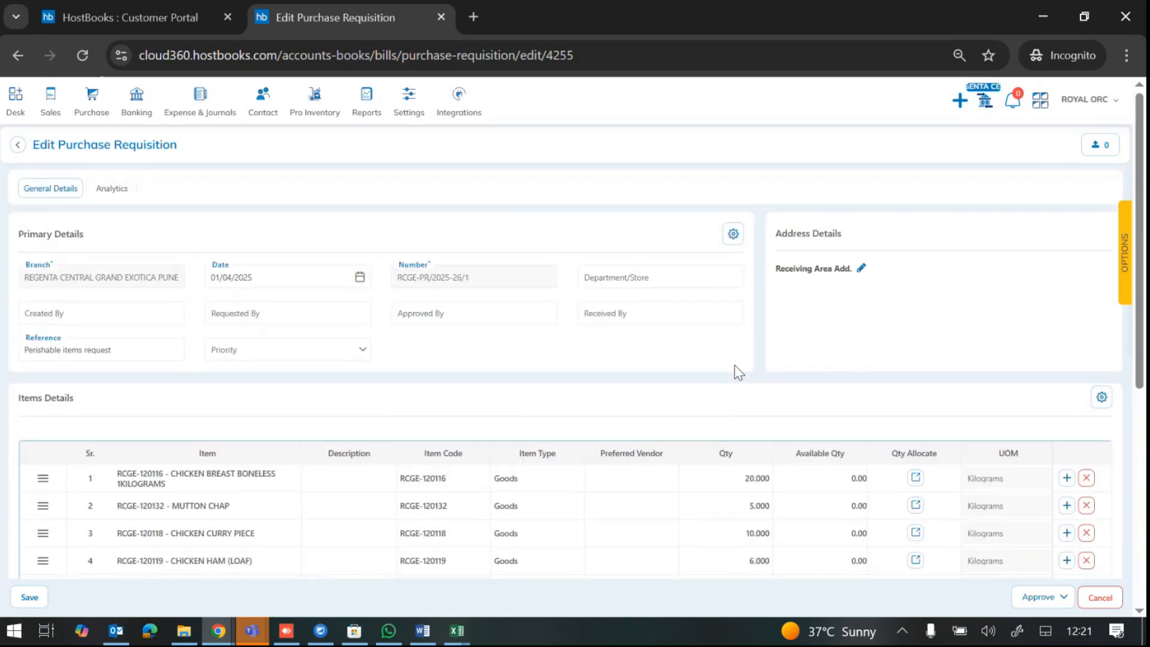
scroll(734, 365, down, 3)
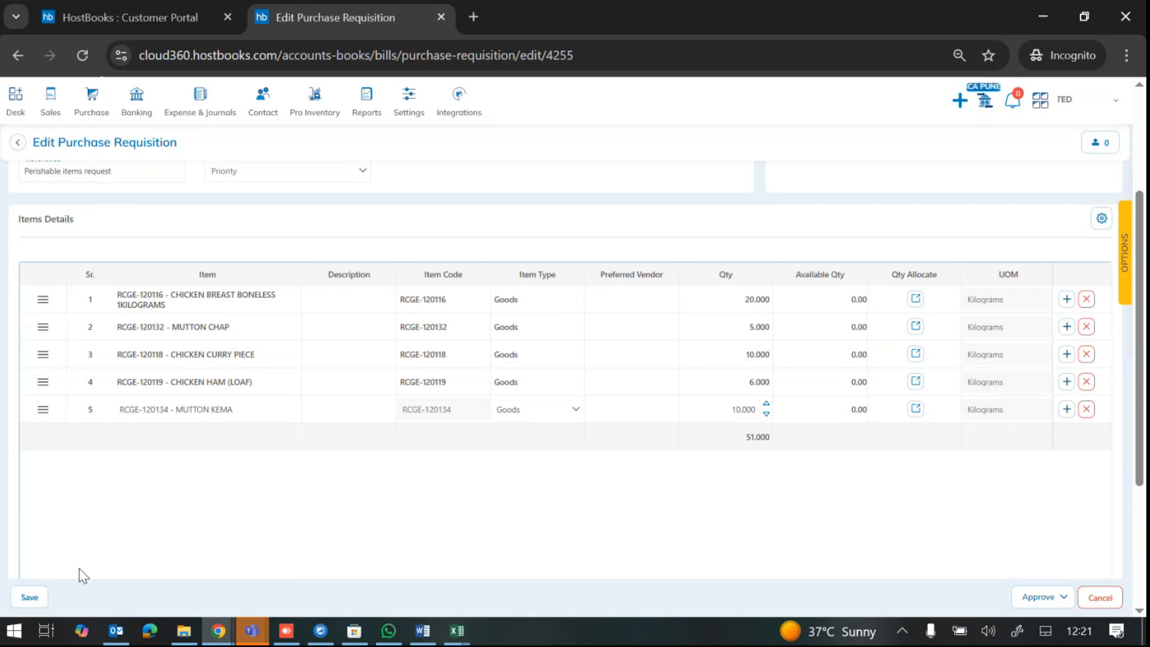
click(29, 598)
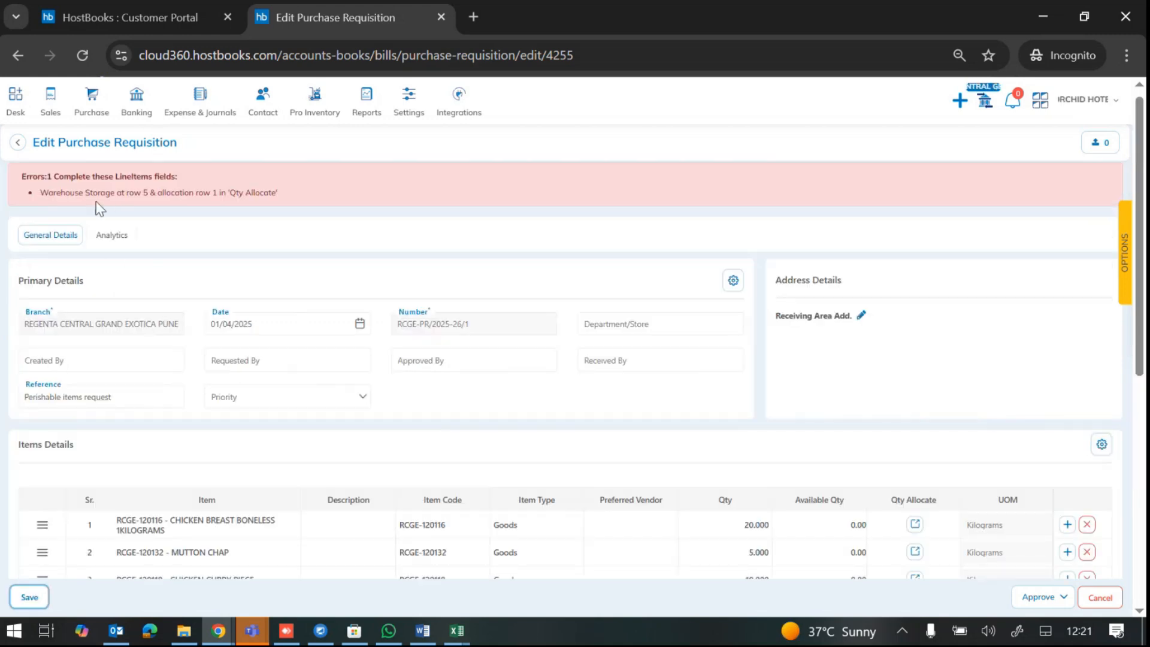
scroll(223, 221, down, 6)
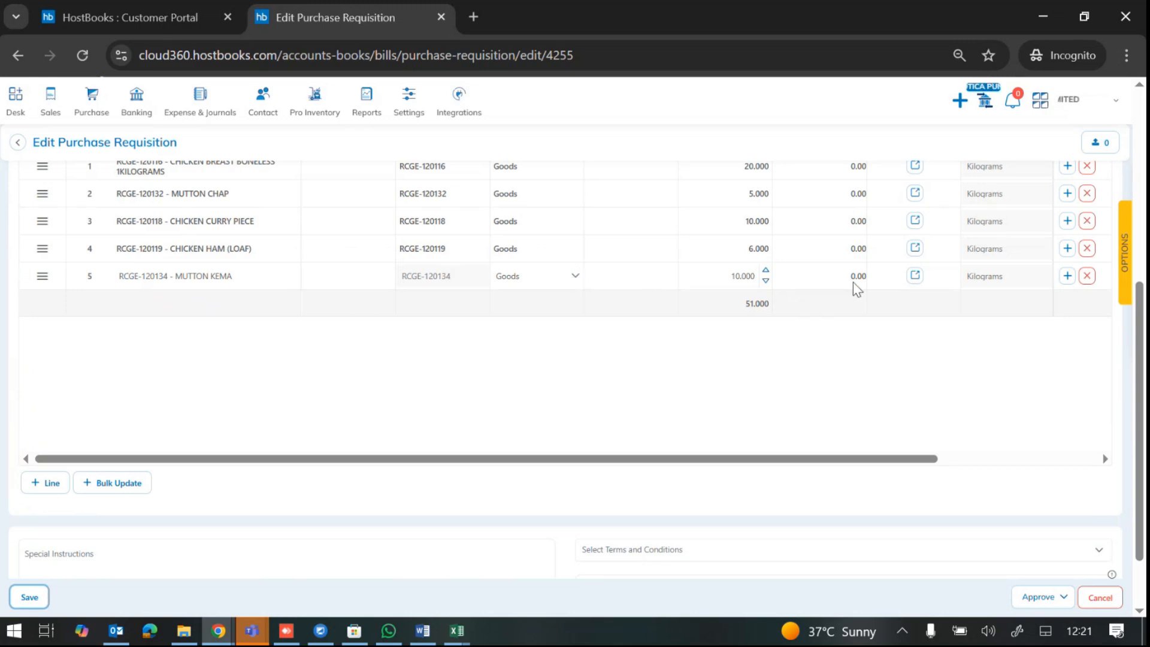
click(915, 276)
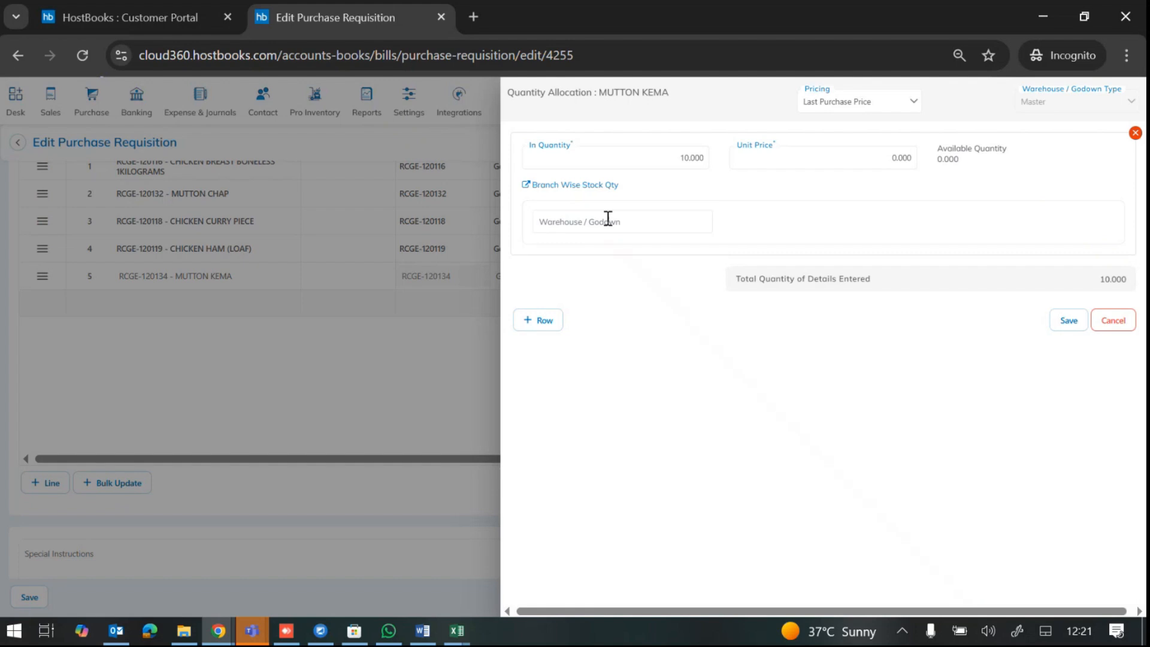
click(607, 218)
click(576, 243)
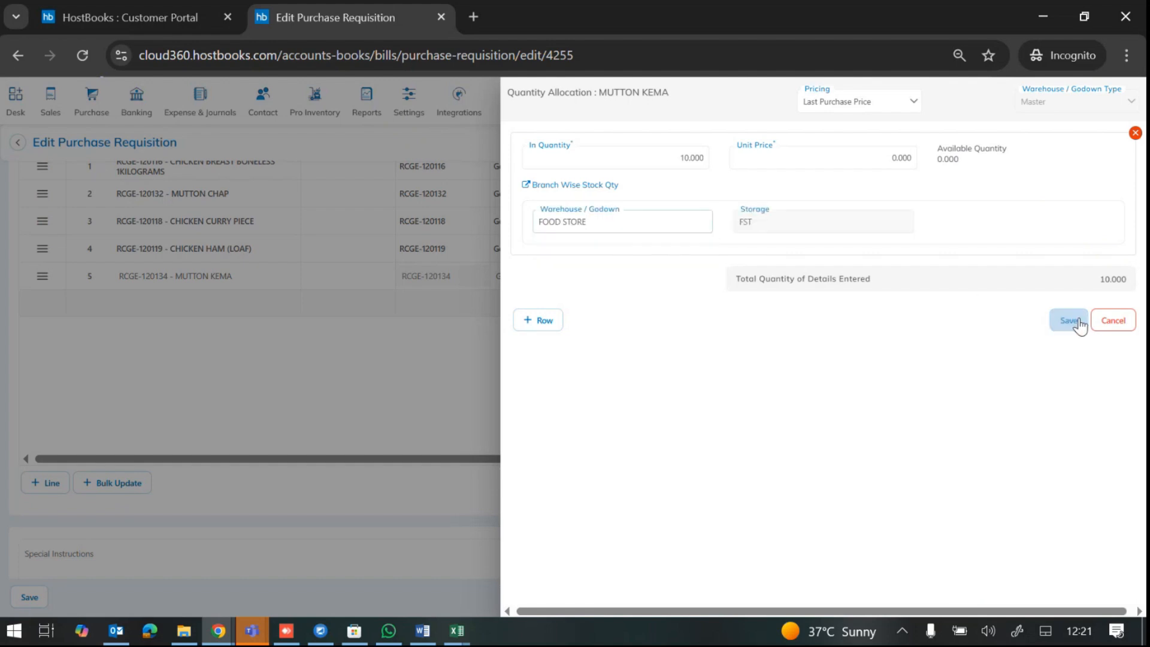
click(1068, 321)
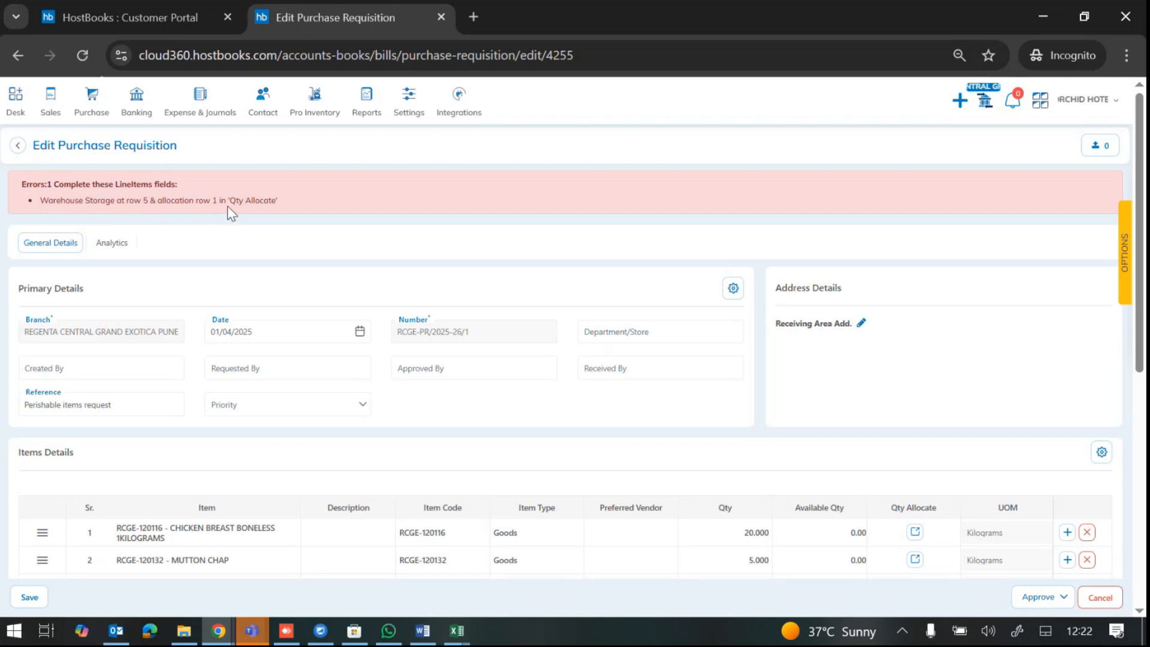
Step: Recheck the MUTTON KEMA allocation, then save the requisition and acknowledge the update
scroll(552, 259, down, 1)
scroll(552, 260, down, 2)
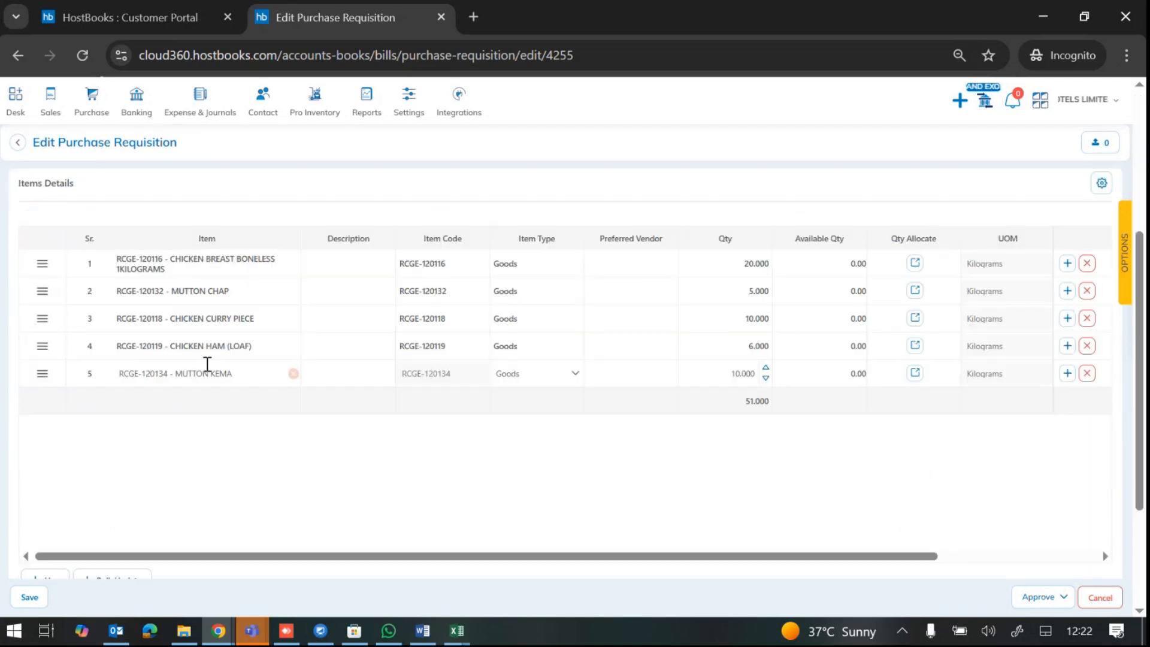
click(914, 373)
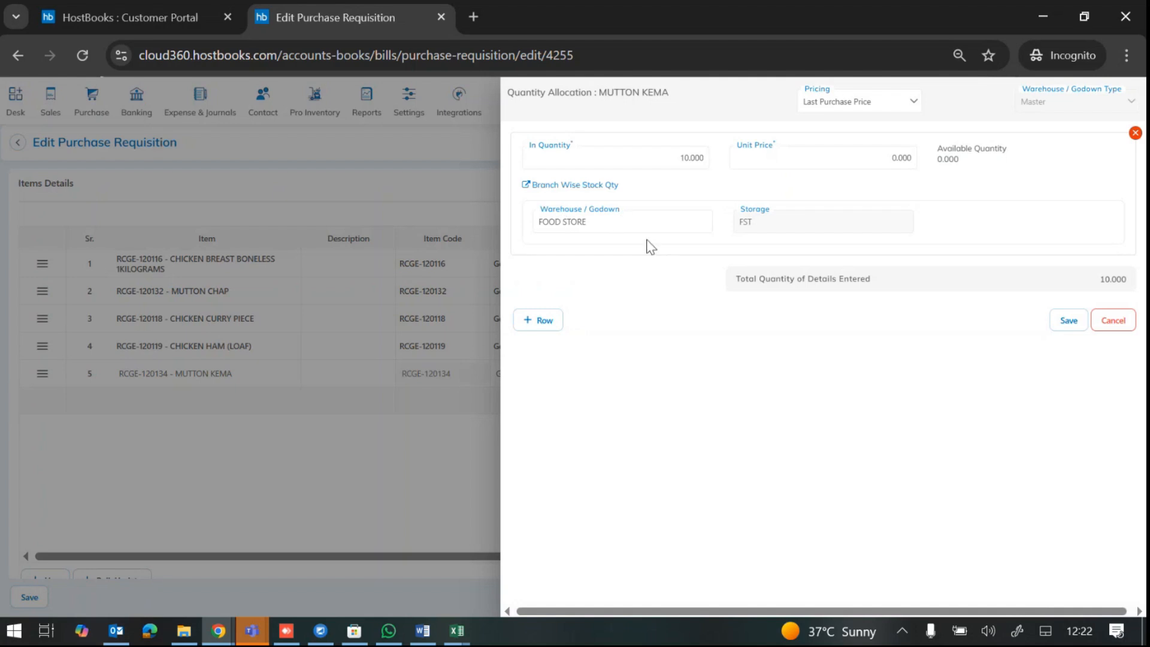
click(1109, 321)
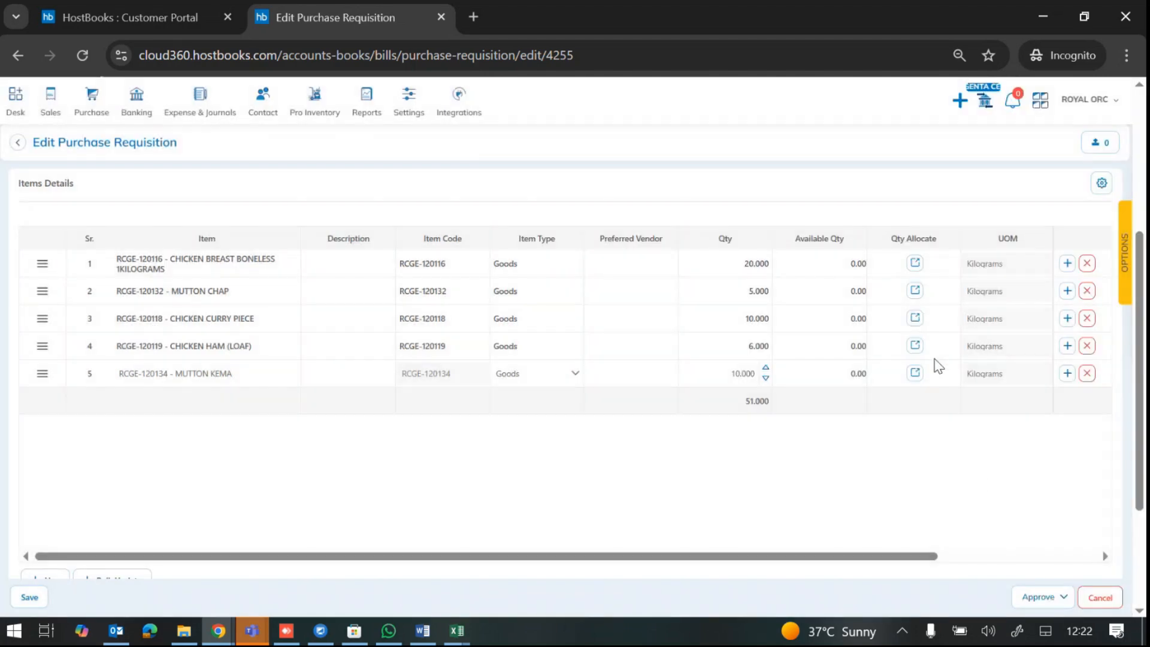
click(27, 599)
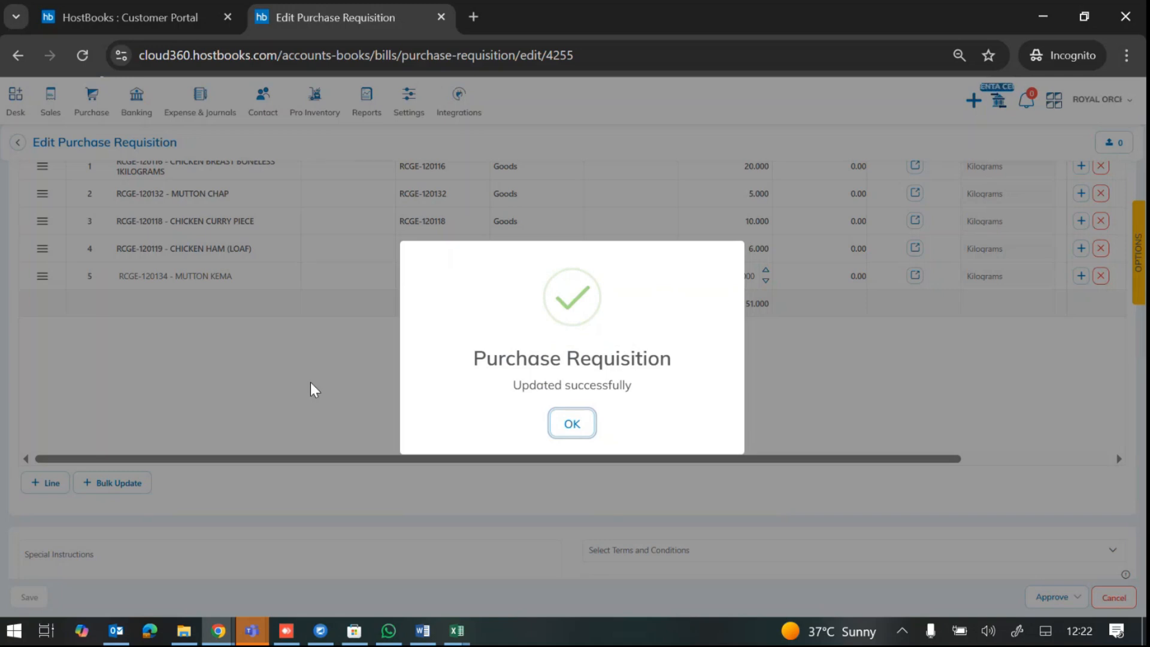
click(574, 427)
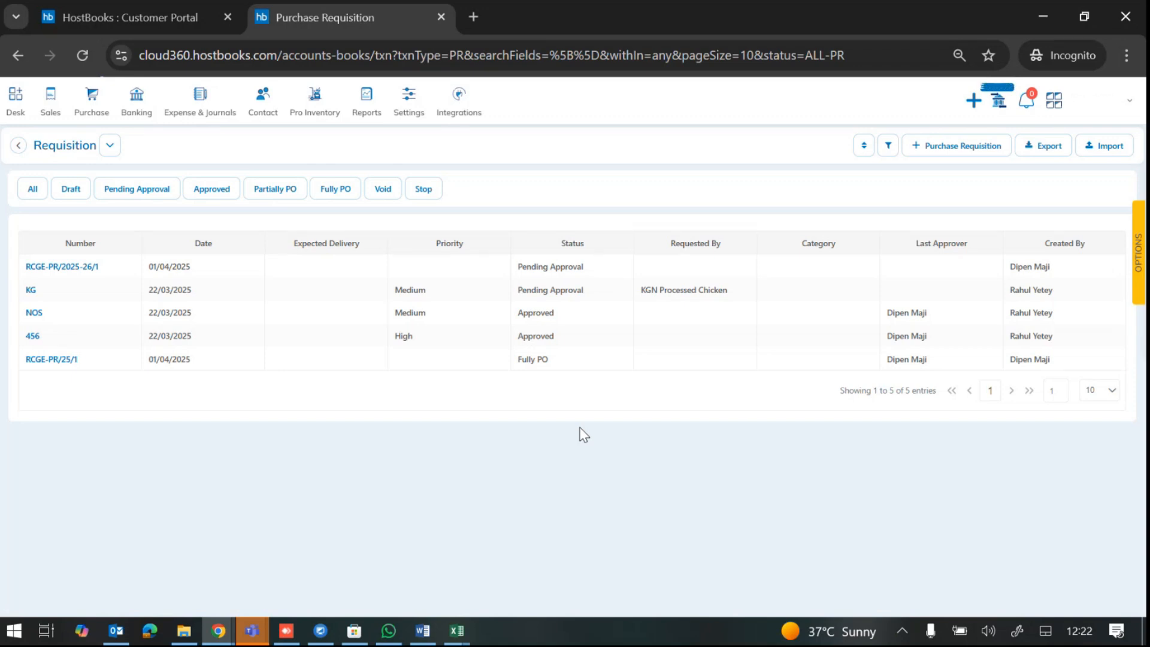
Step: Open RCGE-PR/2025-26/1 and change the chicken breast quantity from 20 to 15.000
click(579, 273)
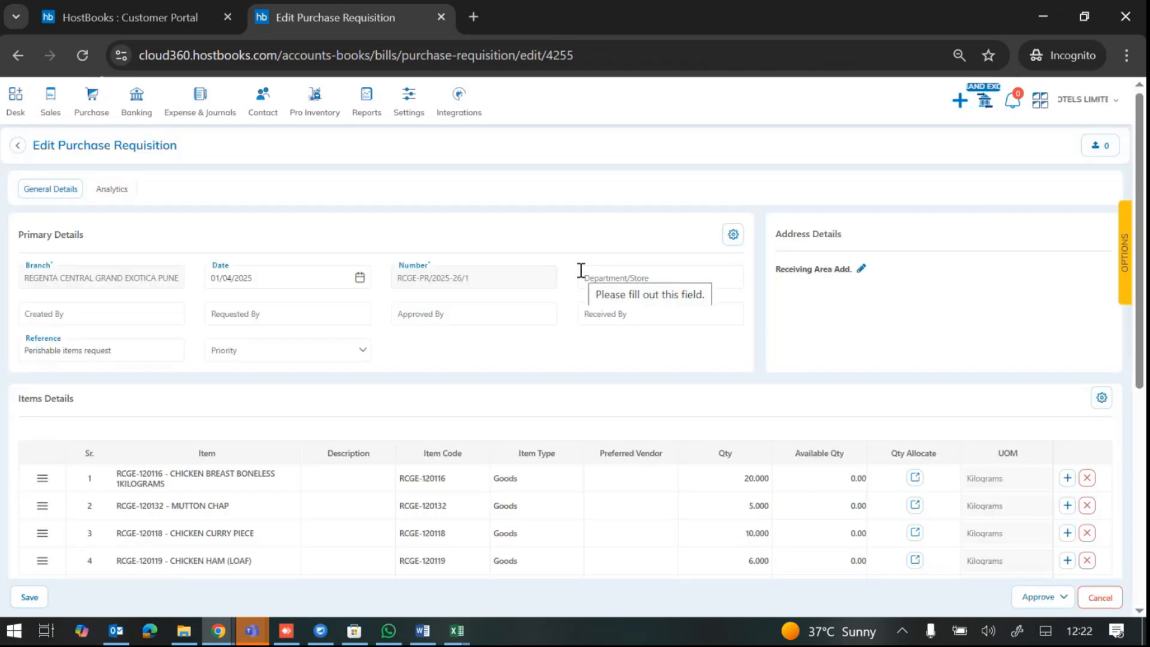
scroll(583, 396, down, 3)
click(736, 298)
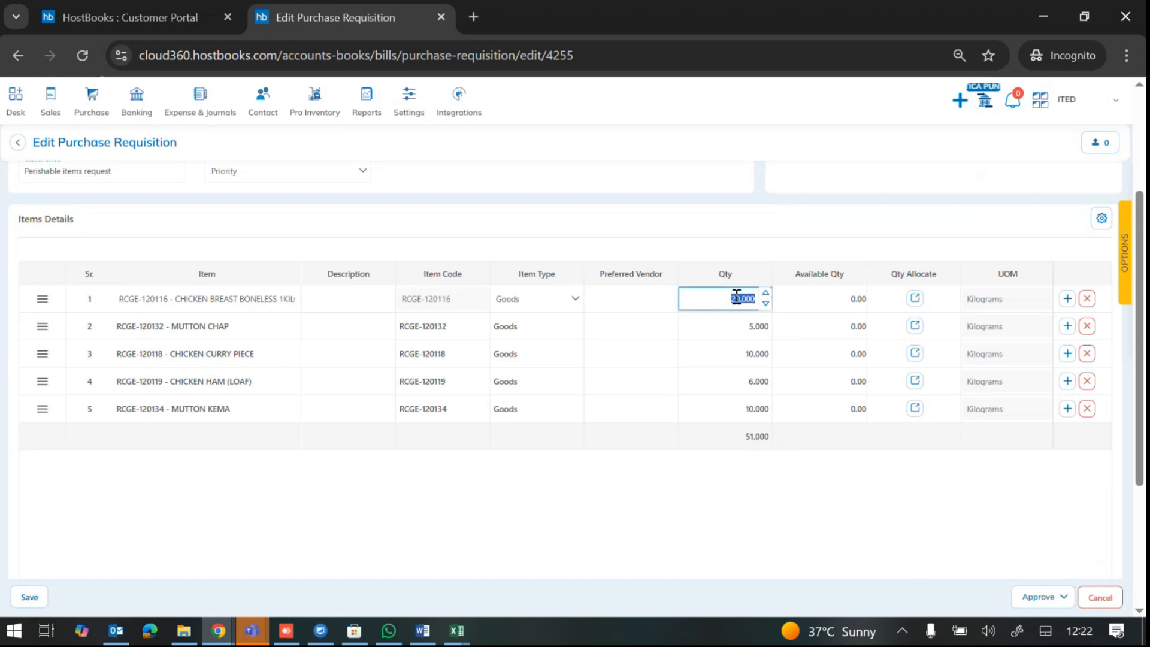
text(15.000)
click(739, 508)
scroll(739, 508, down, 1)
Step: Approve the requisition and dismiss the success confirmation
click(1026, 597)
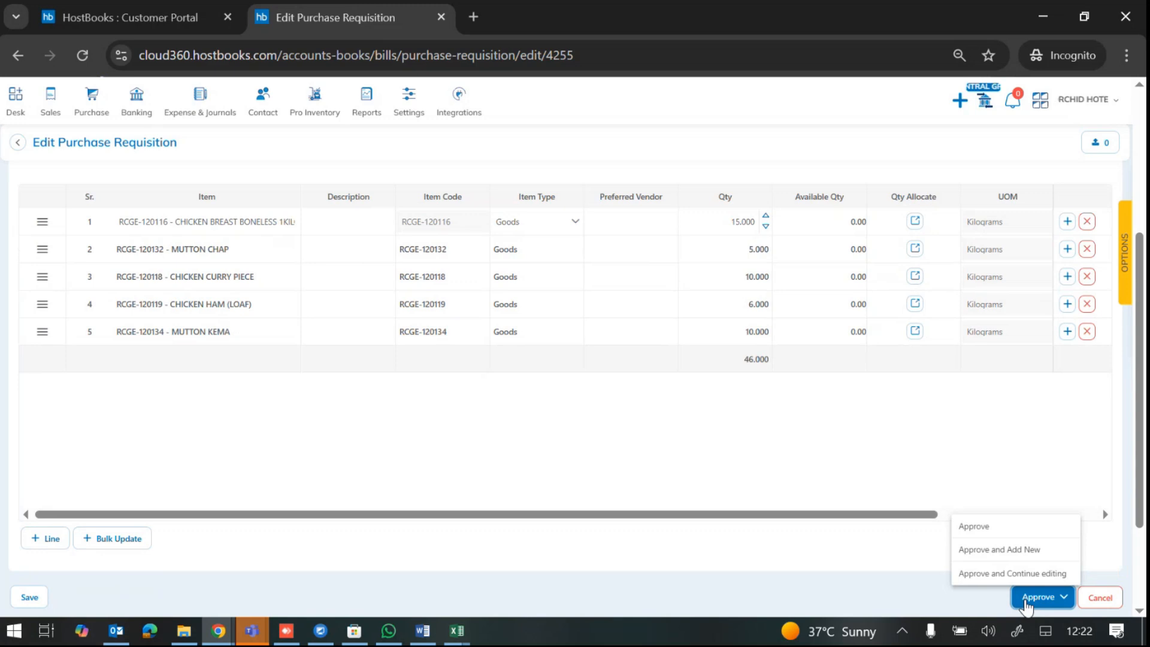
click(981, 533)
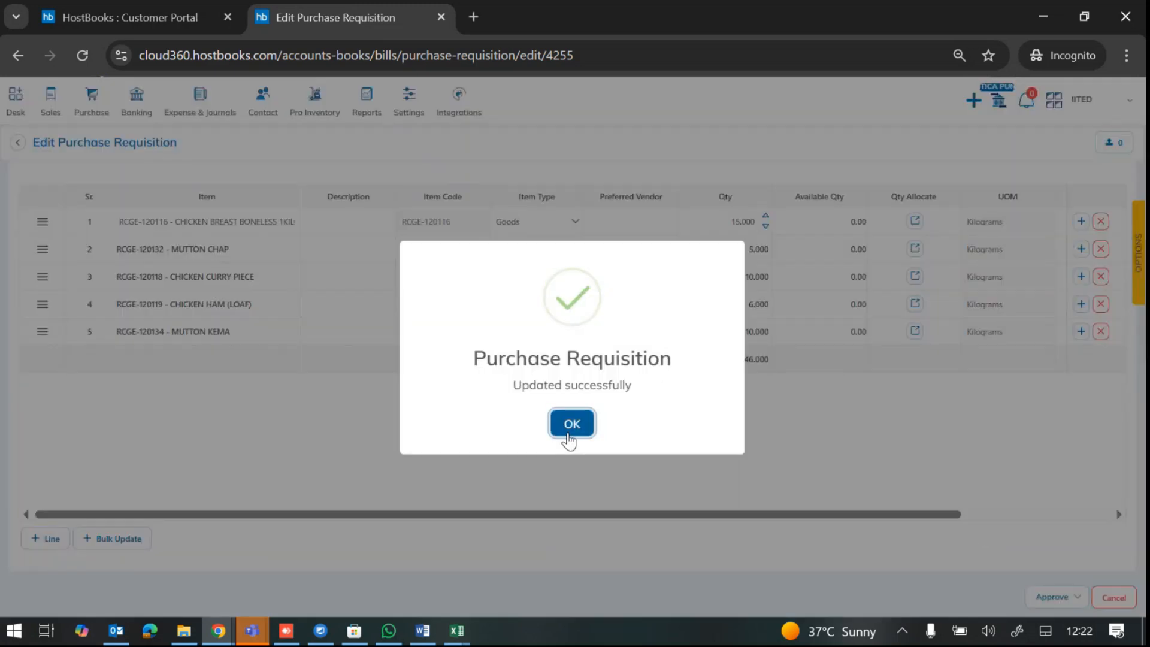
click(568, 428)
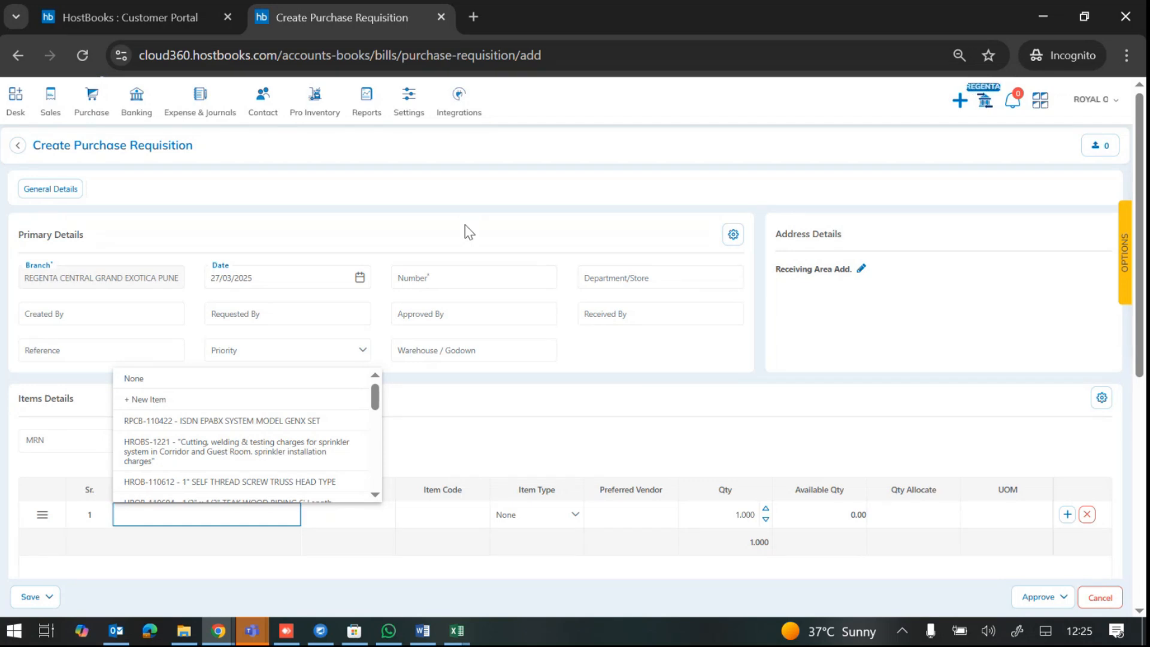
Step: Go to Pro Inventory's Material Requisition Note list and start a new MRN
mouse_move(317, 111)
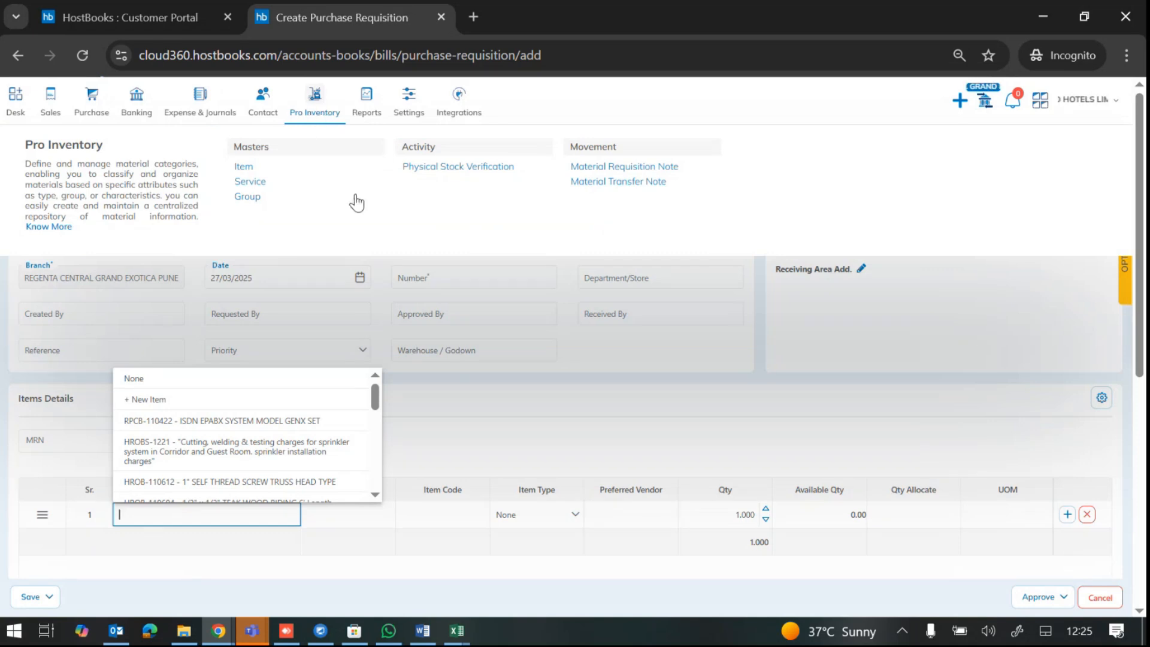
click(611, 169)
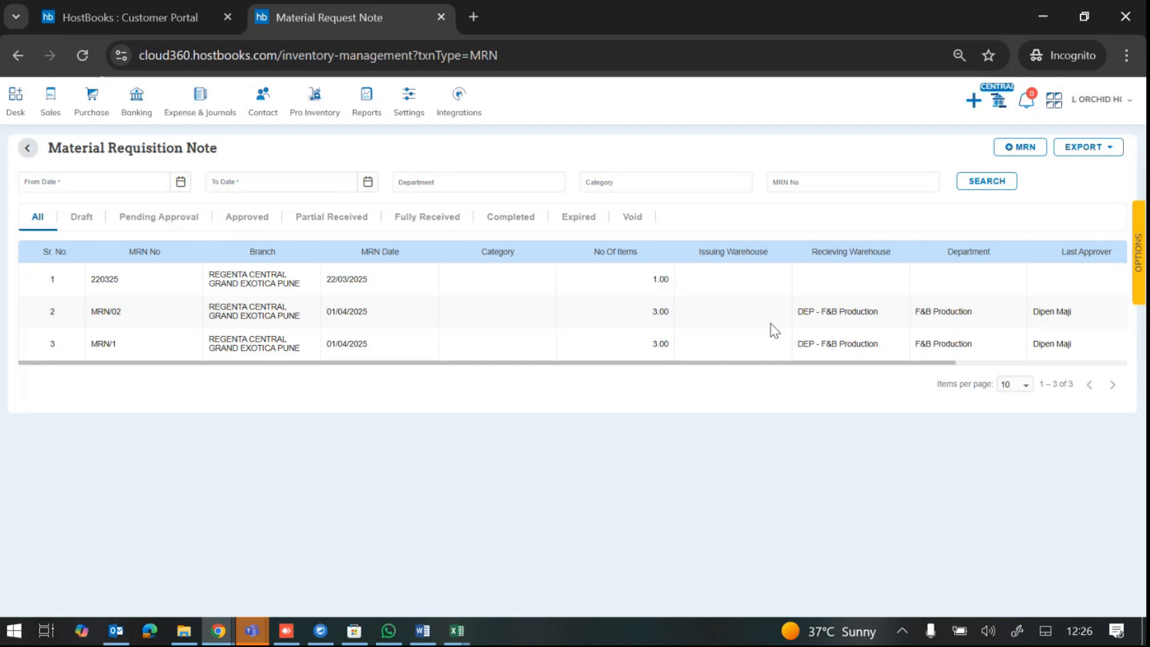
click(1020, 150)
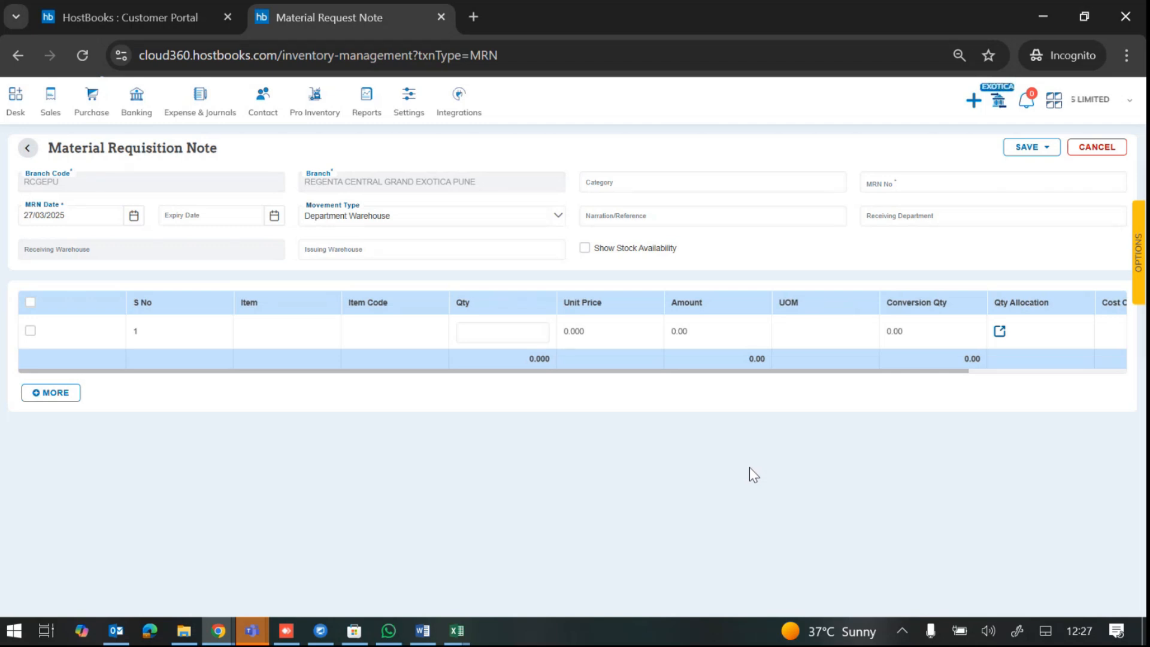
click(1107, 152)
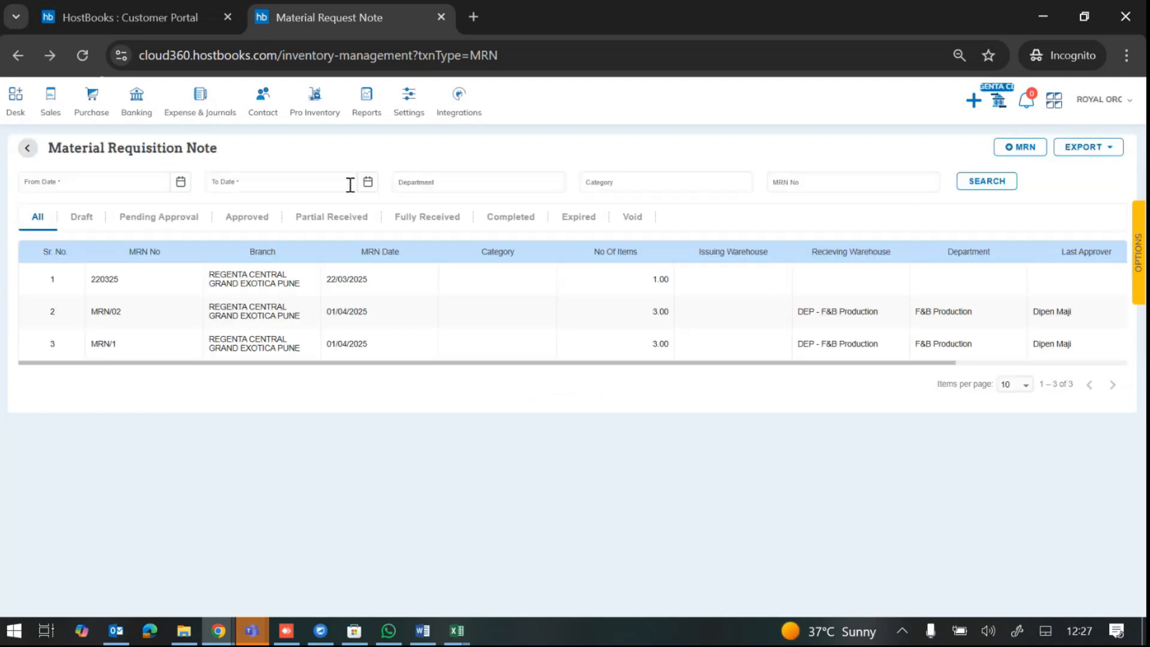
mouse_move(314, 114)
click(1007, 160)
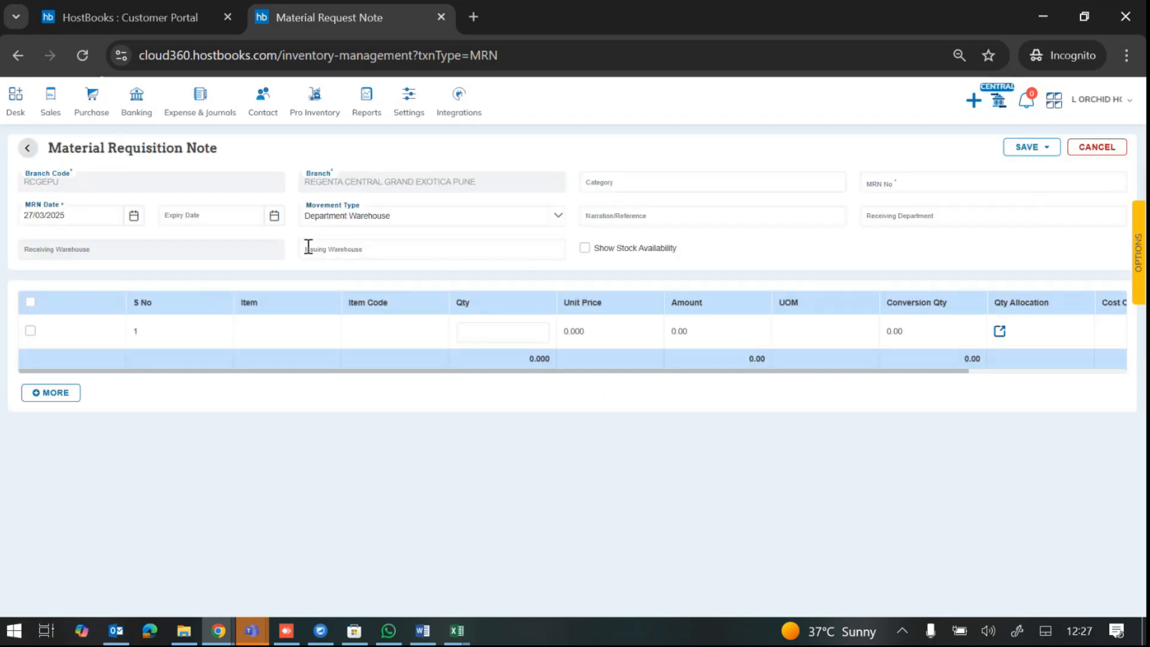
Step: Set the MRN date to 1 April 2025 and enter MRN number MRN0001
click(134, 216)
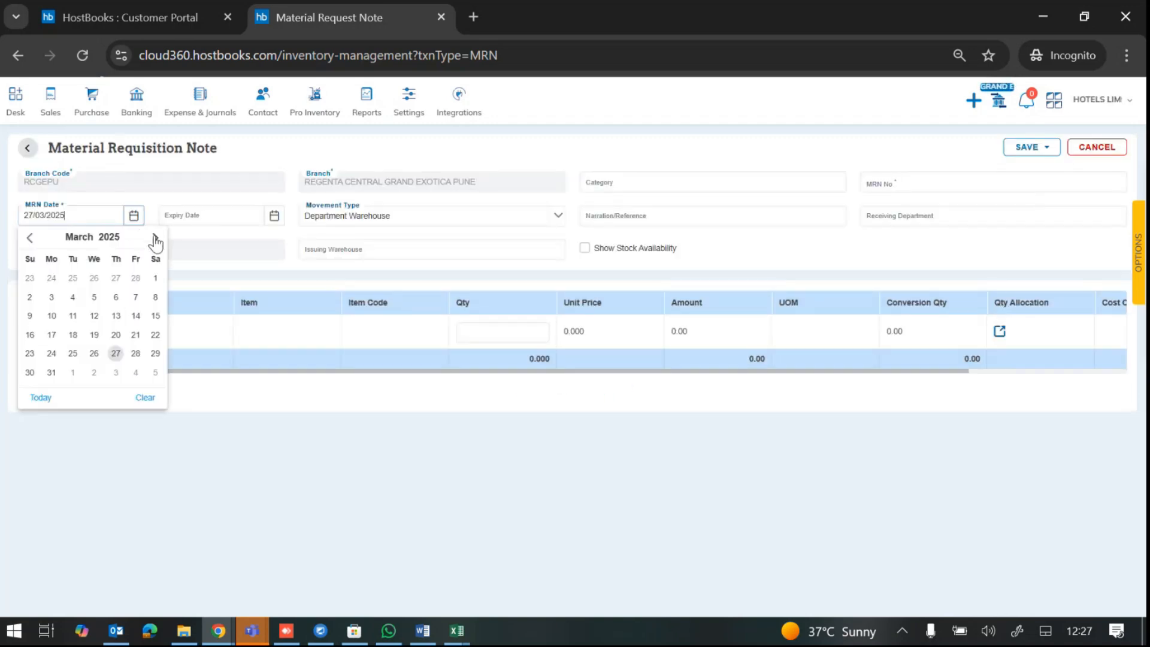
click(153, 237)
click(72, 279)
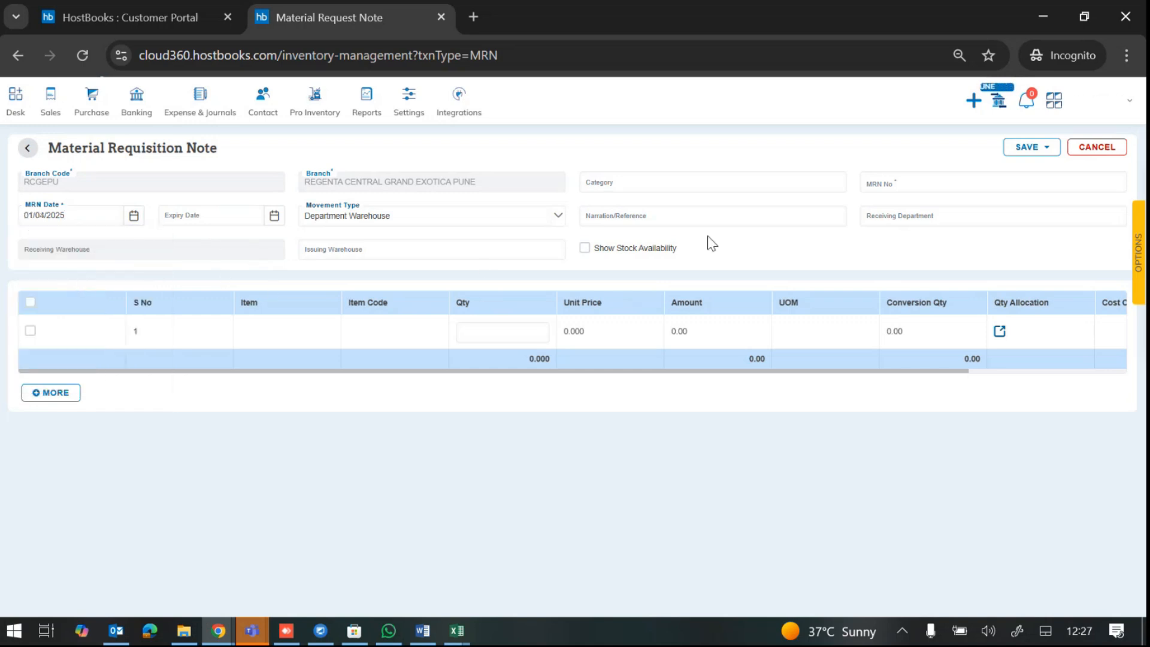
click(904, 222)
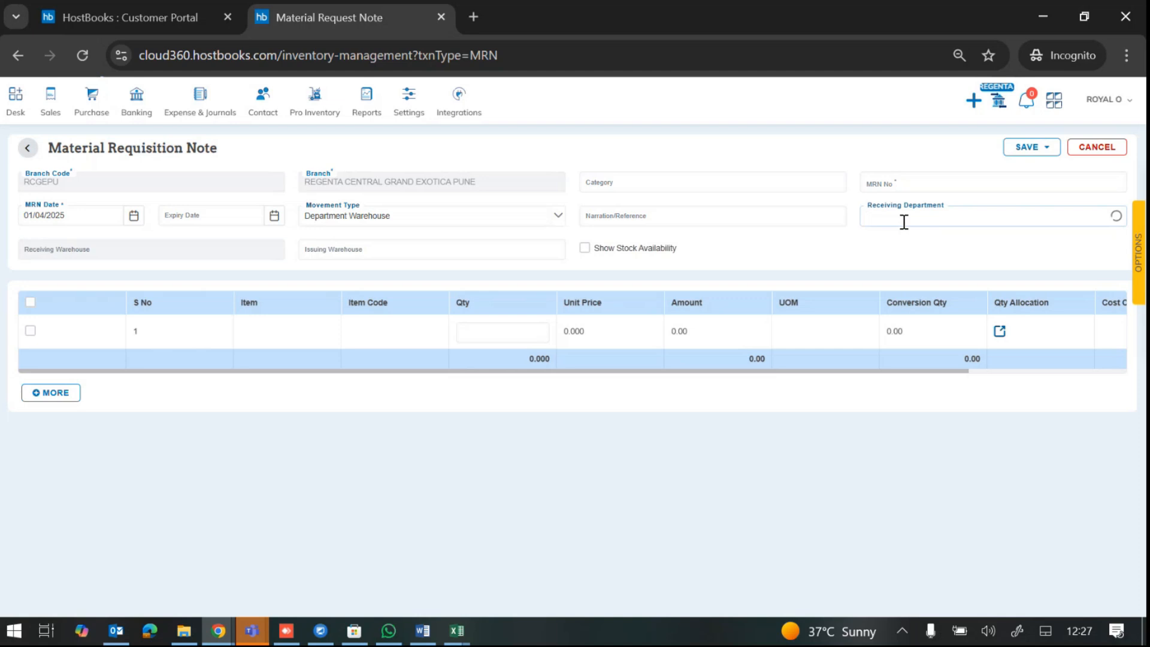
click(898, 180)
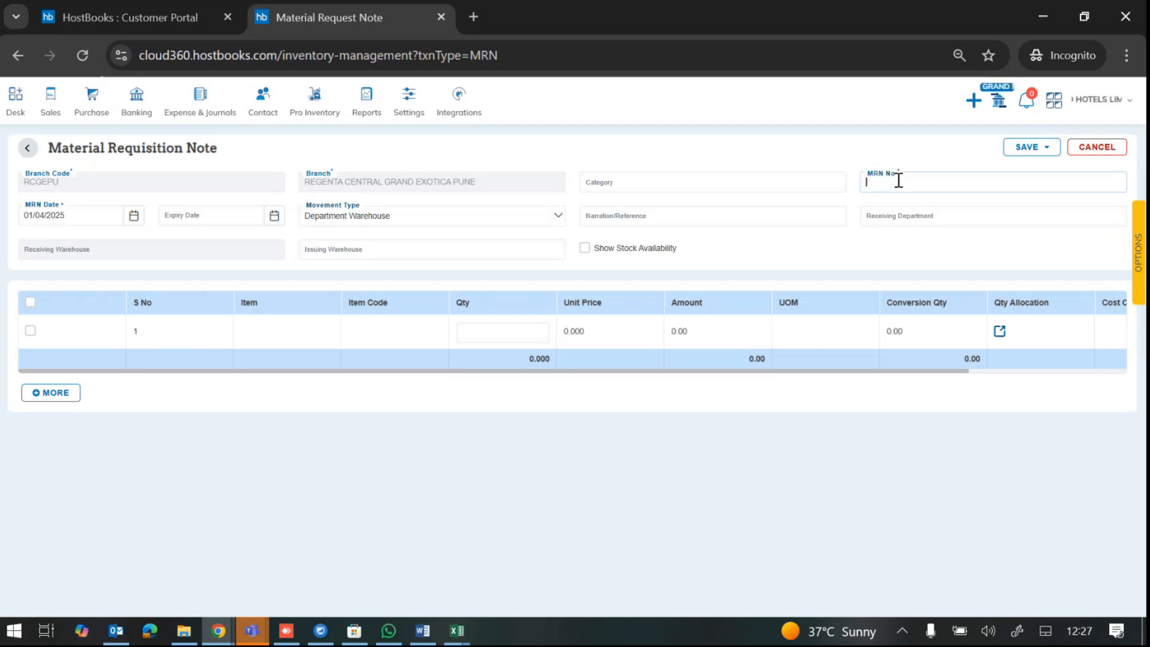
text(MRN0001)
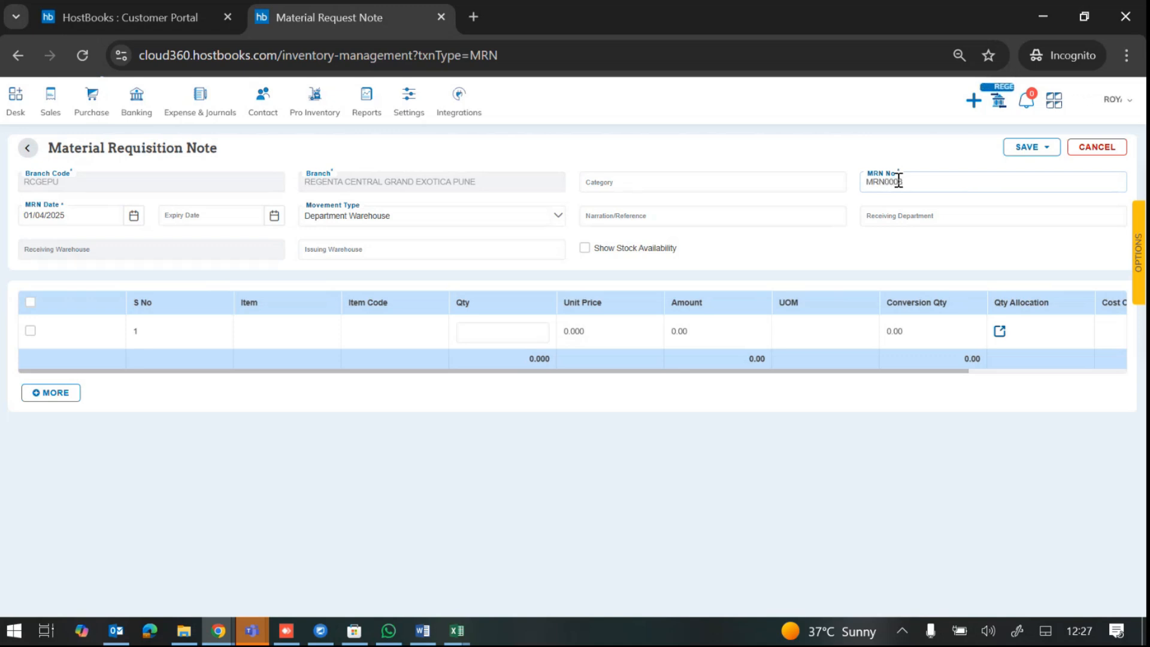
key(Tab)
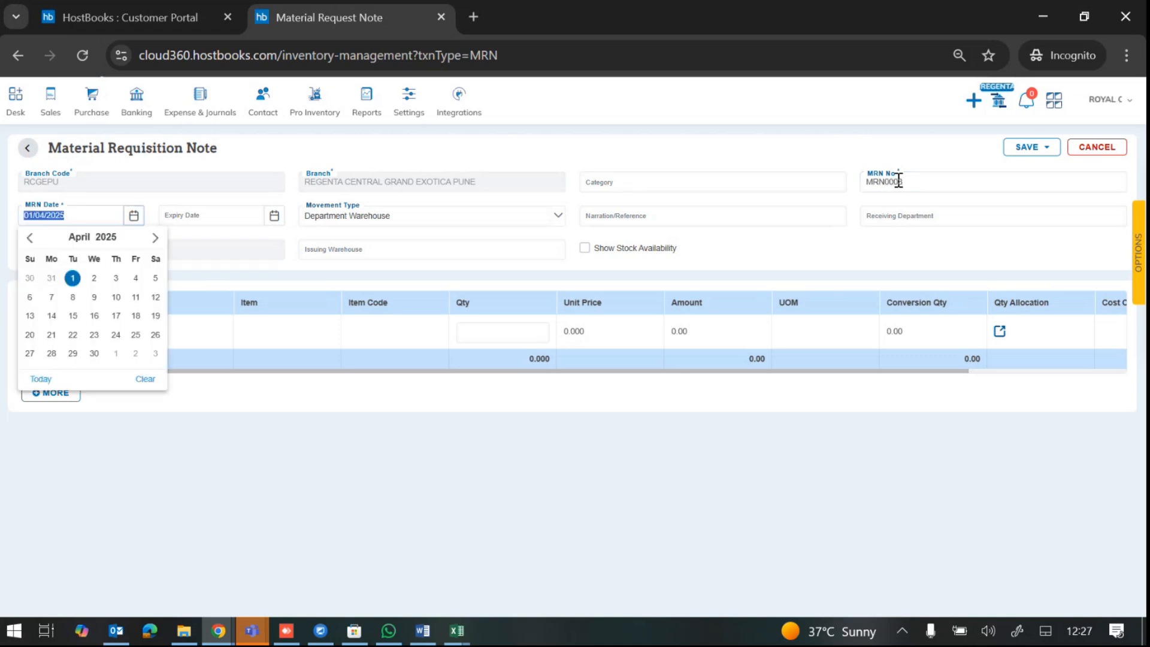
click(72, 278)
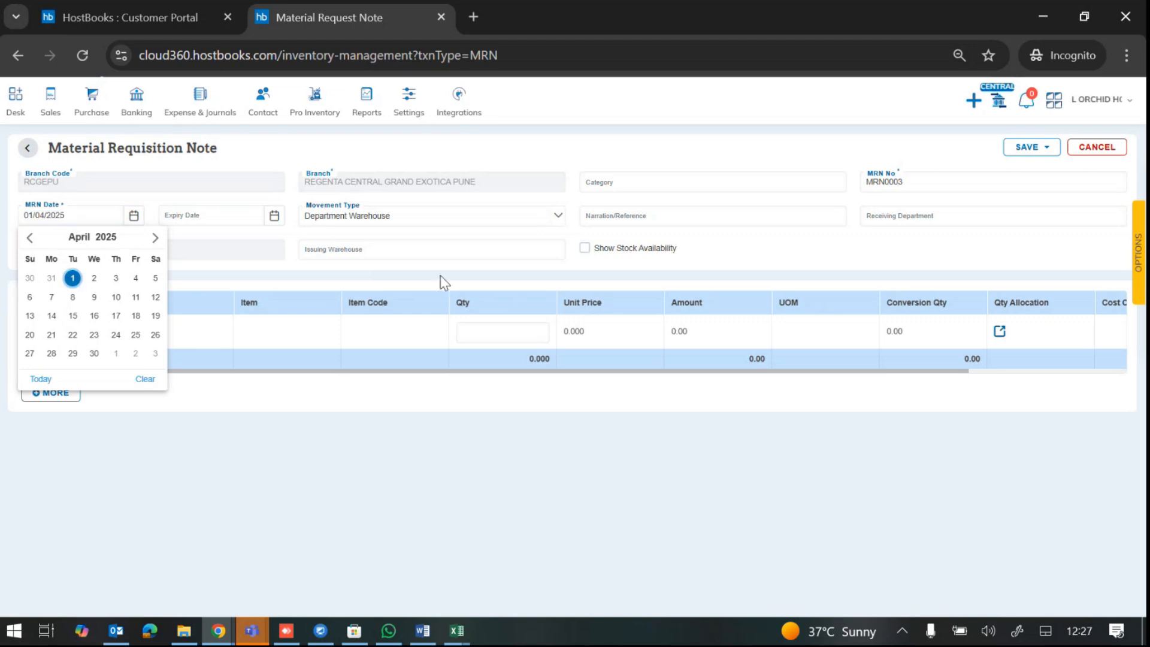
Step: Set the expiry date to 2 April 2025, then clear it so it stays empty
click(911, 216)
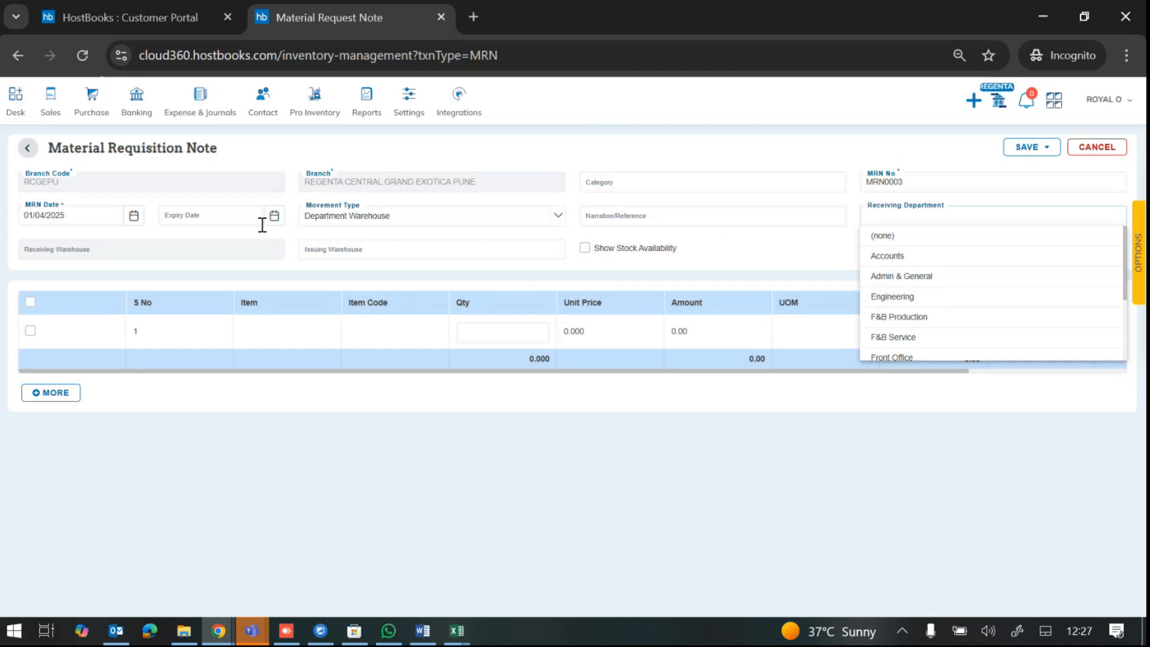
click(224, 219)
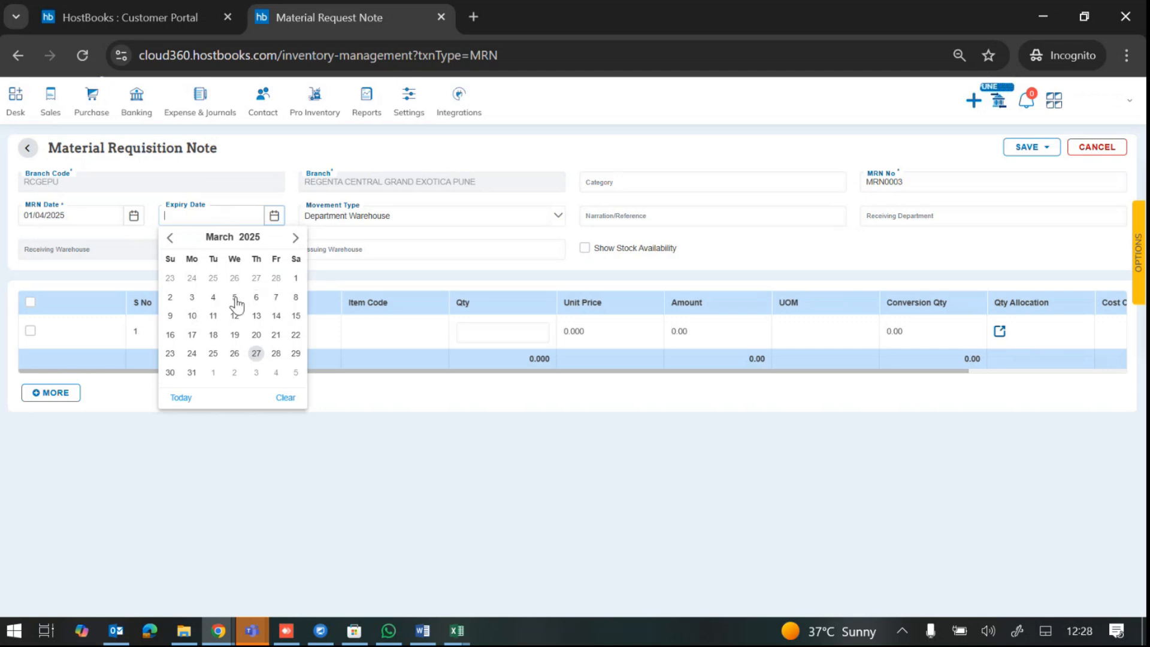
click(295, 237)
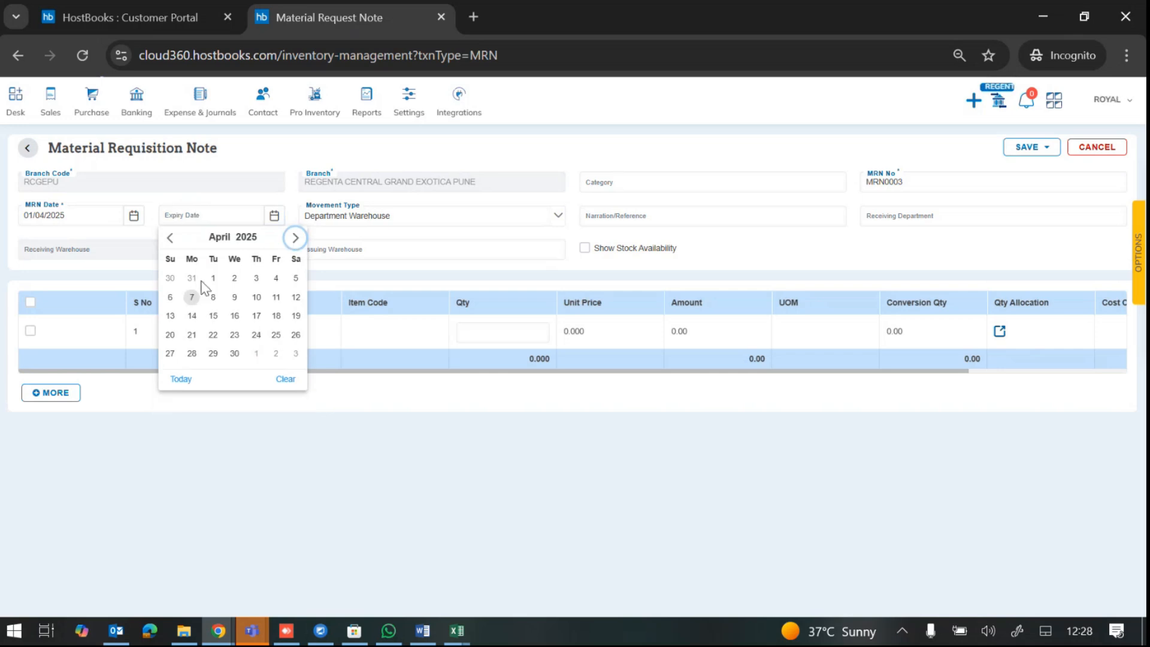
click(234, 279)
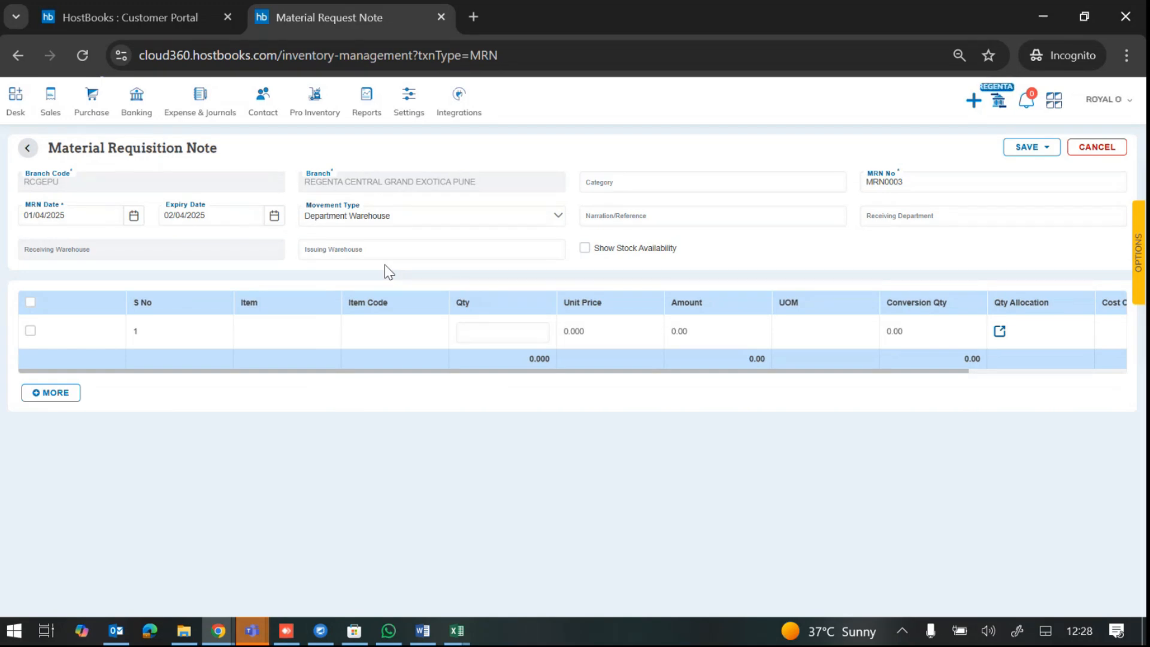
click(213, 216)
drag(209, 215, 155, 221)
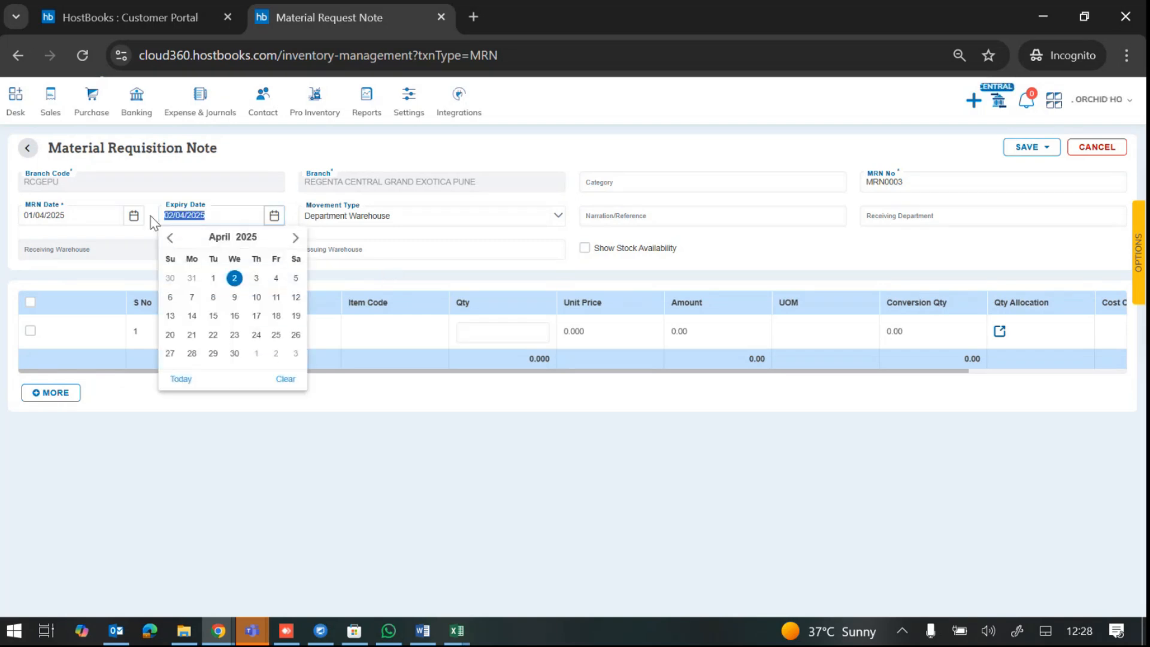
key(BackSpace)
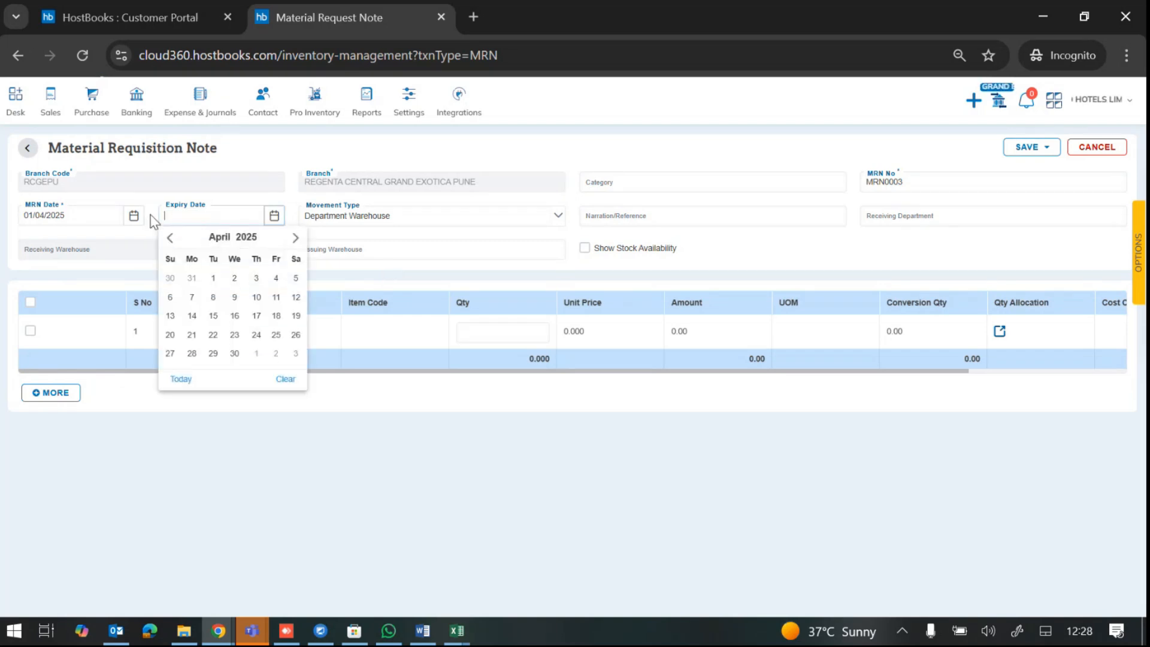
click(466, 277)
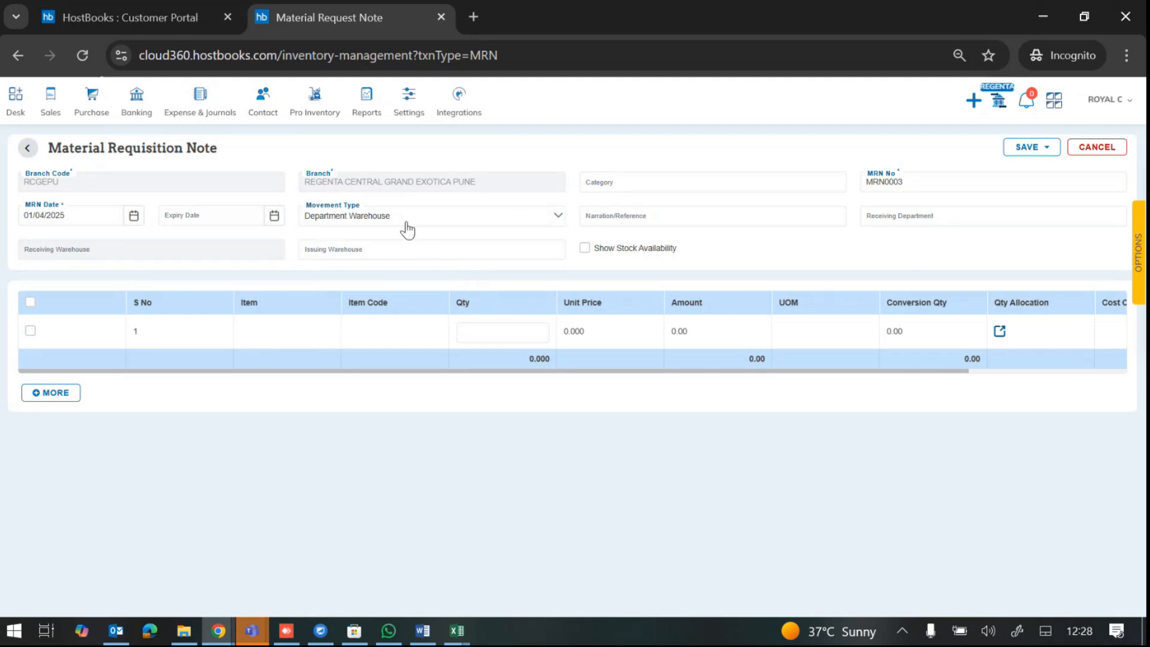
click(901, 219)
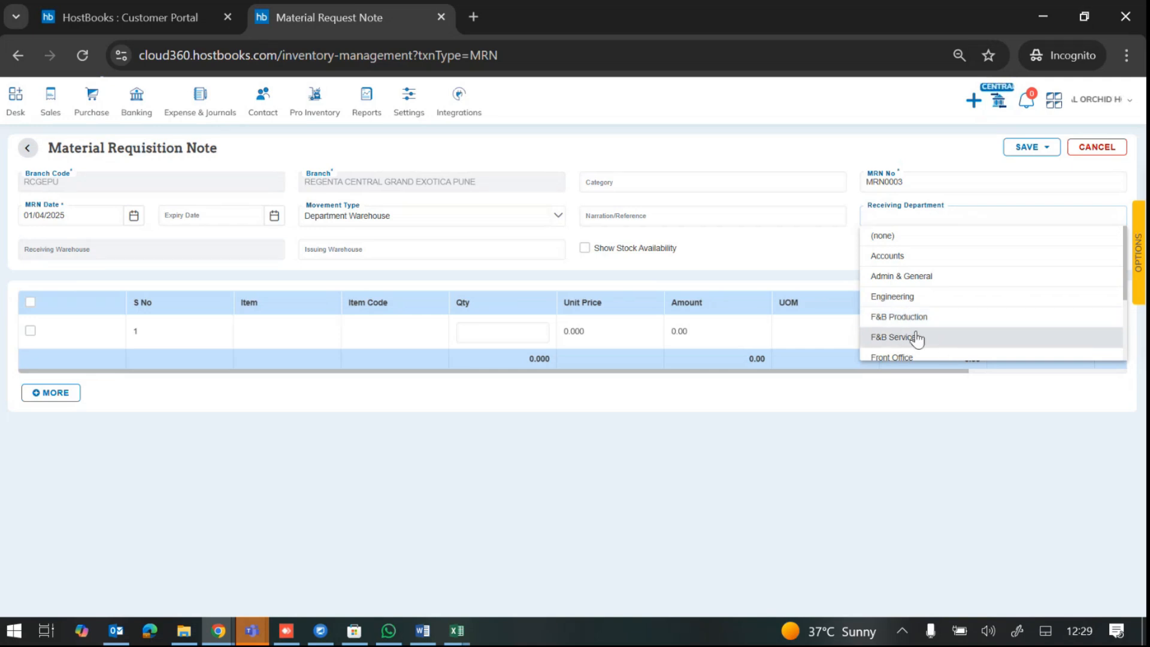
Step: Choose F&B Production as the receiving department
scroll(910, 341, down, 2)
scroll(991, 310, down, 1)
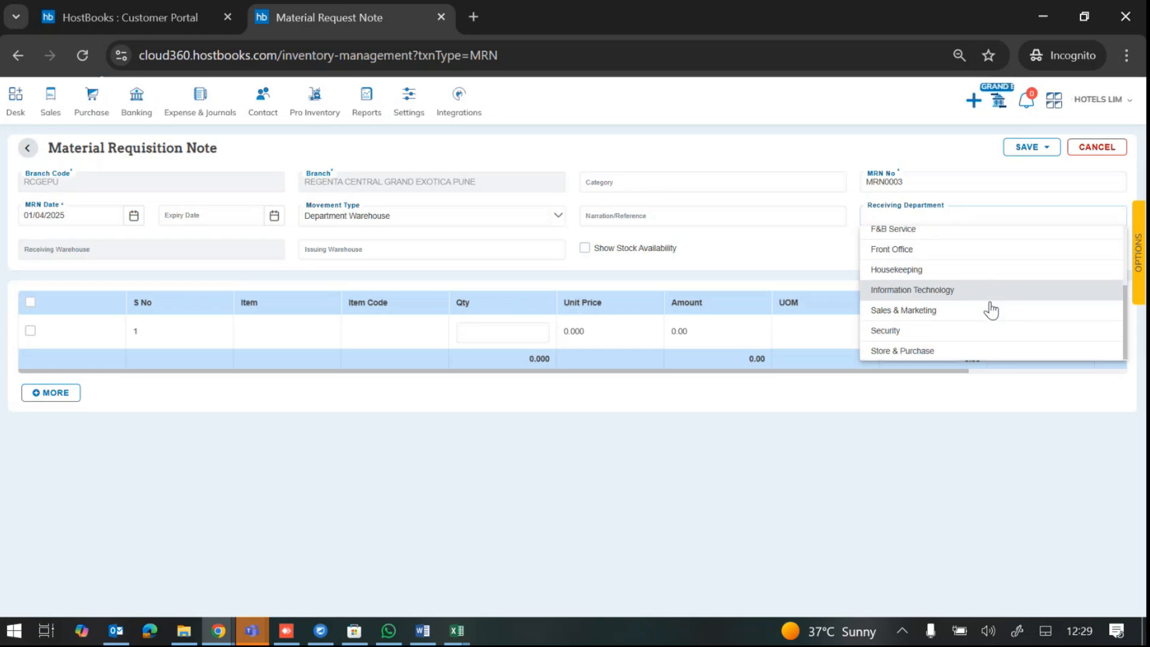
scroll(991, 309, up, 3)
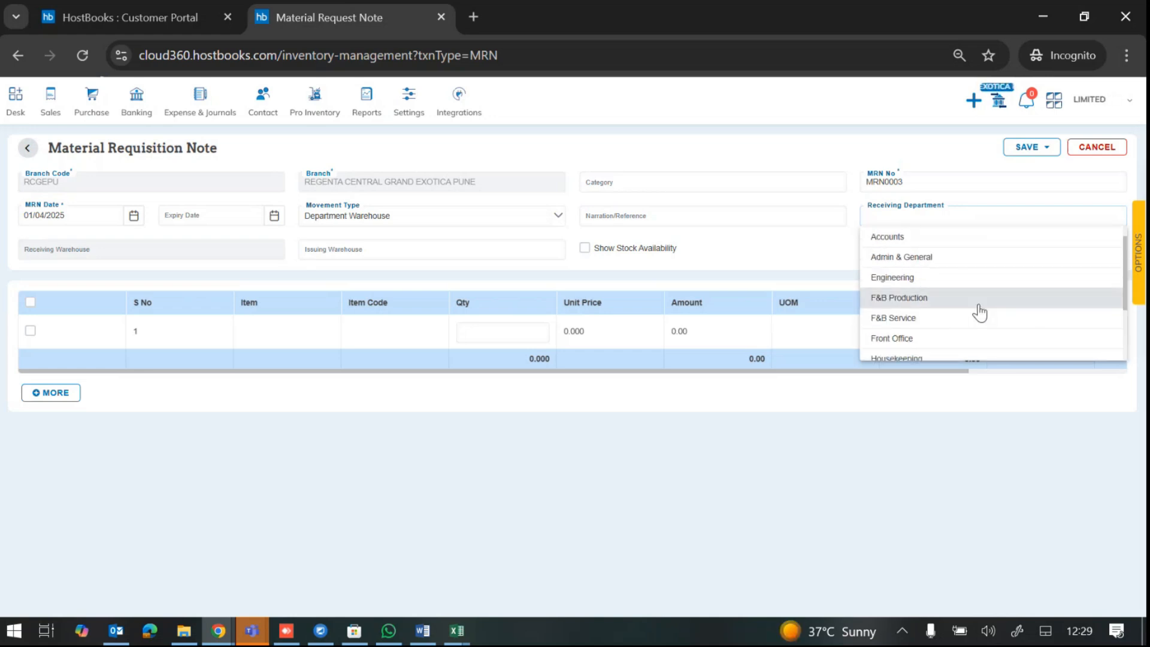
click(942, 306)
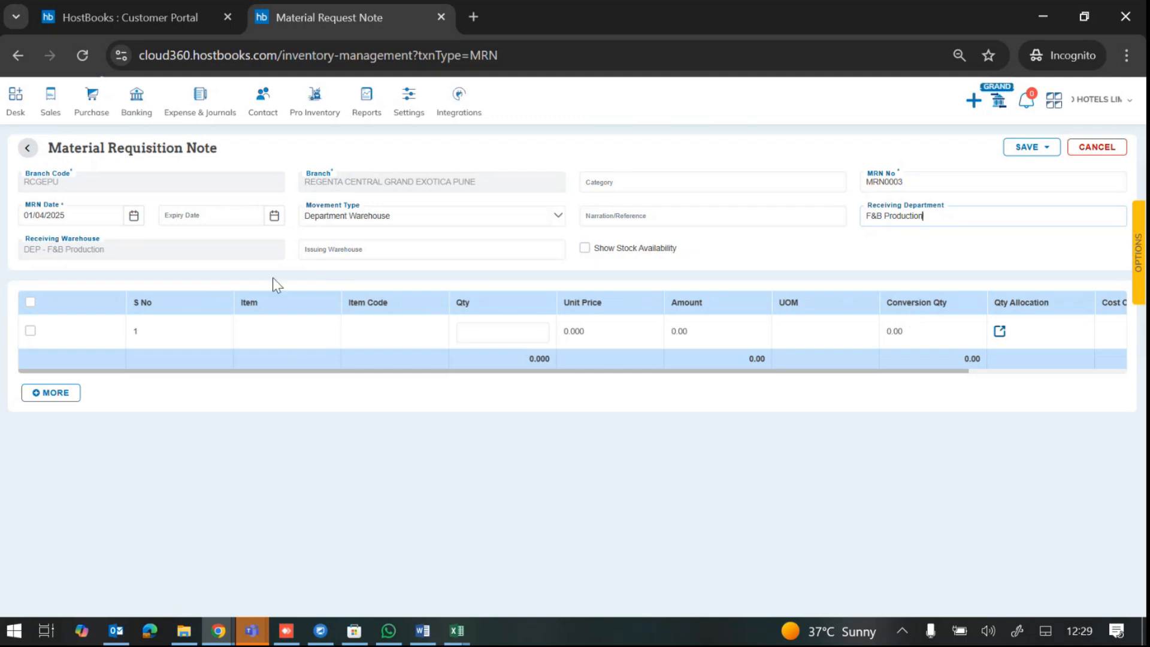
Step: Pick GENERAL STORE as the issuing warehouse
click(323, 252)
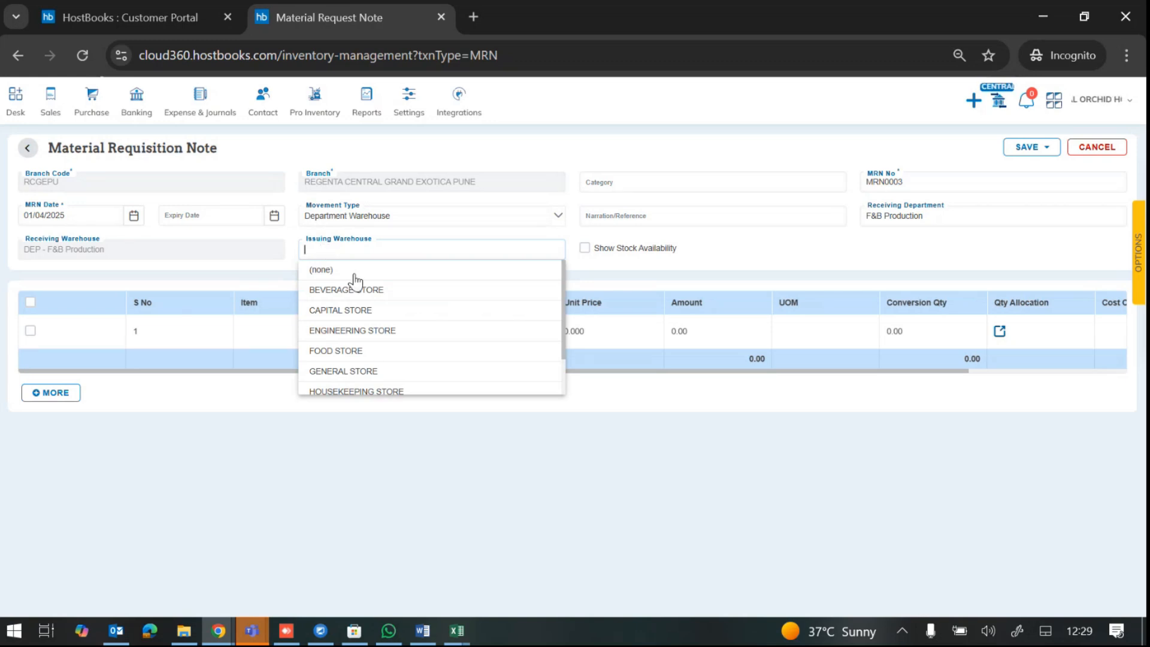
click(361, 372)
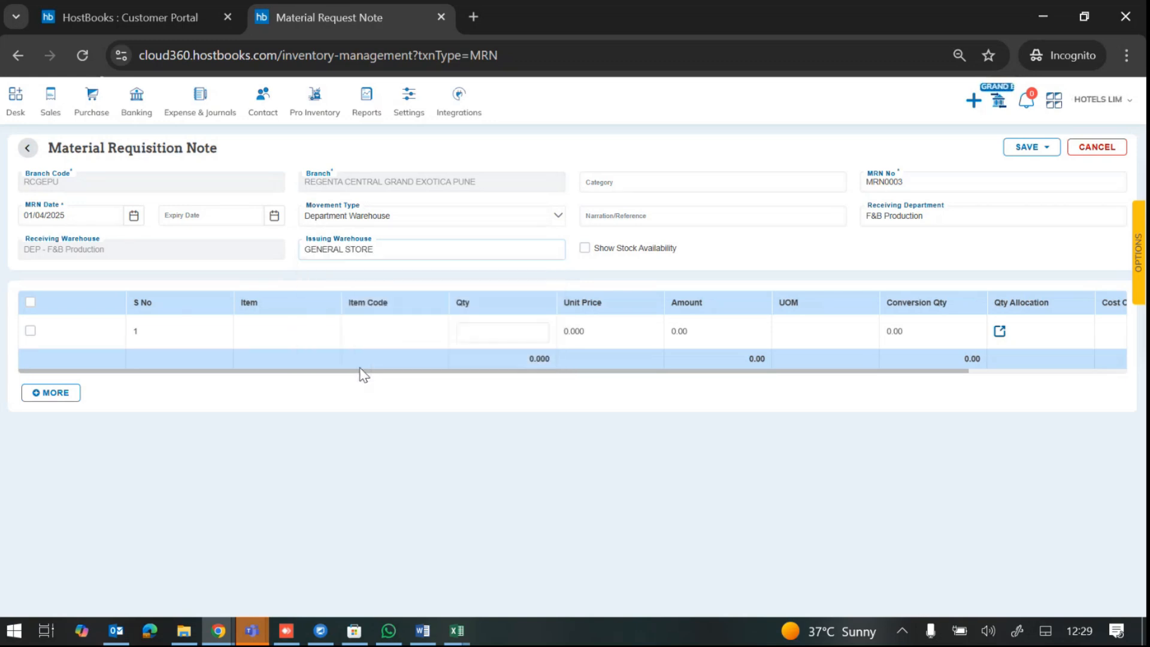
click(285, 328)
click(284, 328)
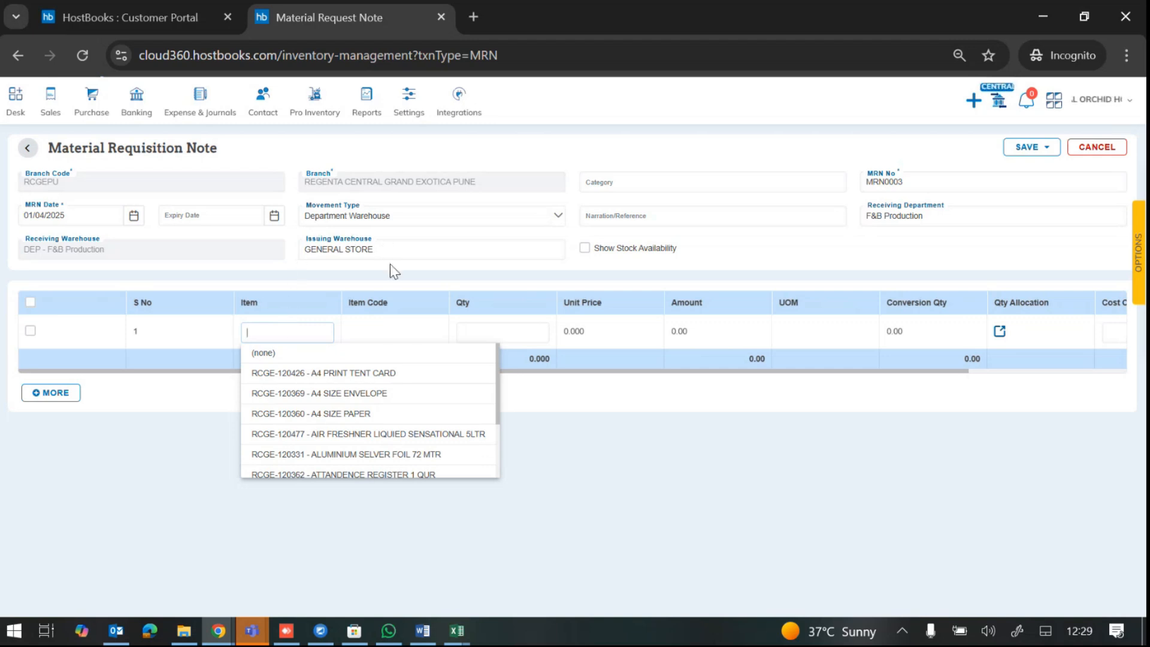
Step: Clear the issuing warehouse and put RCGE-120360 - A4 SIZE PAPER on line 1
click(387, 249)
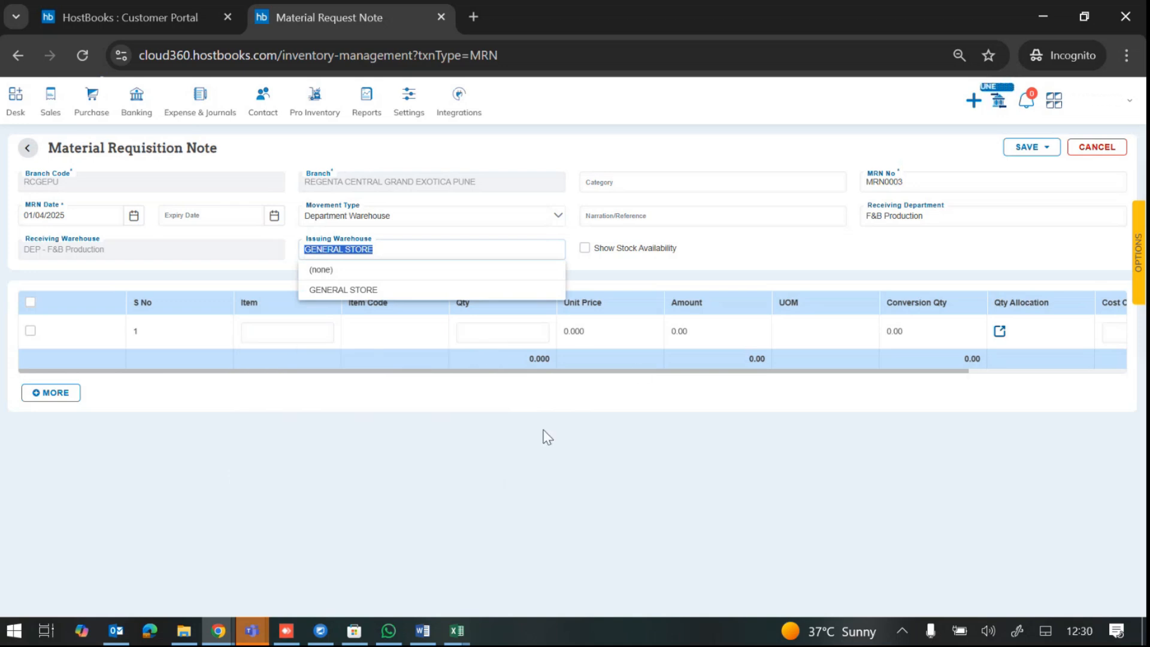
key(BackSpace)
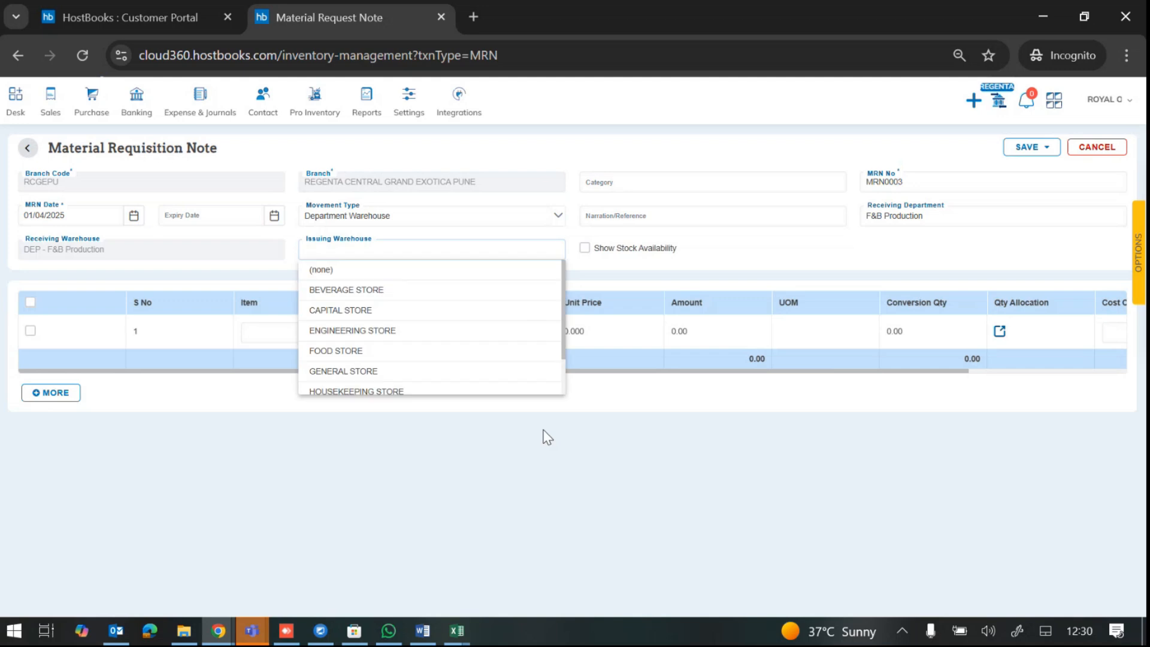
click(271, 333)
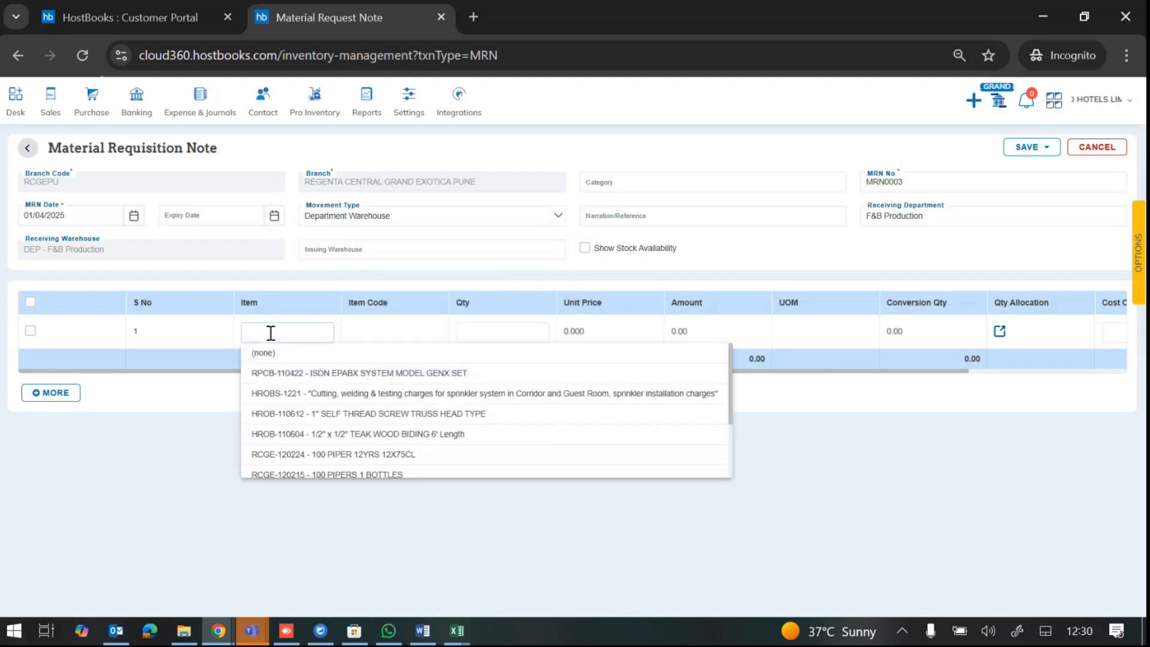
text(A4)
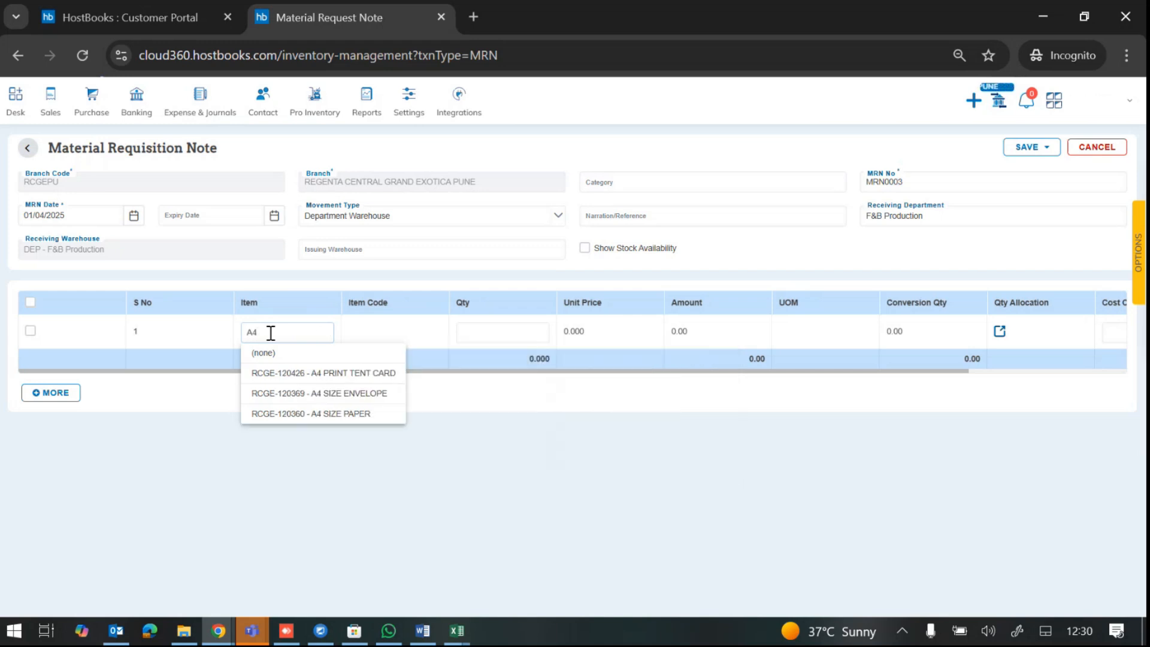
click(336, 415)
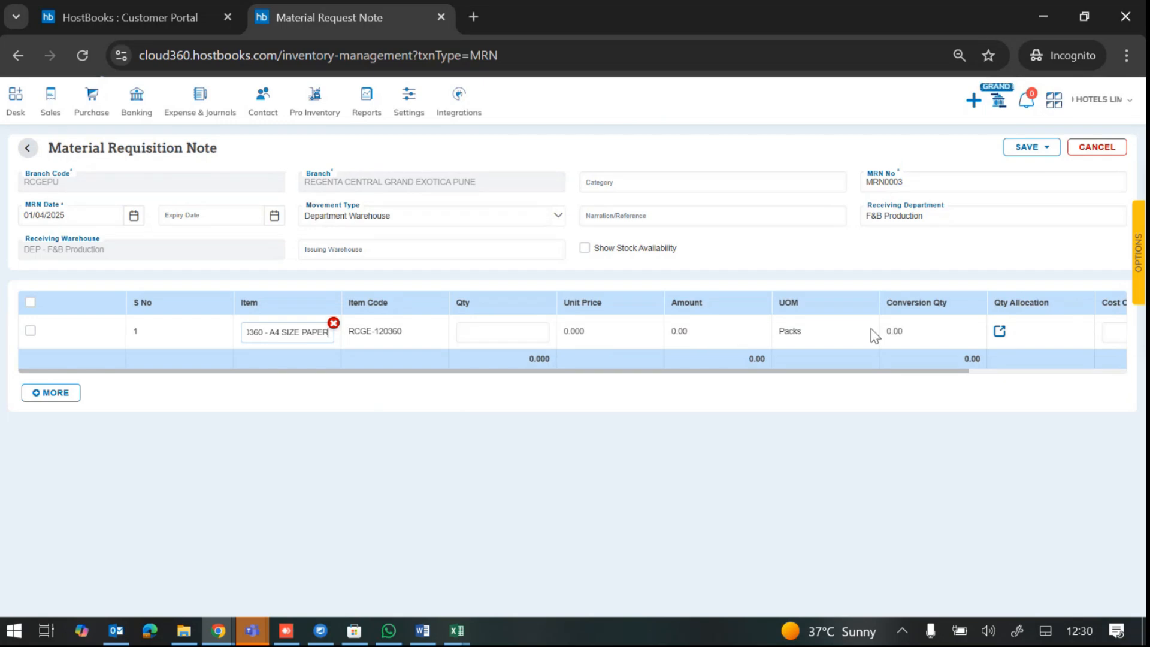
click(533, 333)
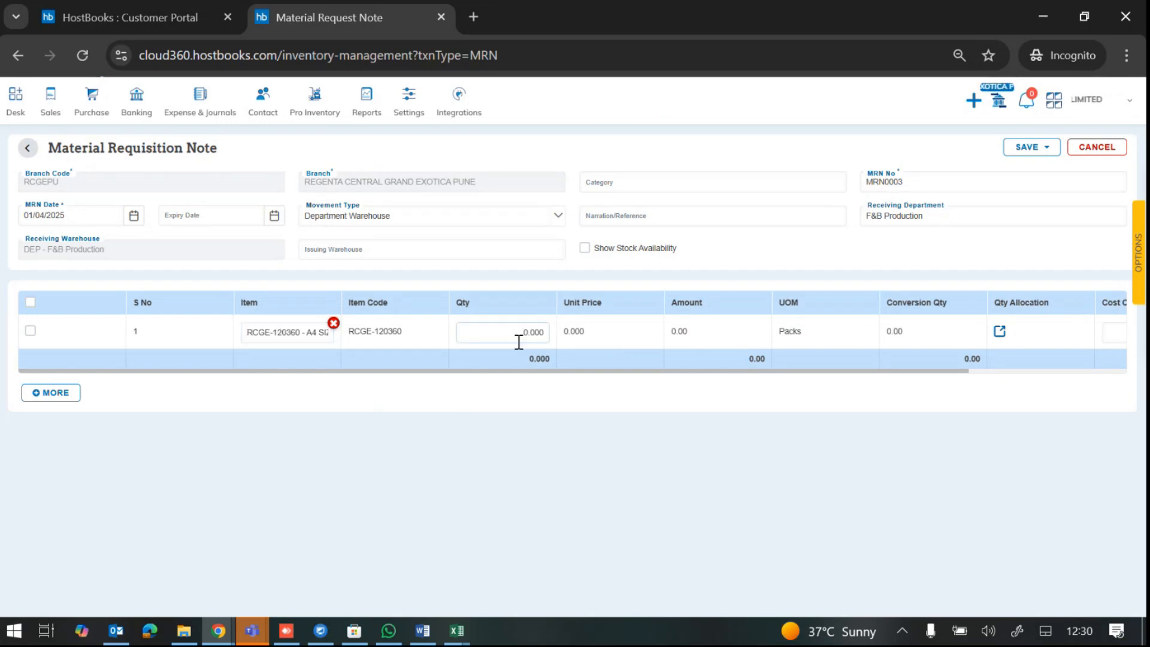
click(998, 333)
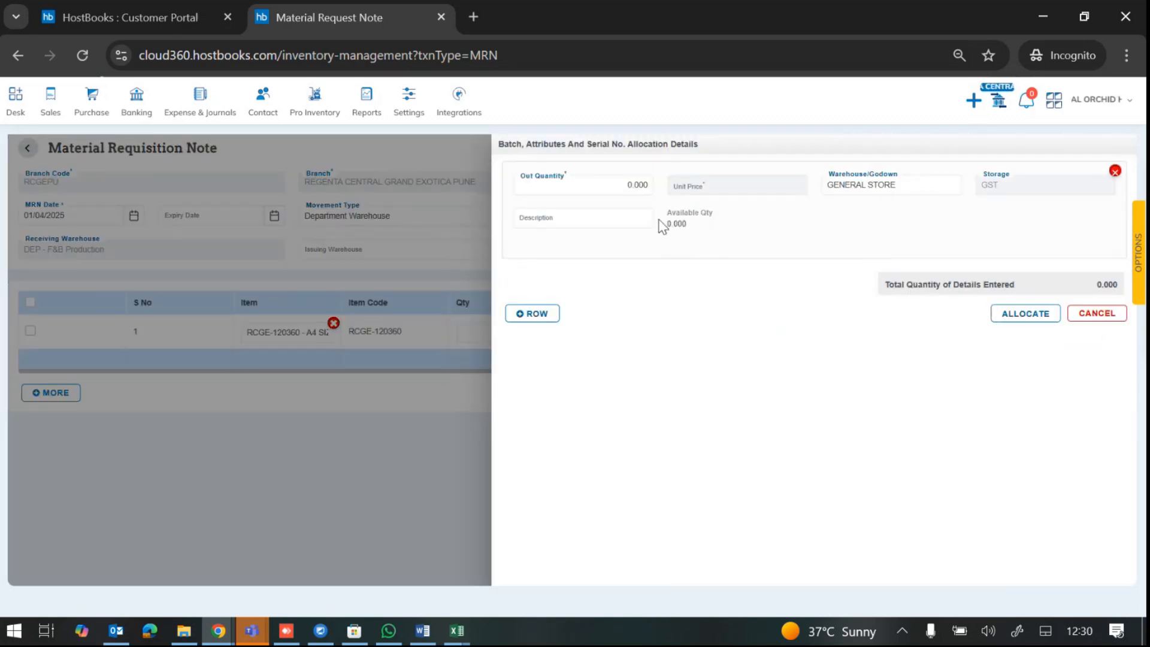
Step: Allocate an out quantity of 1 for the A4 paper line
double_click(677, 224)
click(625, 186)
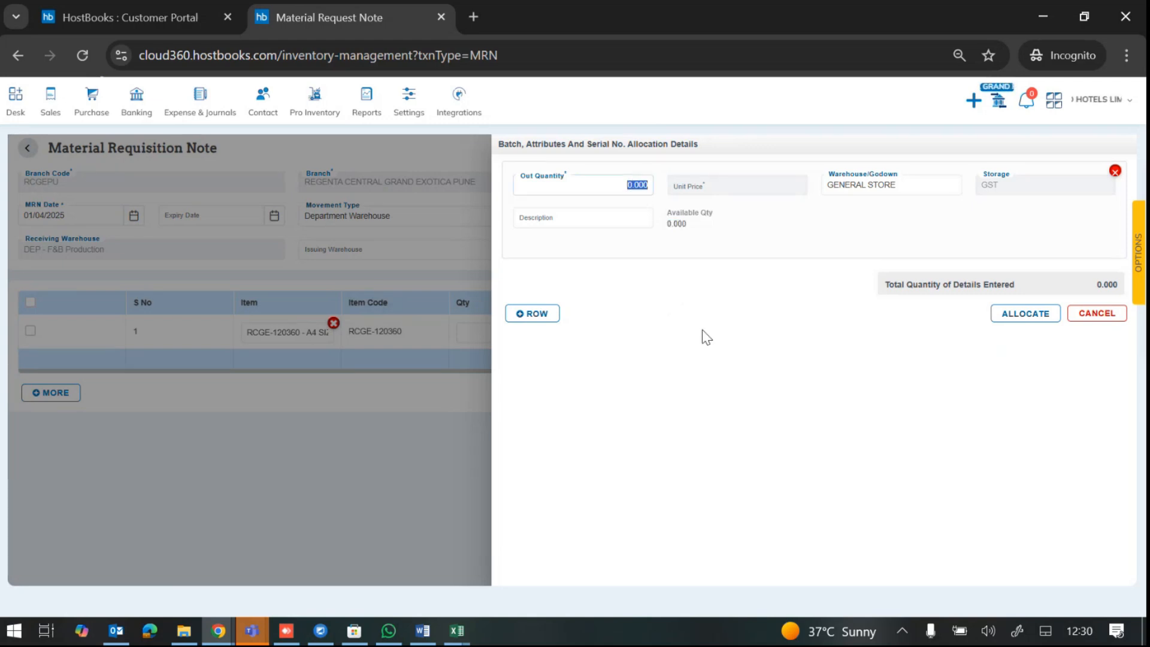
text(1)
click(1024, 314)
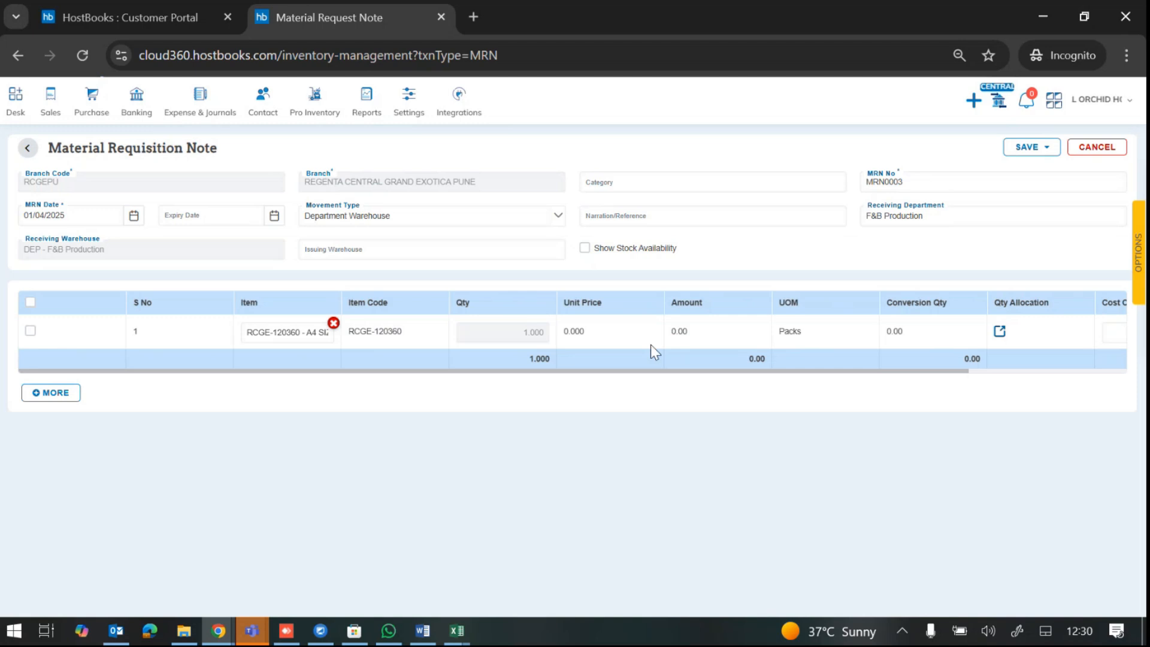
Step: Add three empty item lines and put CHANA DAL on line 2 with 2 allocated
click(51, 393)
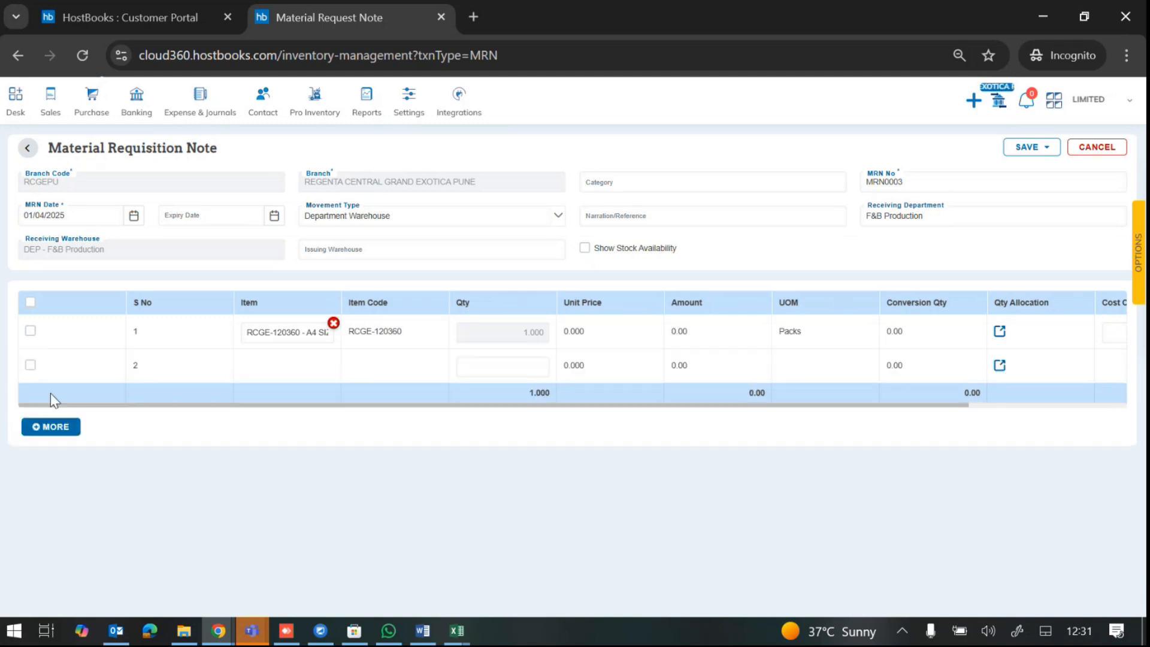
click(53, 427)
click(48, 461)
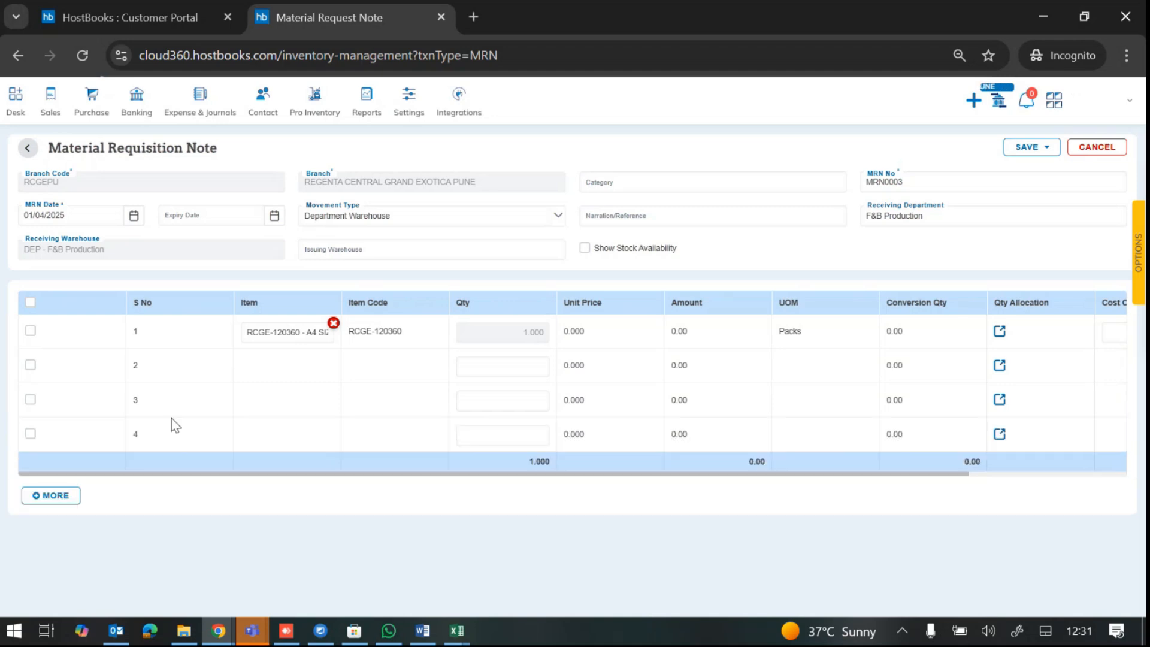
click(270, 367)
click(270, 367)
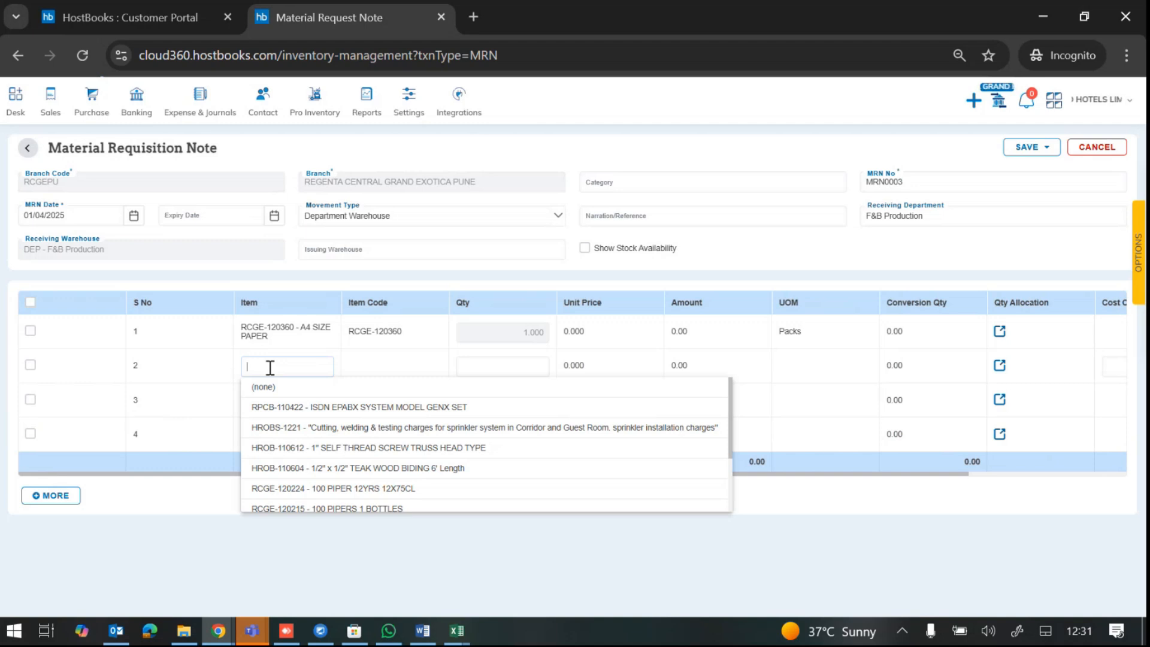
text(DAL)
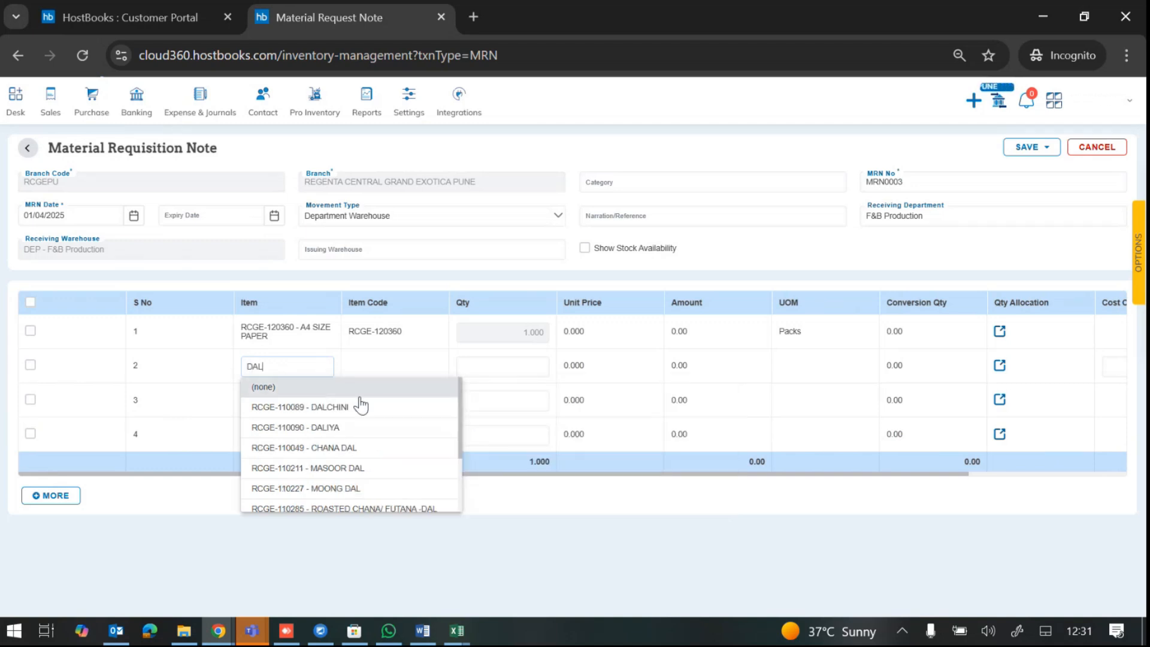
click(372, 447)
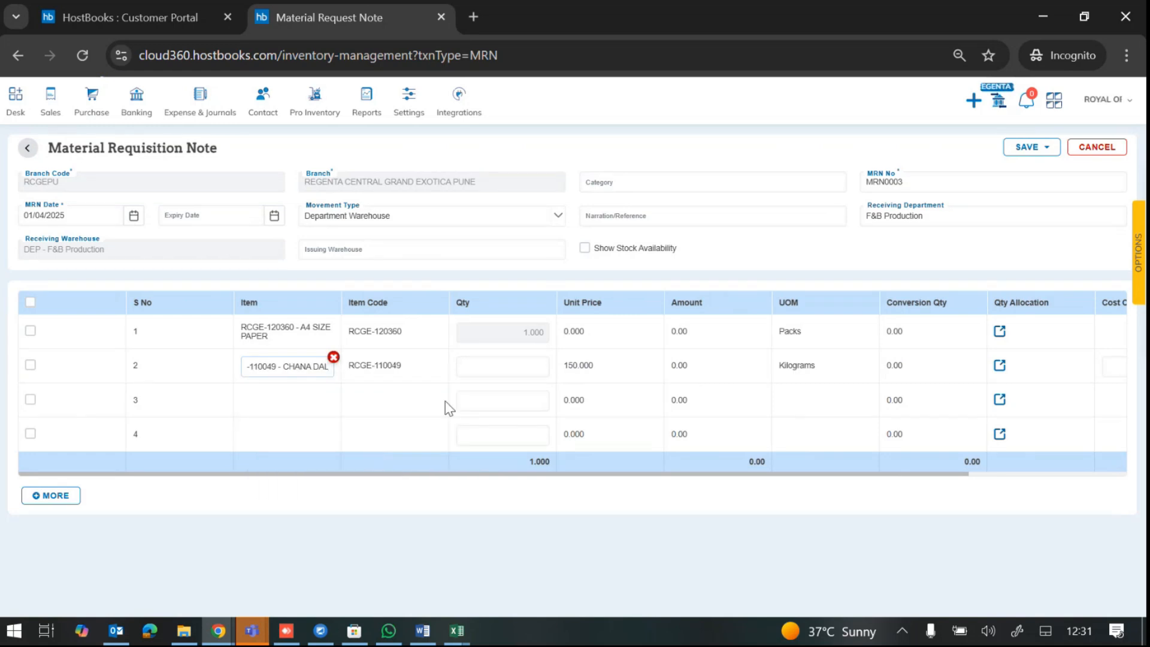
drag(564, 366, 596, 375)
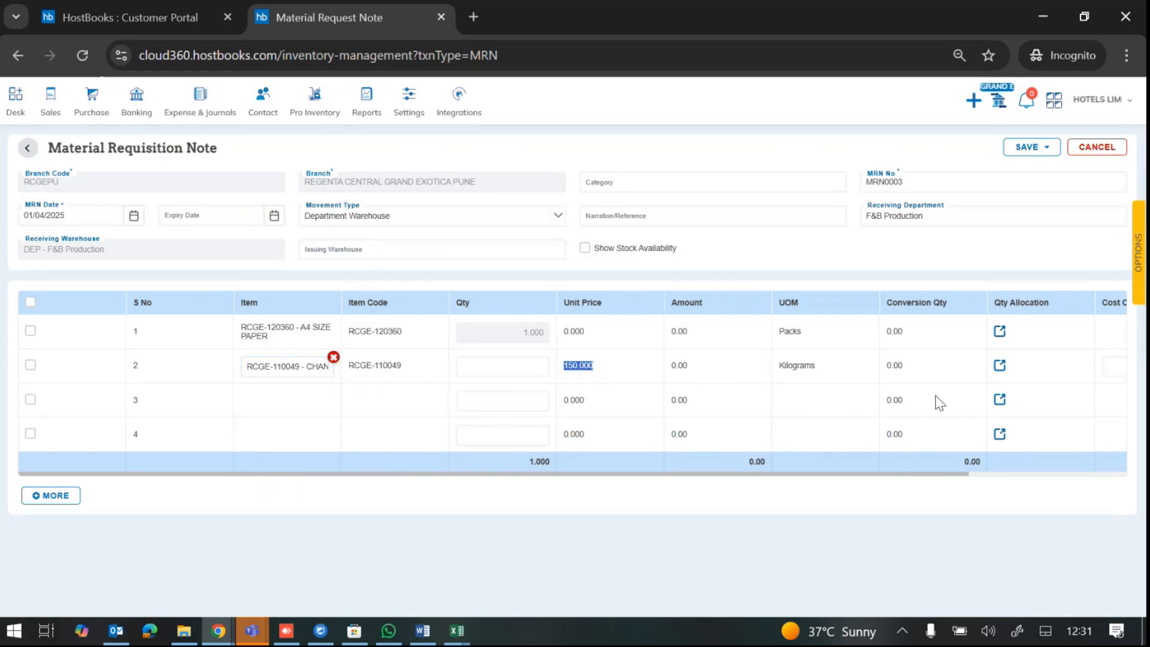
click(1000, 367)
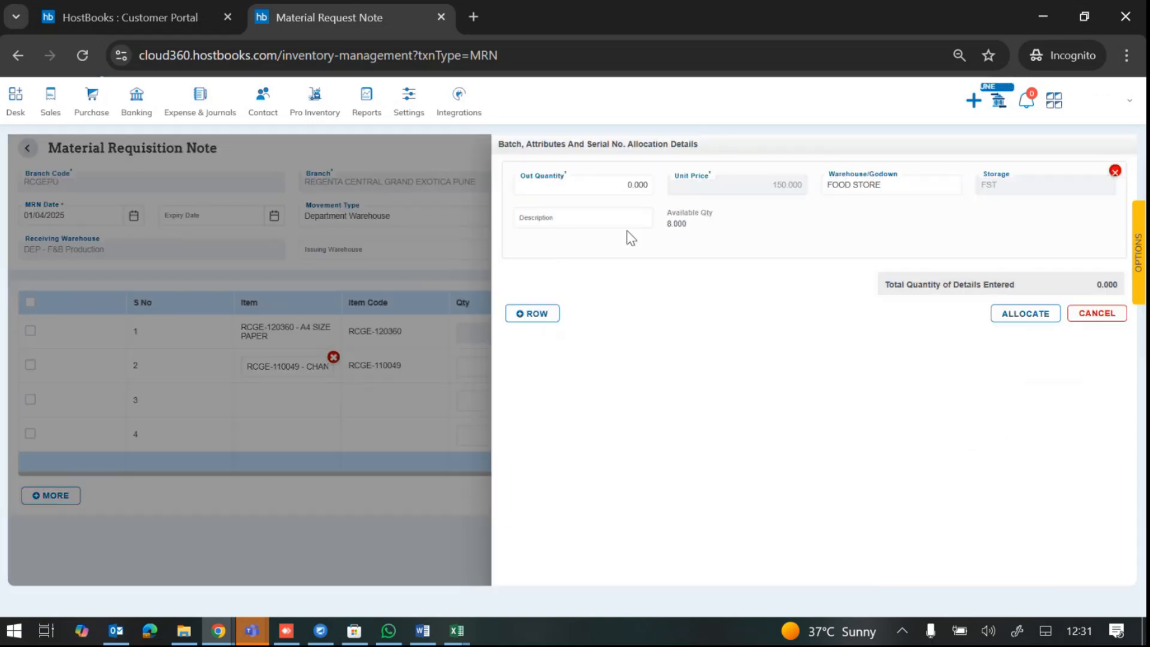
double_click(675, 223)
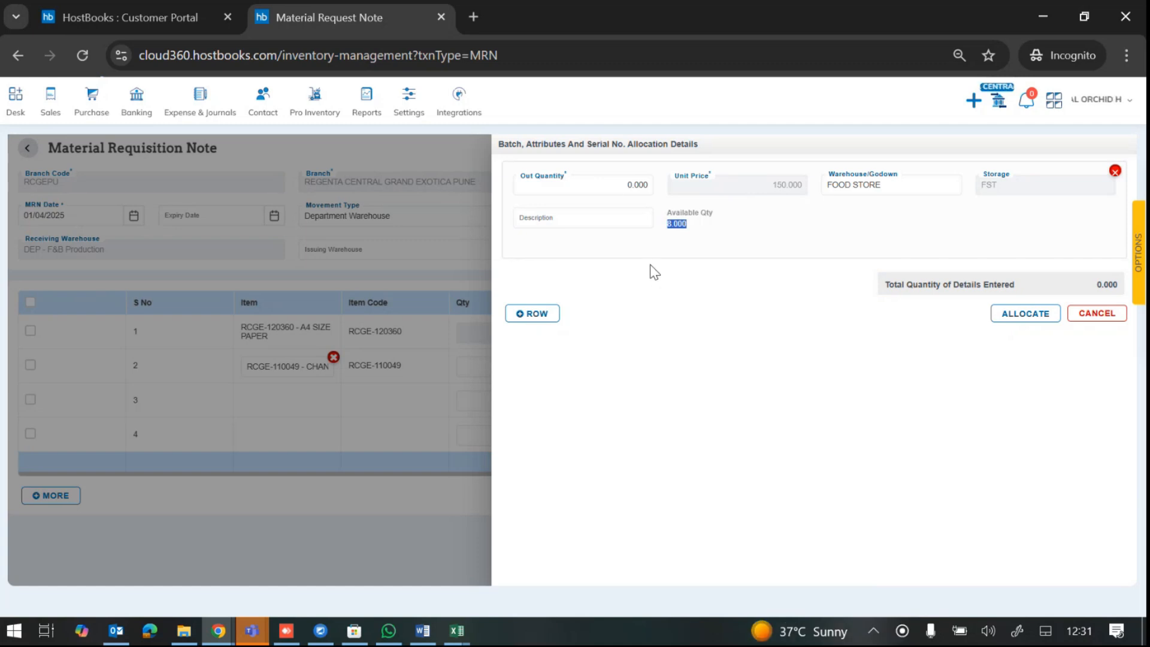
click(611, 183)
text(2)
click(1024, 314)
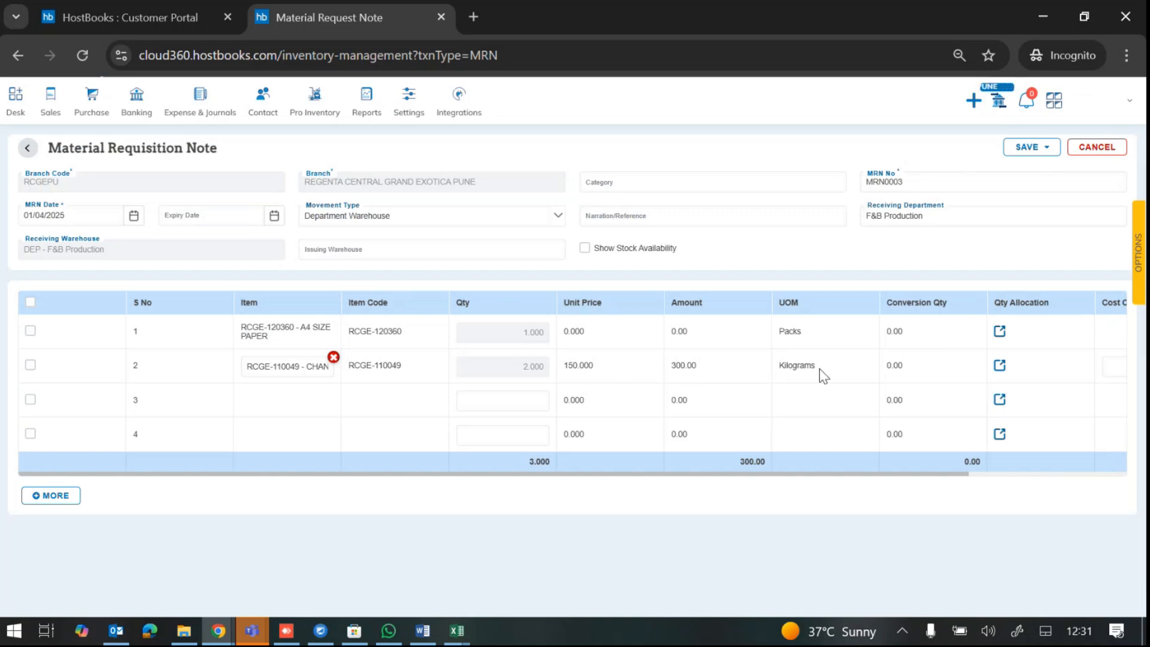
Step: Put EVEREST CHAT MASALA on line 3 with a quantity of 1, then begin row 4
click(286, 397)
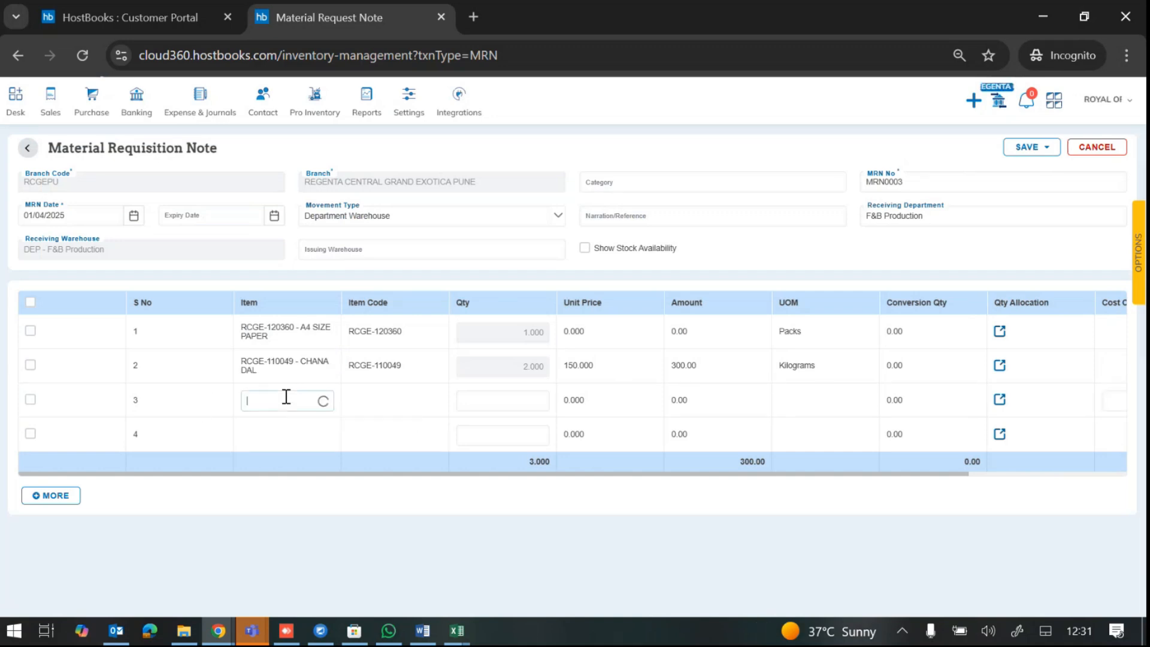
text(MASALA)
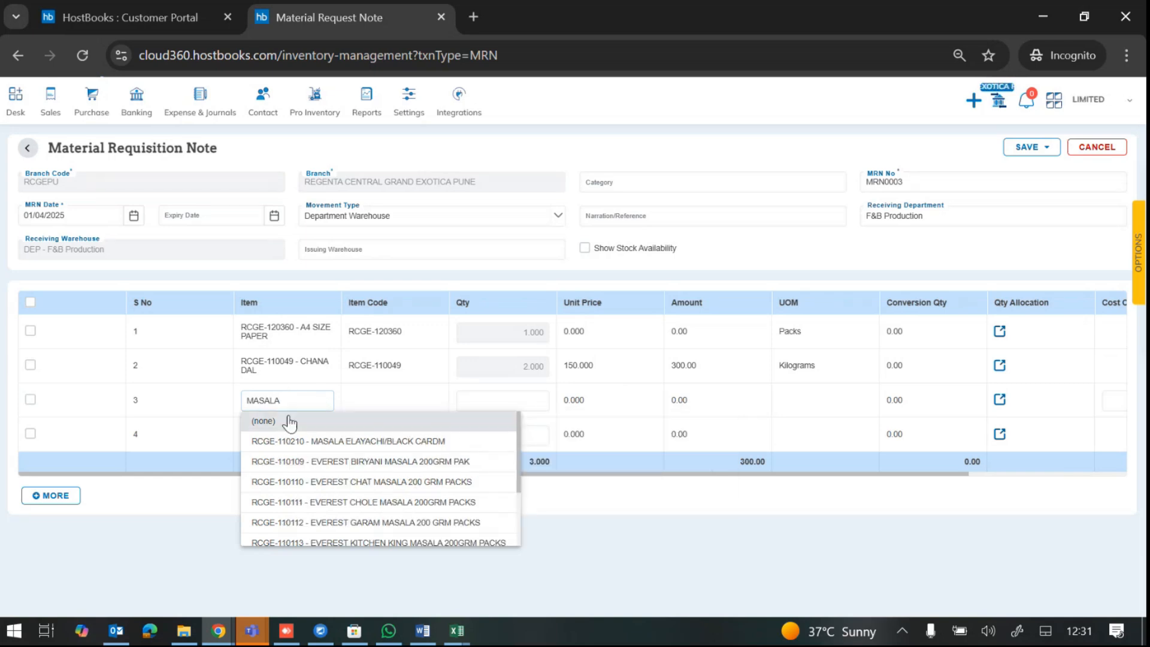
click(418, 482)
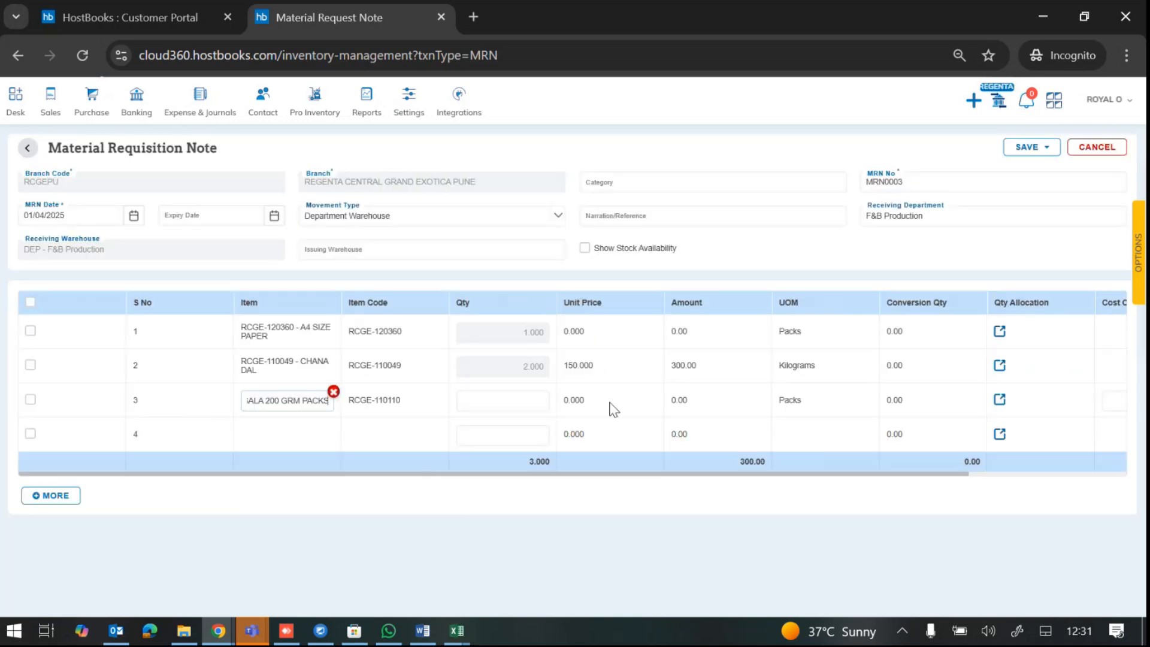
click(566, 400)
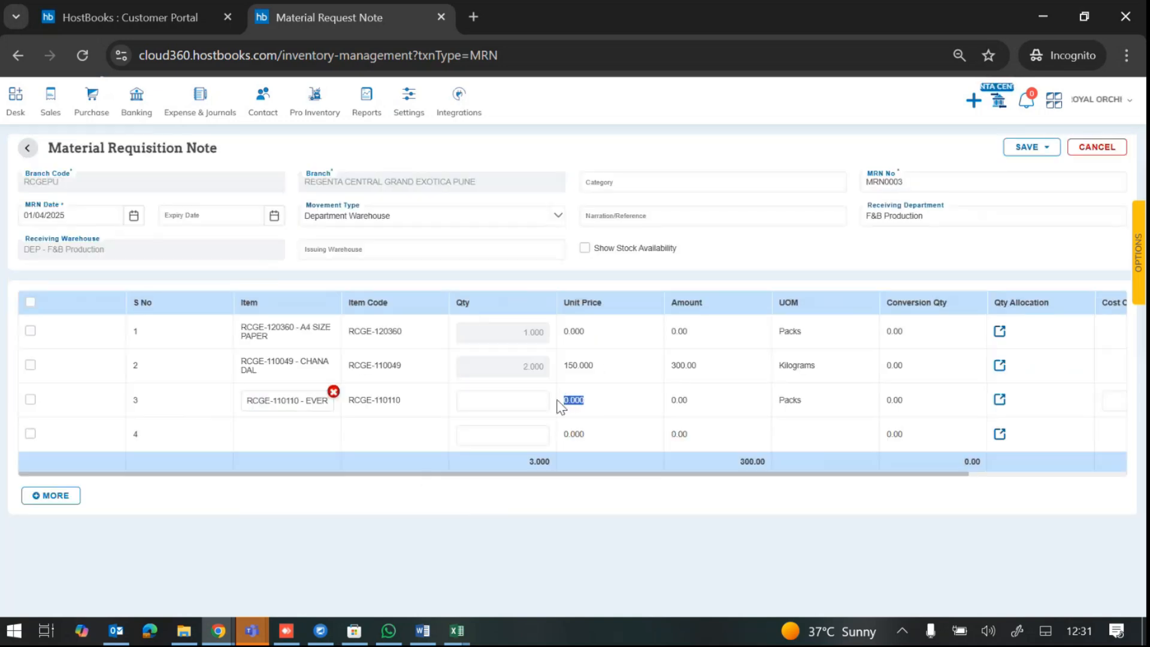
click(999, 400)
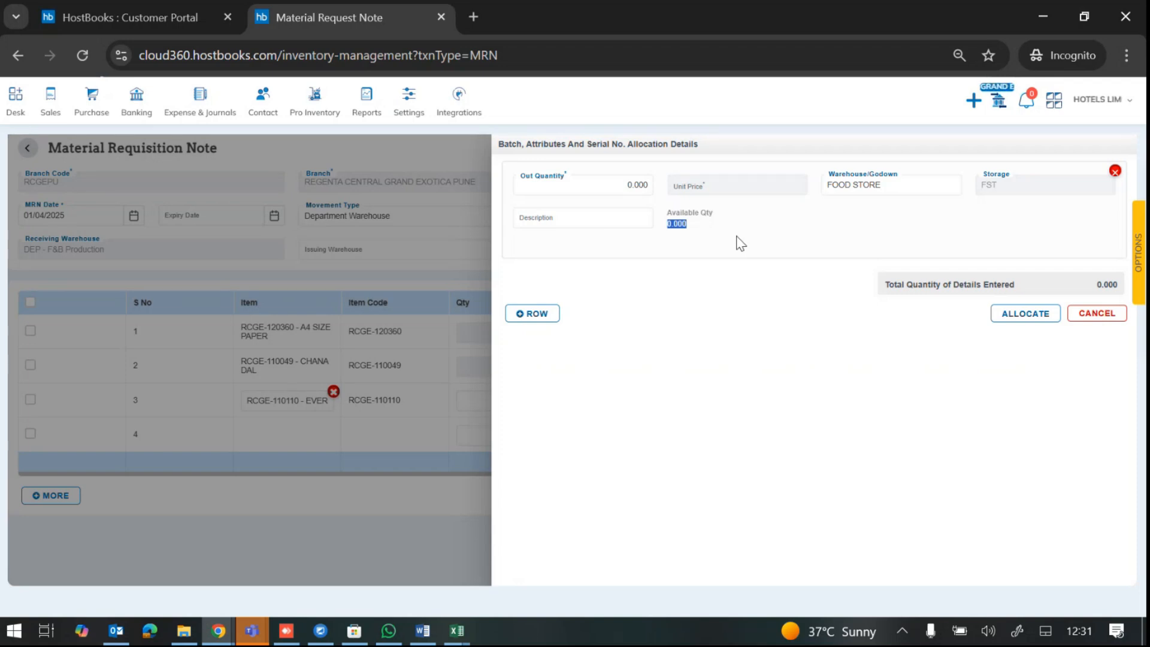
click(622, 189)
text(1)
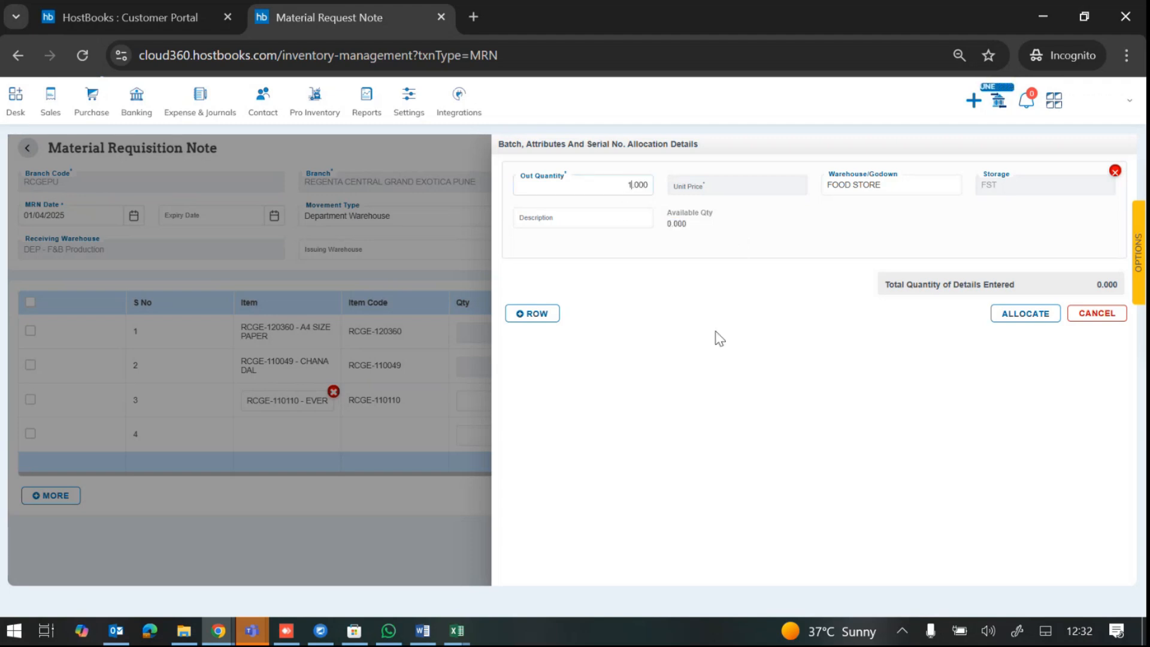
click(1005, 319)
click(269, 444)
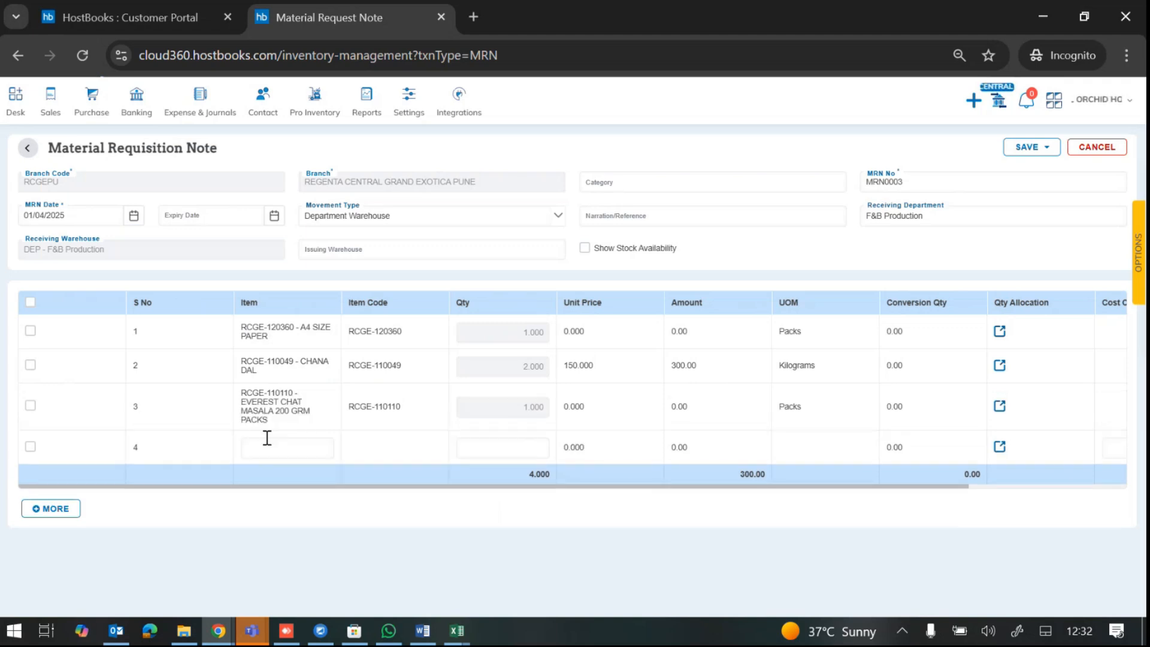
Step: Add RCGE-110010 - ATTA on row 4 and allocate a quantity of 2
click(275, 450)
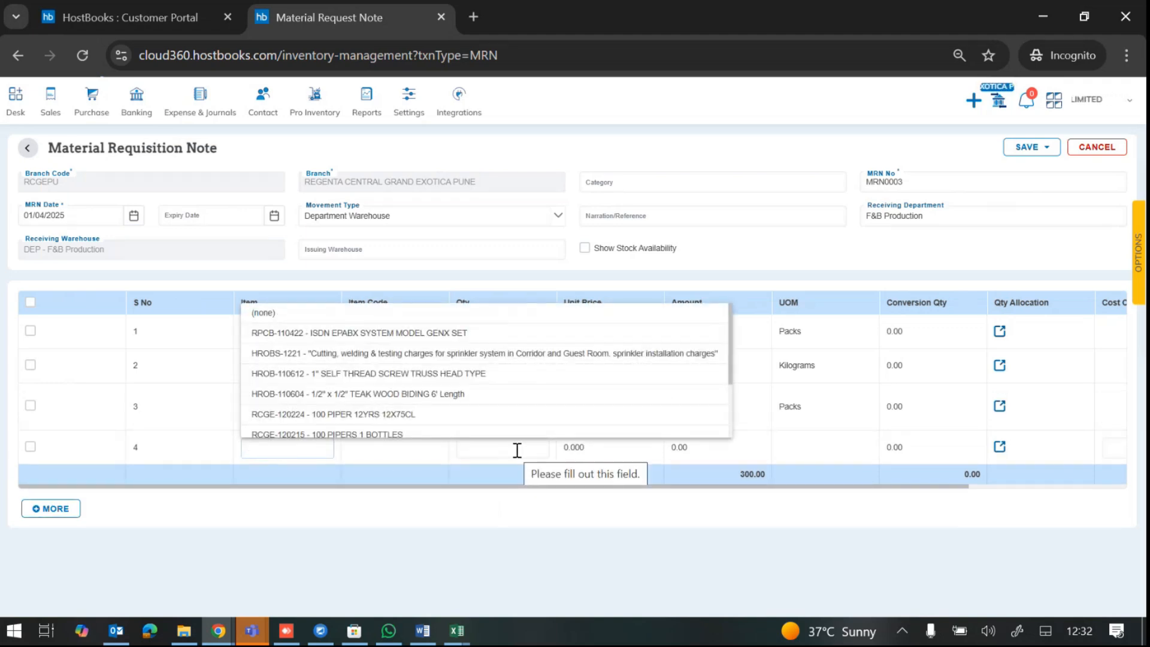
text(ATTA)
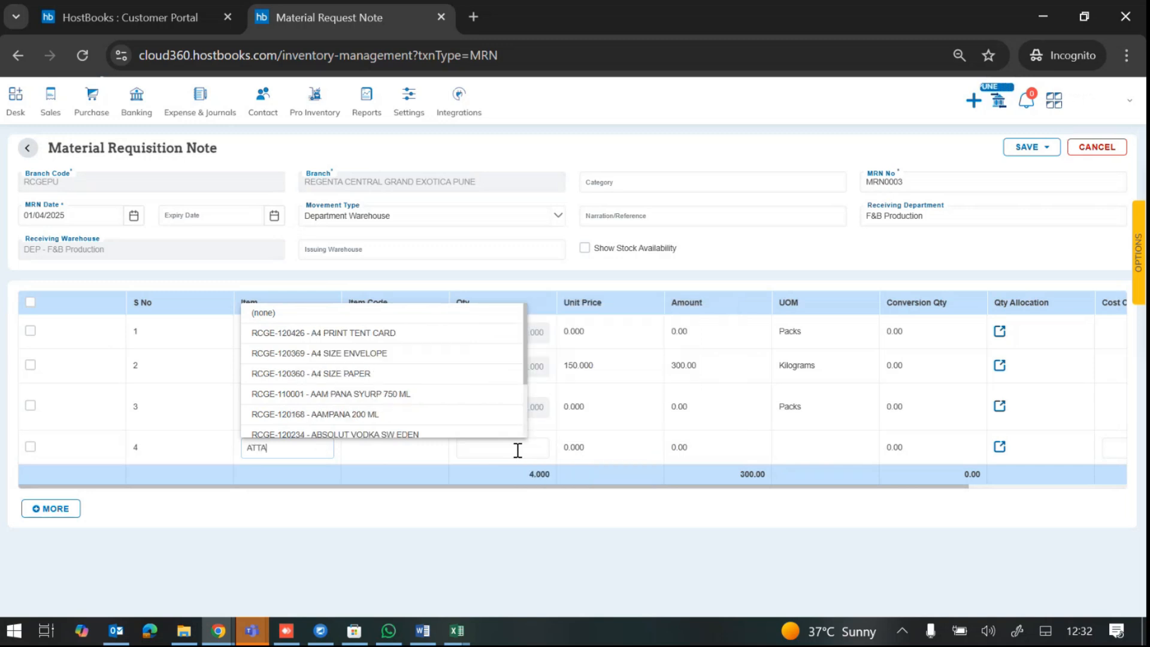
click(331, 334)
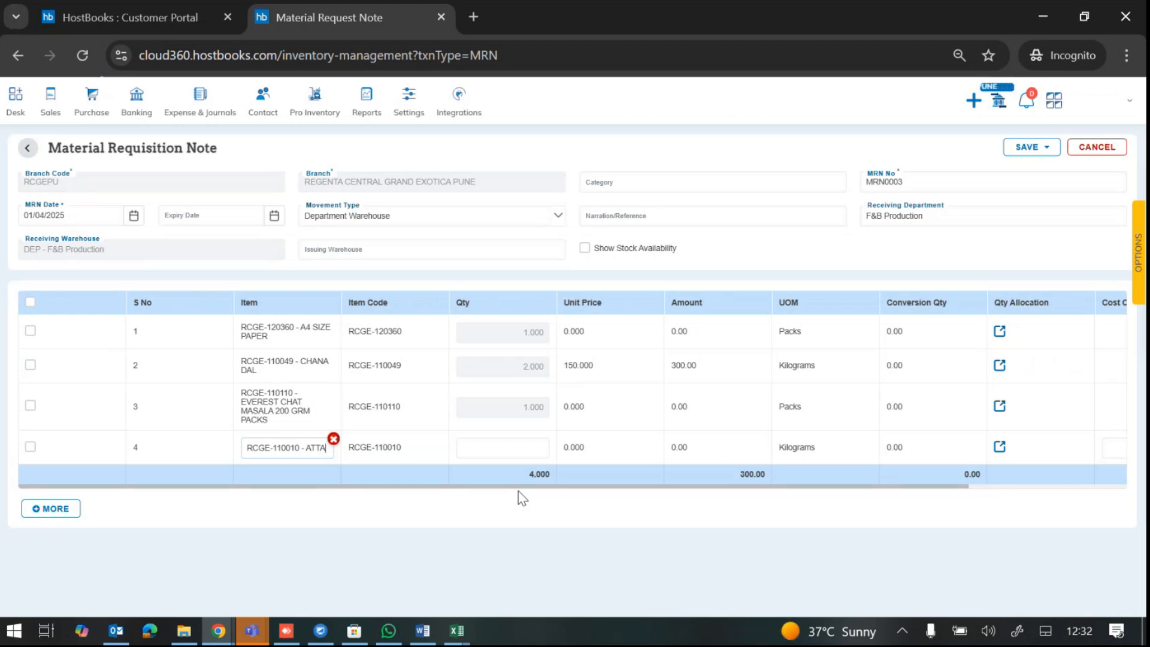
click(999, 446)
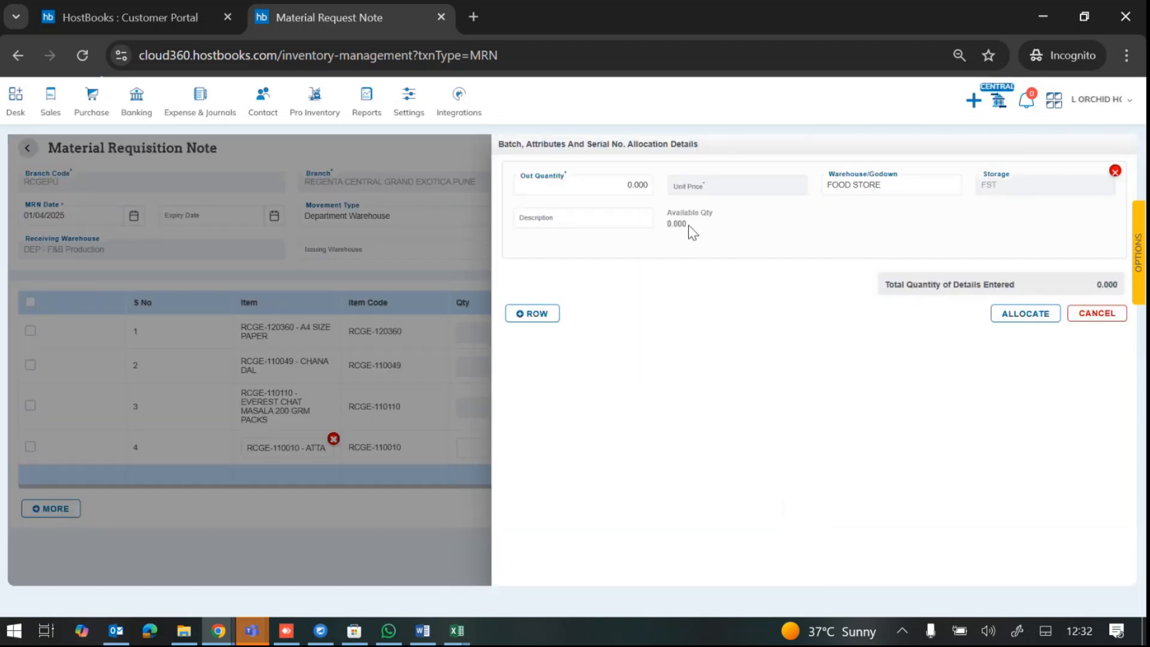
drag(688, 224, 647, 214)
click(621, 182)
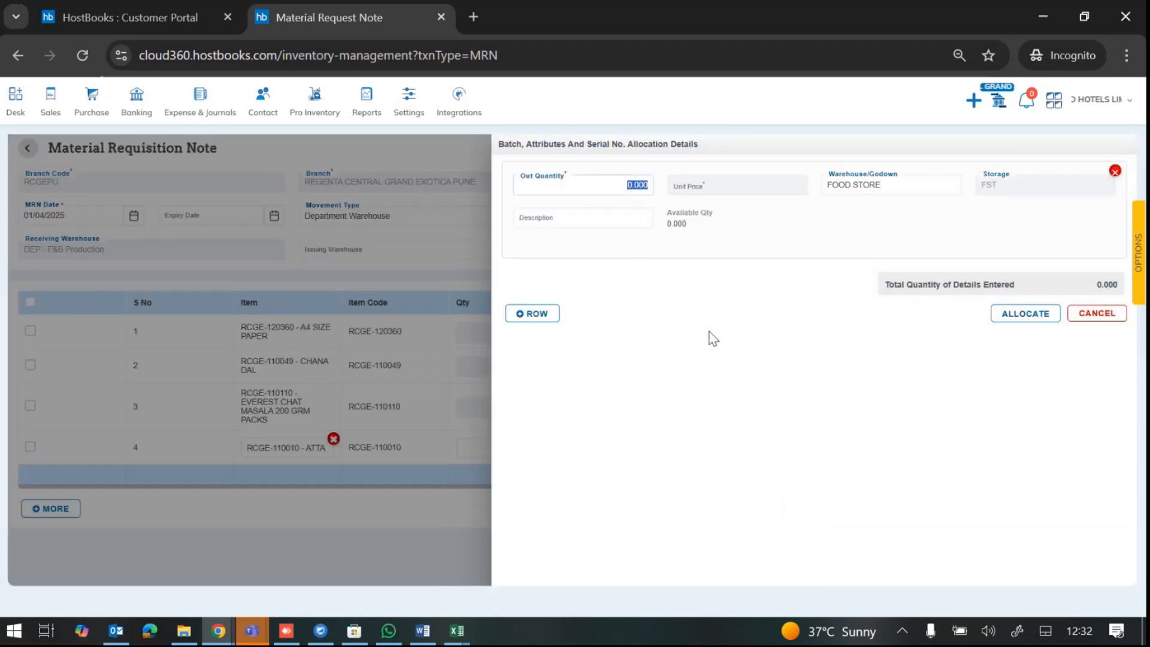
text(2)
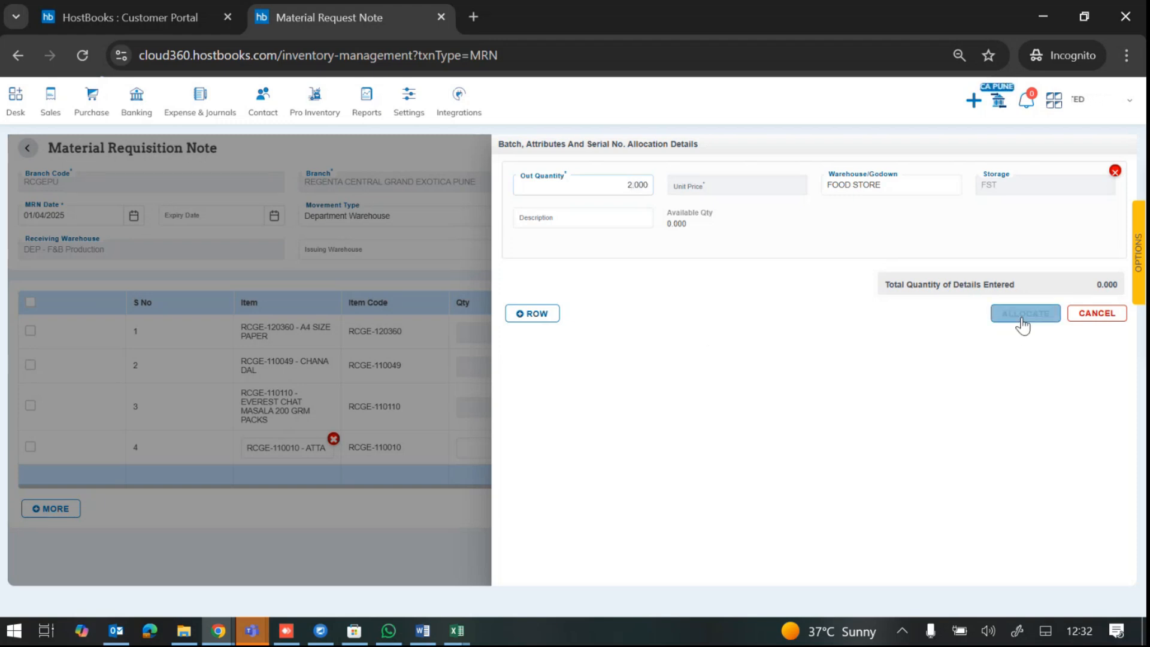
click(1022, 324)
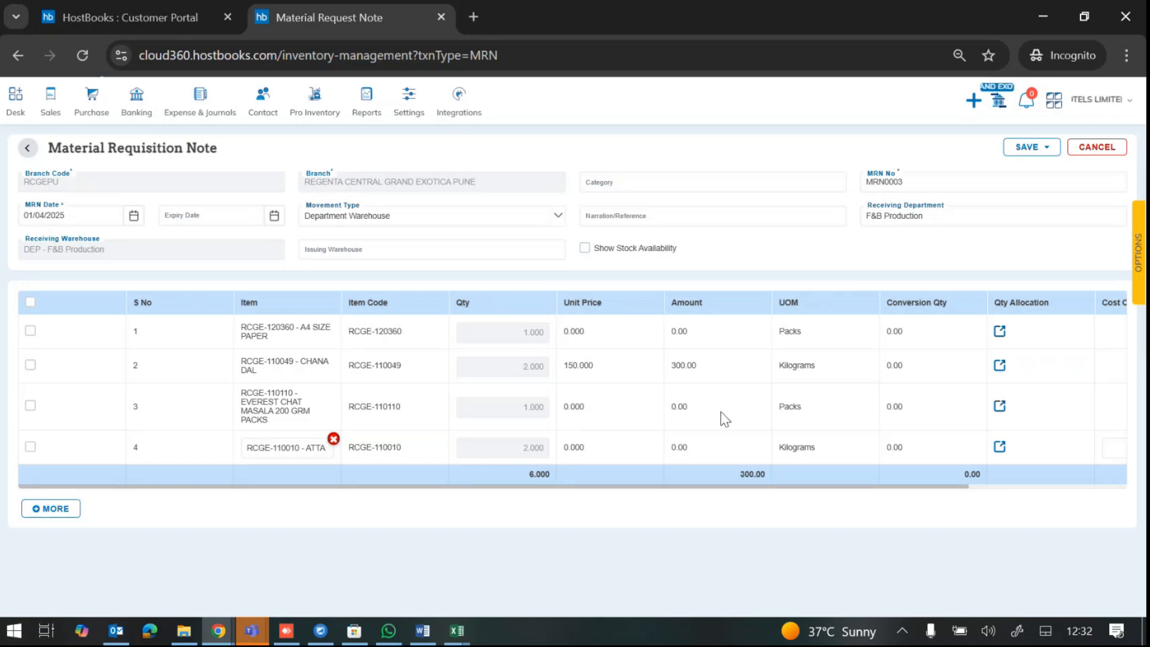
click(1045, 149)
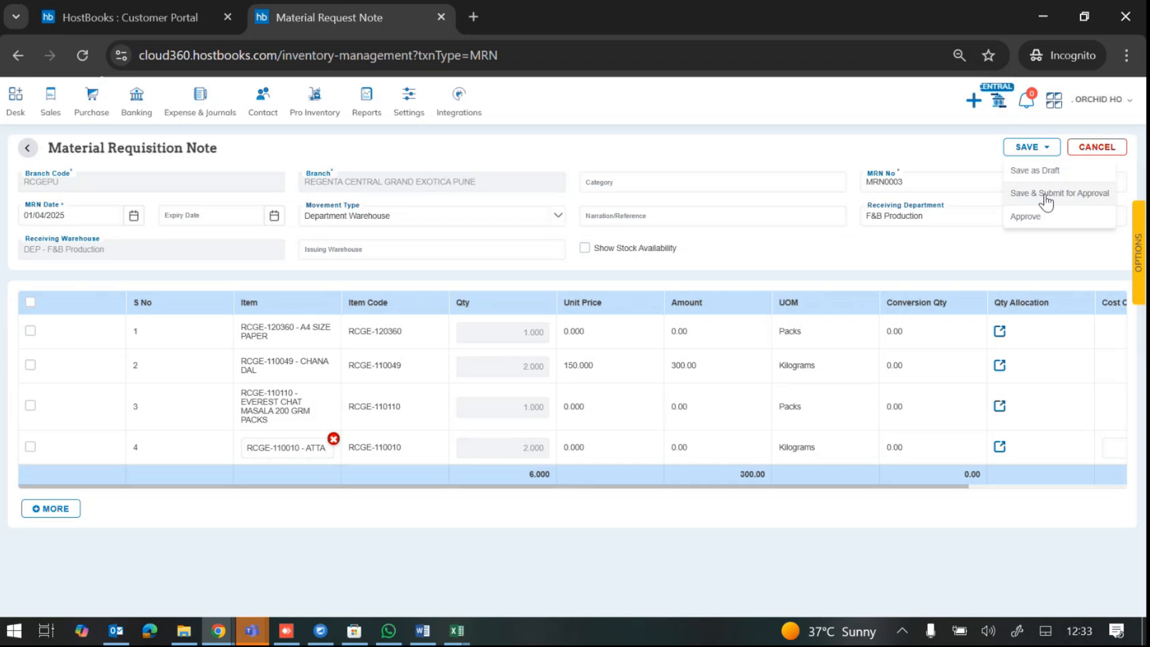
Step: Choose Save & Submit for Approval, which fails with cost center errors on all four items
click(1046, 194)
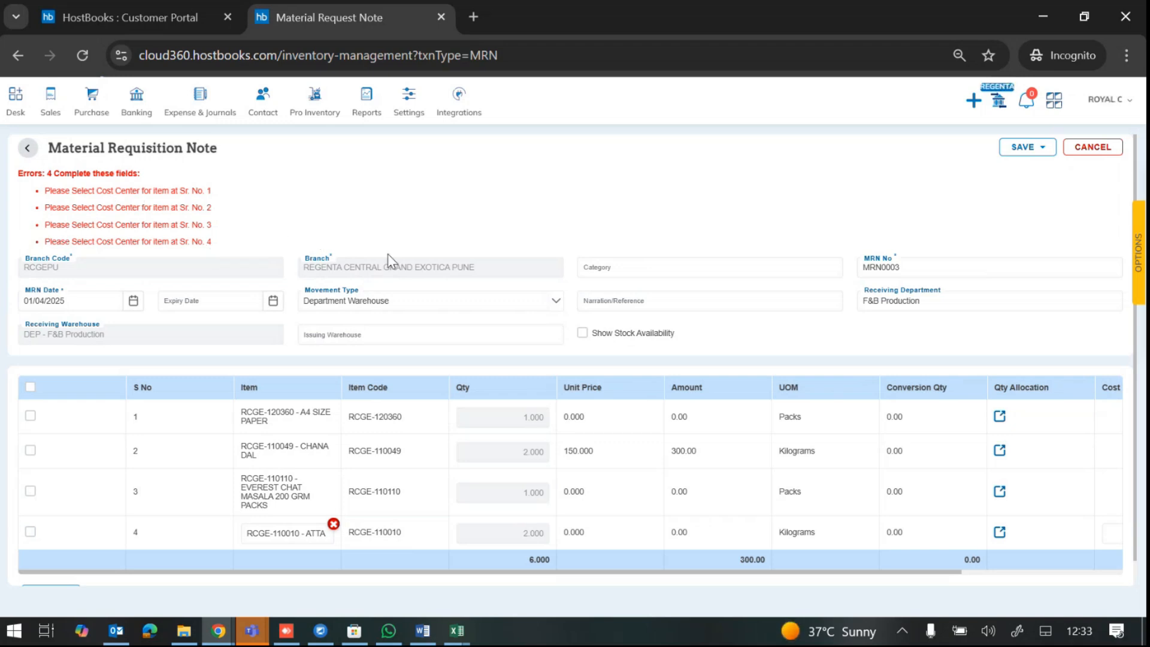
Step: Set the first item's cost center to Main Kitchen
scroll(724, 539, right, 2)
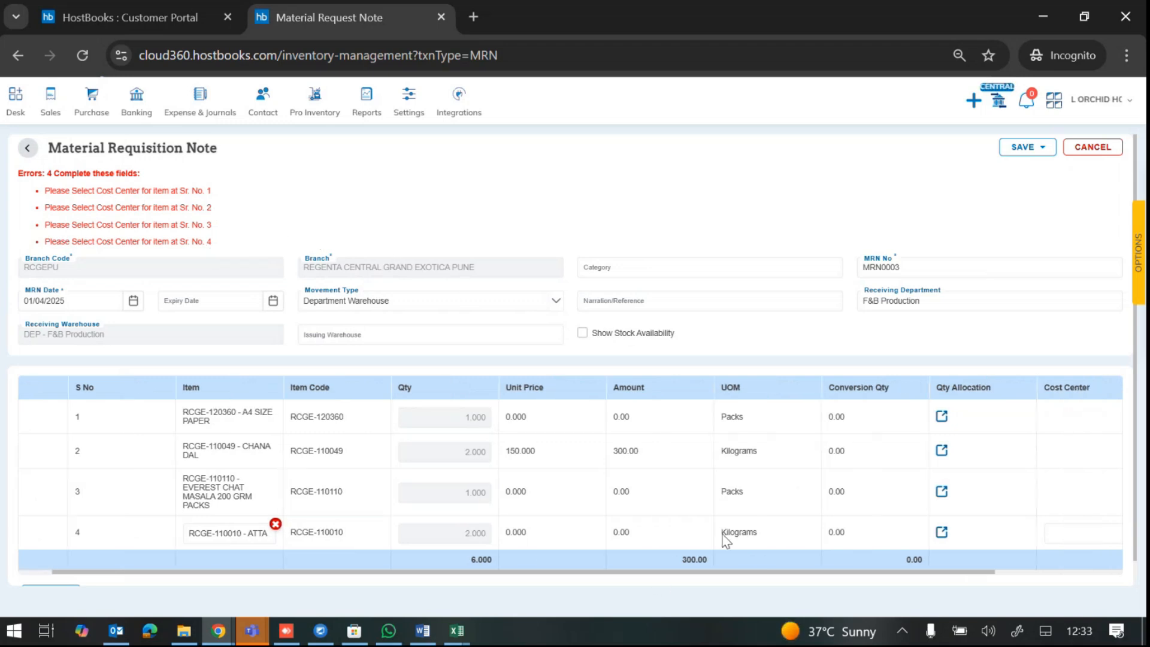
scroll(726, 539, right, 4)
click(962, 410)
click(962, 410)
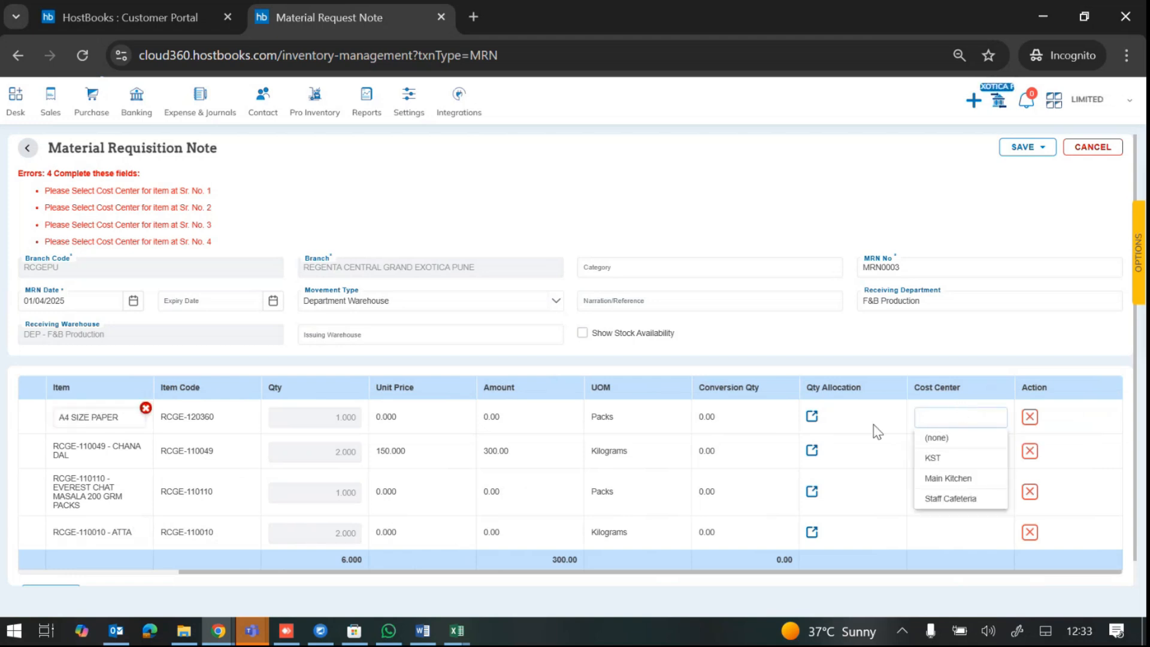
scroll(876, 431, down, 1)
scroll(898, 437, up, 1)
scroll(924, 443, down, 1)
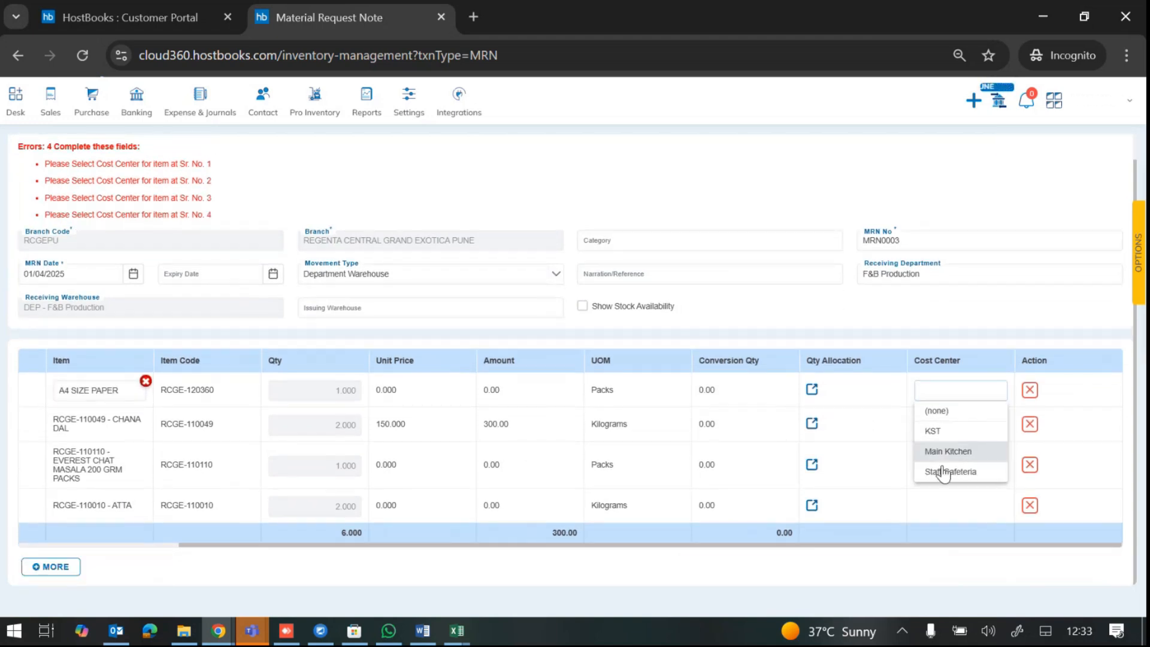
click(947, 453)
Step: Give lines 2 and 3 Main Kitchen and the ATTA line Staff Cafeteria, then add a fifth line
click(927, 422)
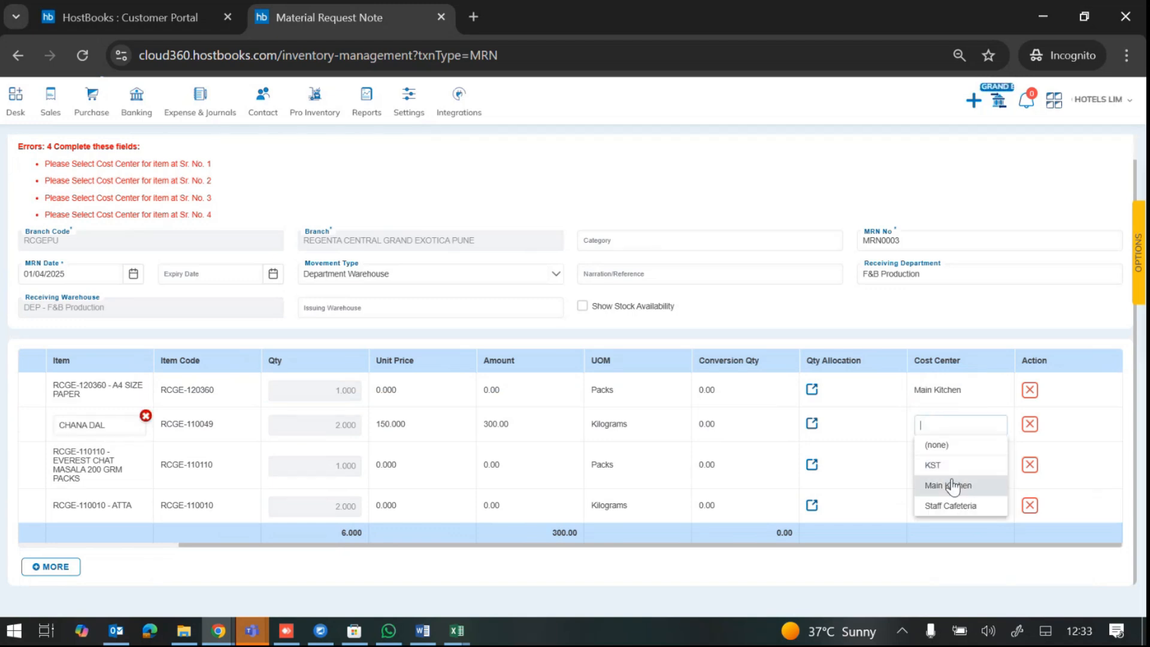
click(955, 484)
click(940, 465)
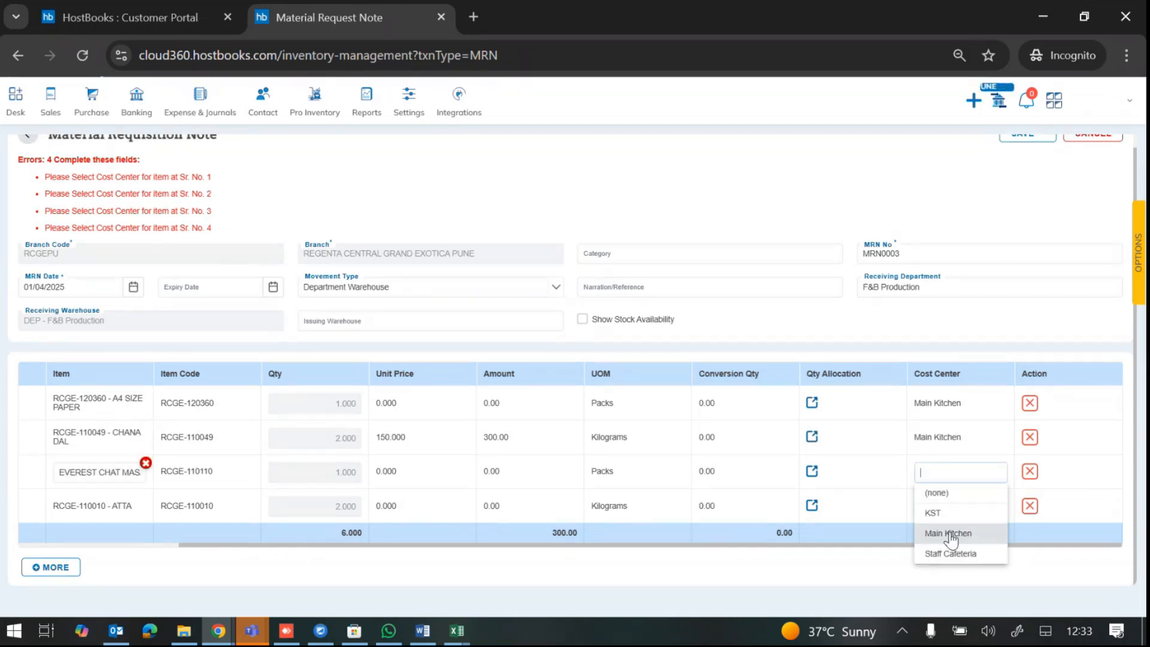
click(951, 534)
click(943, 511)
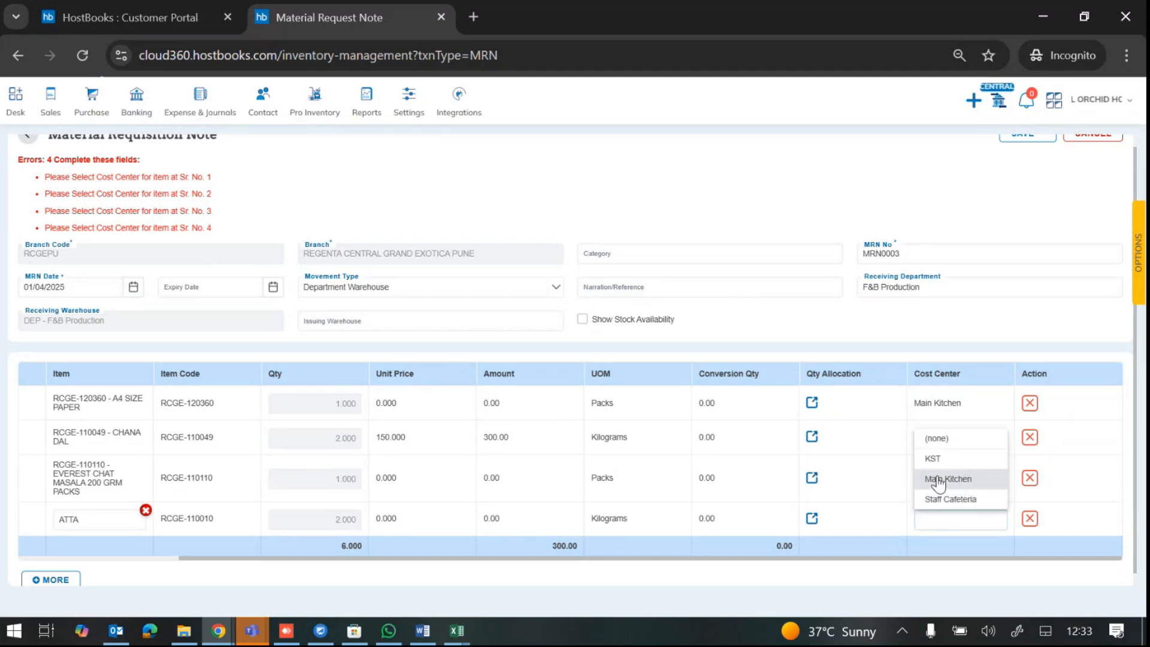
click(951, 499)
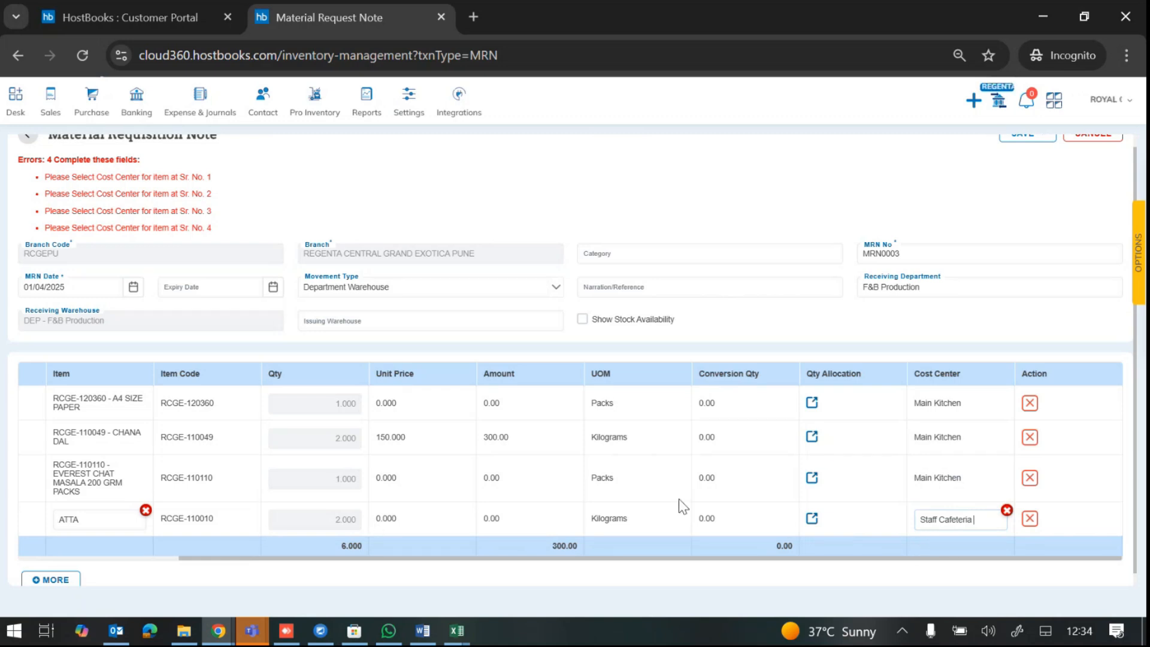
scroll(674, 489, down, 1)
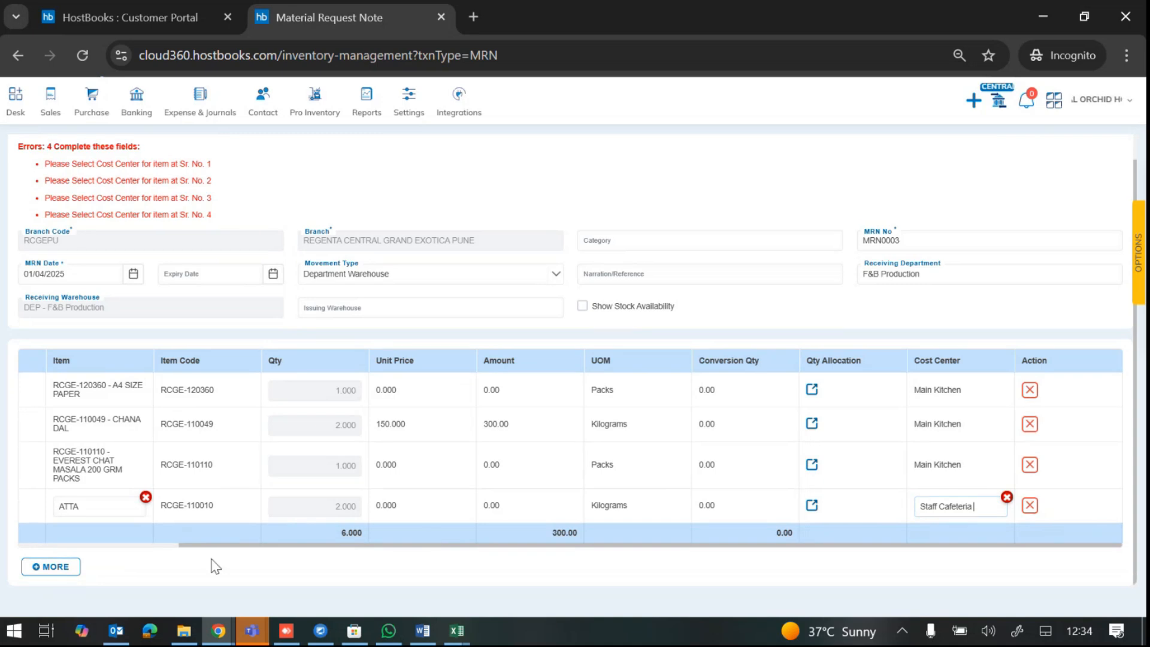
click(66, 569)
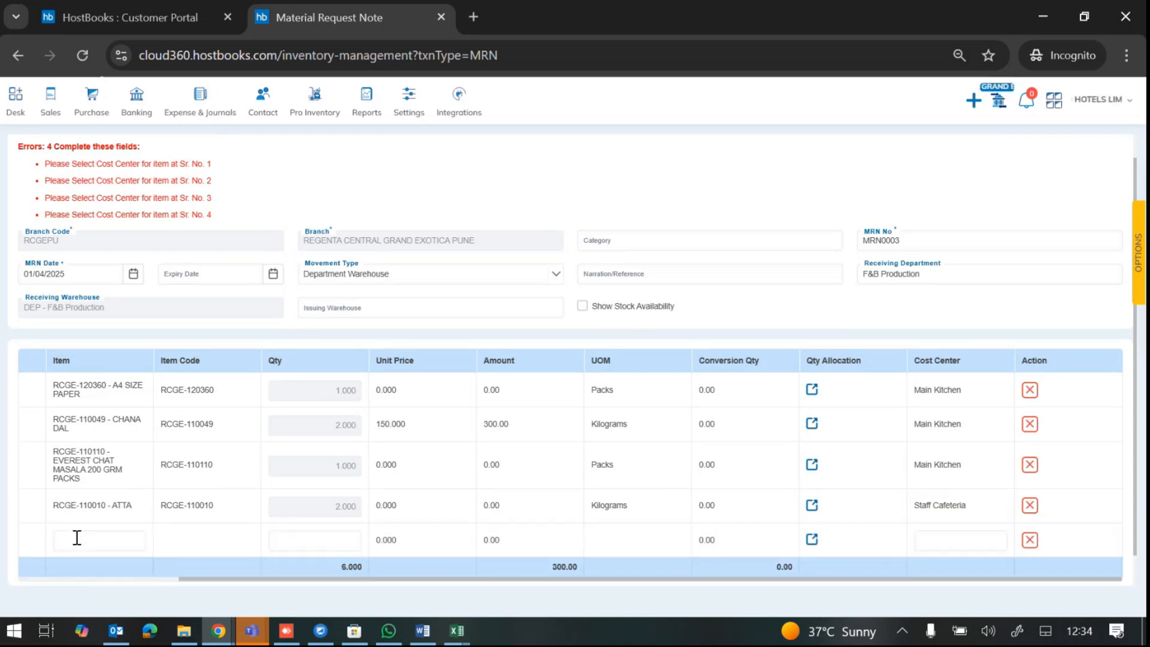
Step: Add RCGE-110010 - ATTA as a fifth line and allocate it a quantity of 10
click(77, 537)
text(ATTA)
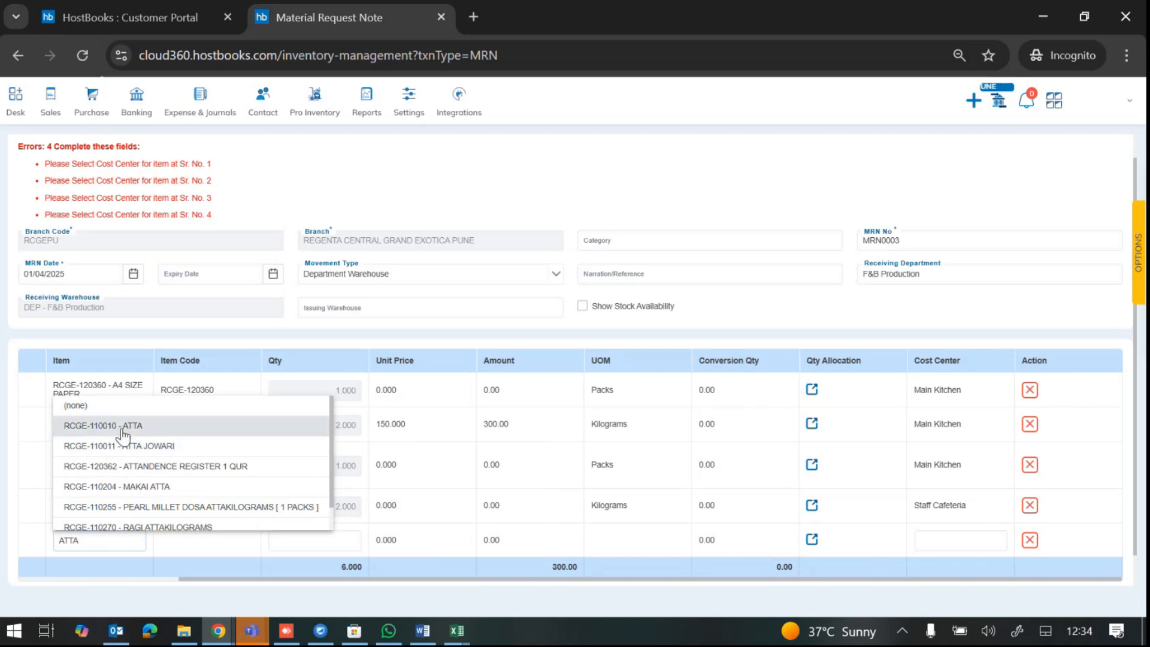
click(135, 441)
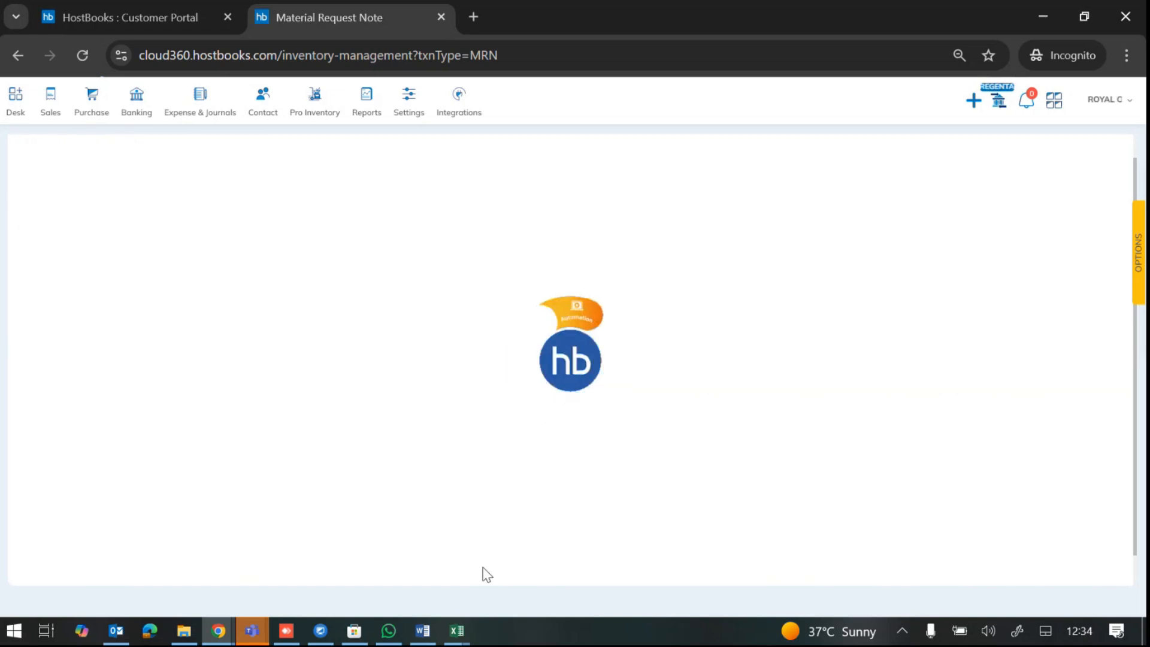
click(810, 538)
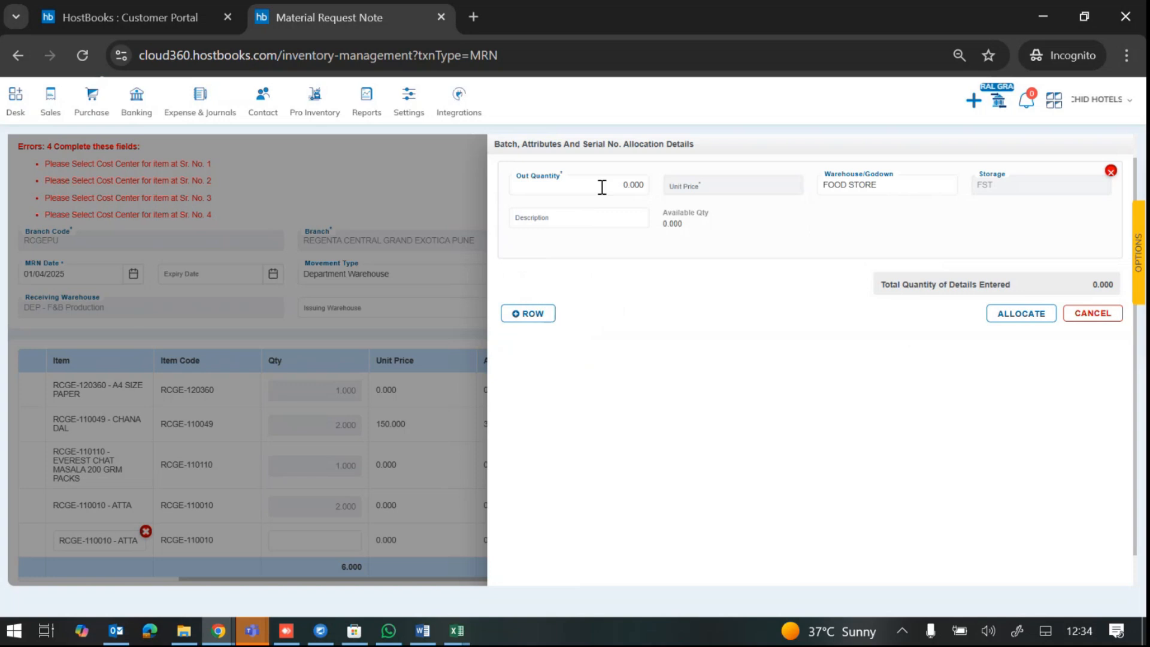
click(601, 186)
text(10)
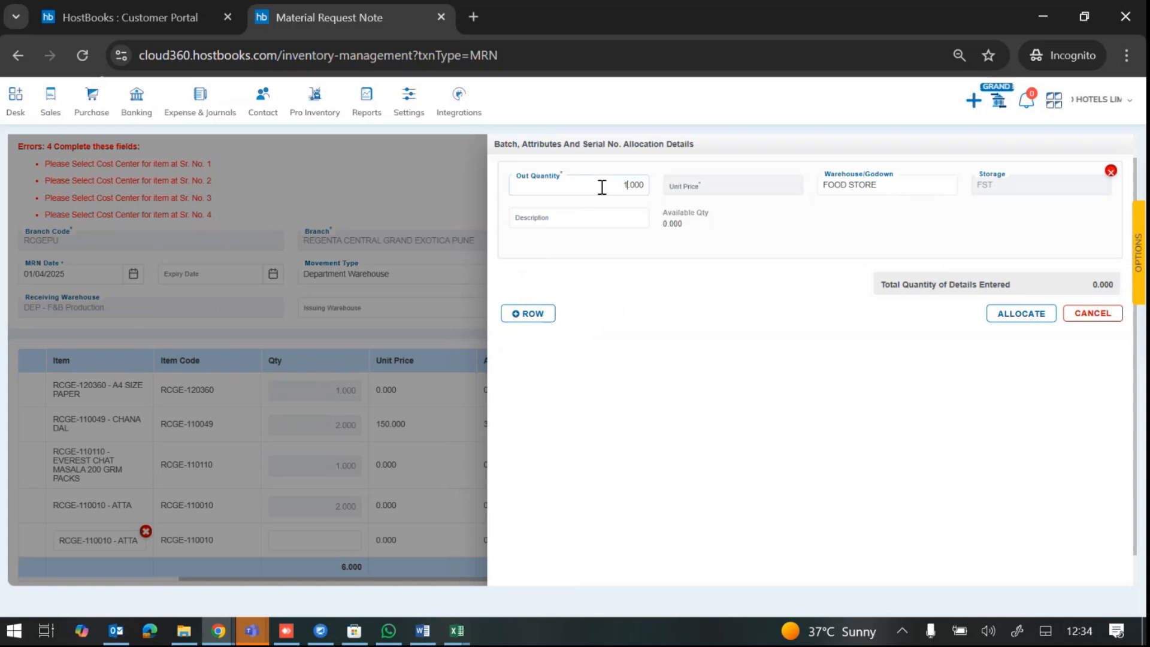
click(1017, 312)
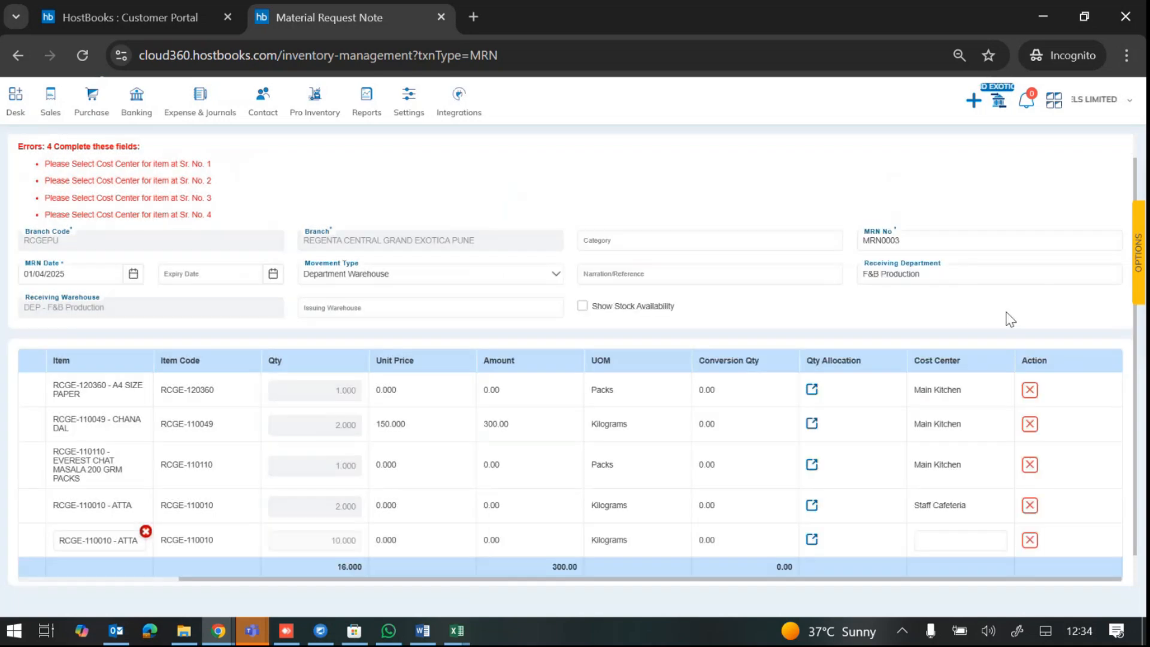
Step: Set the ATTA line's cost center to Main Kitchen
click(940, 539)
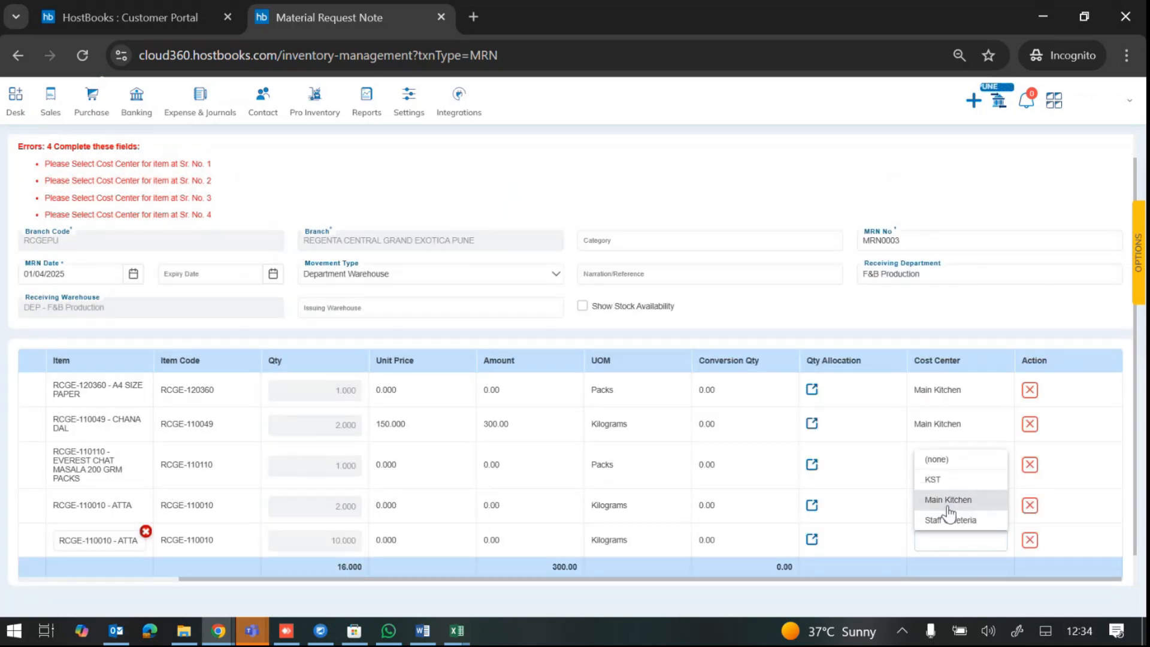
click(946, 500)
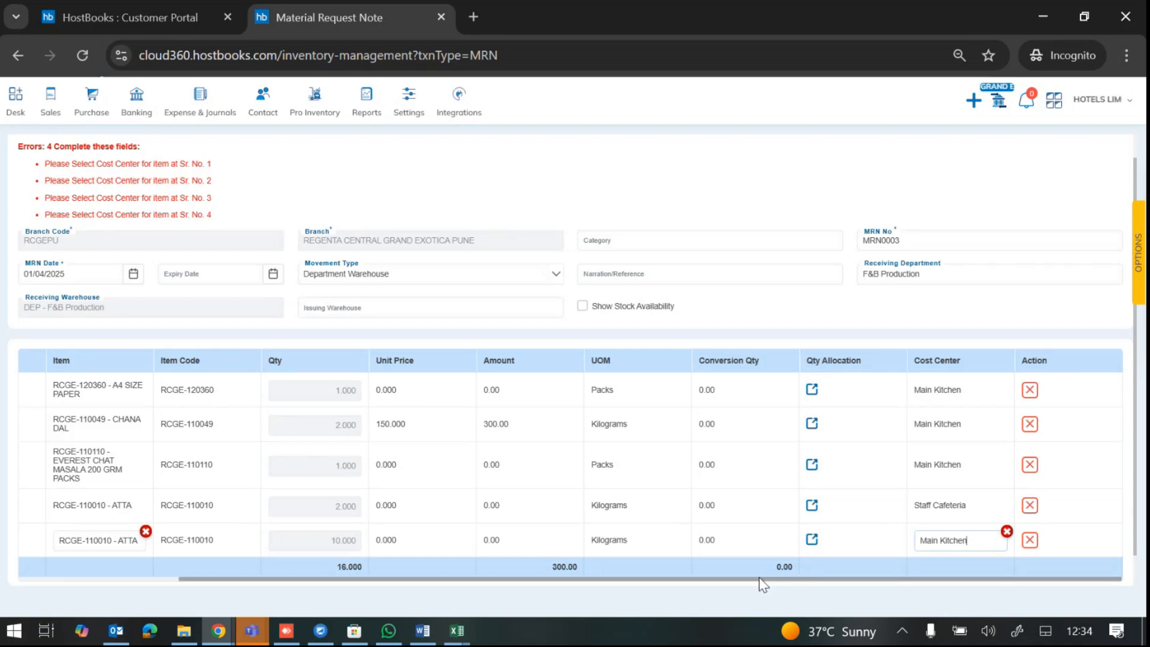
scroll(759, 578, down, 1)
scroll(772, 562, up, 2)
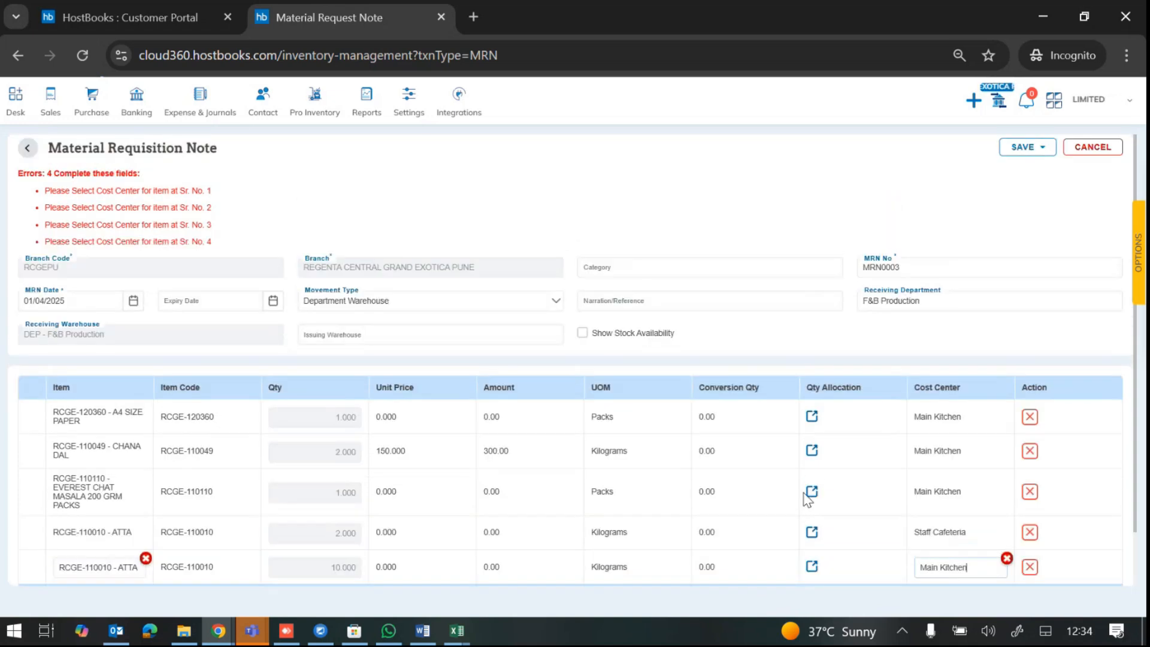
click(1028, 147)
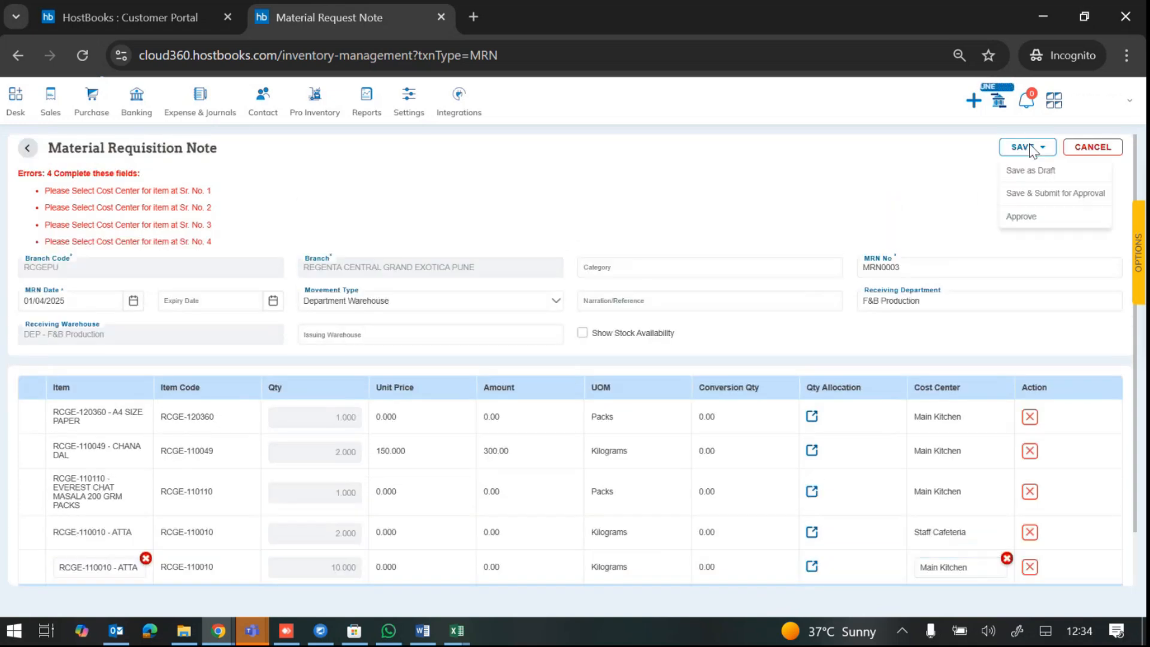
Step: Save & Submit the note for approval and confirm MRN0003 shows Pending Approval in the list
click(1029, 193)
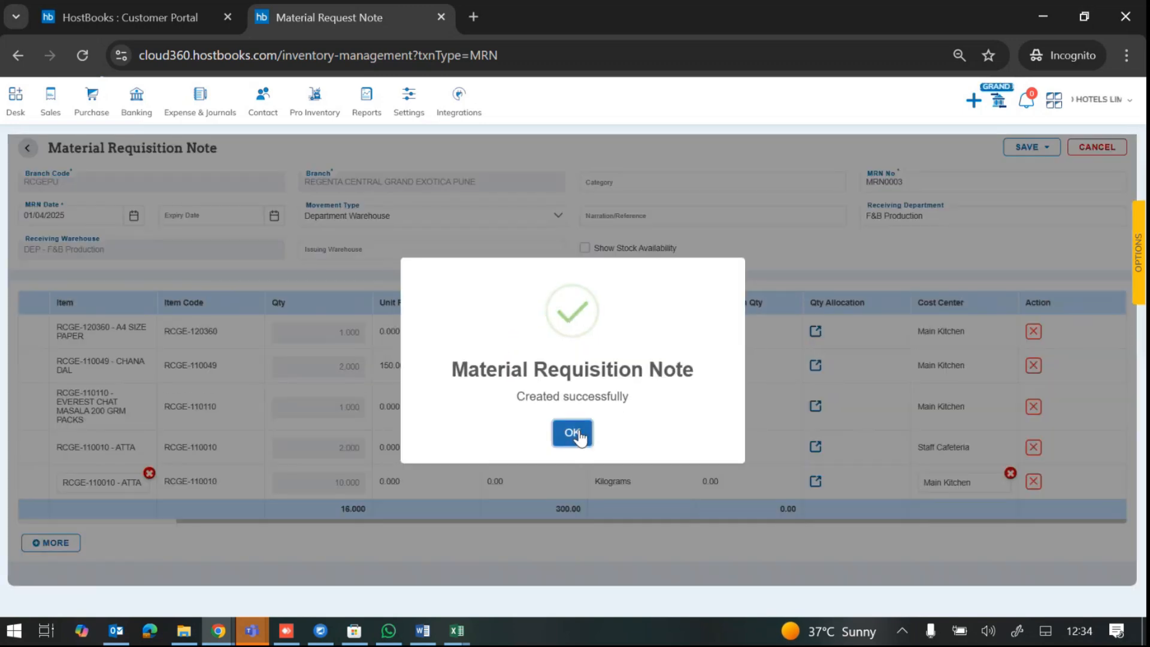
click(570, 431)
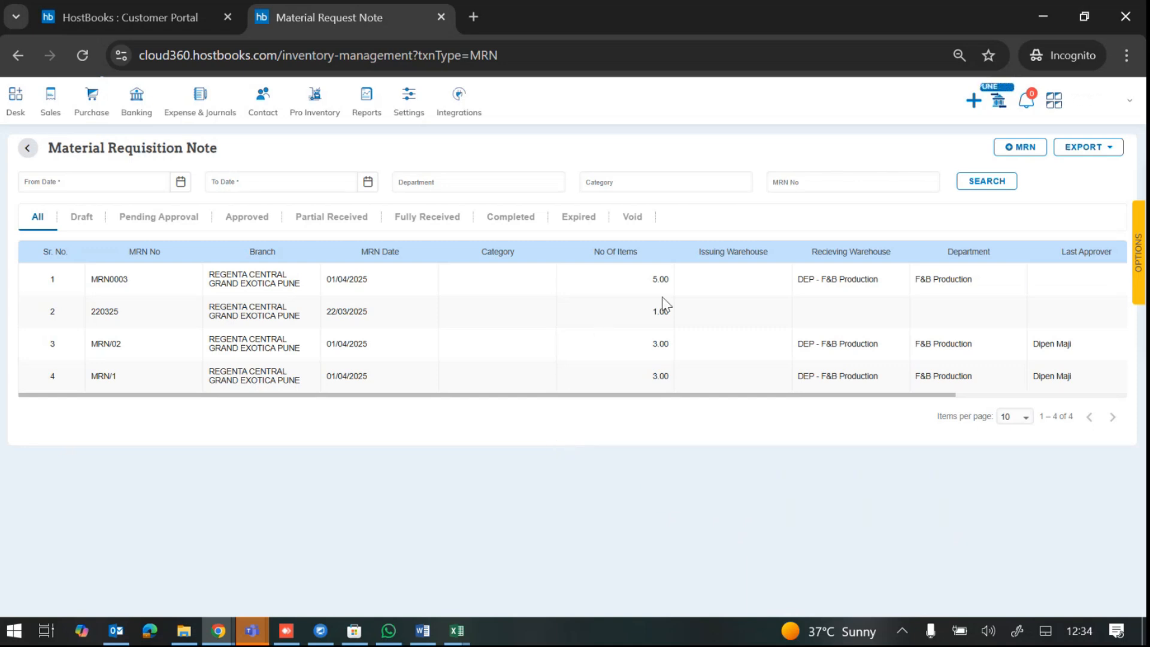
scroll(717, 296, right, 3)
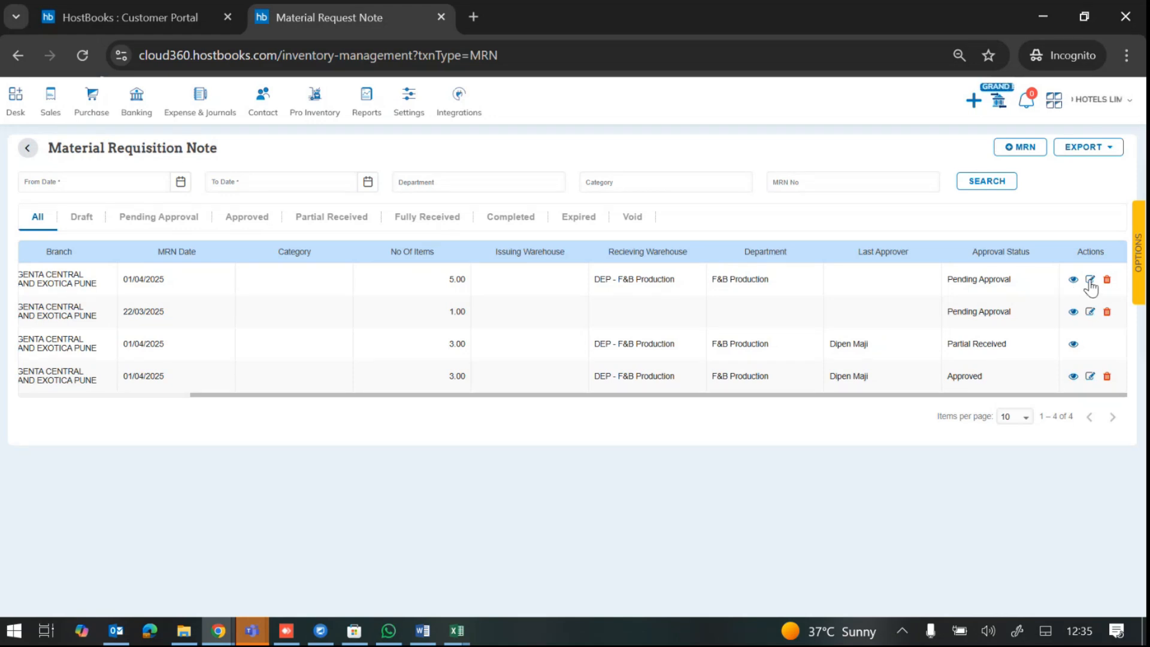
click(1090, 278)
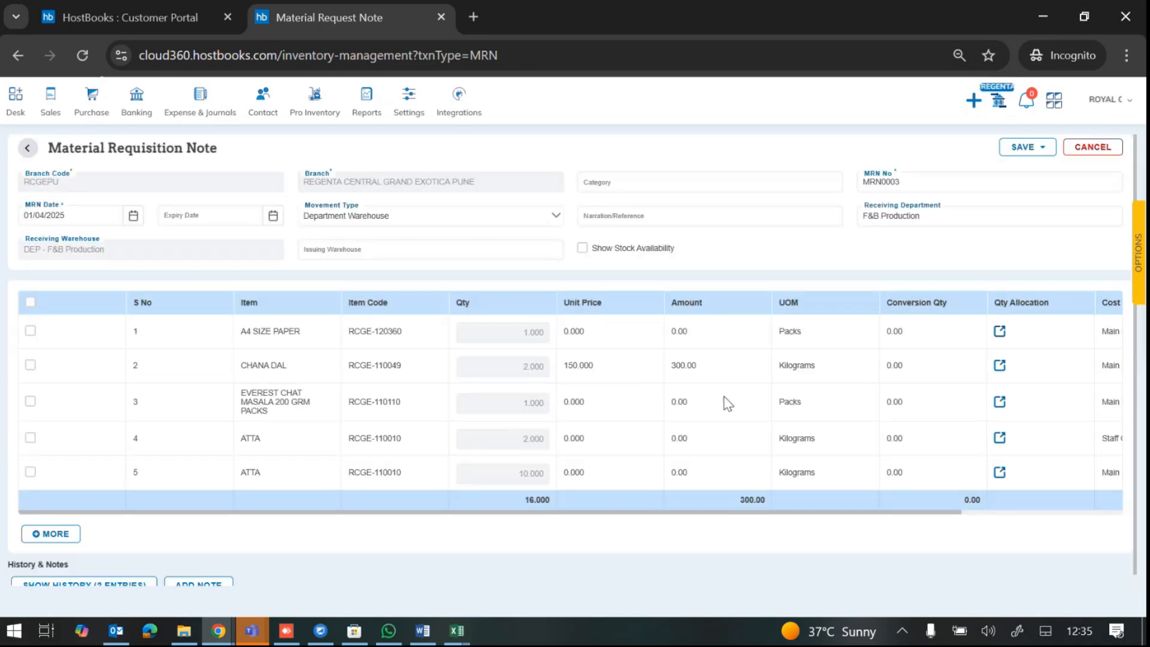
Step: Delete the Everest Chat Masala line from MRN0003
scroll(725, 402, right, 3)
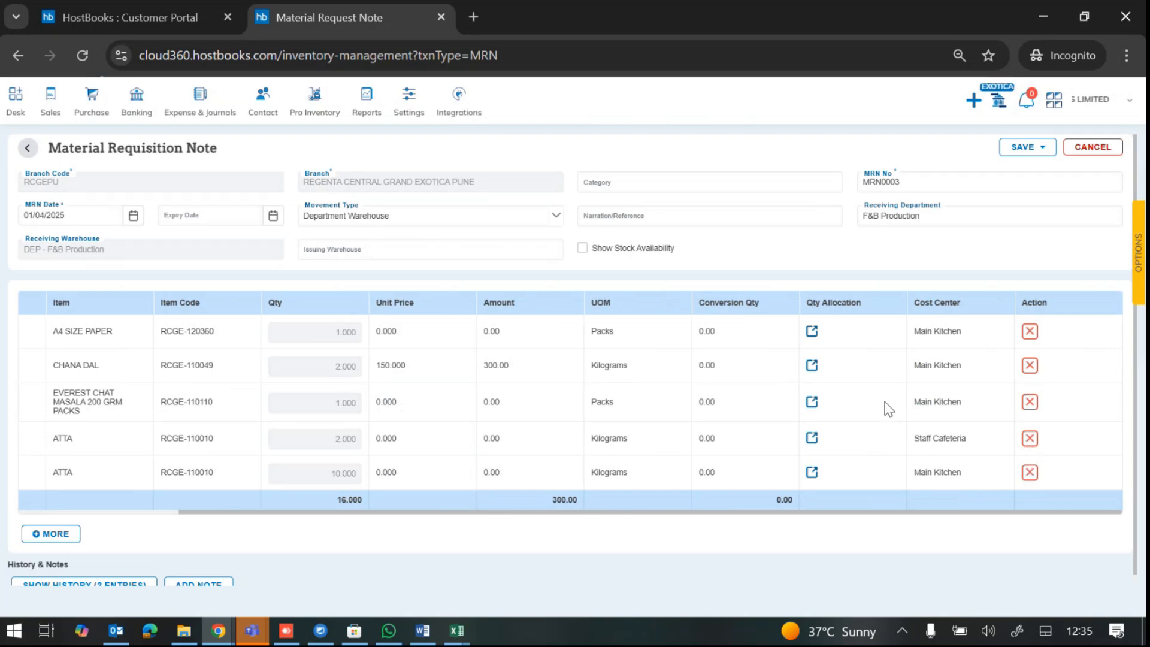
click(1029, 402)
scroll(672, 384, left, 3)
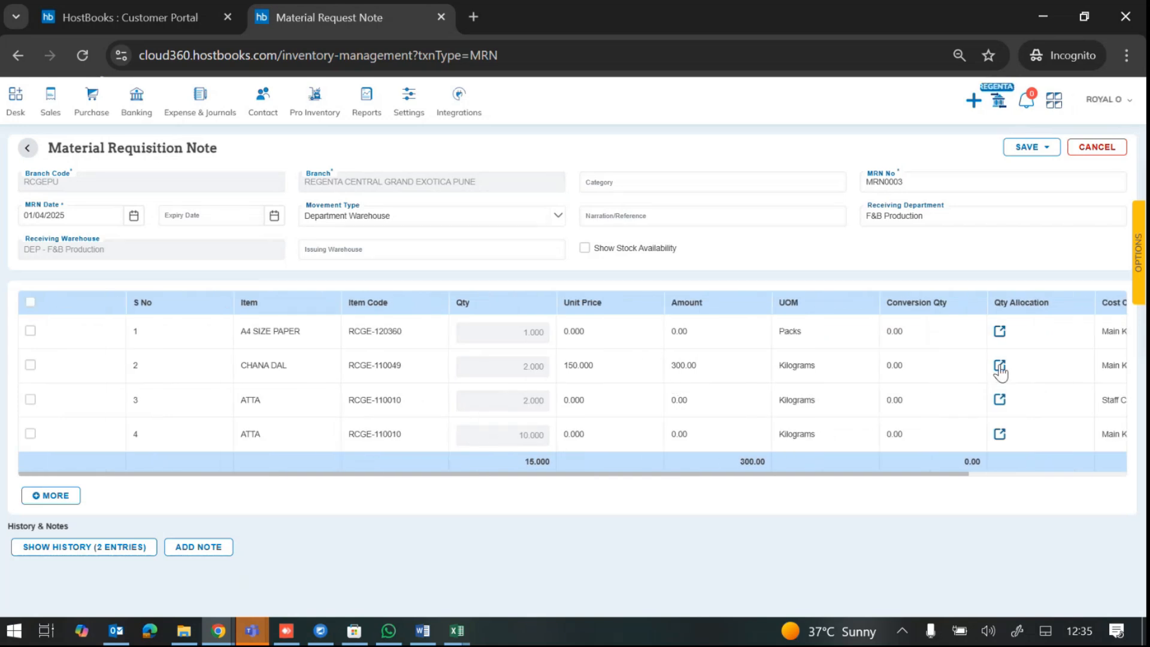
Step: Change the Chana Dal out quantity to 5, bringing the total to 18
click(999, 367)
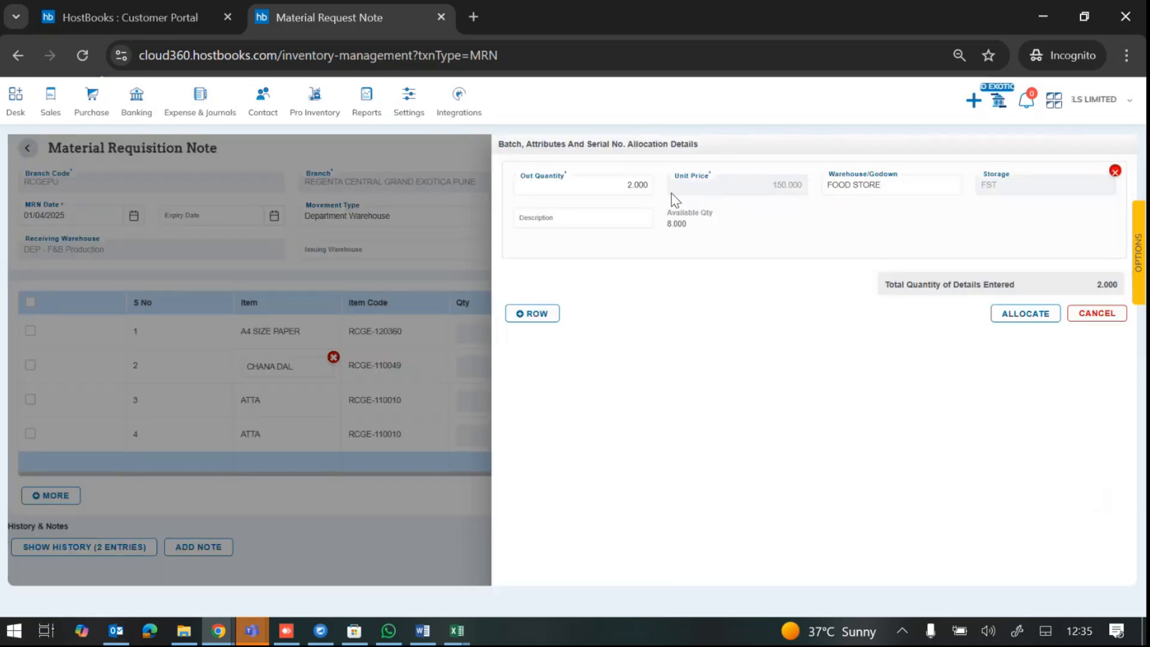
click(615, 186)
text(5)
click(1006, 315)
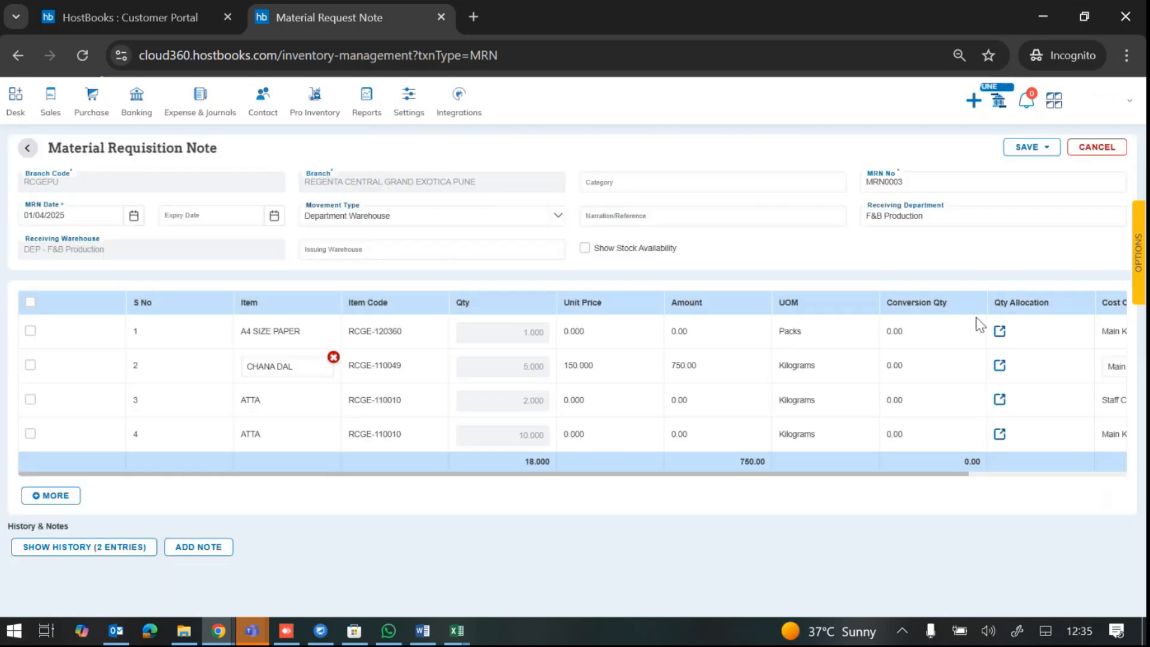
click(1048, 148)
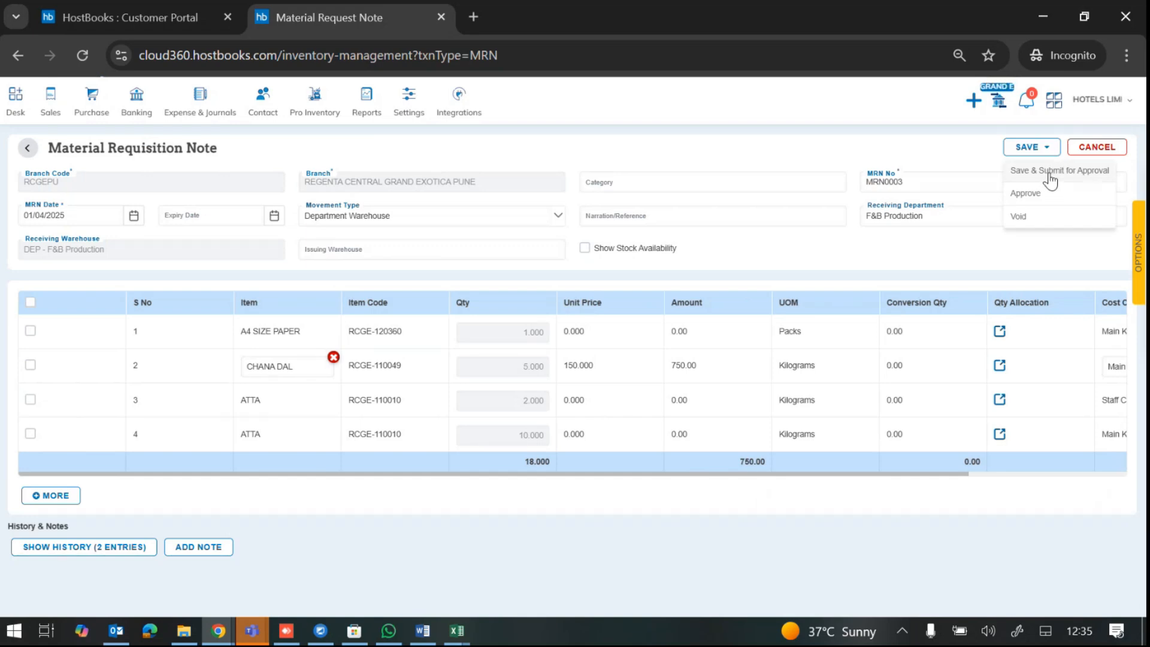
Step: Save & Submit the edited MRN0003 for approval and acknowledge the update message
click(1049, 171)
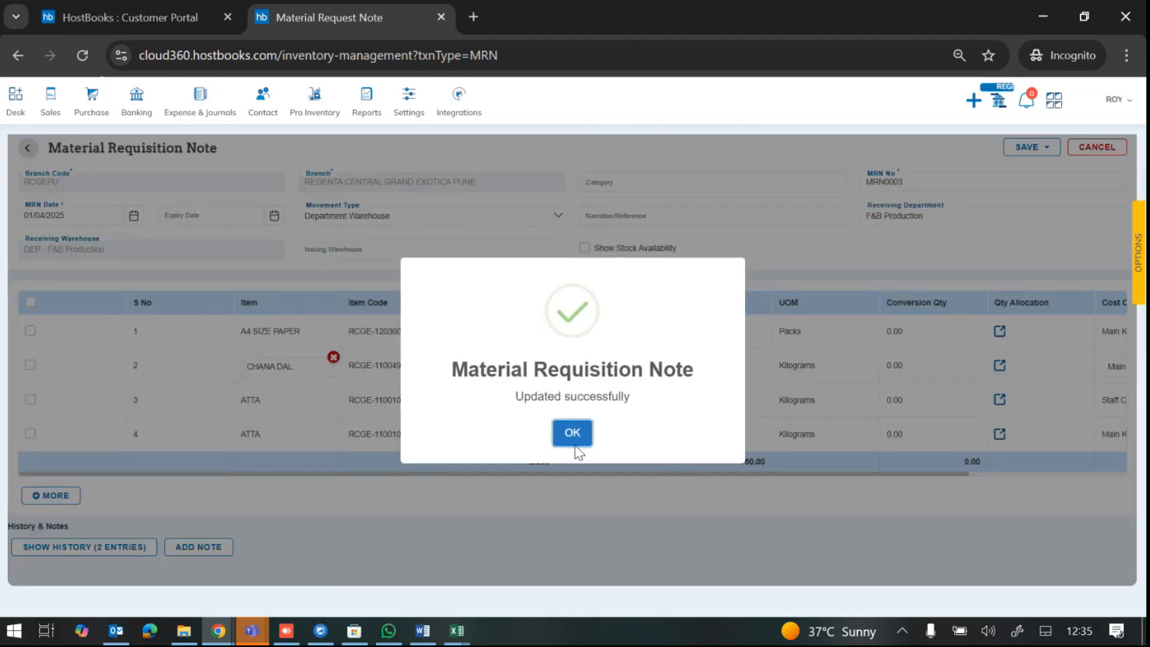
click(576, 436)
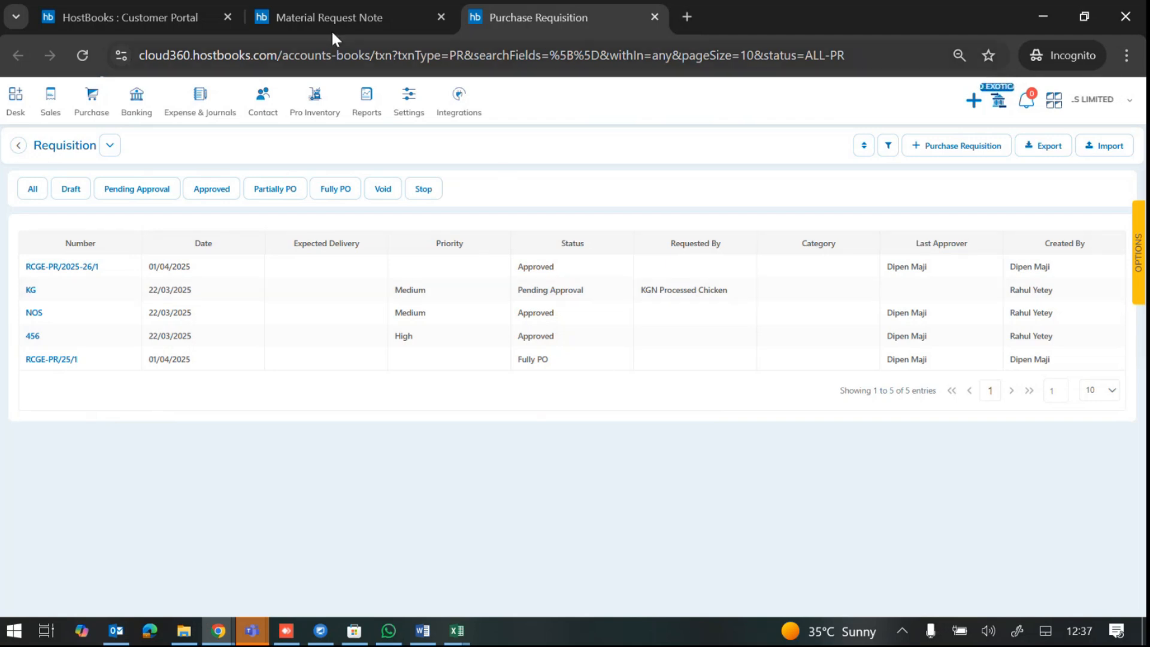
Step: Set up a Purchase Requisition column filter on Date with the between operator
click(325, 13)
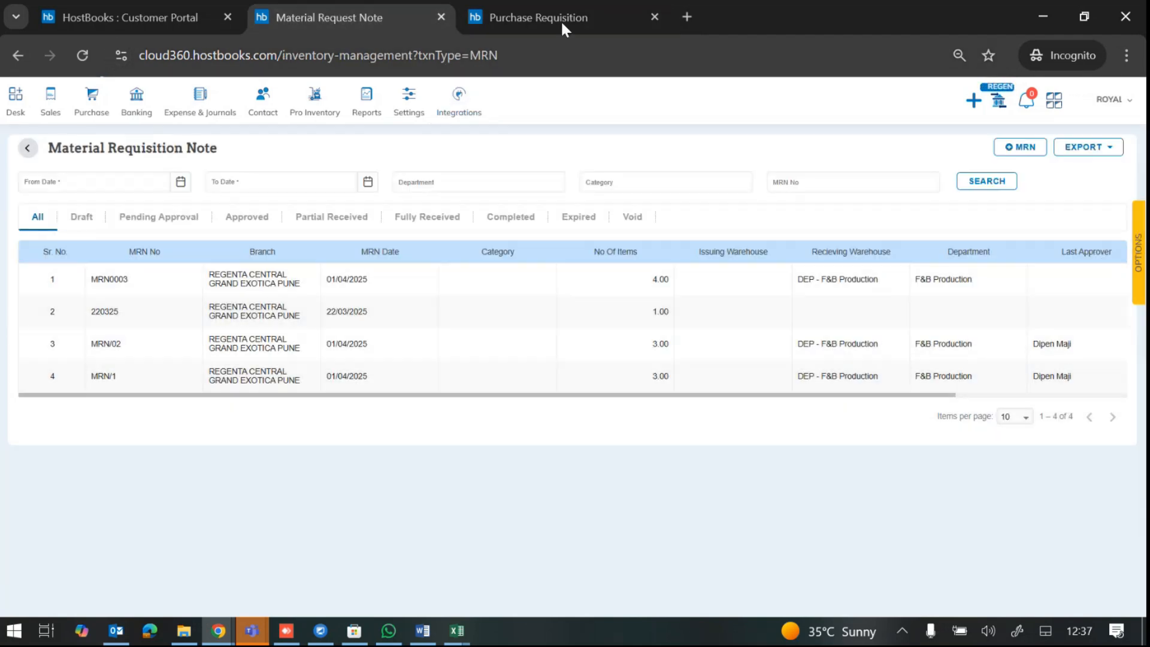
click(560, 19)
click(881, 152)
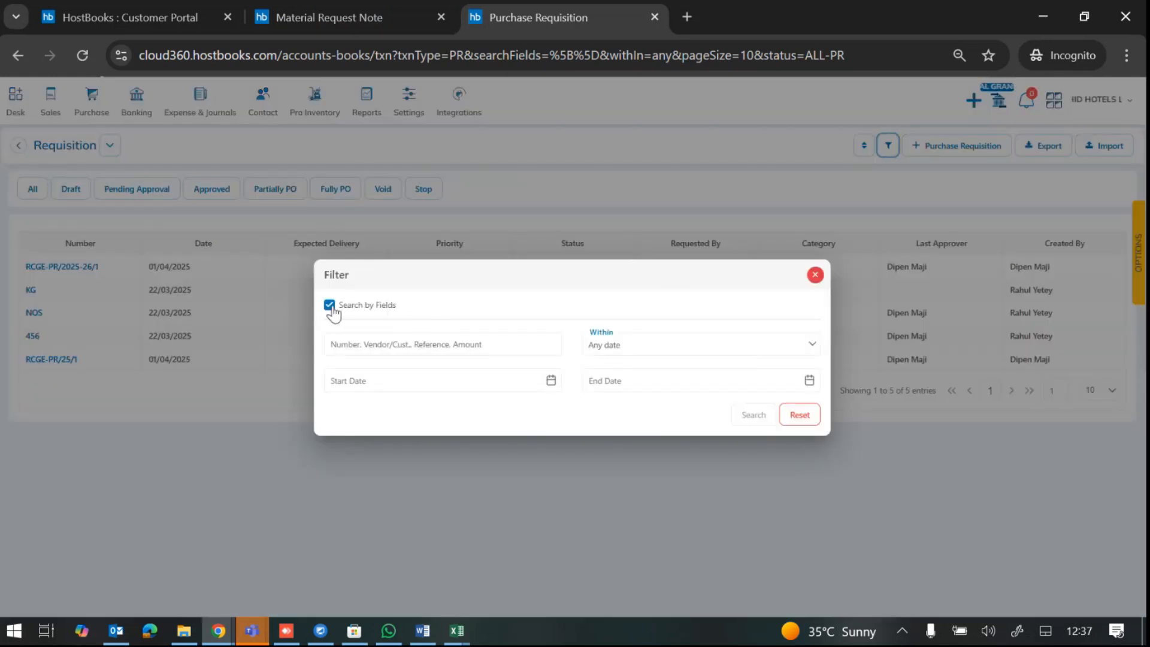
click(328, 304)
click(470, 364)
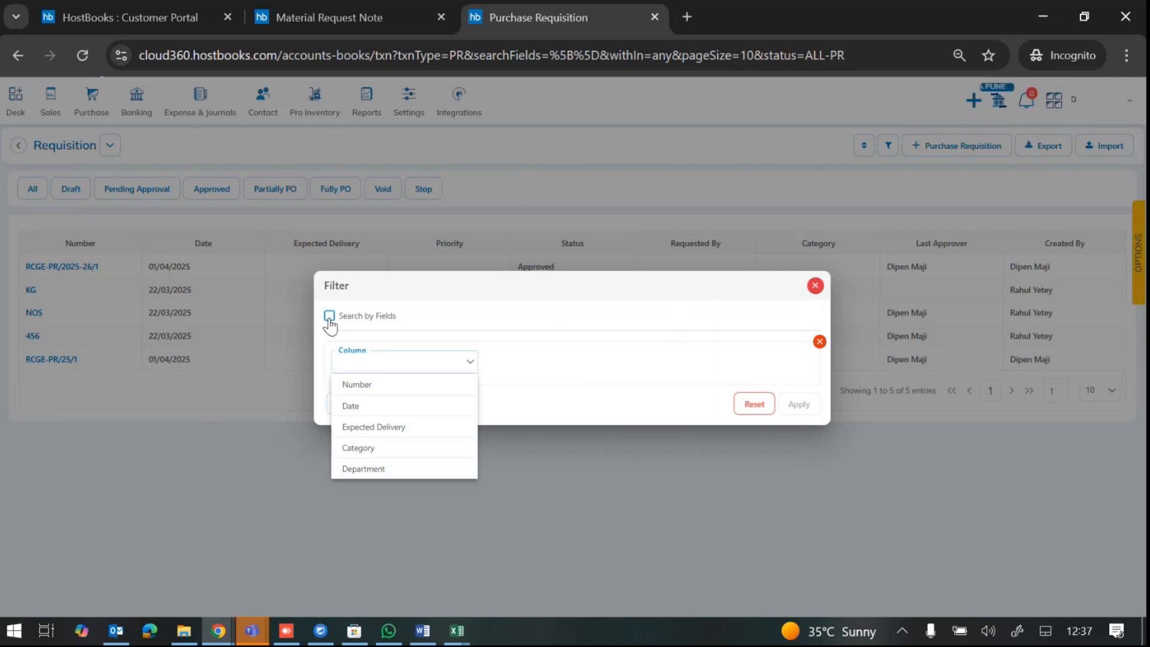
click(394, 406)
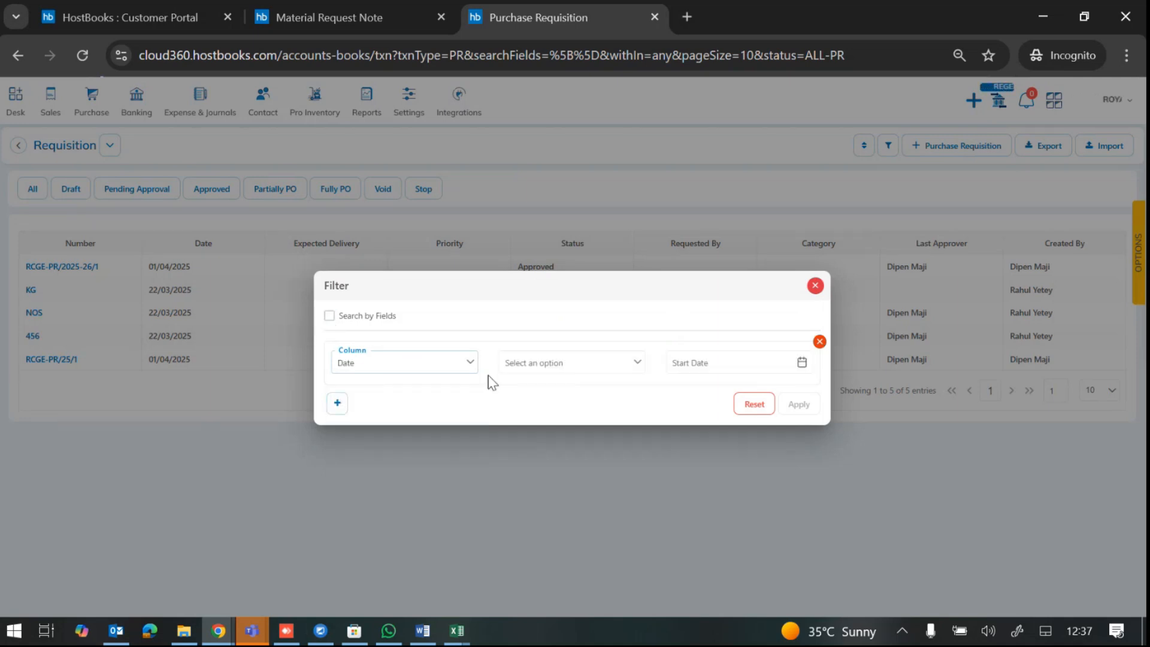
click(569, 365)
click(550, 446)
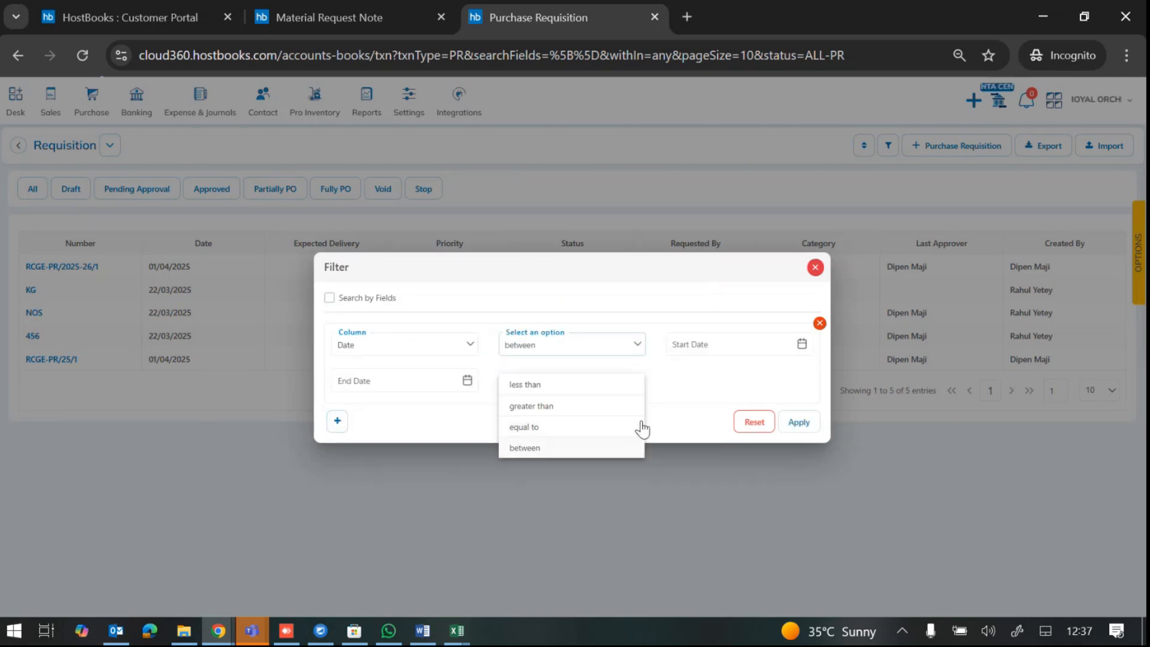
Step: Set the date range 01/04/2025 to 07/04/2025 and apply the filter
click(761, 341)
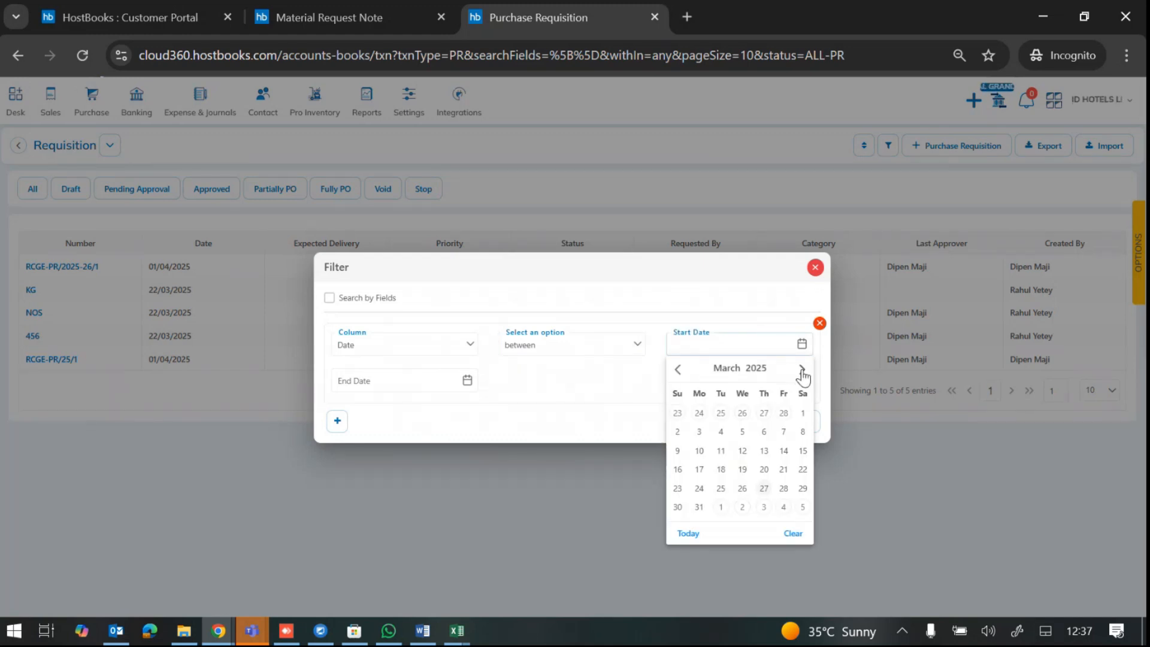
click(802, 370)
click(720, 414)
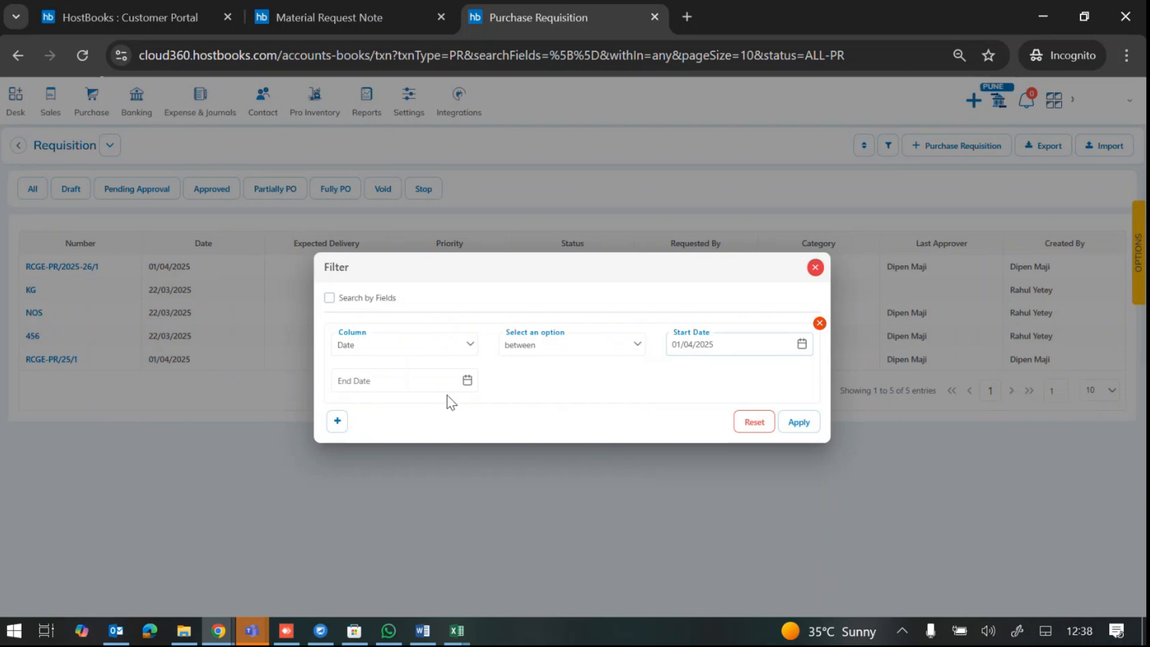
click(467, 383)
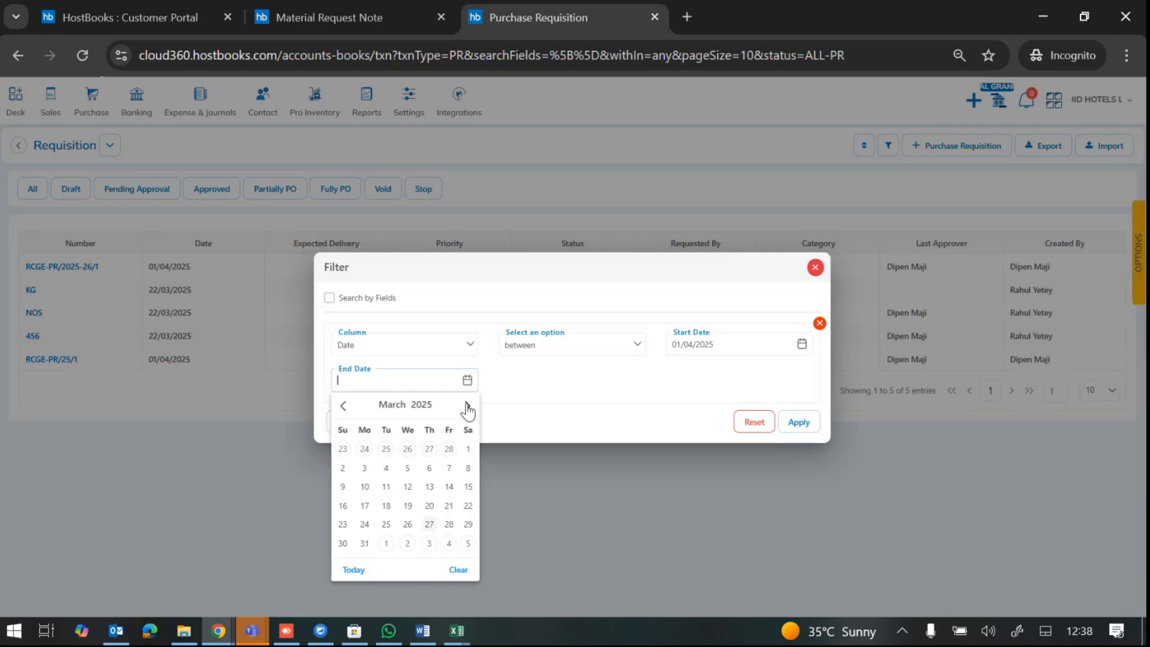
click(466, 406)
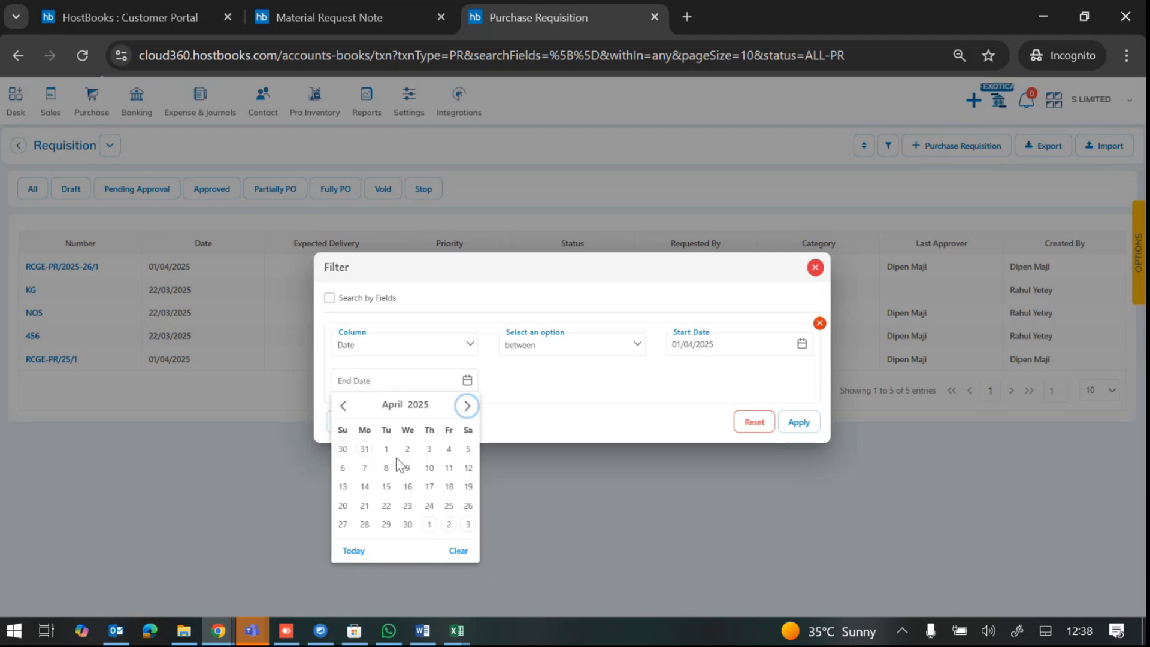
click(364, 472)
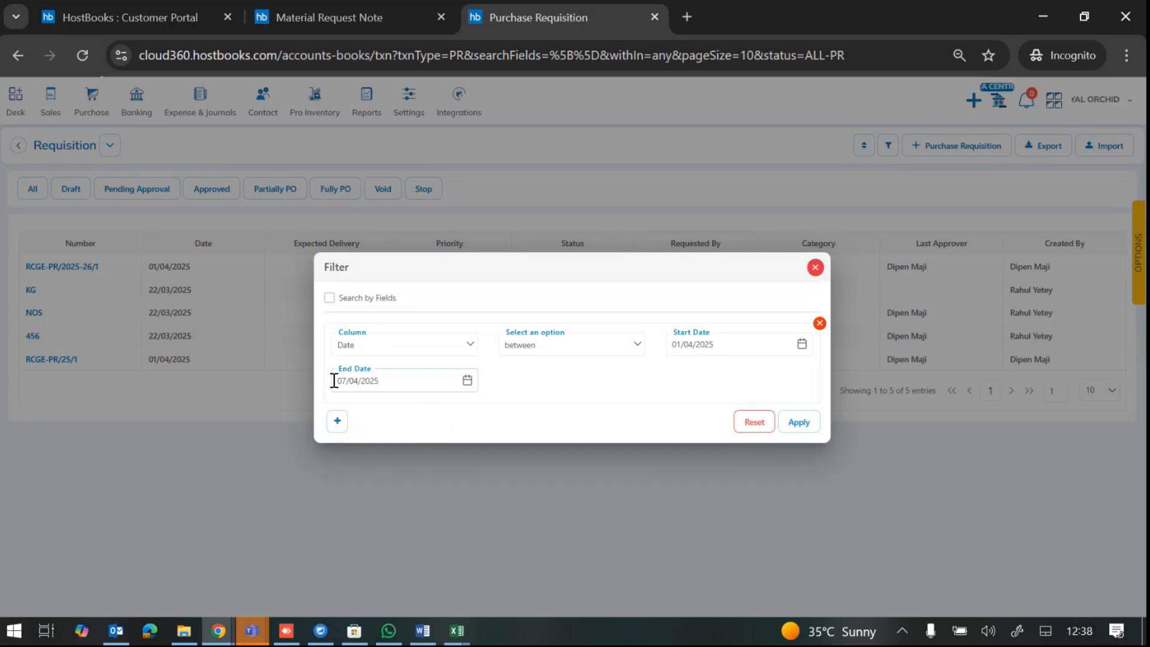
click(794, 422)
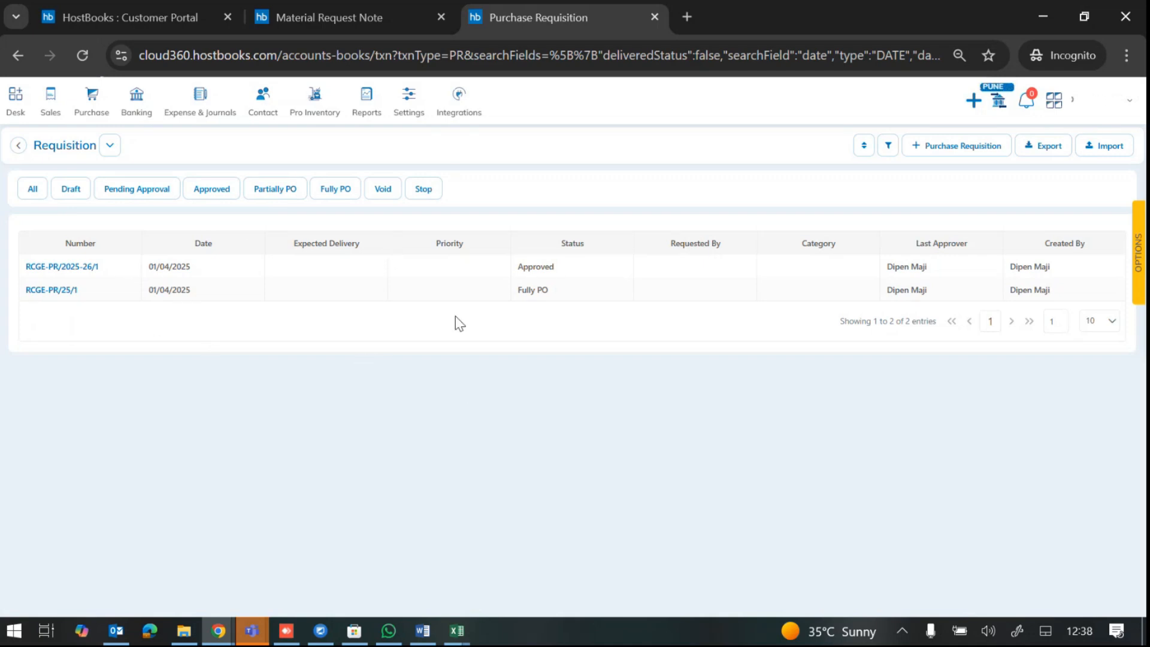
Step: Show 100 requisitions per page, then reopen Export with Full Data selected
click(1042, 153)
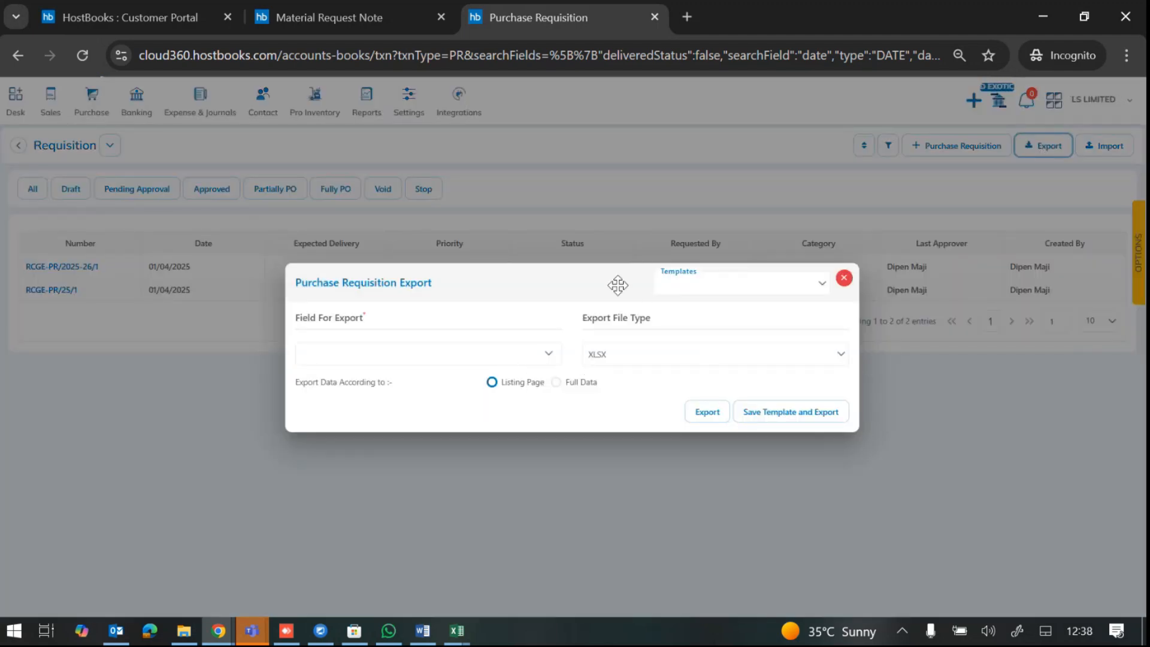
drag(615, 282, 483, 318)
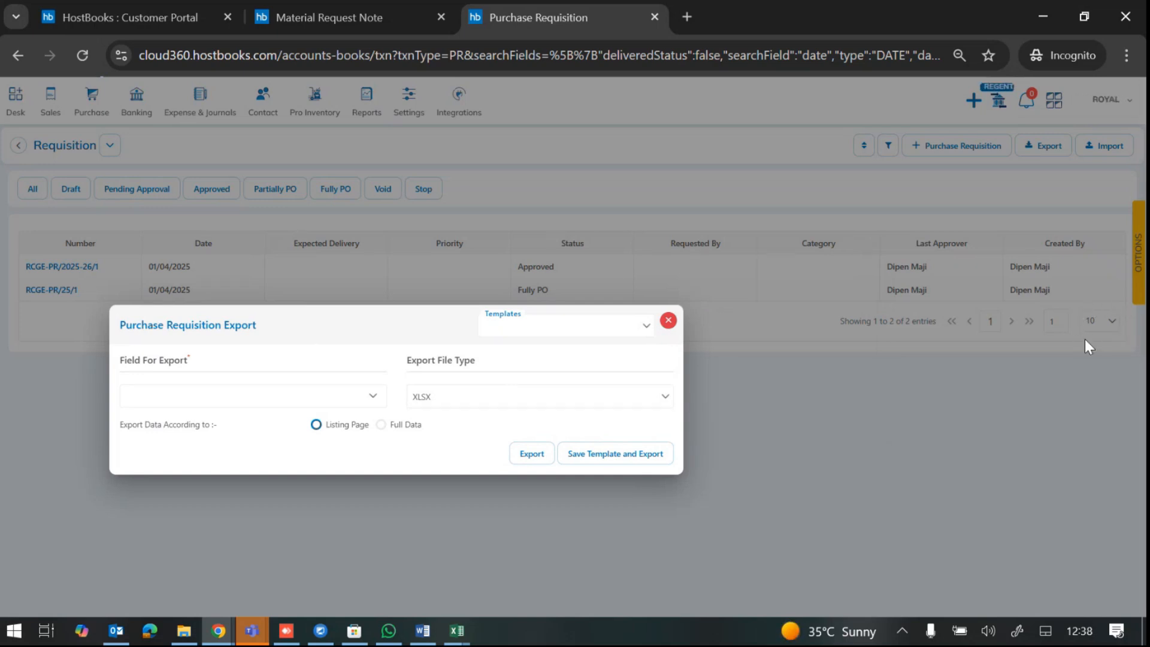
click(668, 320)
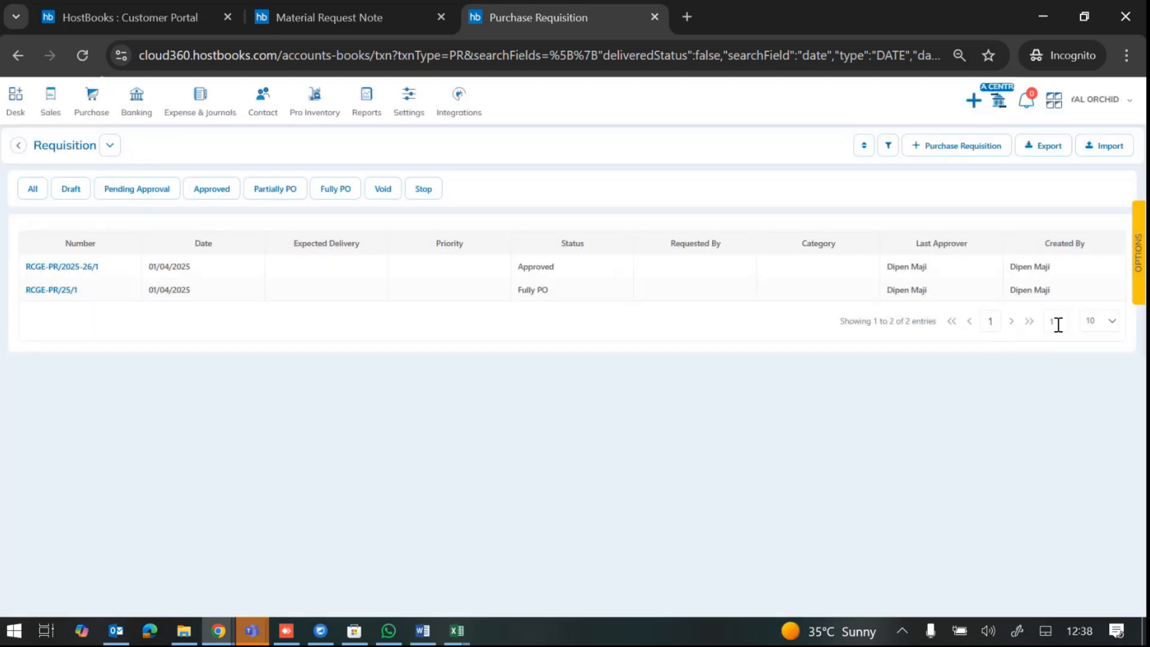
click(1112, 321)
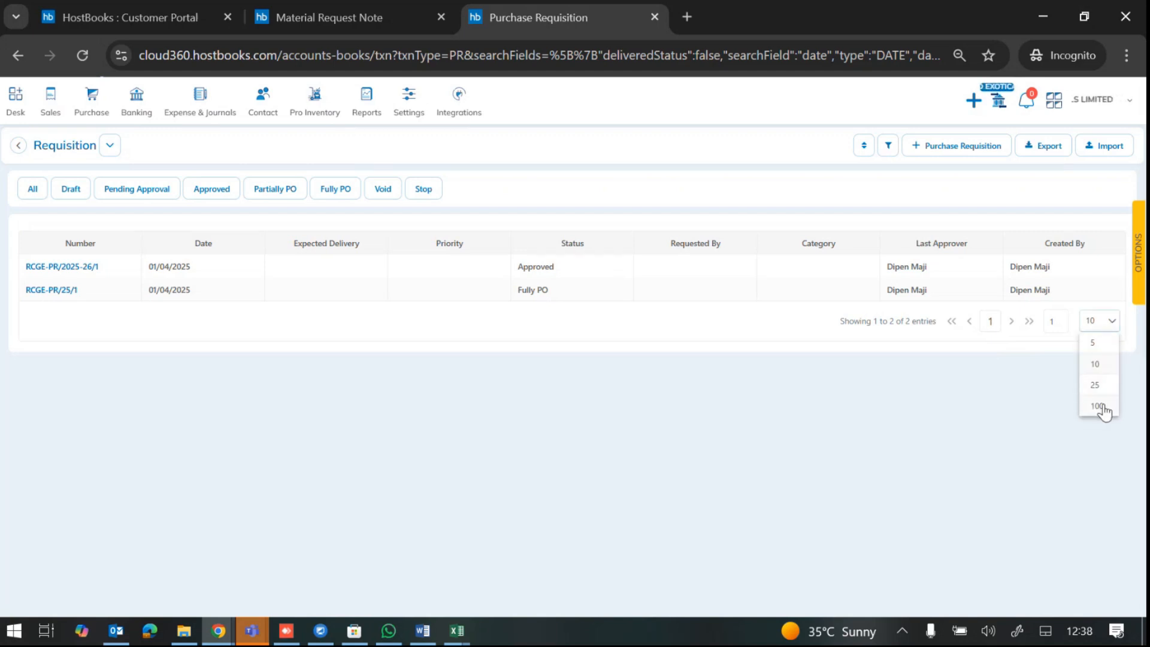
click(1099, 407)
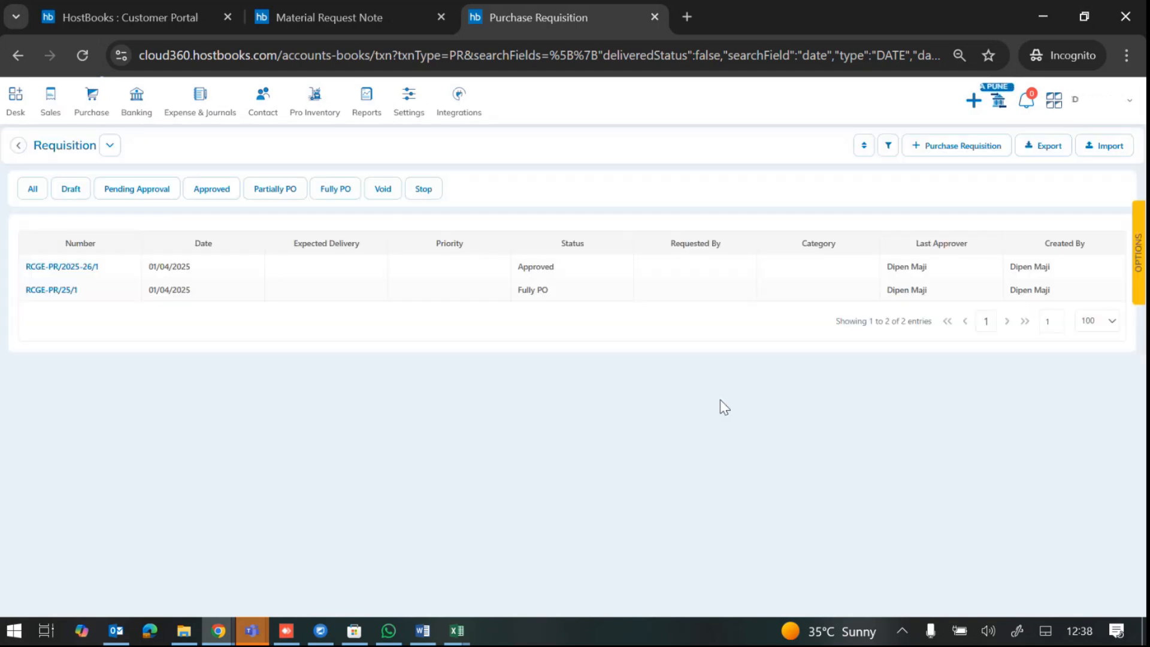
click(1049, 149)
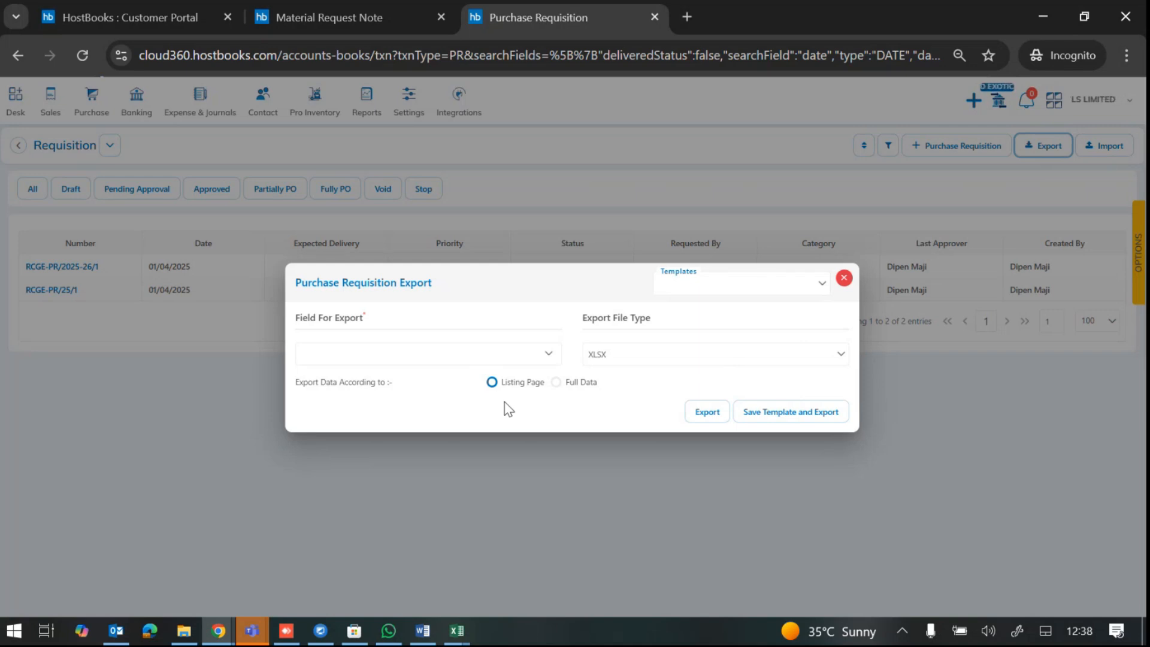
click(556, 382)
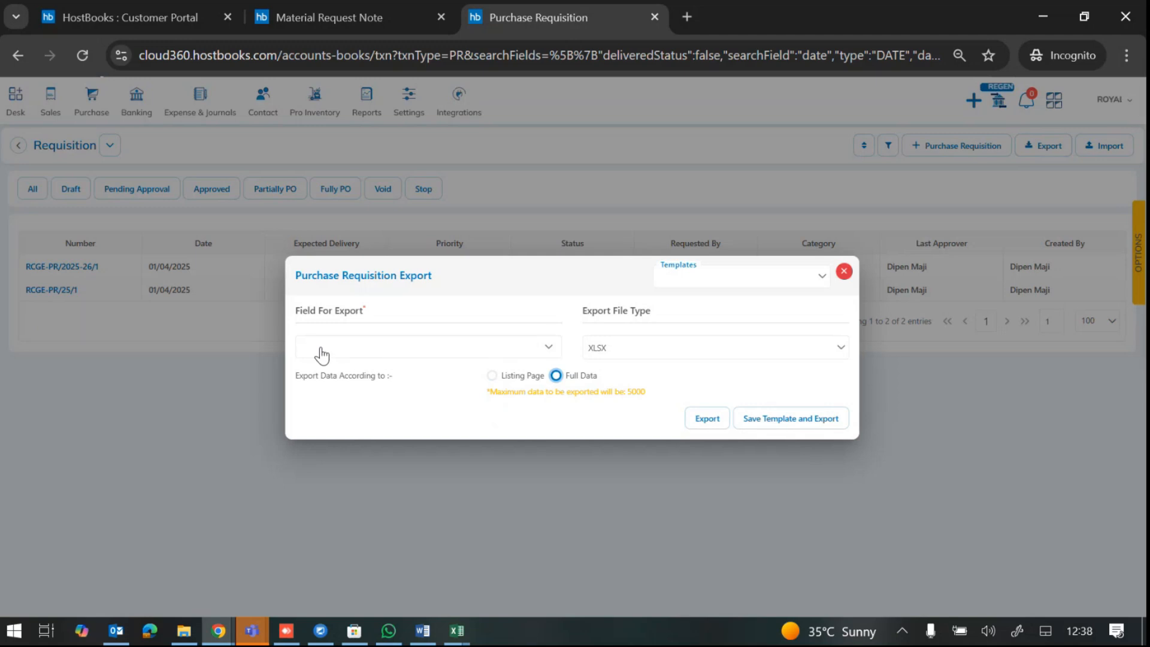
Step: Include every available field in the Purchase Requisition export
click(550, 347)
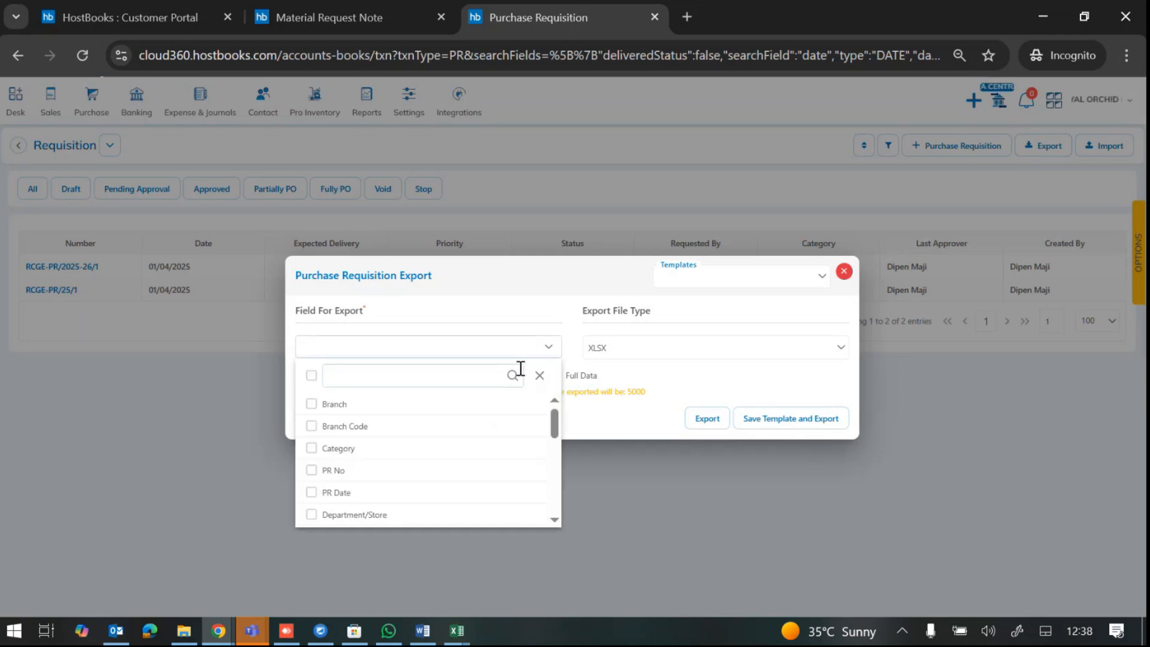
scroll(491, 476, down, 10)
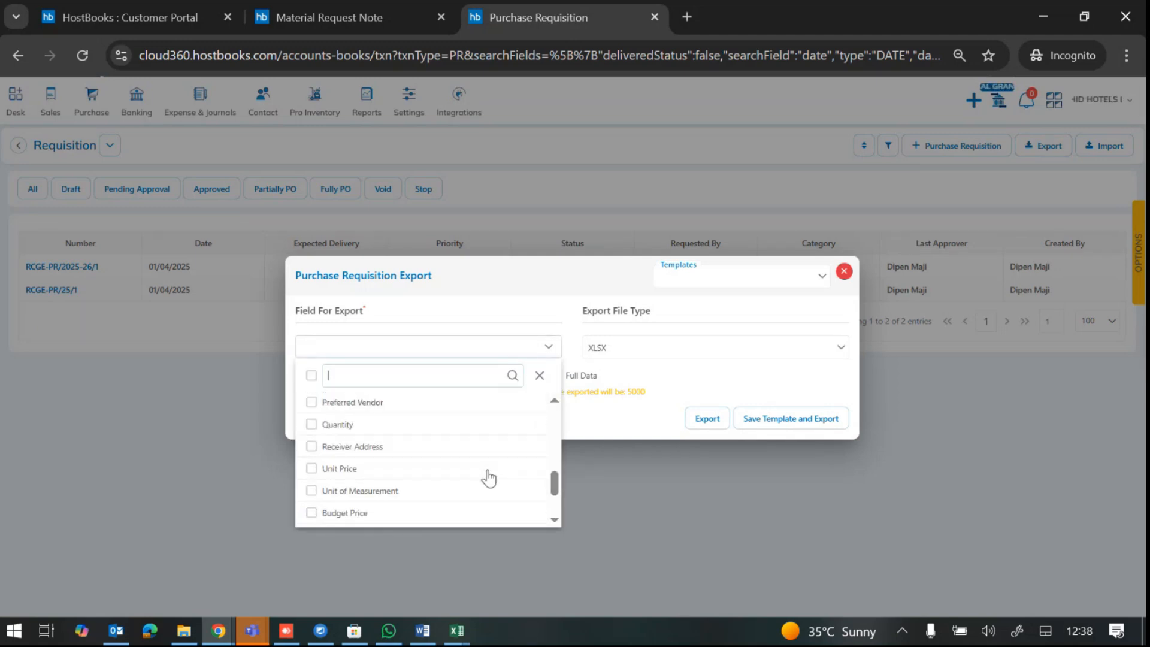
scroll(488, 476, up, 10)
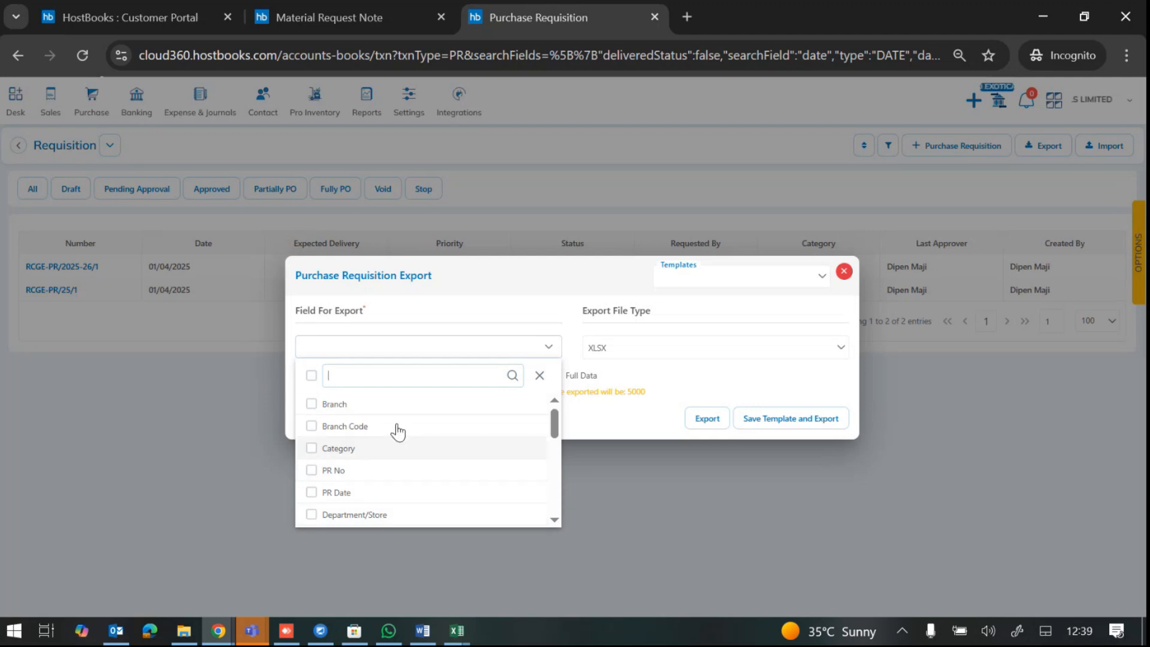
click(310, 376)
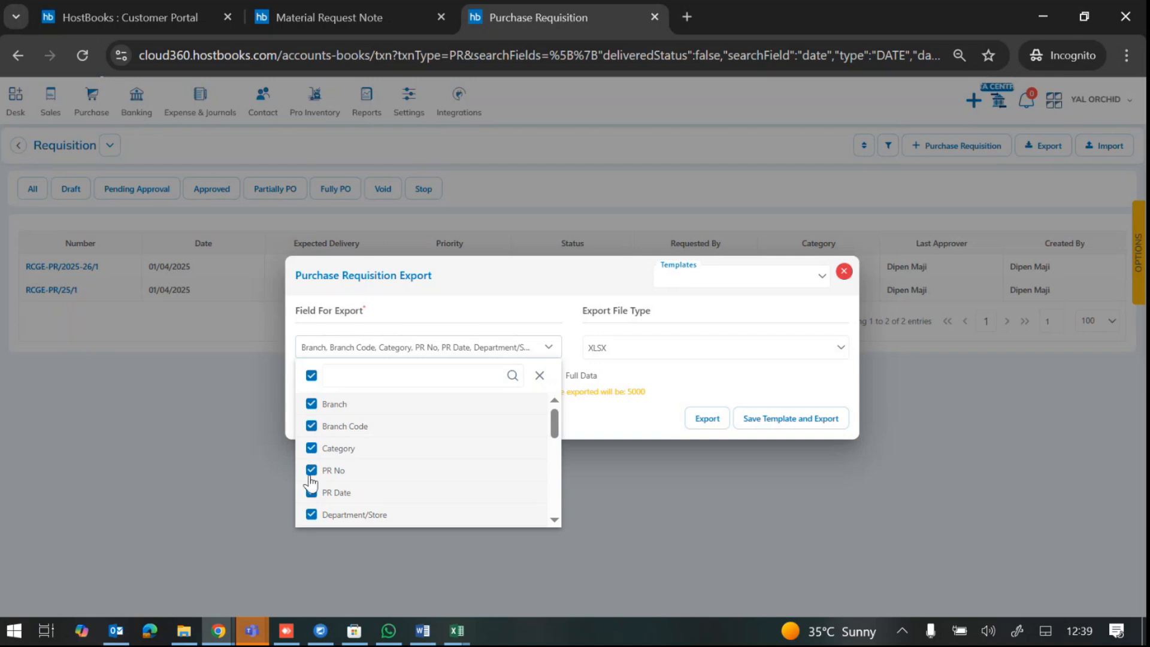
scroll(357, 452, down, 2)
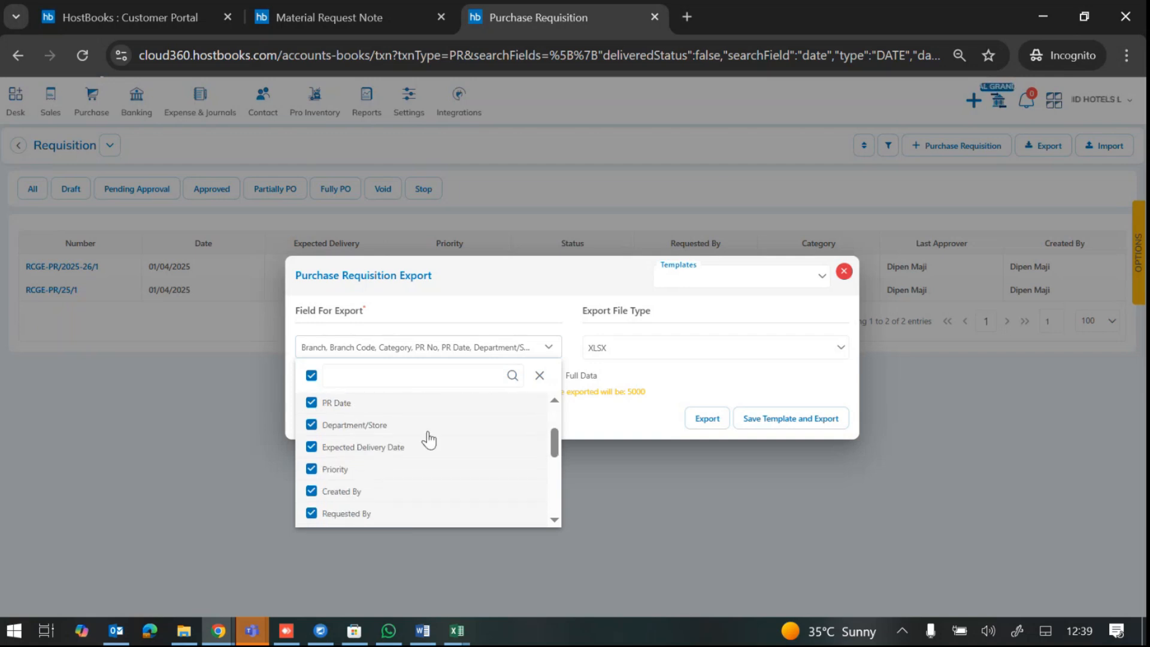
scroll(383, 487, down, 3)
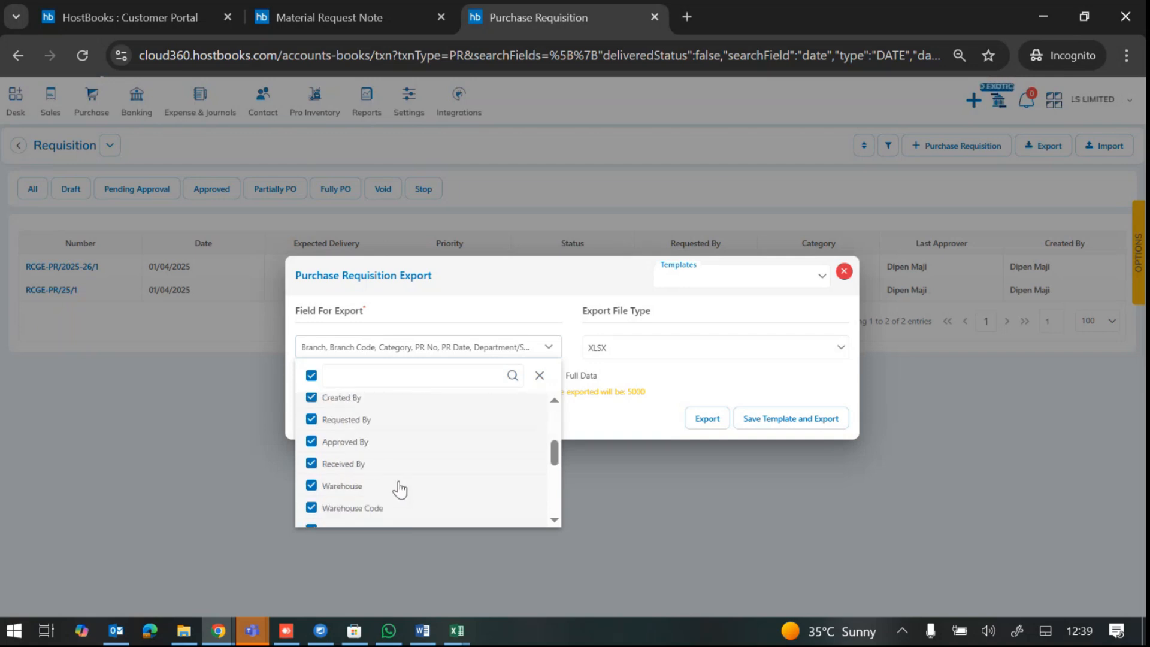
click(688, 385)
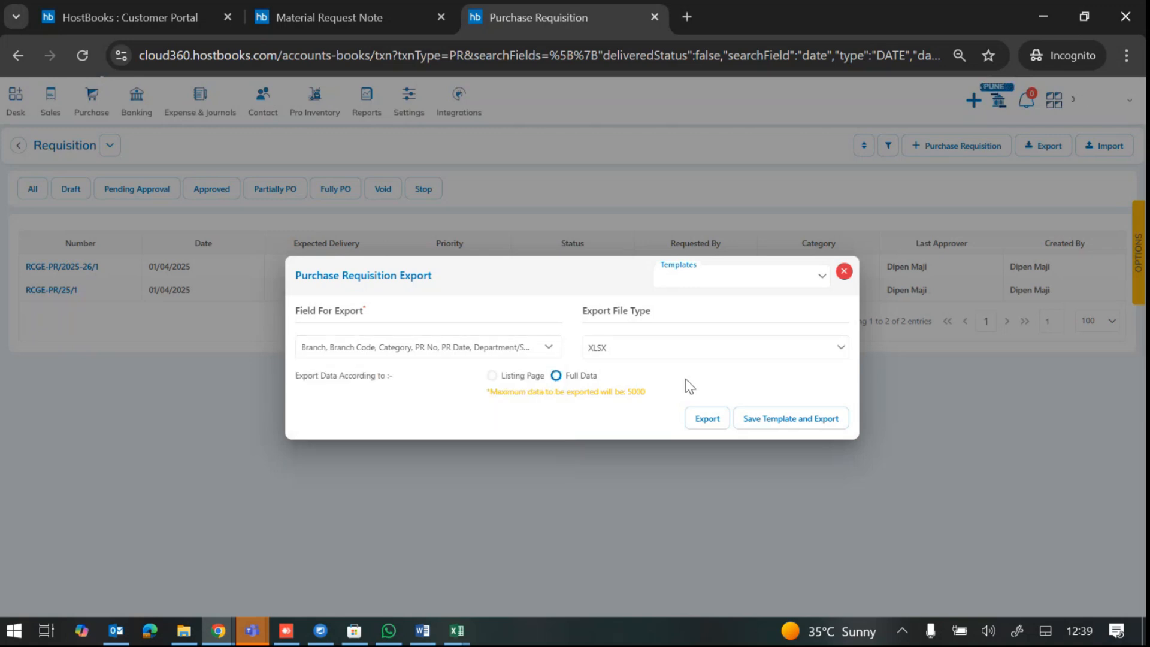
Step: Export as XLSX, save to Downloads, and open Purchase Requisition (1).xlsx
click(701, 422)
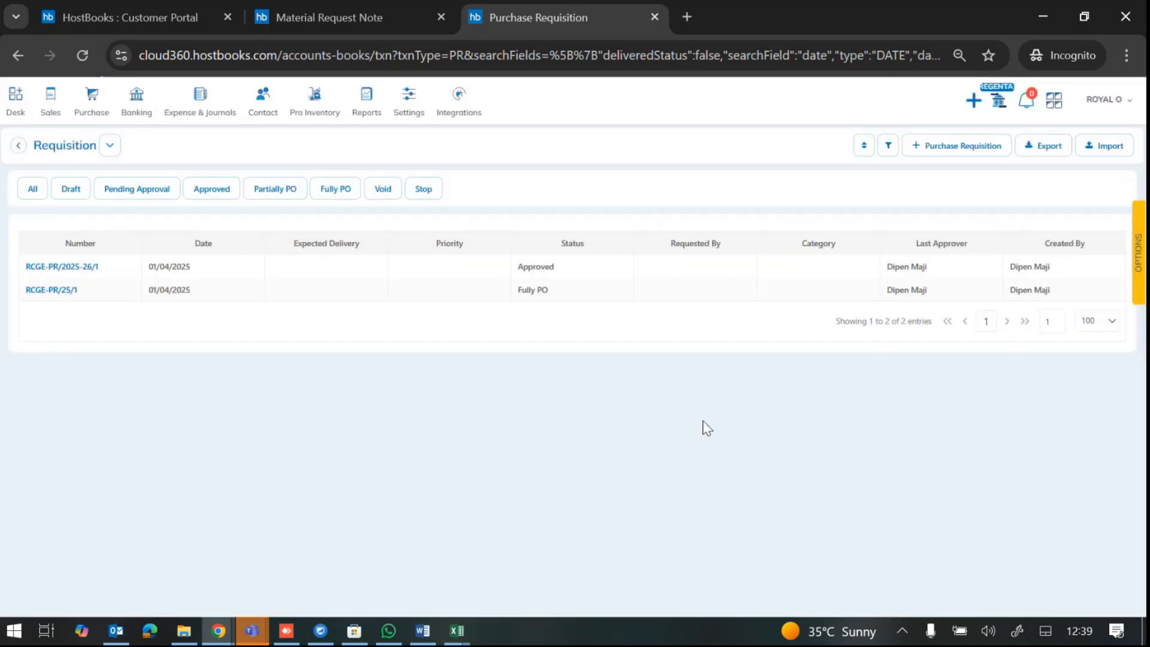
click(603, 422)
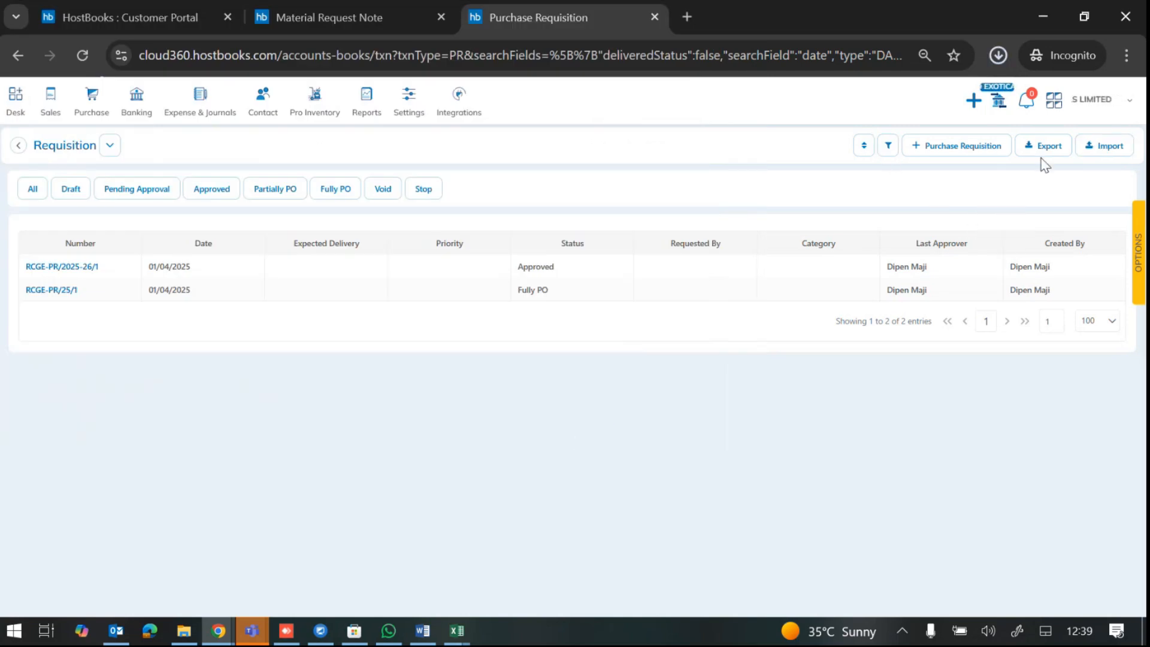
click(1006, 62)
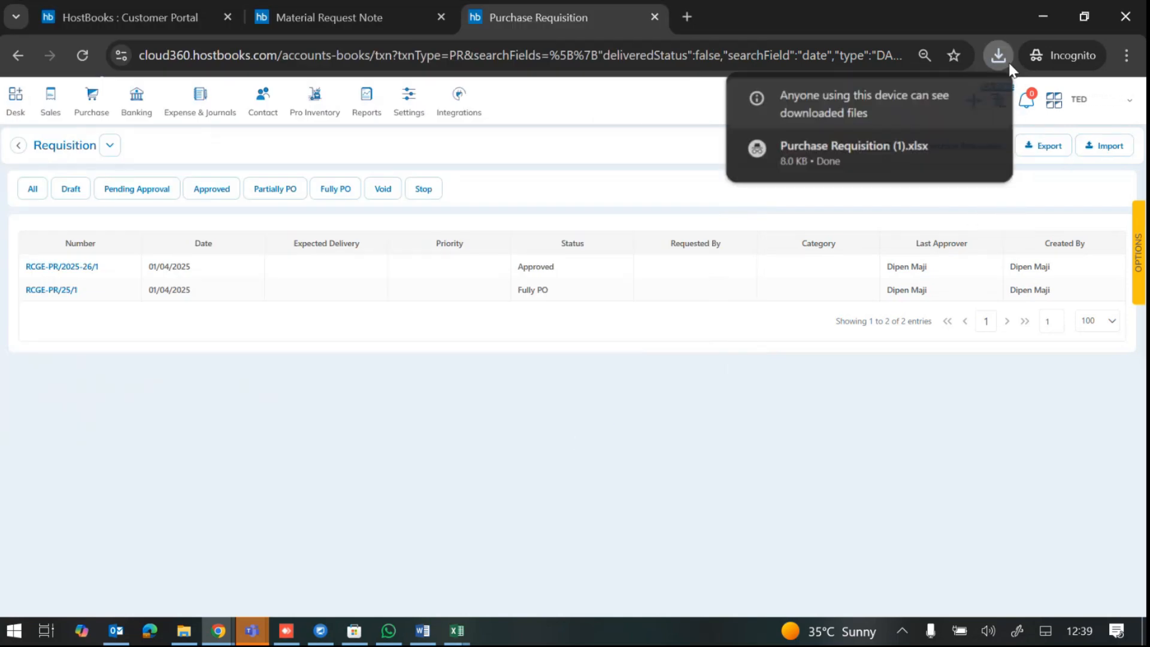
mouse_move(981, 145)
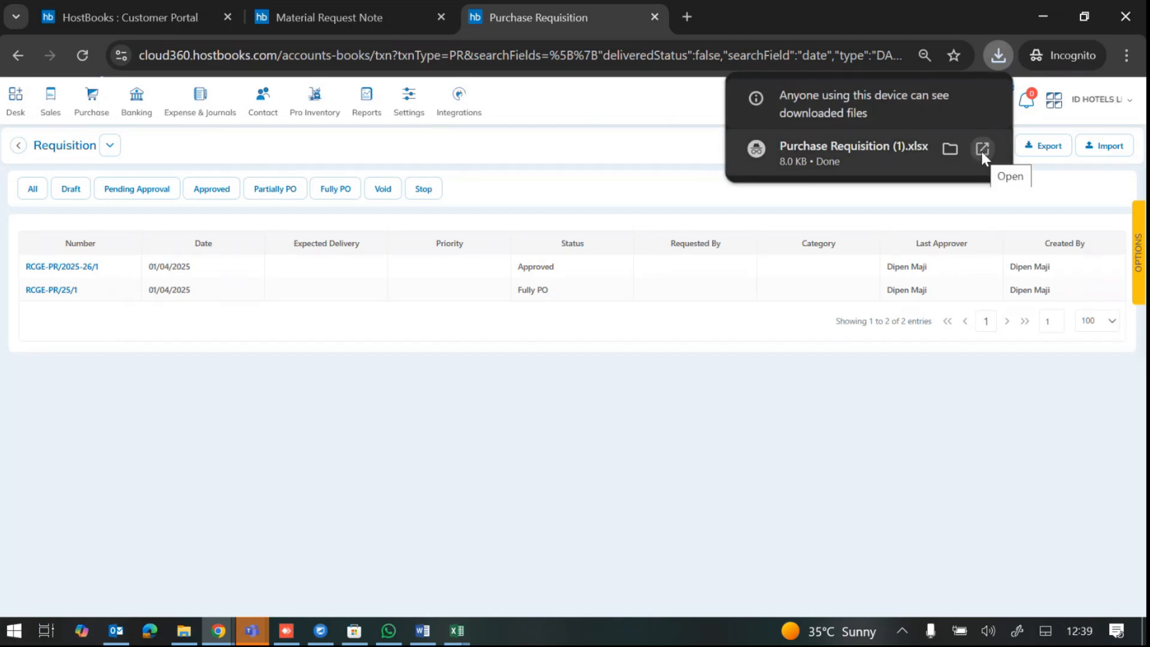
click(981, 151)
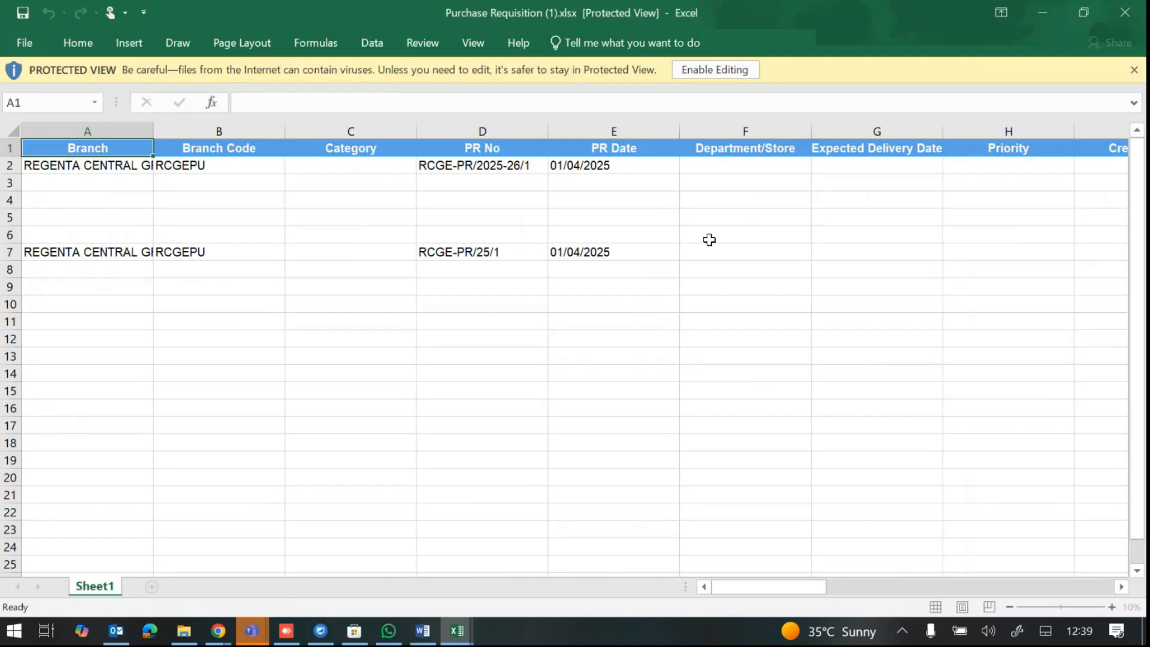
Step: Enable editing and inspect the Branch, Branch Code, Category and PR Date columns
click(691, 70)
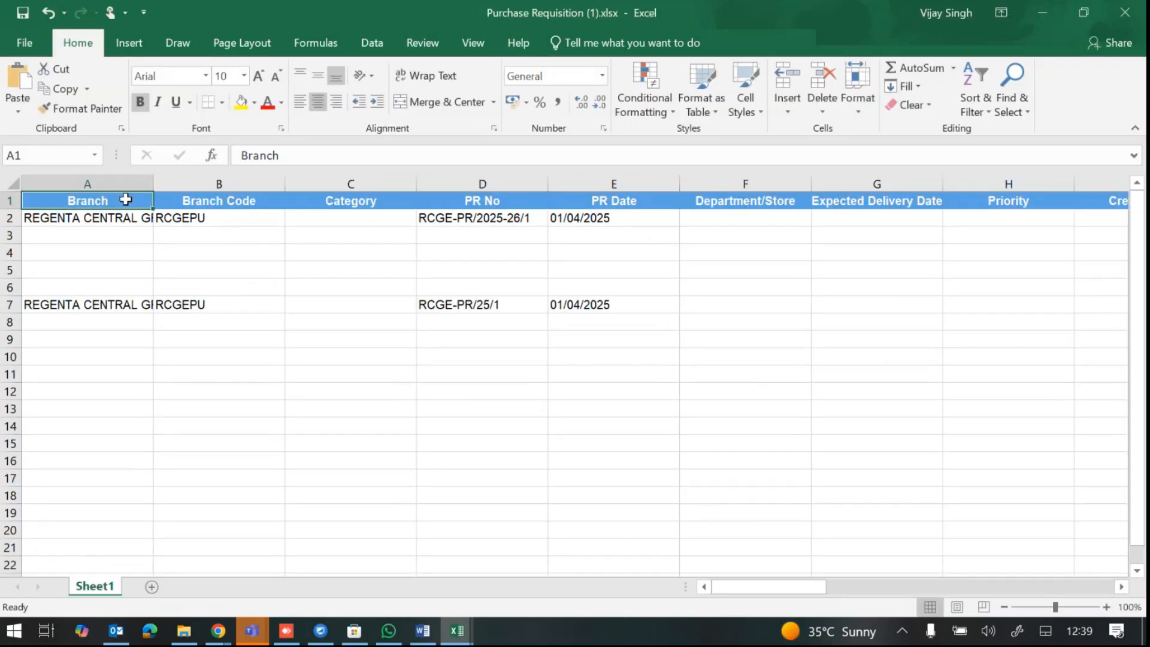
click(102, 182)
click(226, 182)
click(300, 183)
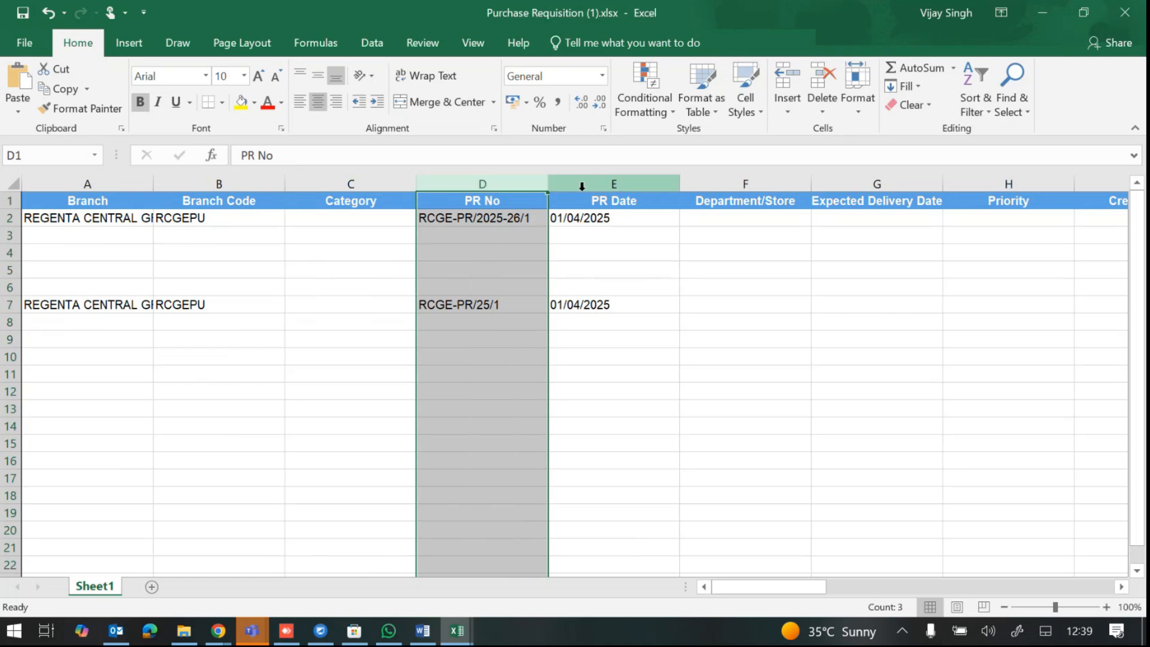
click(611, 184)
drag(790, 582, 918, 586)
Step: Review the Item, Description and Status columns (Approved, Fully PO), then return to HostBooks
click(743, 184)
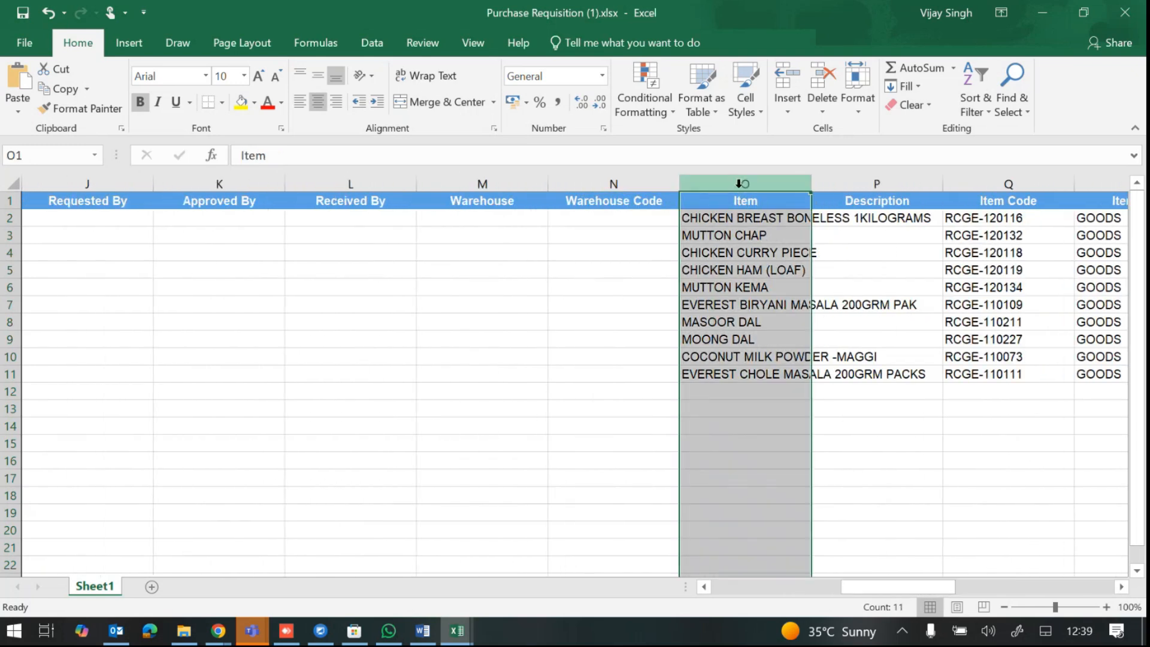
click(896, 183)
drag(862, 224, 867, 377)
drag(847, 591, 1036, 569)
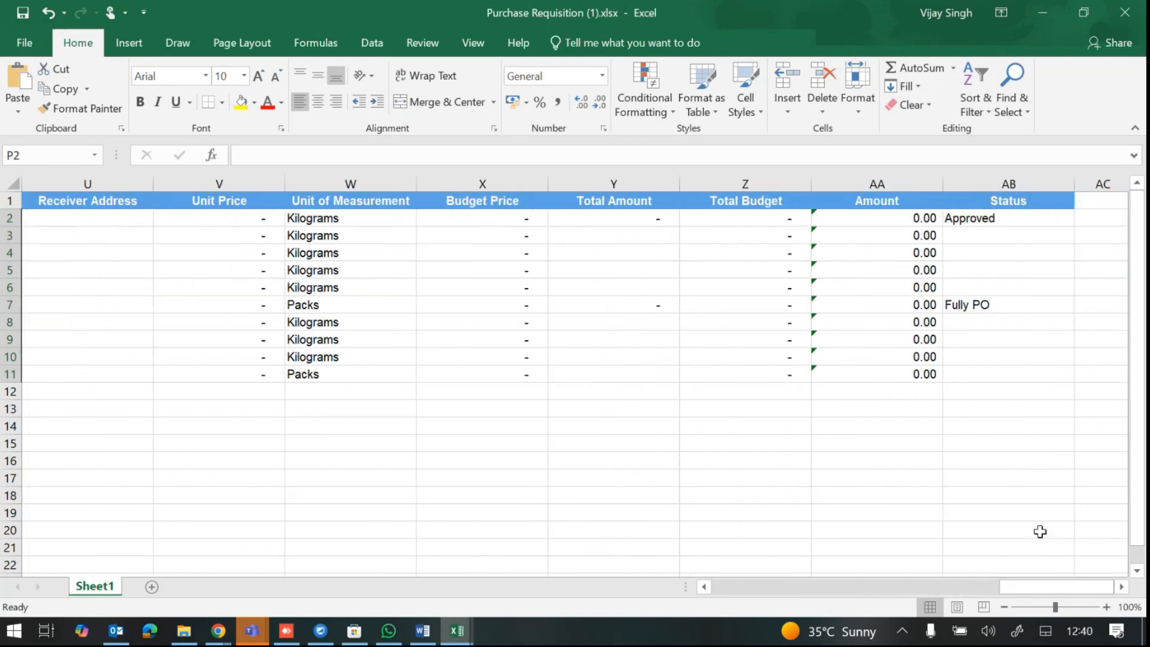
click(1007, 182)
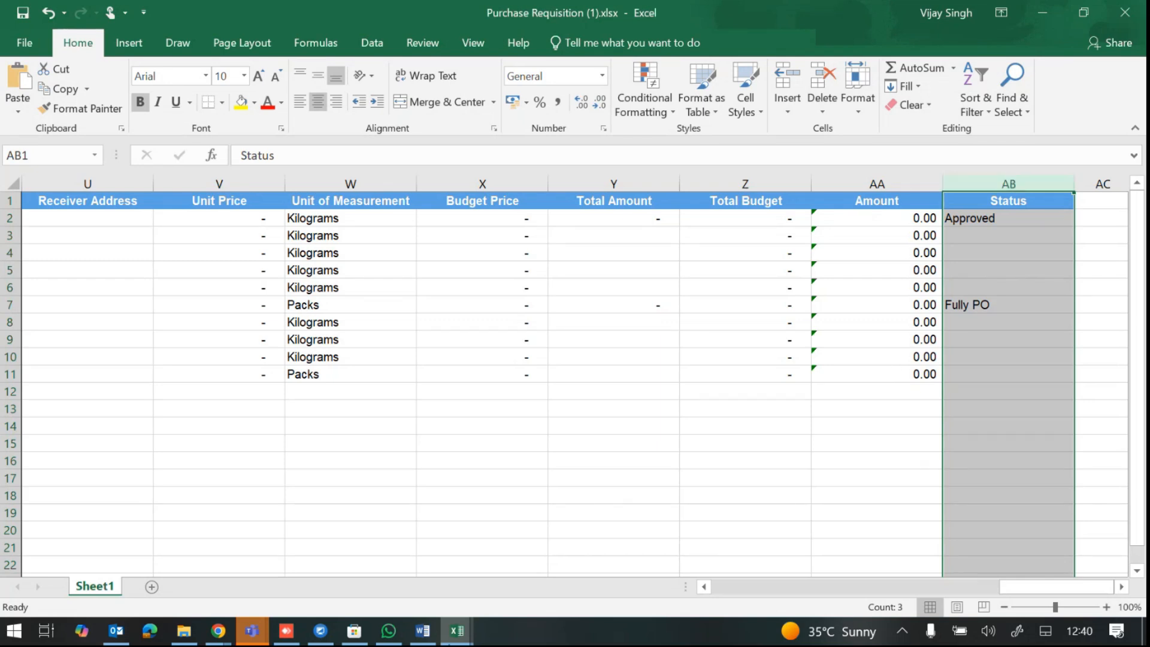
click(219, 631)
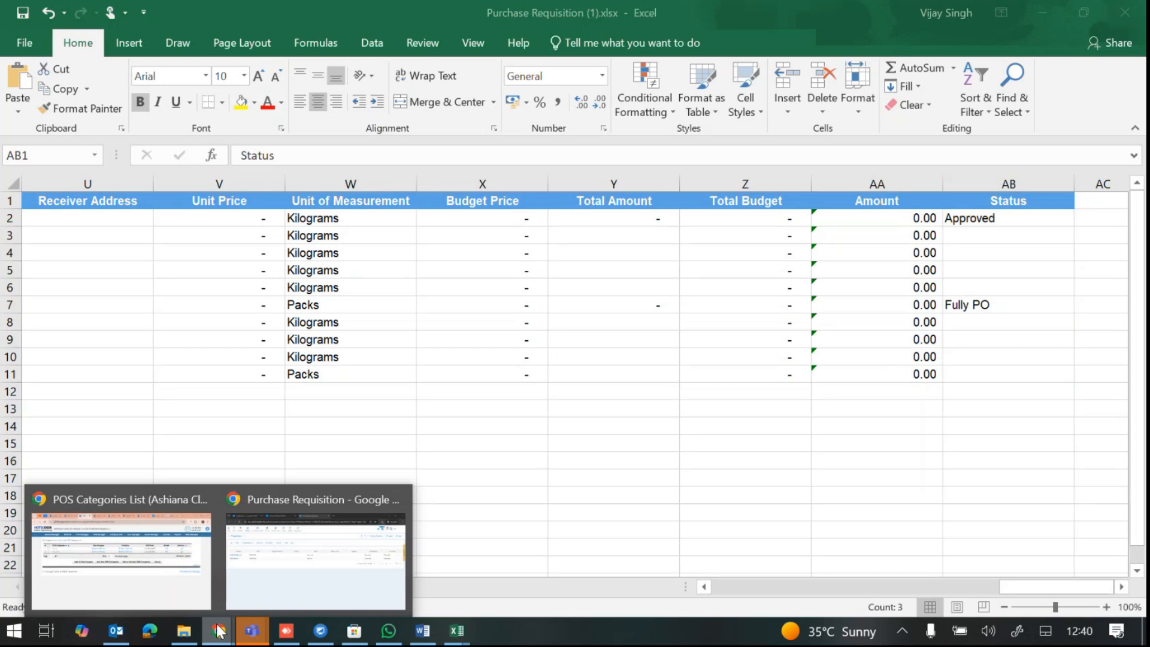
click(239, 539)
Step: Filter the Material Requisition Notes to 01/04/2025 through 05/04/2025
click(344, 15)
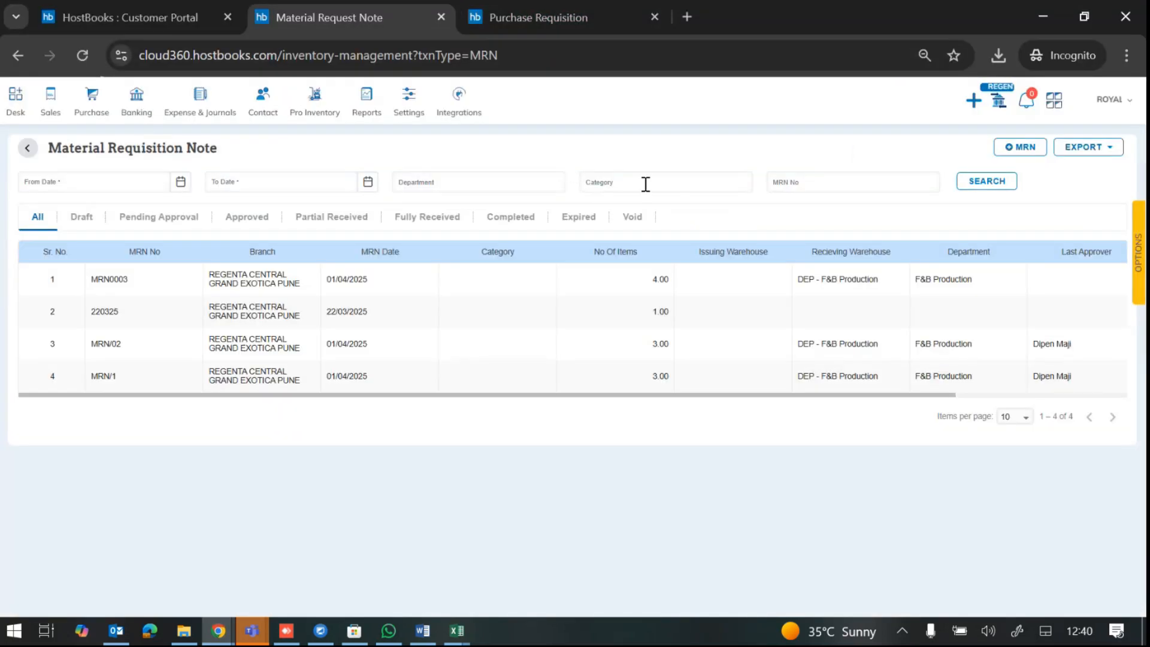
click(179, 183)
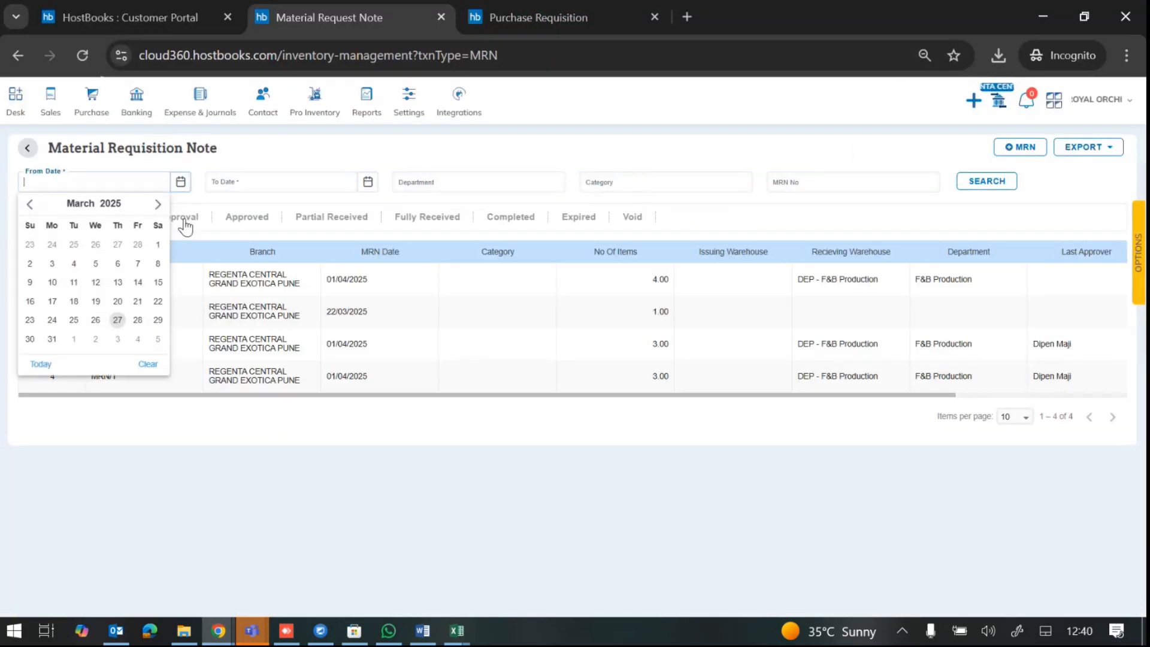
click(158, 204)
click(73, 245)
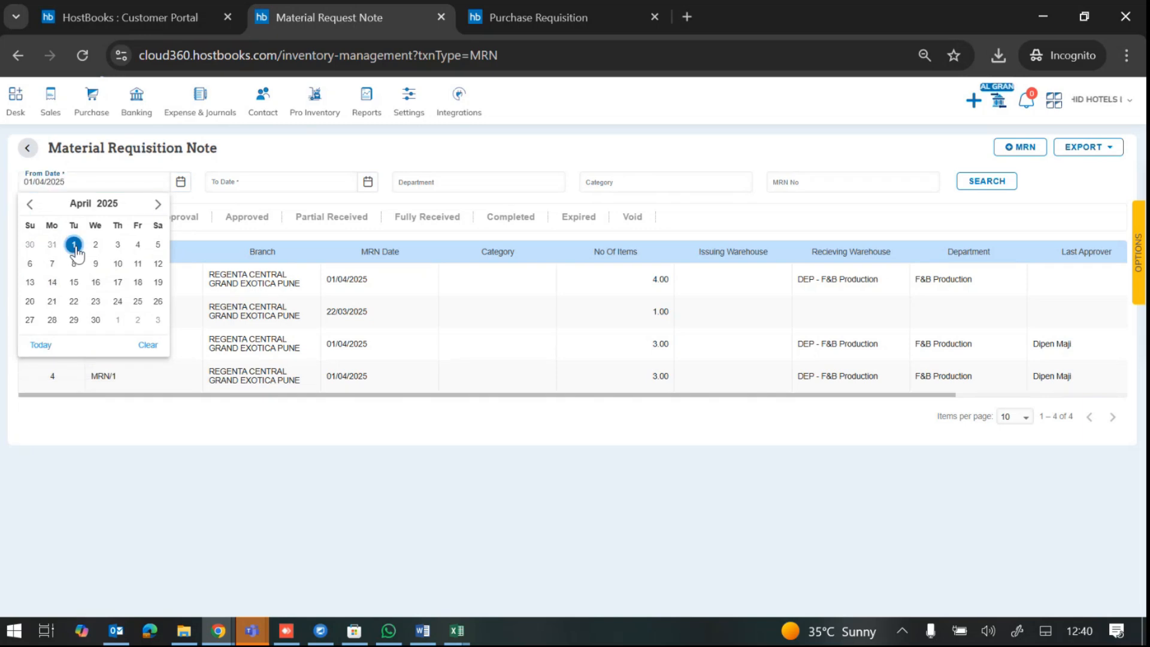
click(346, 190)
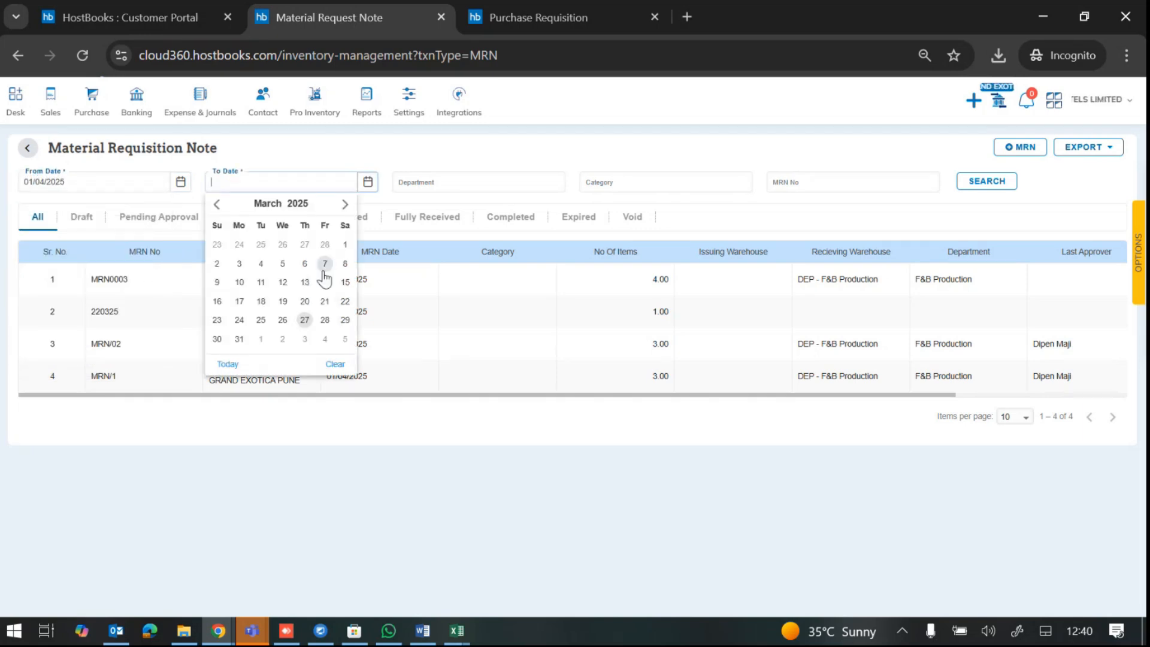
click(344, 203)
click(345, 245)
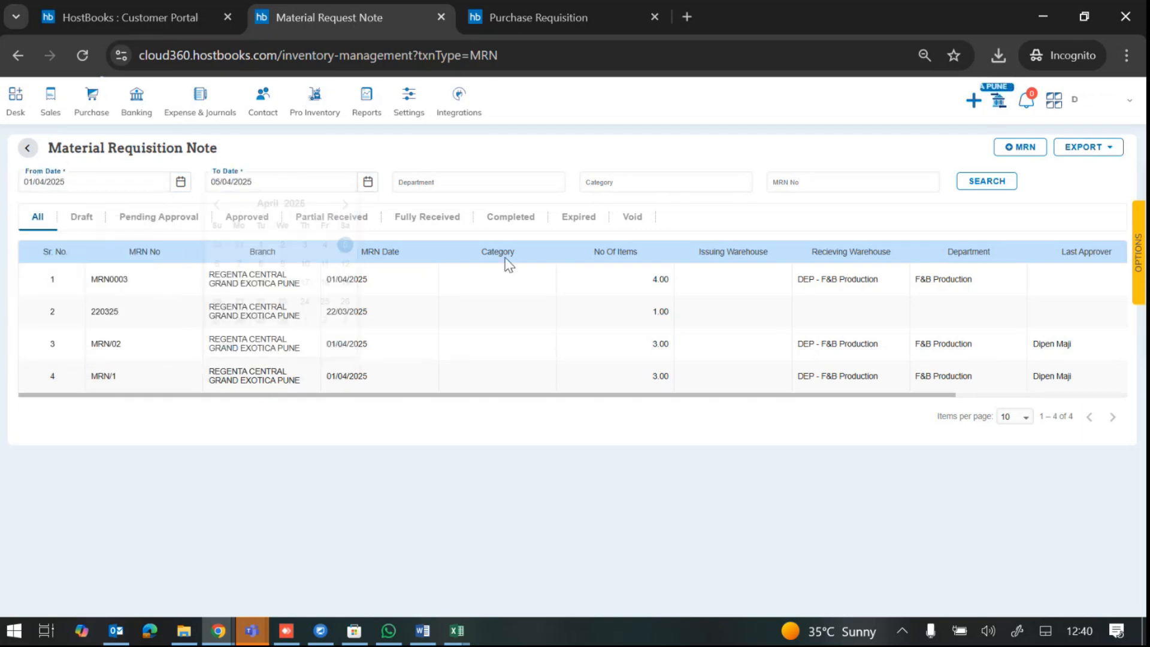
click(972, 192)
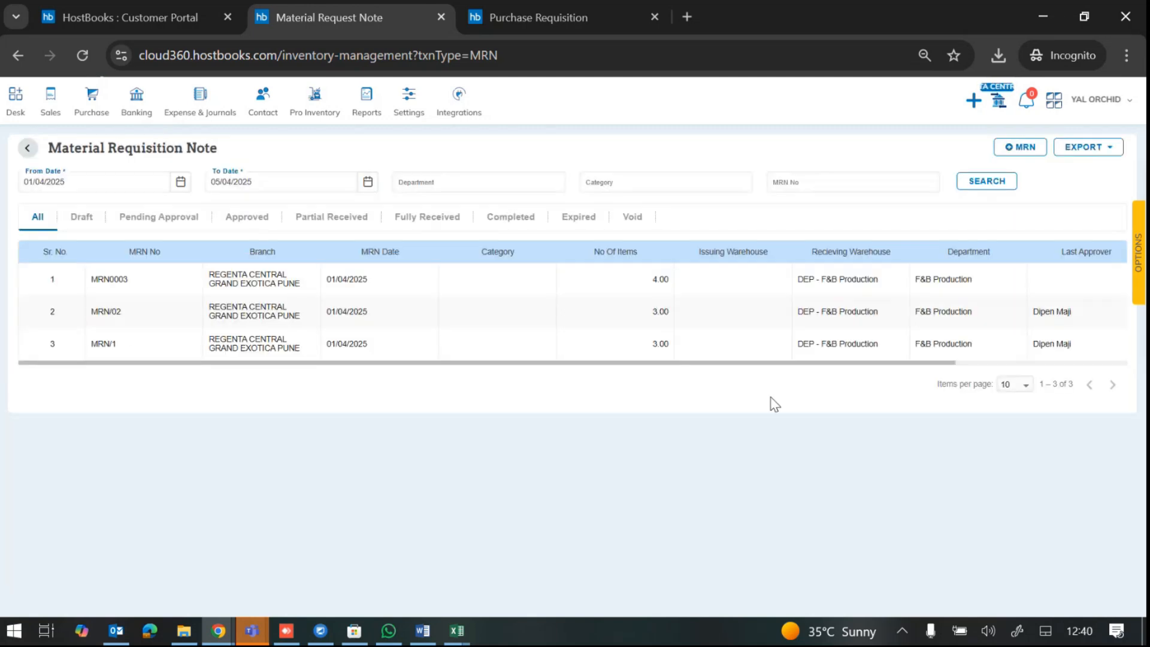
Step: Export the three notes and save MaterialRequisitionNote.xlsx to Downloads
click(1072, 148)
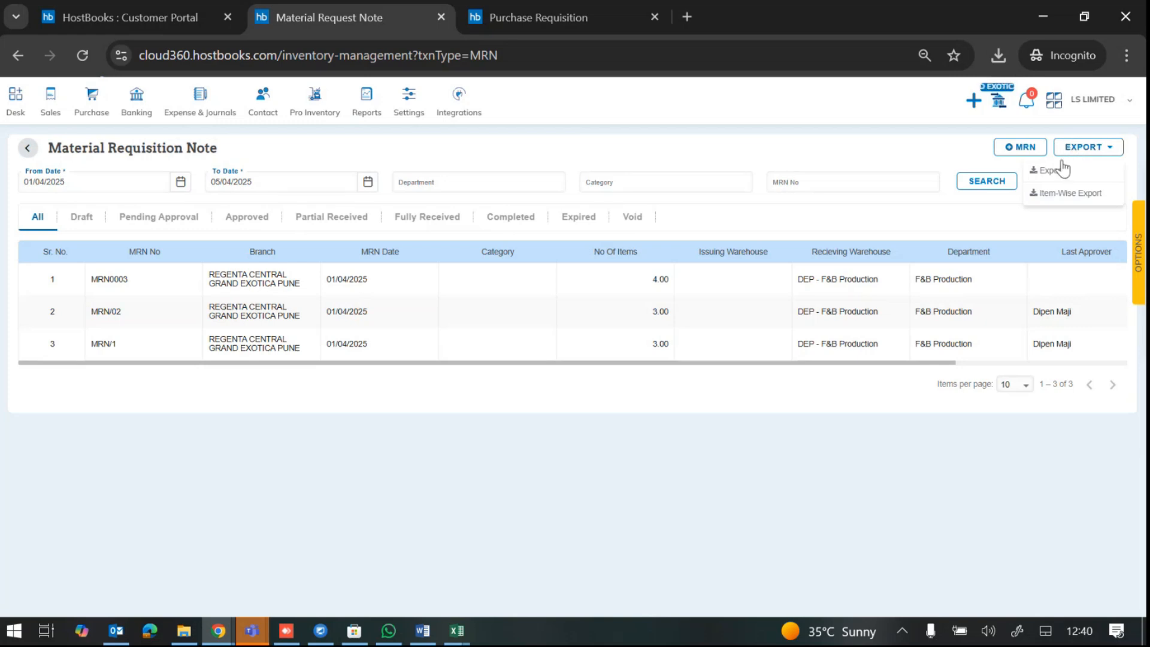
click(1053, 171)
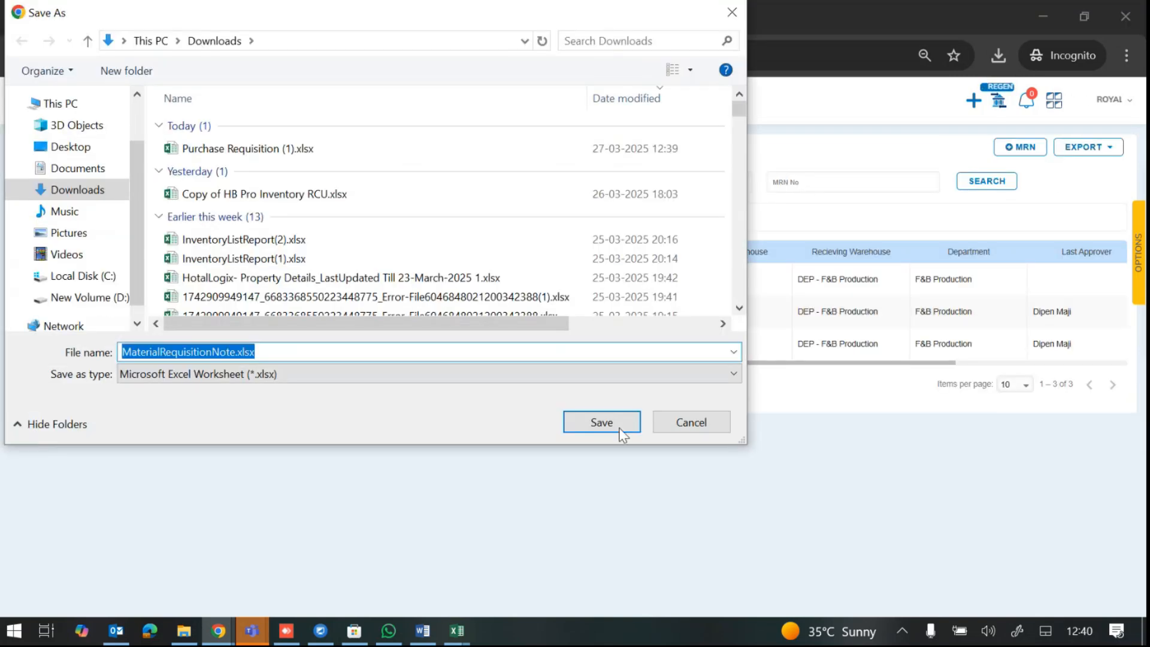
click(606, 426)
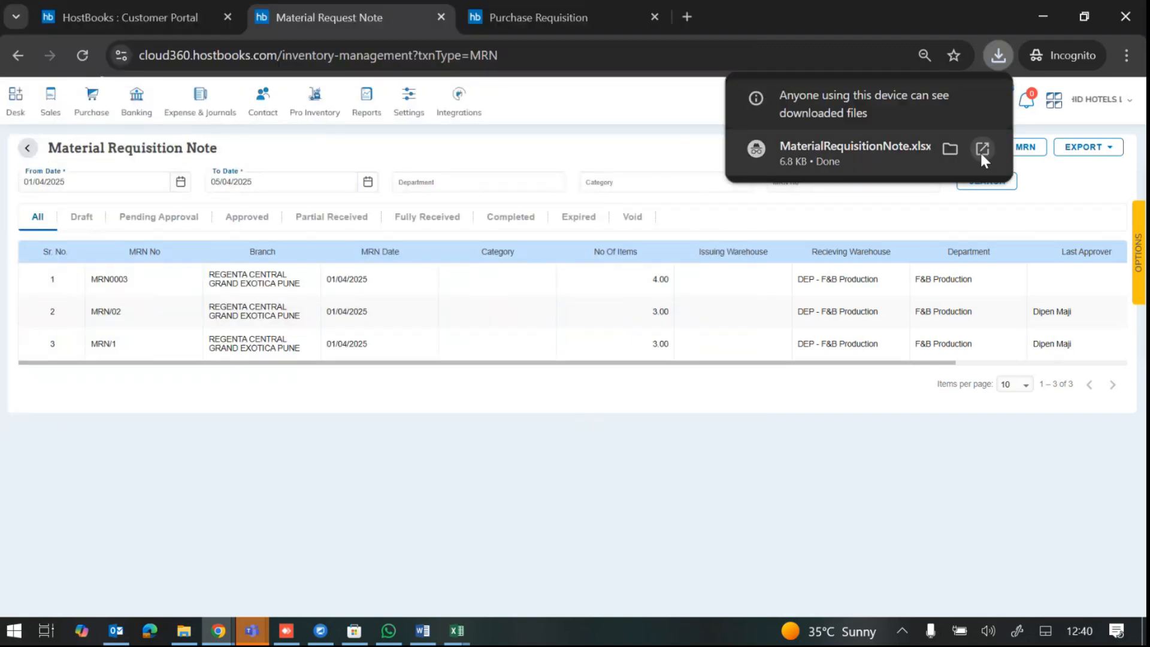
Step: Open MaterialRequisitionNote.xlsx, enable editing, then close it and minimise Excel back to HostBooks
click(979, 151)
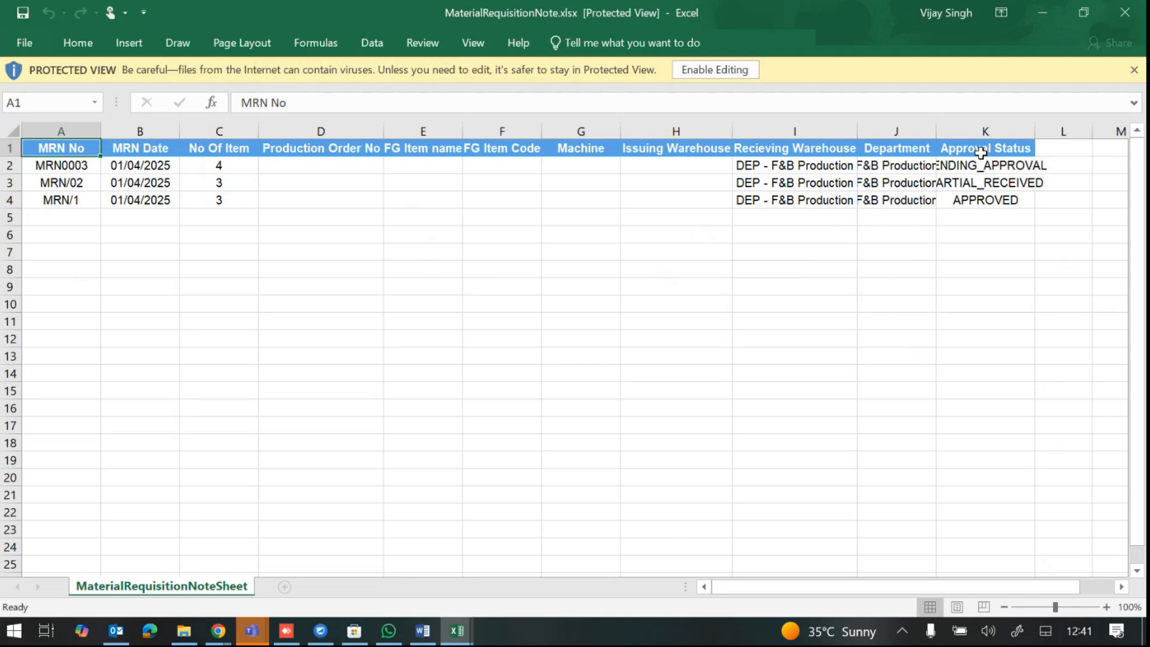
click(716, 70)
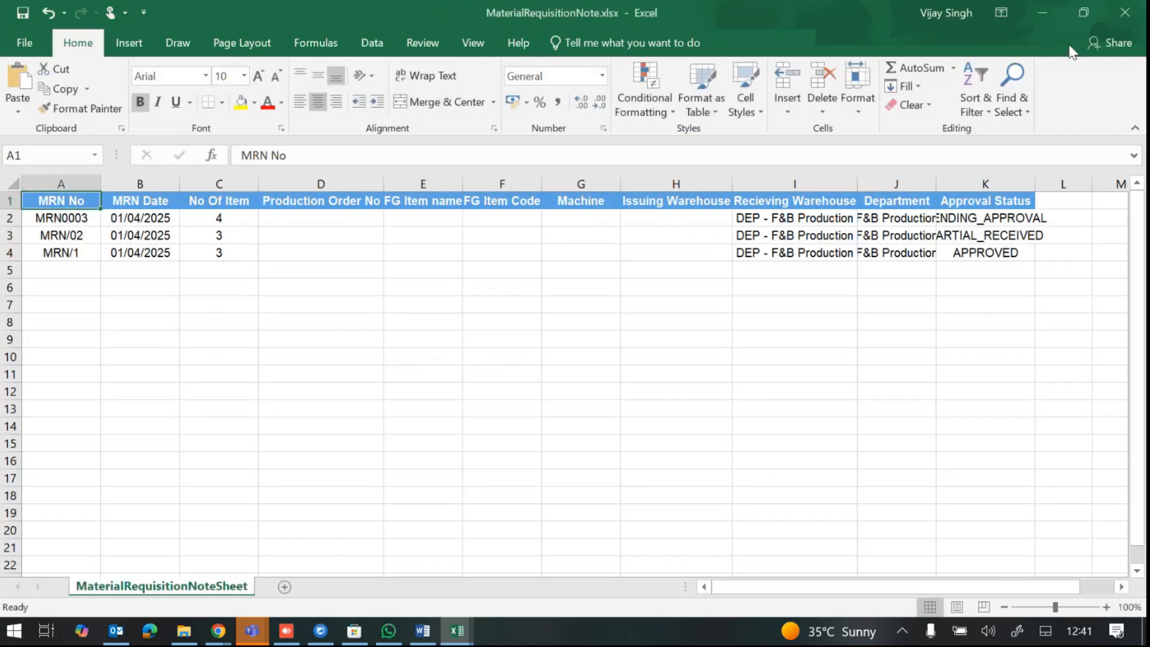
click(1045, 12)
click(1044, 12)
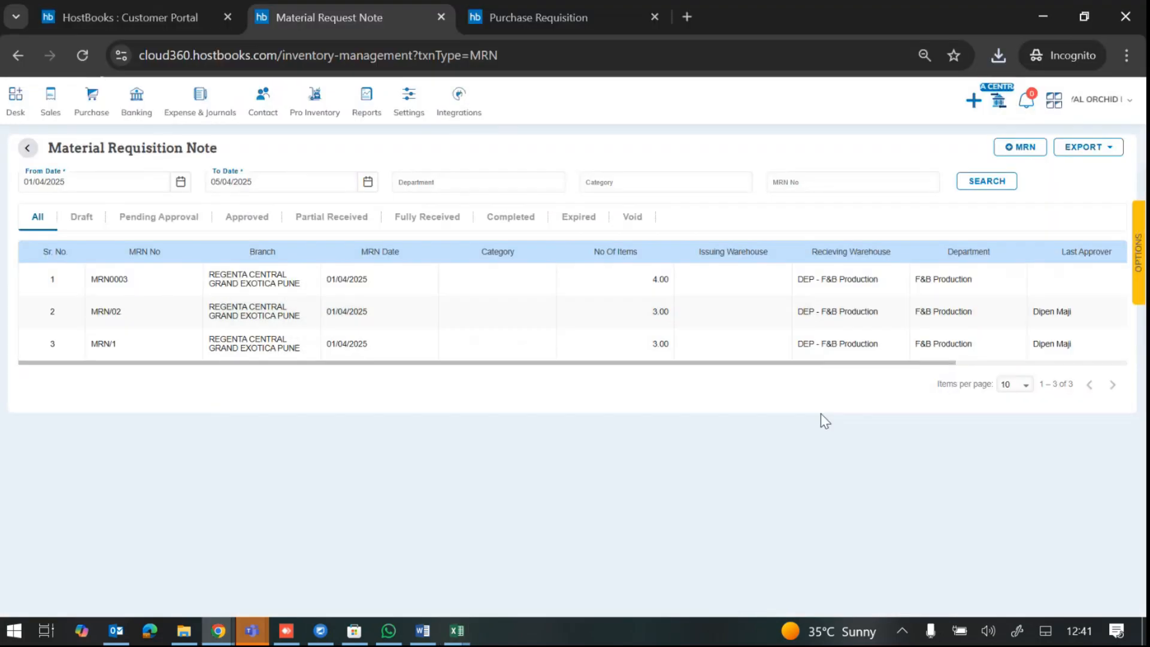